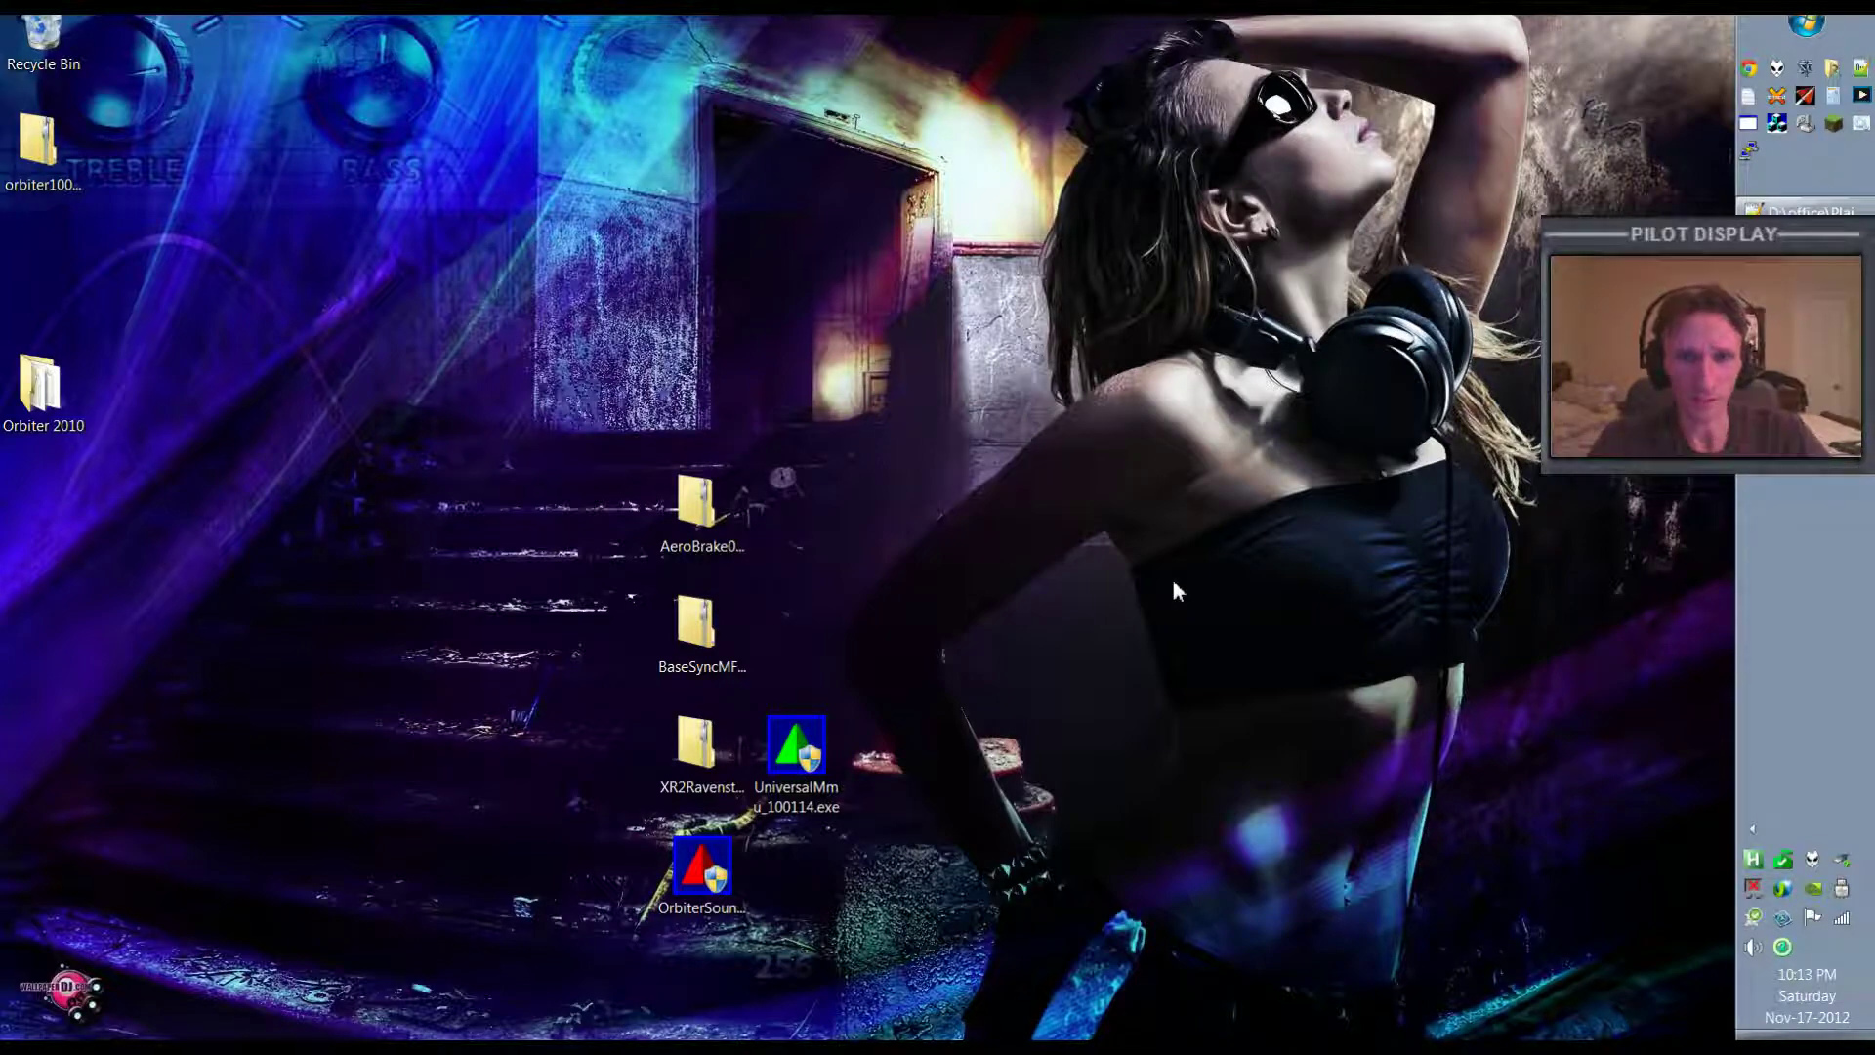
Open the Orbiter 2010 folder, locate orbiter.exe, then minimize the folder window.
{"action": "left_click", "coordinate": [1796, 473]}
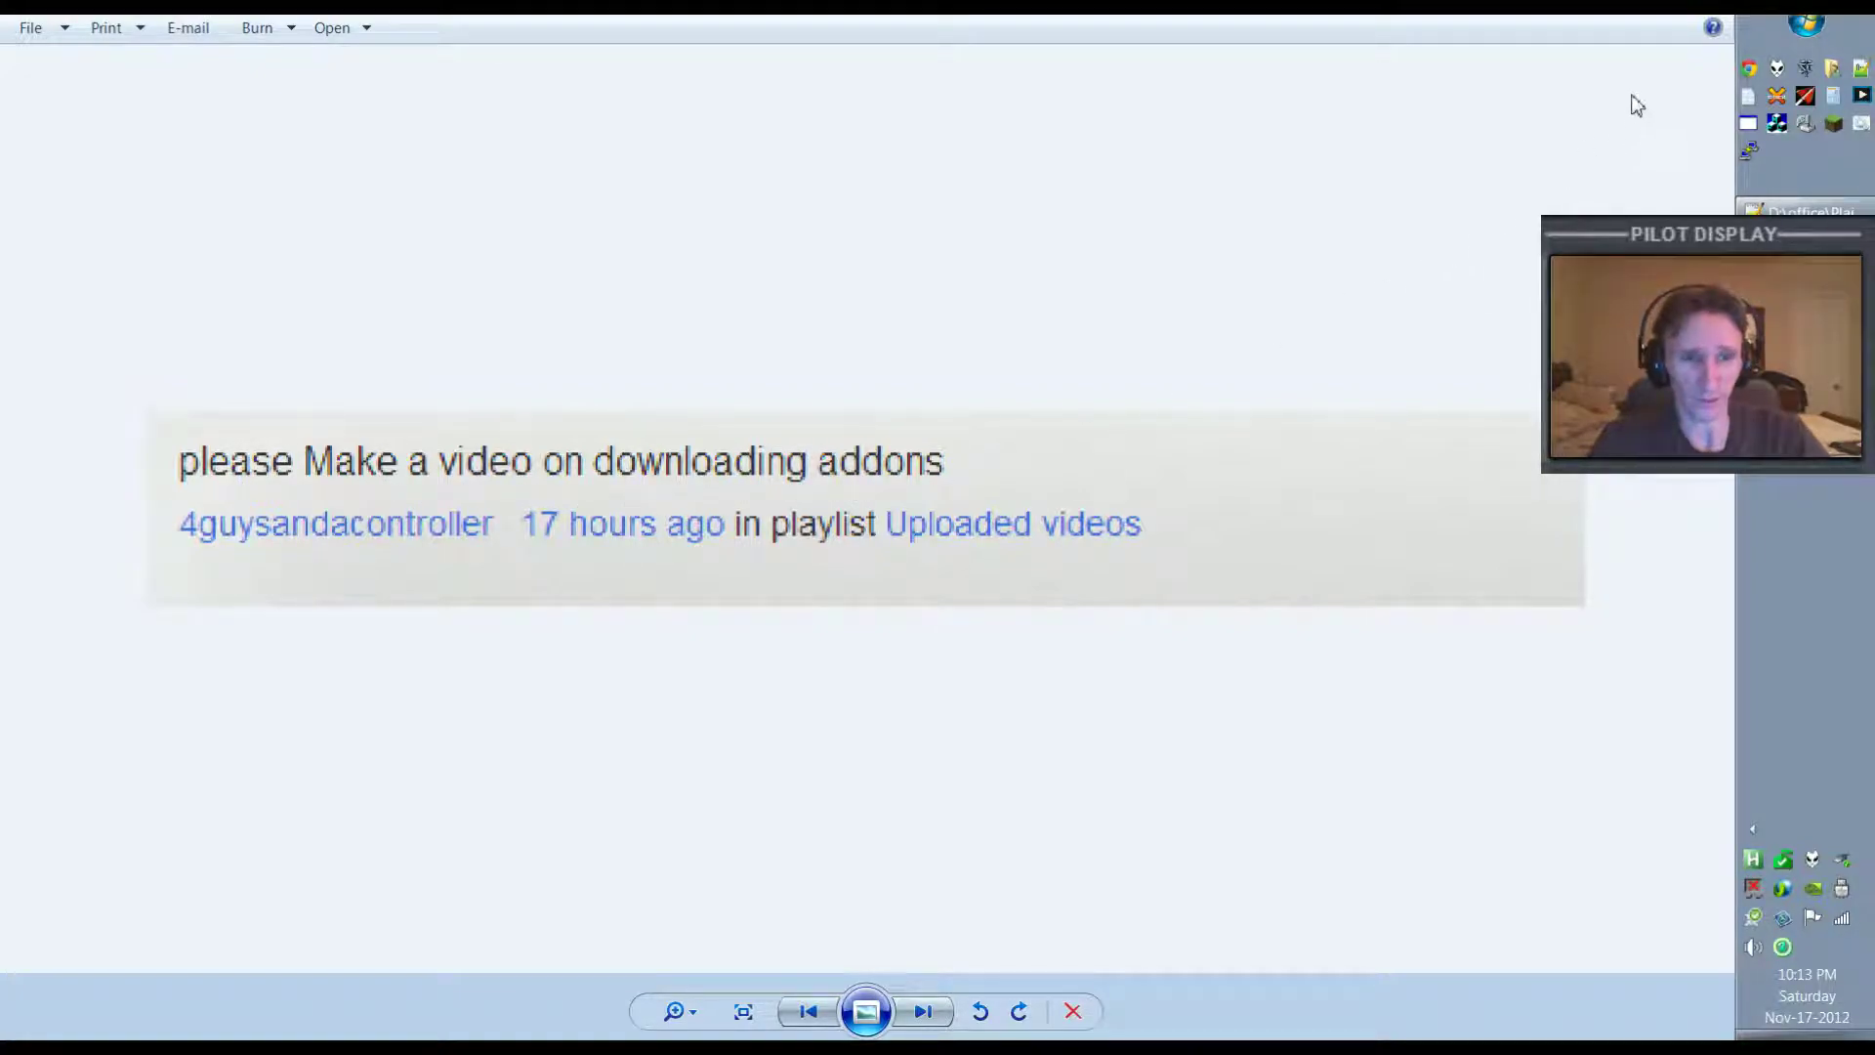
{"action": "left_click", "coordinate": [1638, 16]}
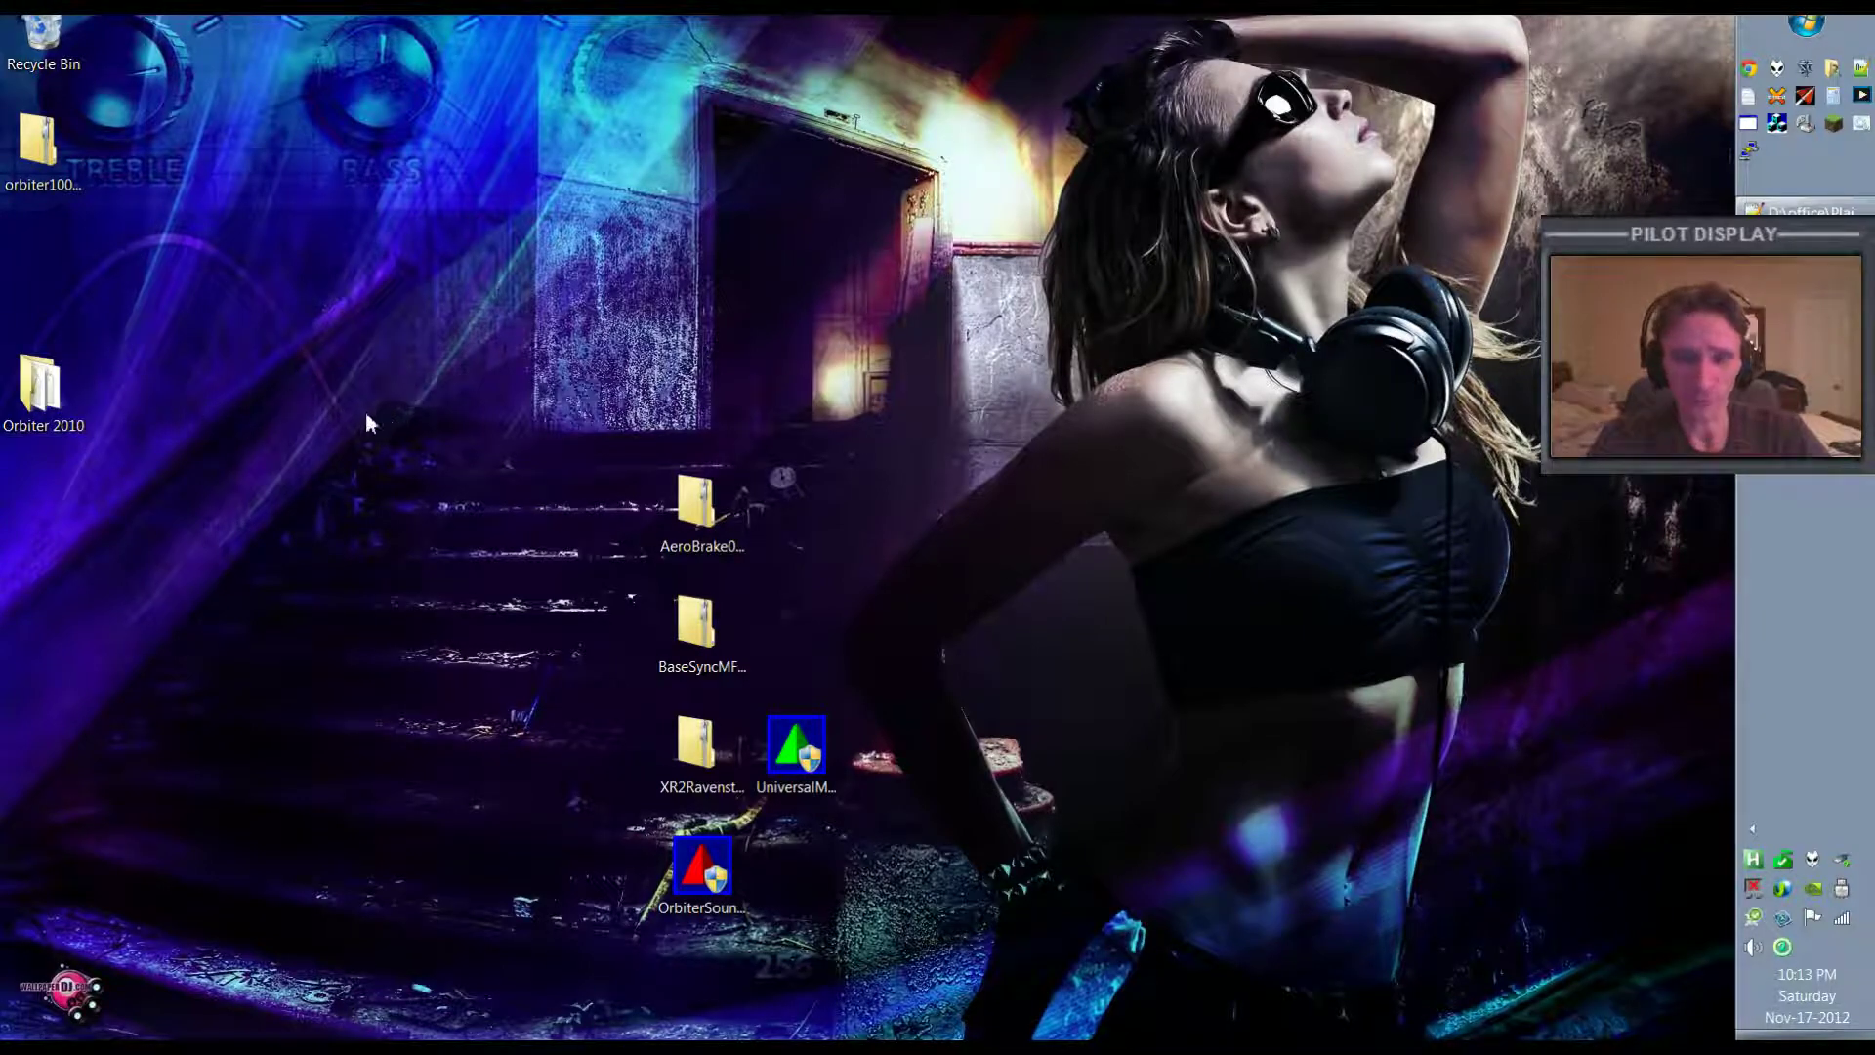
{"action": "left_click", "coordinate": [68, 393]}
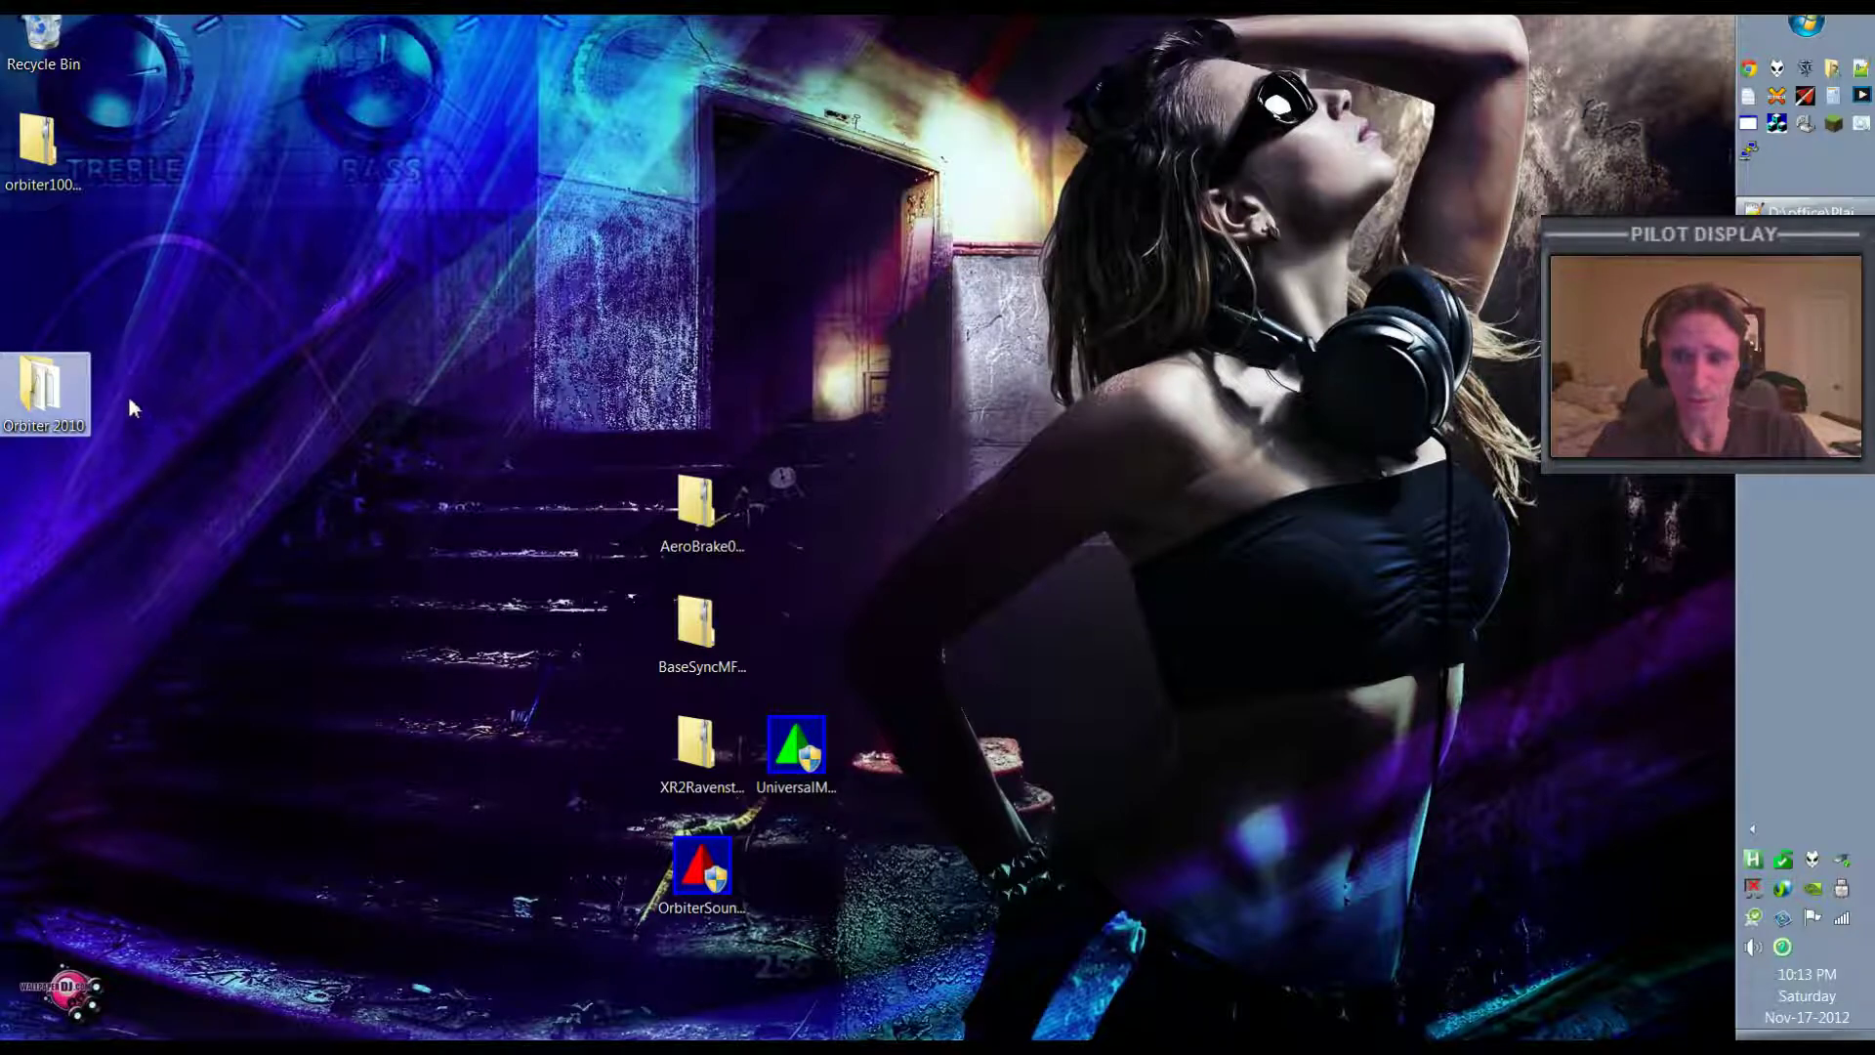
{"action": "left_click", "coordinate": [267, 468]}
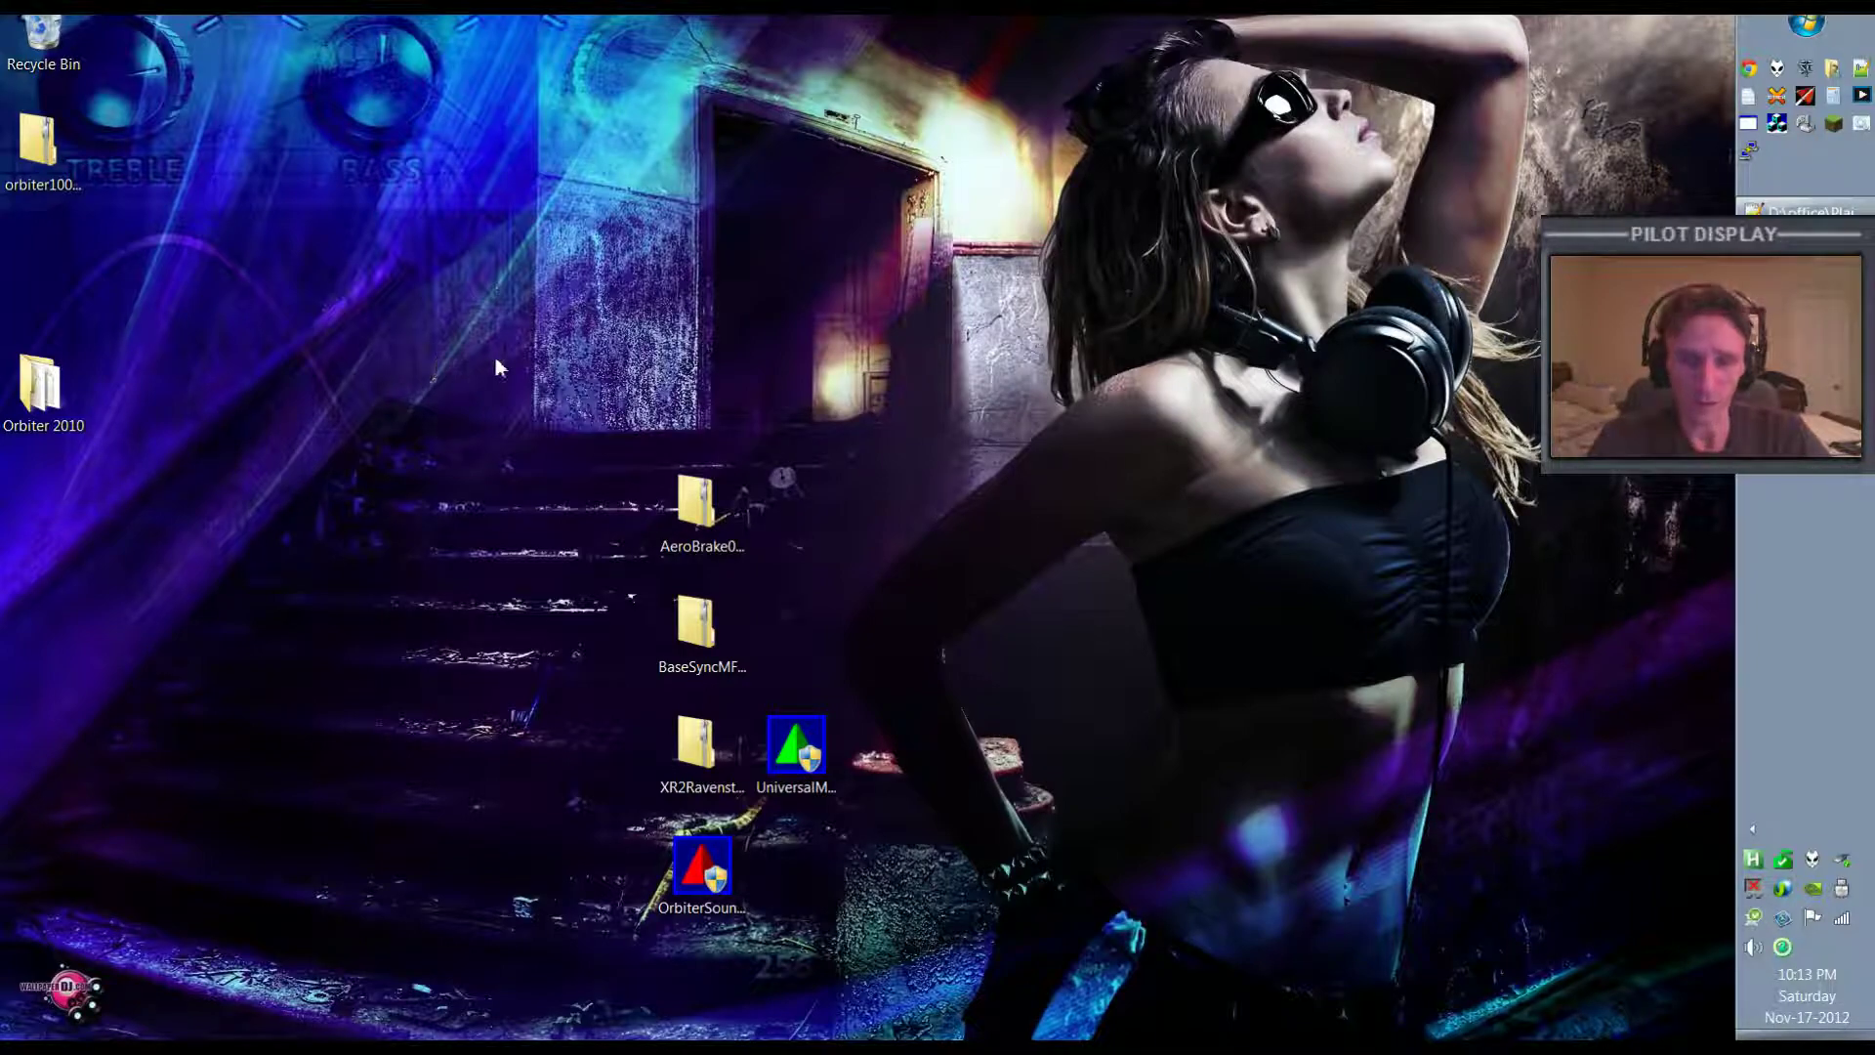
{"action": "left_click", "coordinate": [74, 415]}
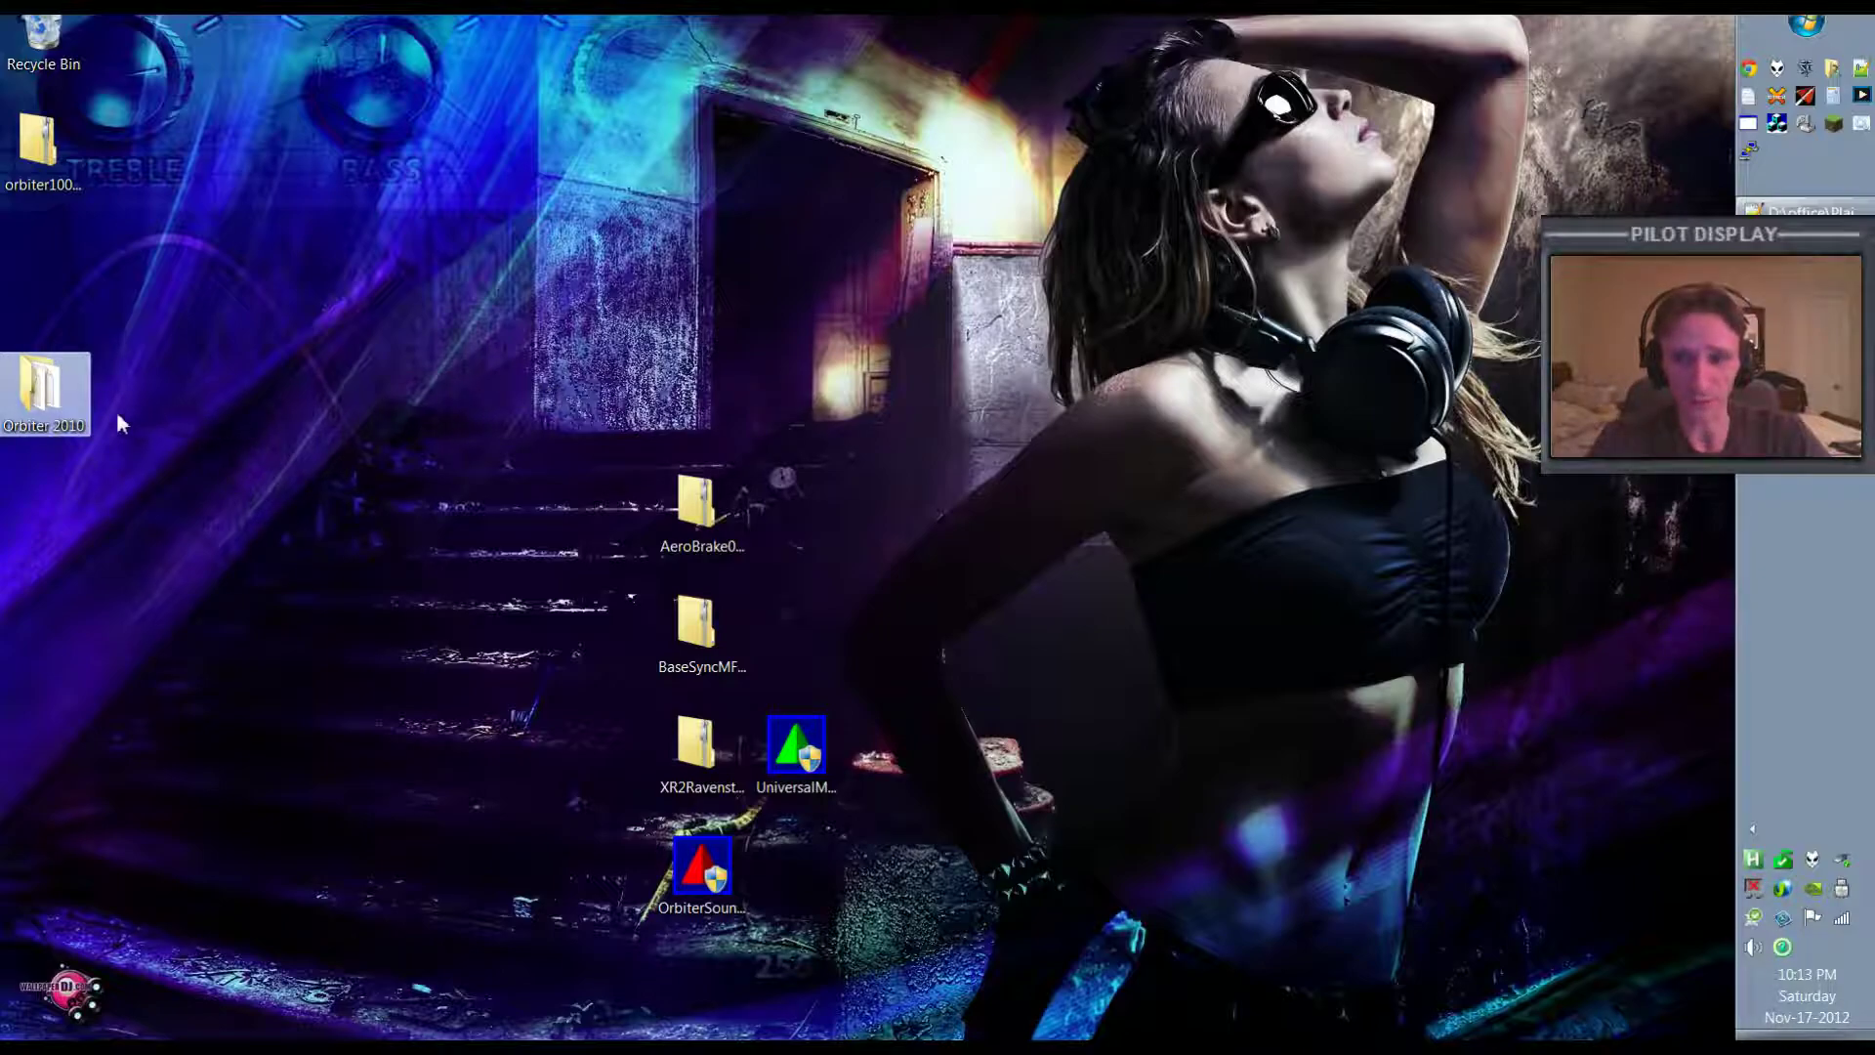
{"action": "double_click", "coordinate": [44, 396]}
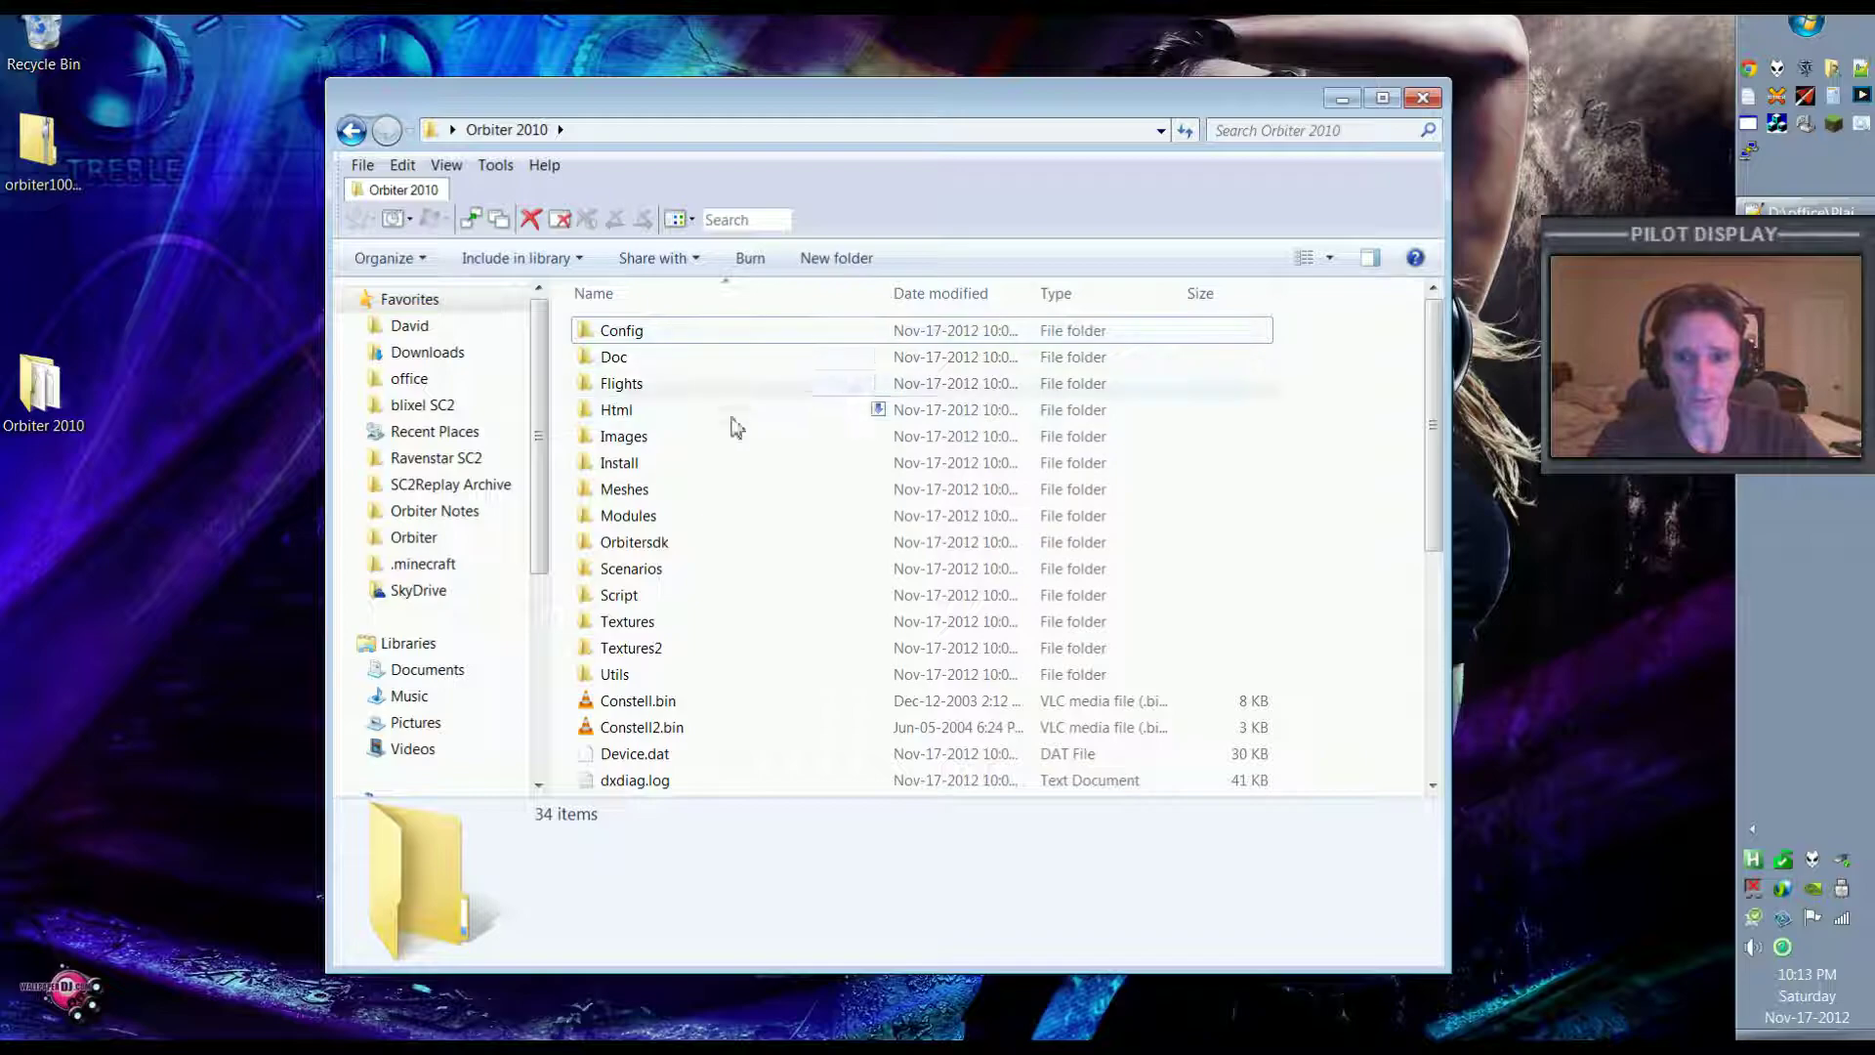
{"action": "scroll", "coordinate": [1433, 507], "scroll_direction": "down", "scroll_amount": 5}
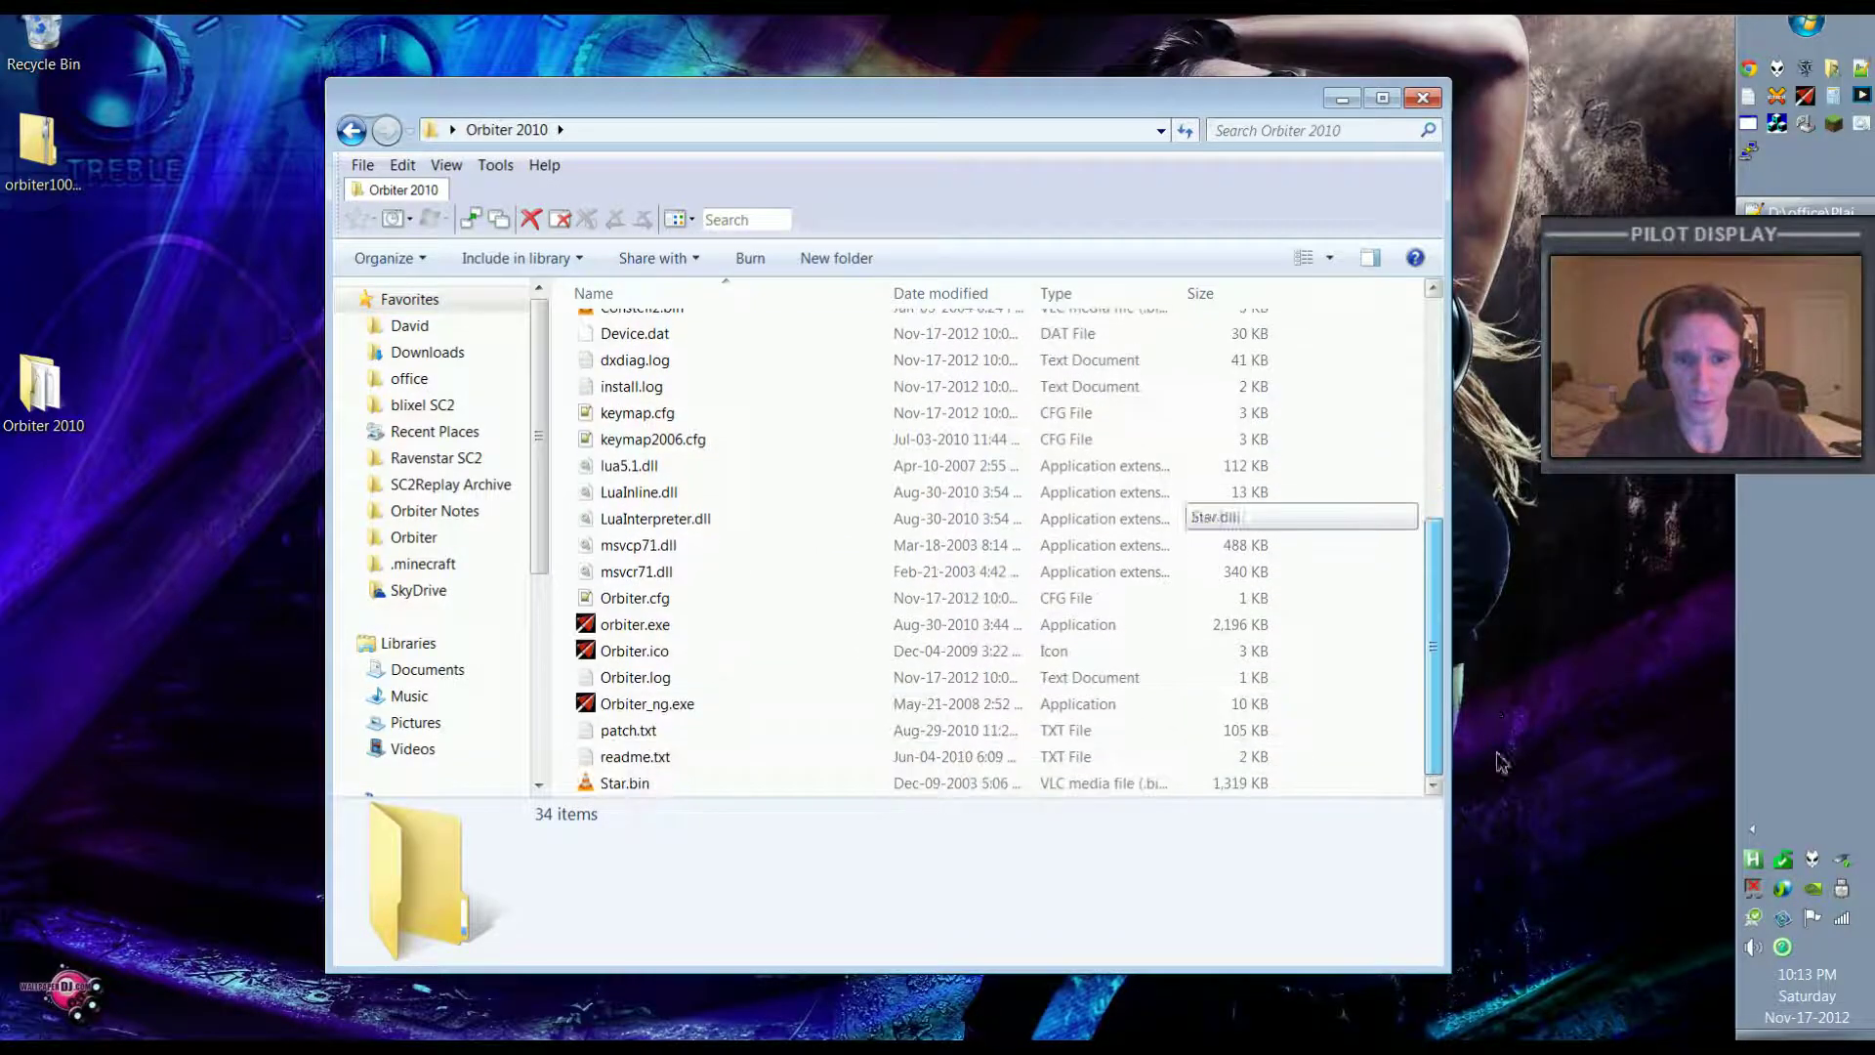
{"action": "left_click", "coordinate": [672, 630]}
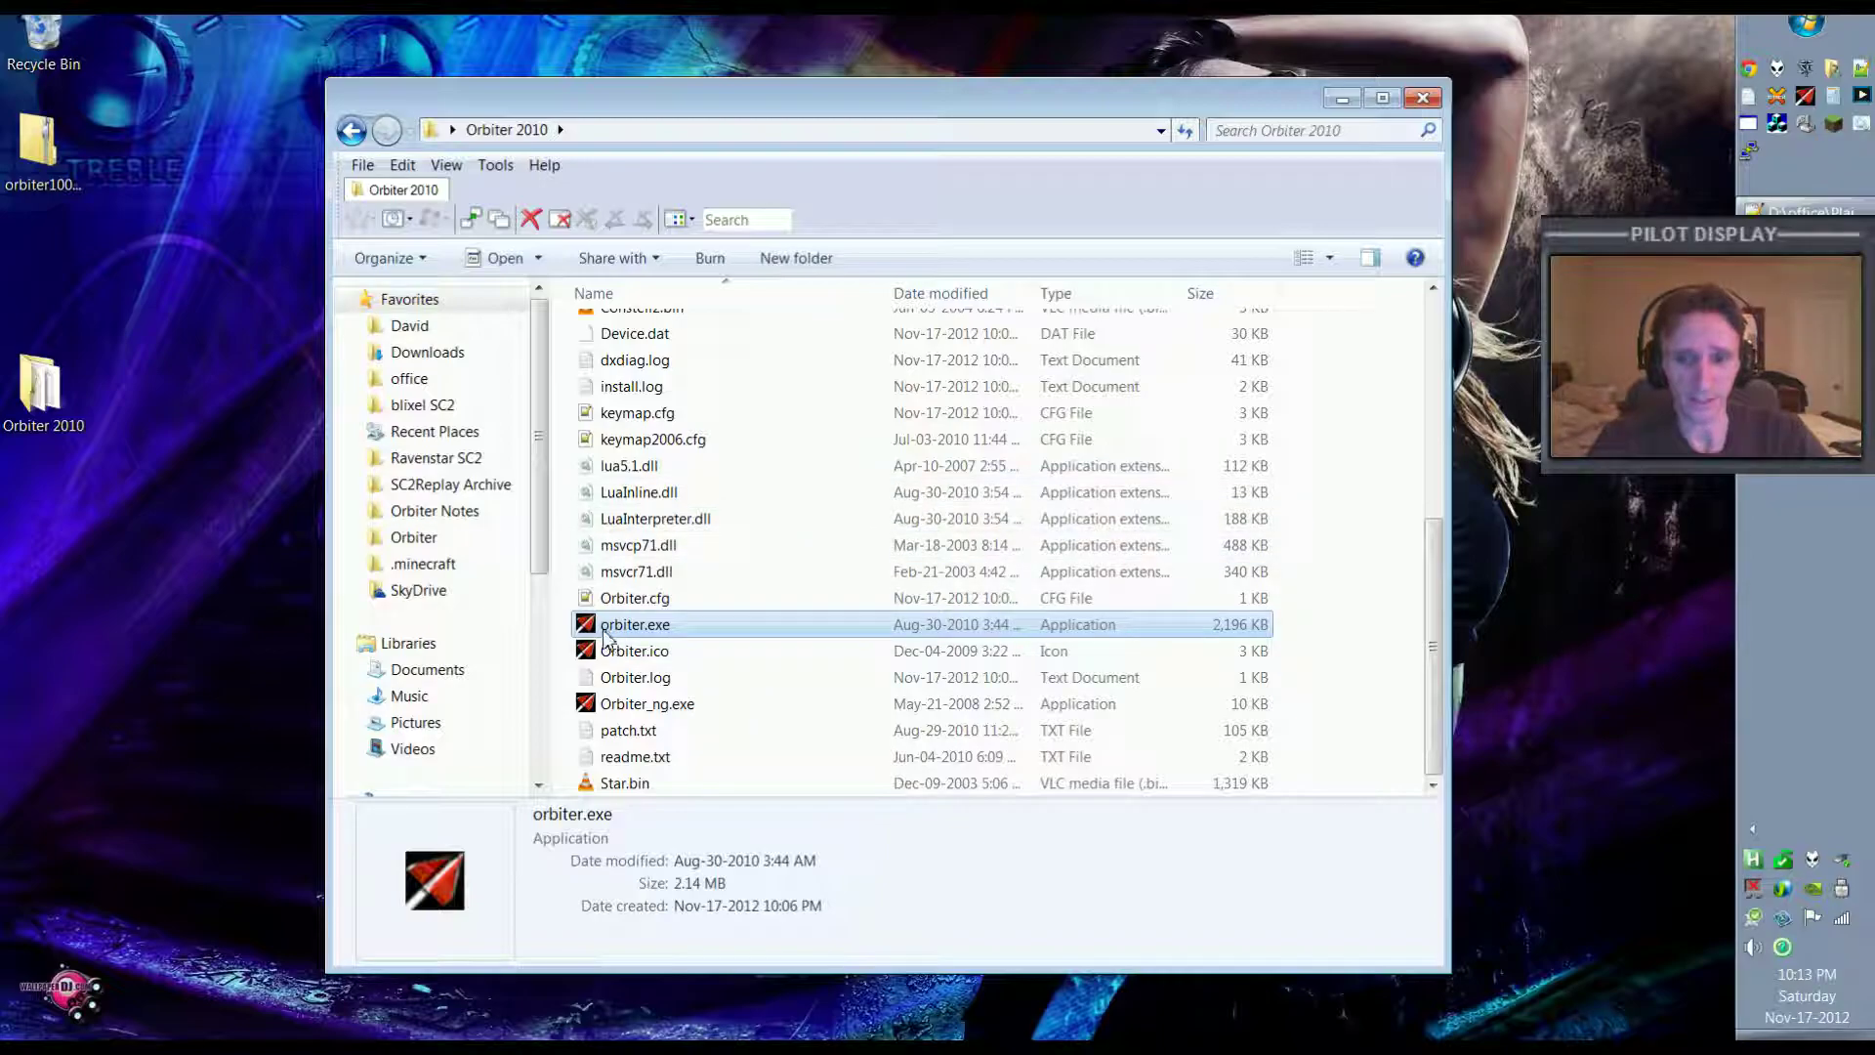
{"action": "left_click", "coordinate": [1343, 101]}
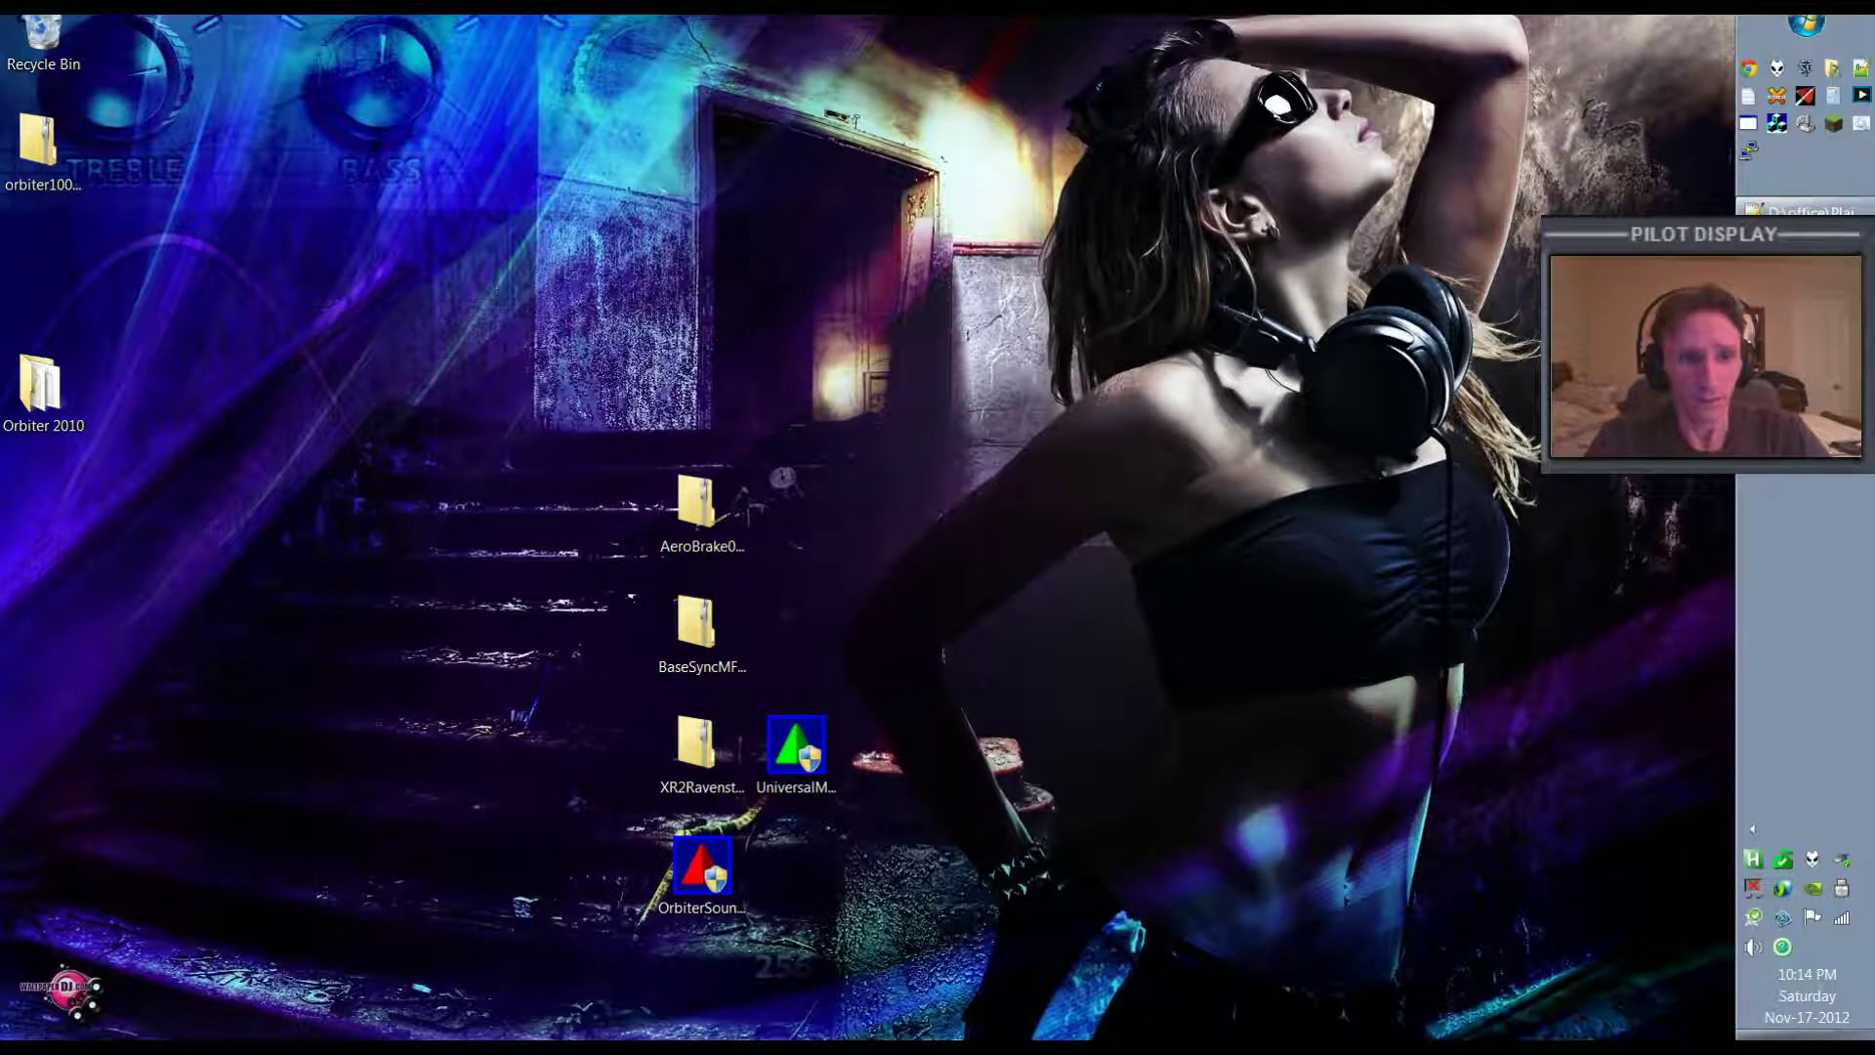
In Chrome, load Dan's Orbiter Page (orbiter.dansteph.com) add-ons list.
{"action": "key", "text": "alt+Tab"}
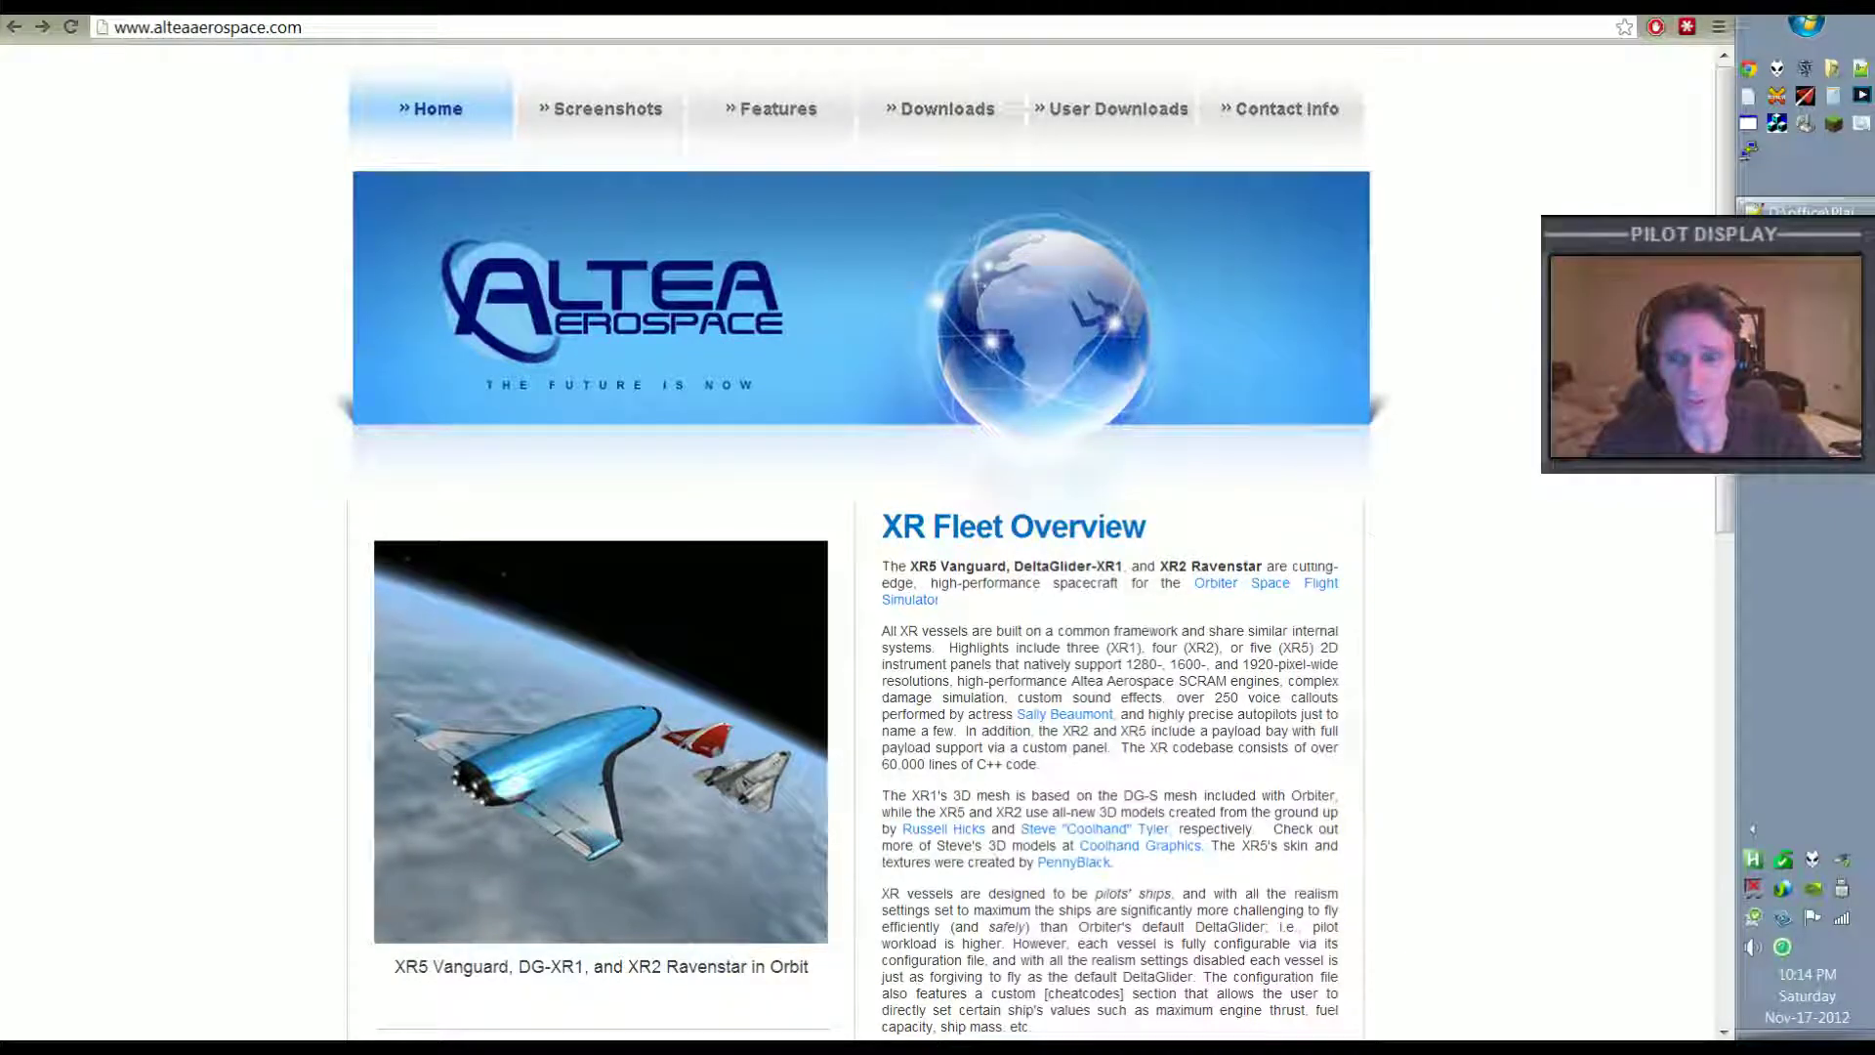
{"action": "key", "text": "ctrl+Tab"}
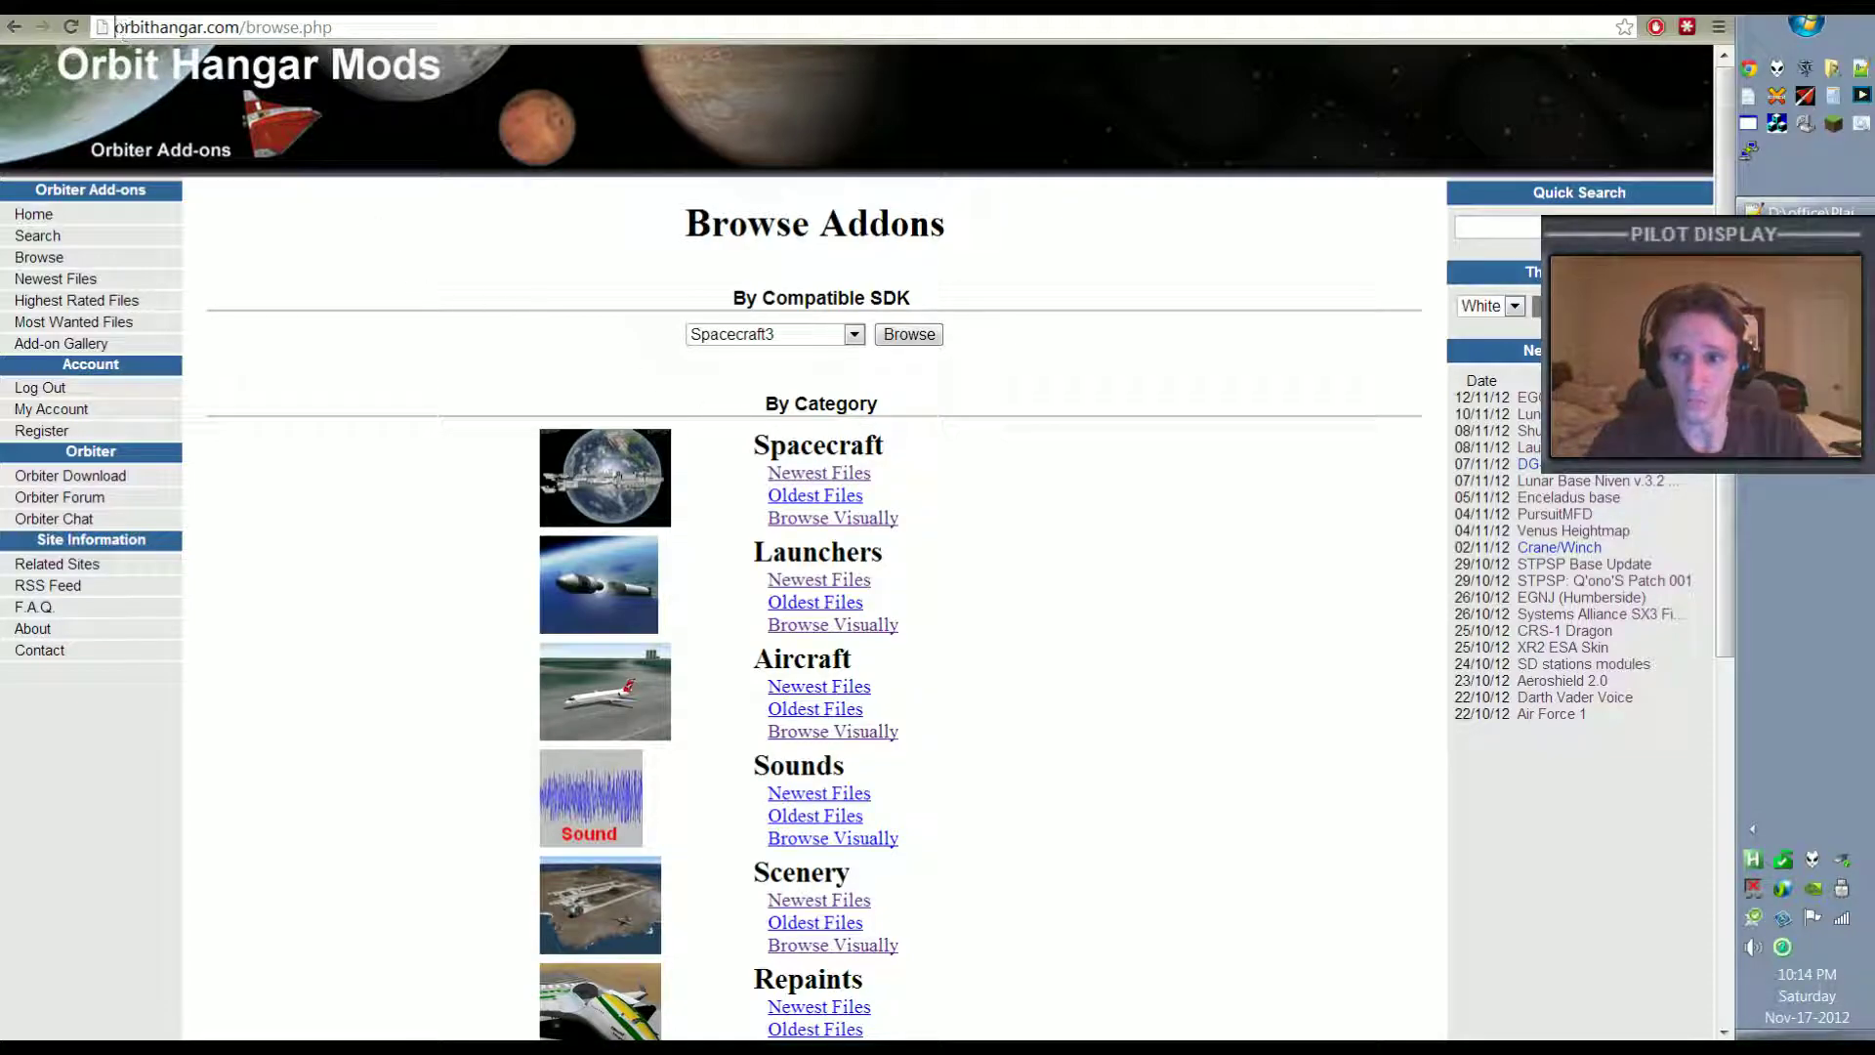
{"action": "left_click_drag", "start_coordinate": [115, 27], "coordinate": [240, 27]}
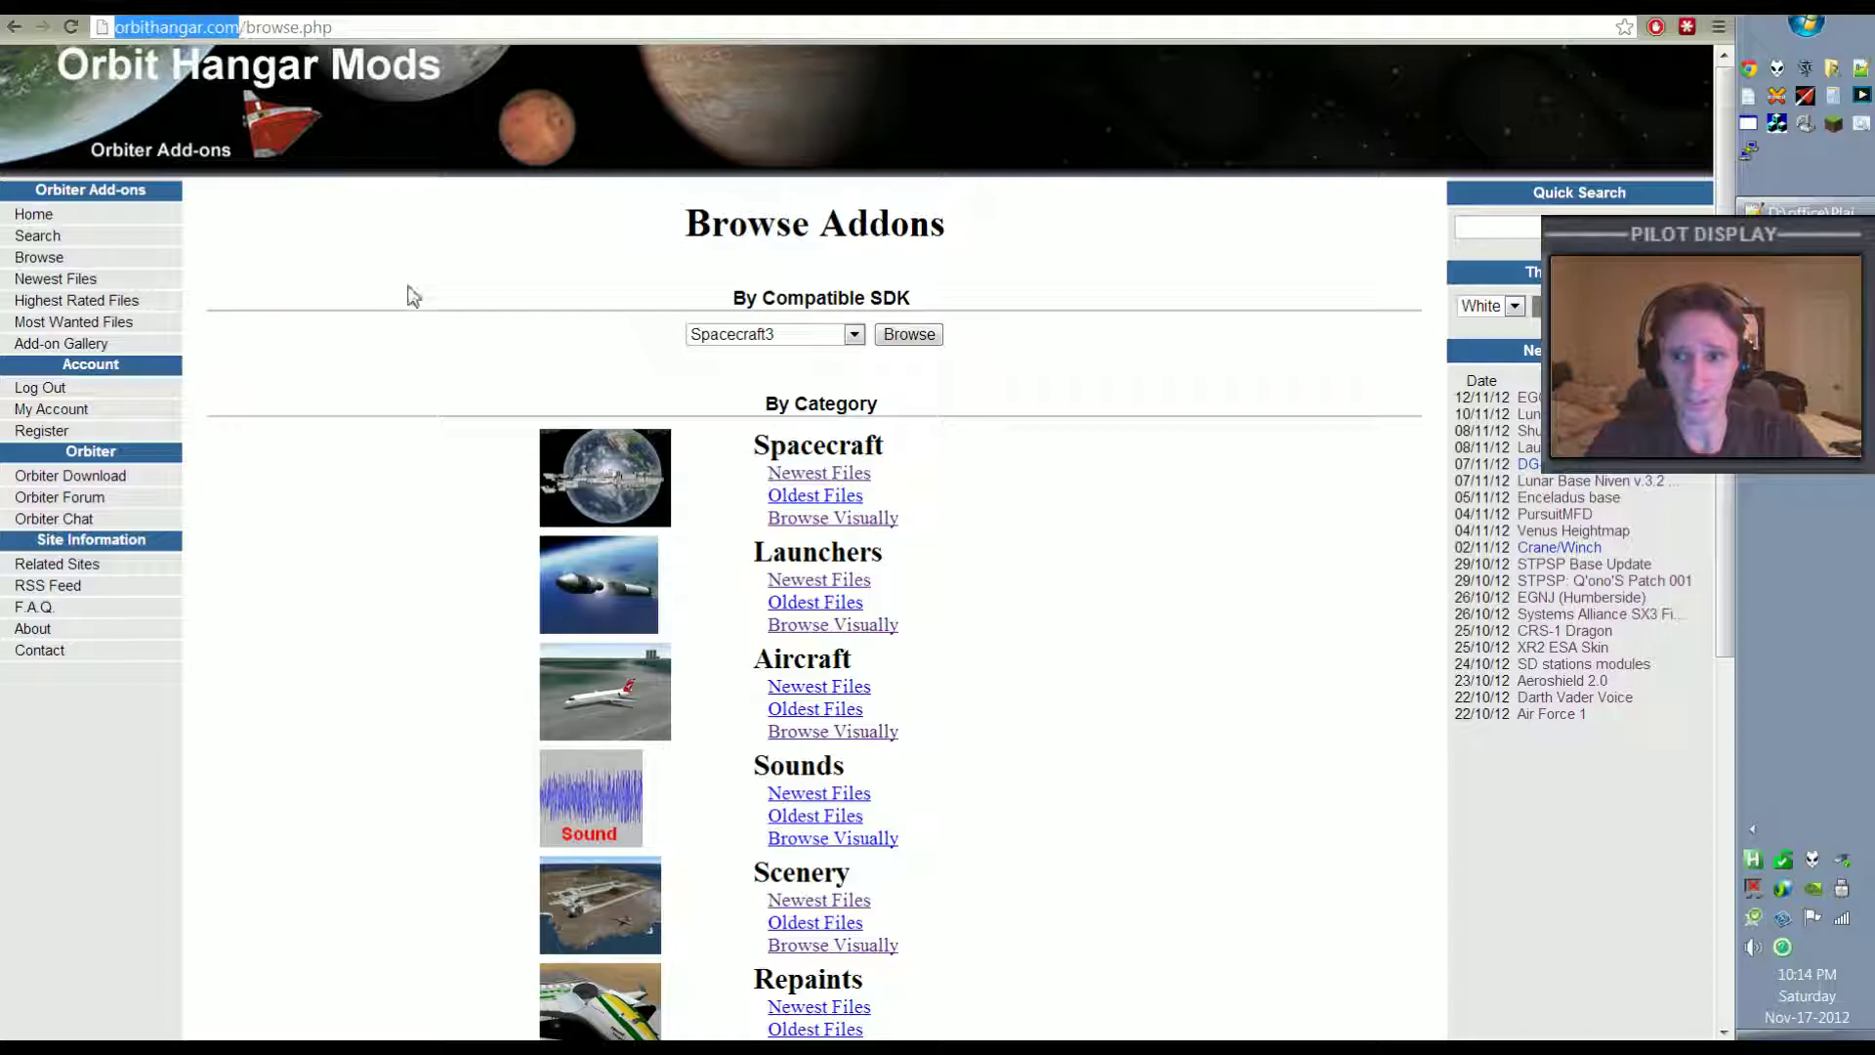
{"action": "type", "text": "orbiter.dansteph.com"}
{"action": "key", "text": "Return"}
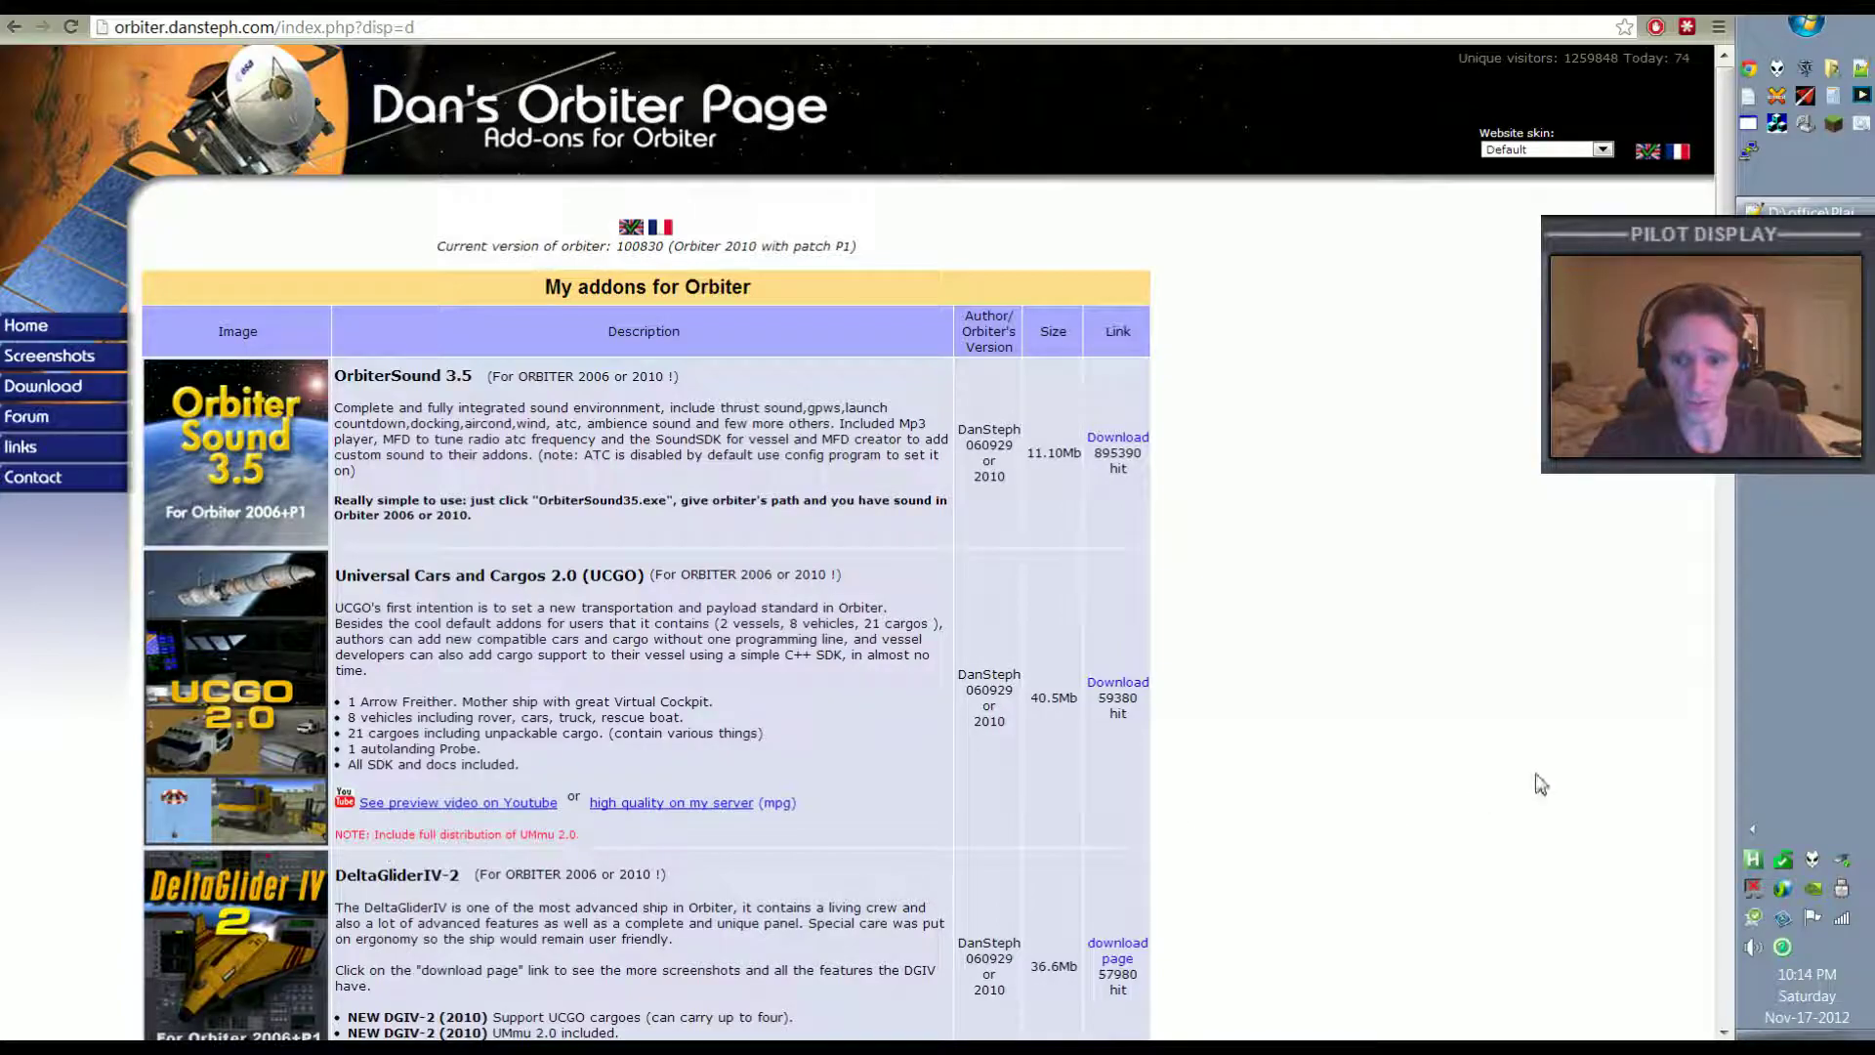
{"action": "scroll", "coordinate": [1476, 764], "scroll_direction": "down", "scroll_amount": 5}
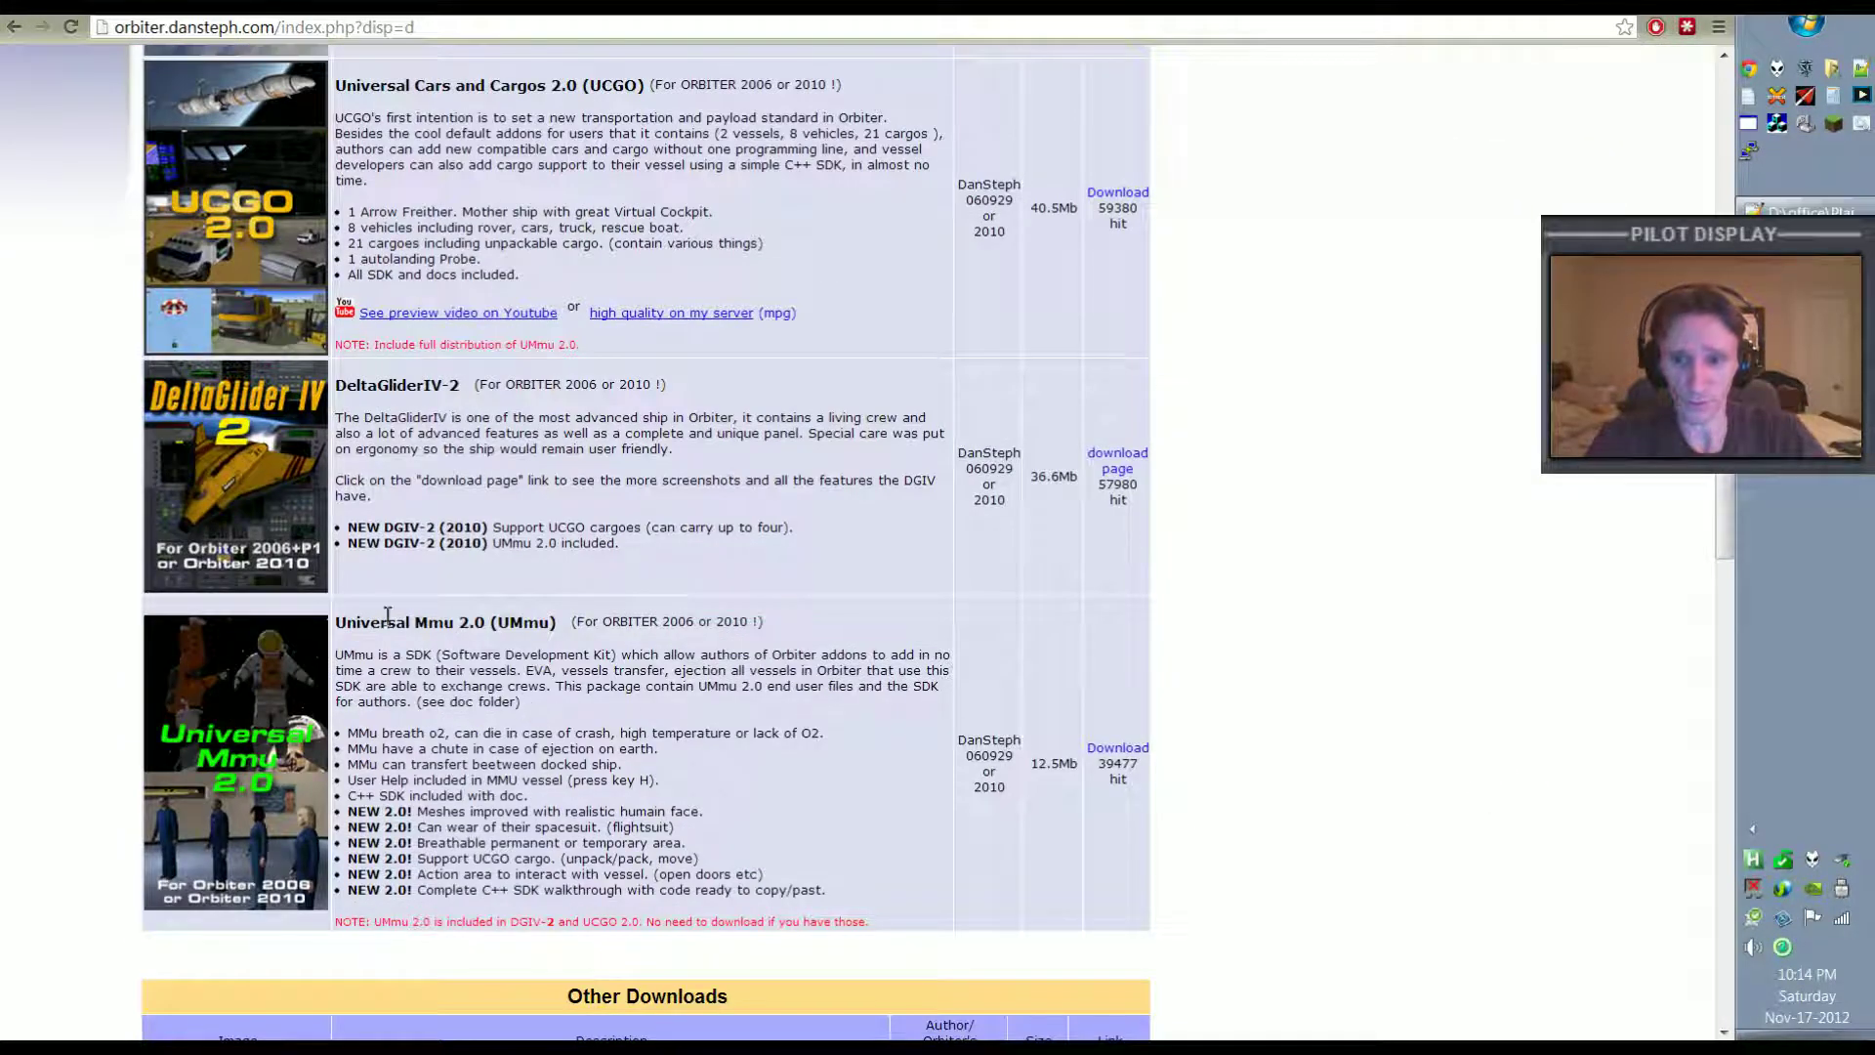
{"action": "scroll", "coordinate": [1385, 661], "scroll_direction": "up", "scroll_amount": 4}
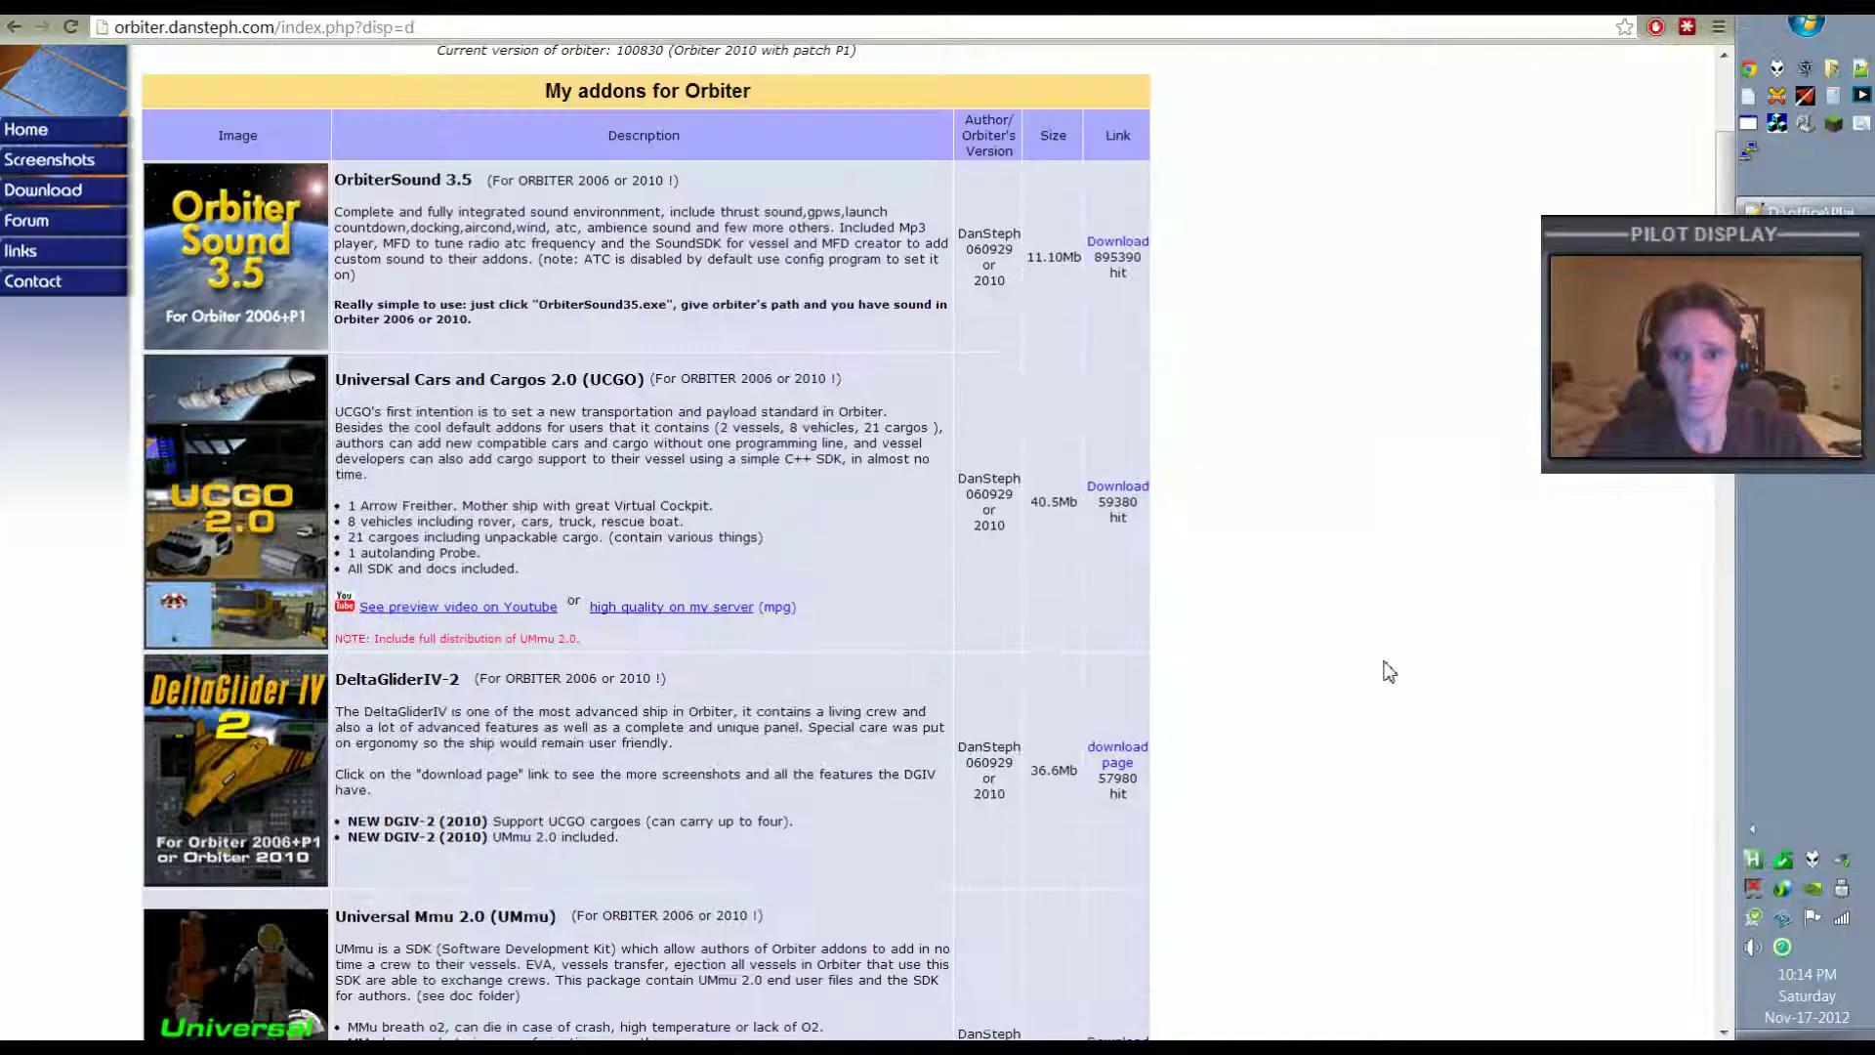
Return to Altea Aerospace and view its Downloads page of XR vessel zips.
{"action": "key", "text": "alt+Left"}
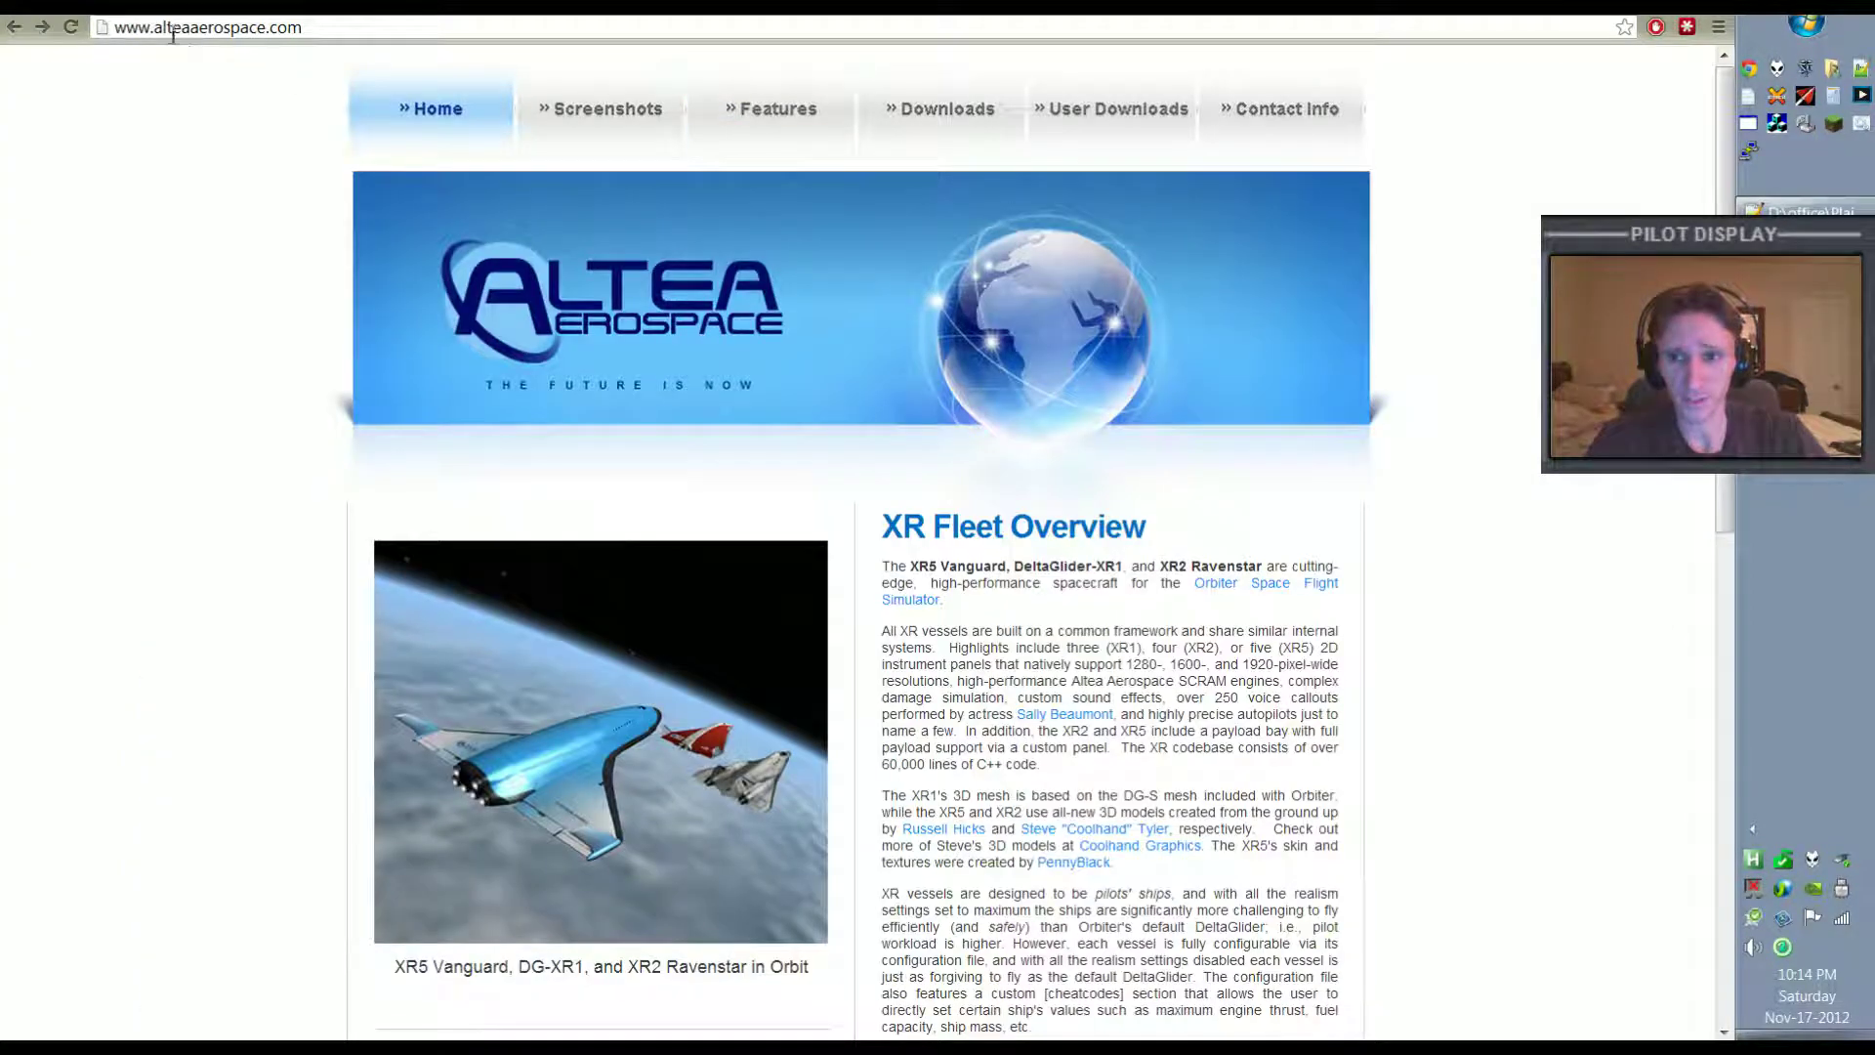
{"action": "left_click", "coordinate": [928, 142]}
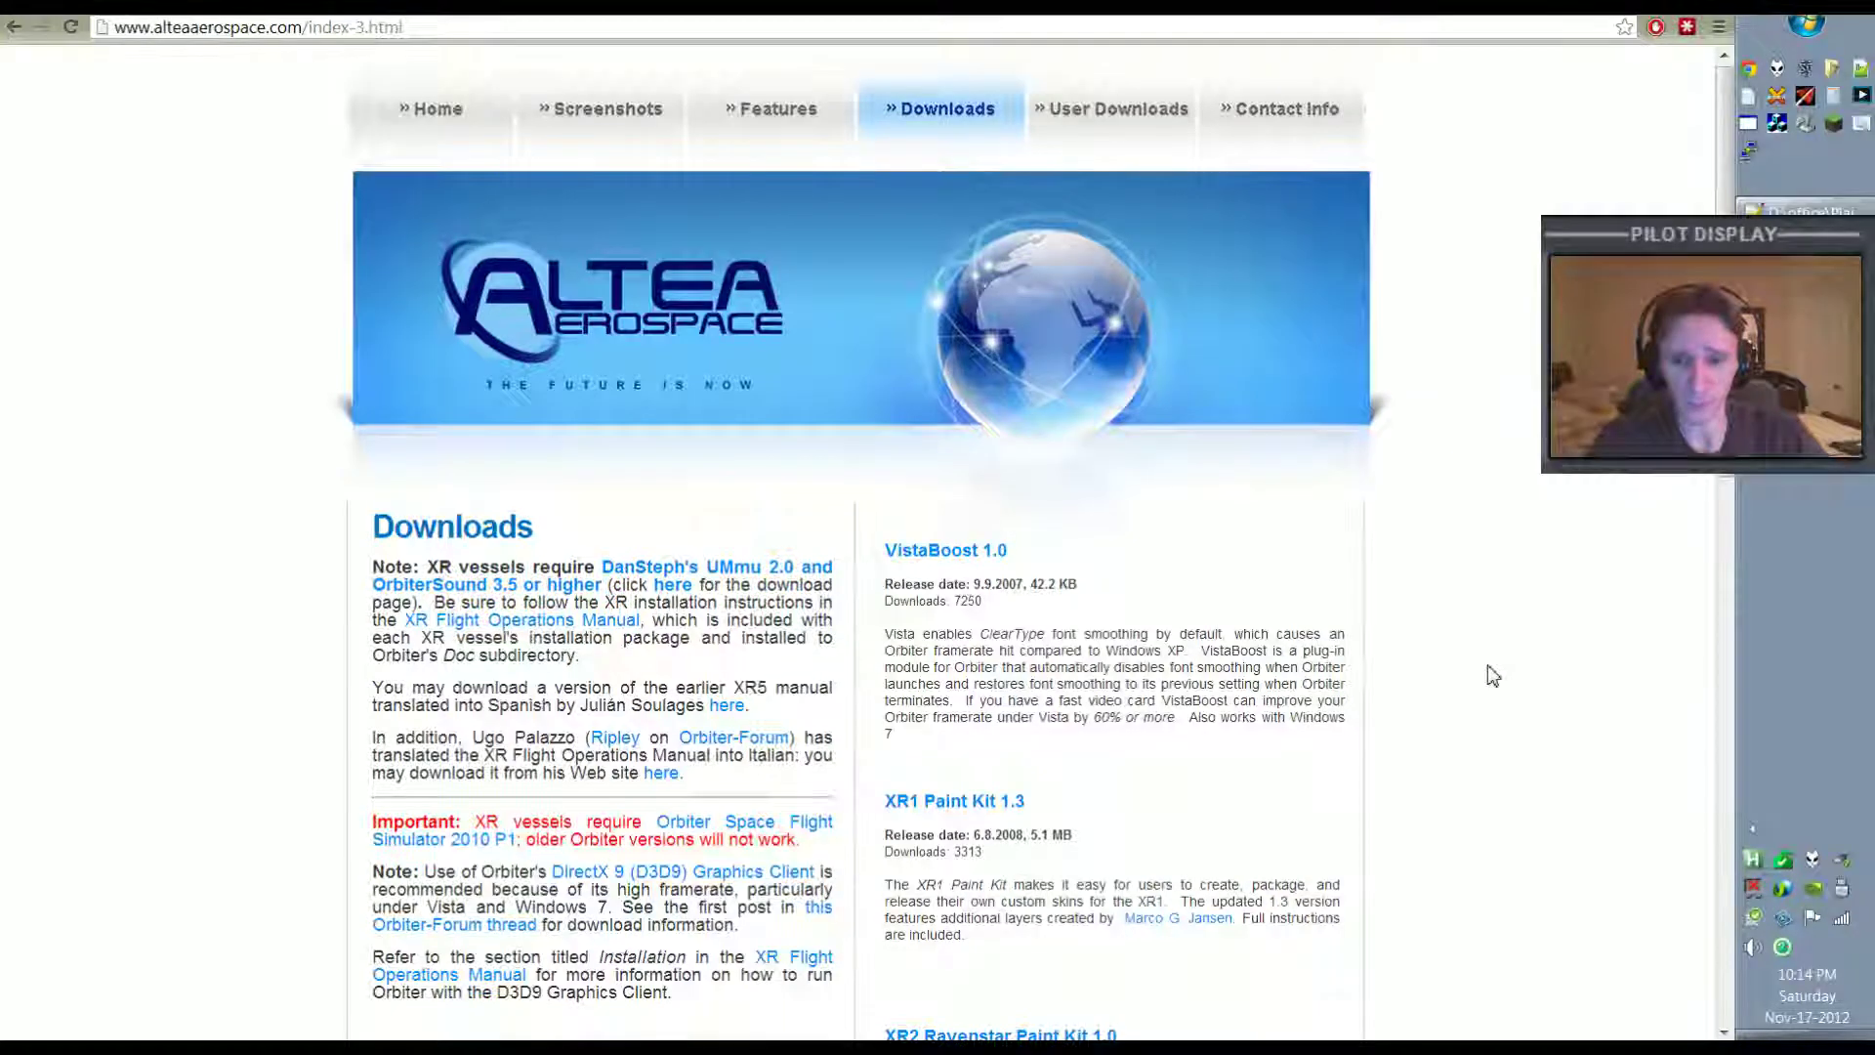
{"action": "scroll", "coordinate": [1470, 666], "scroll_direction": "down", "scroll_amount": 4}
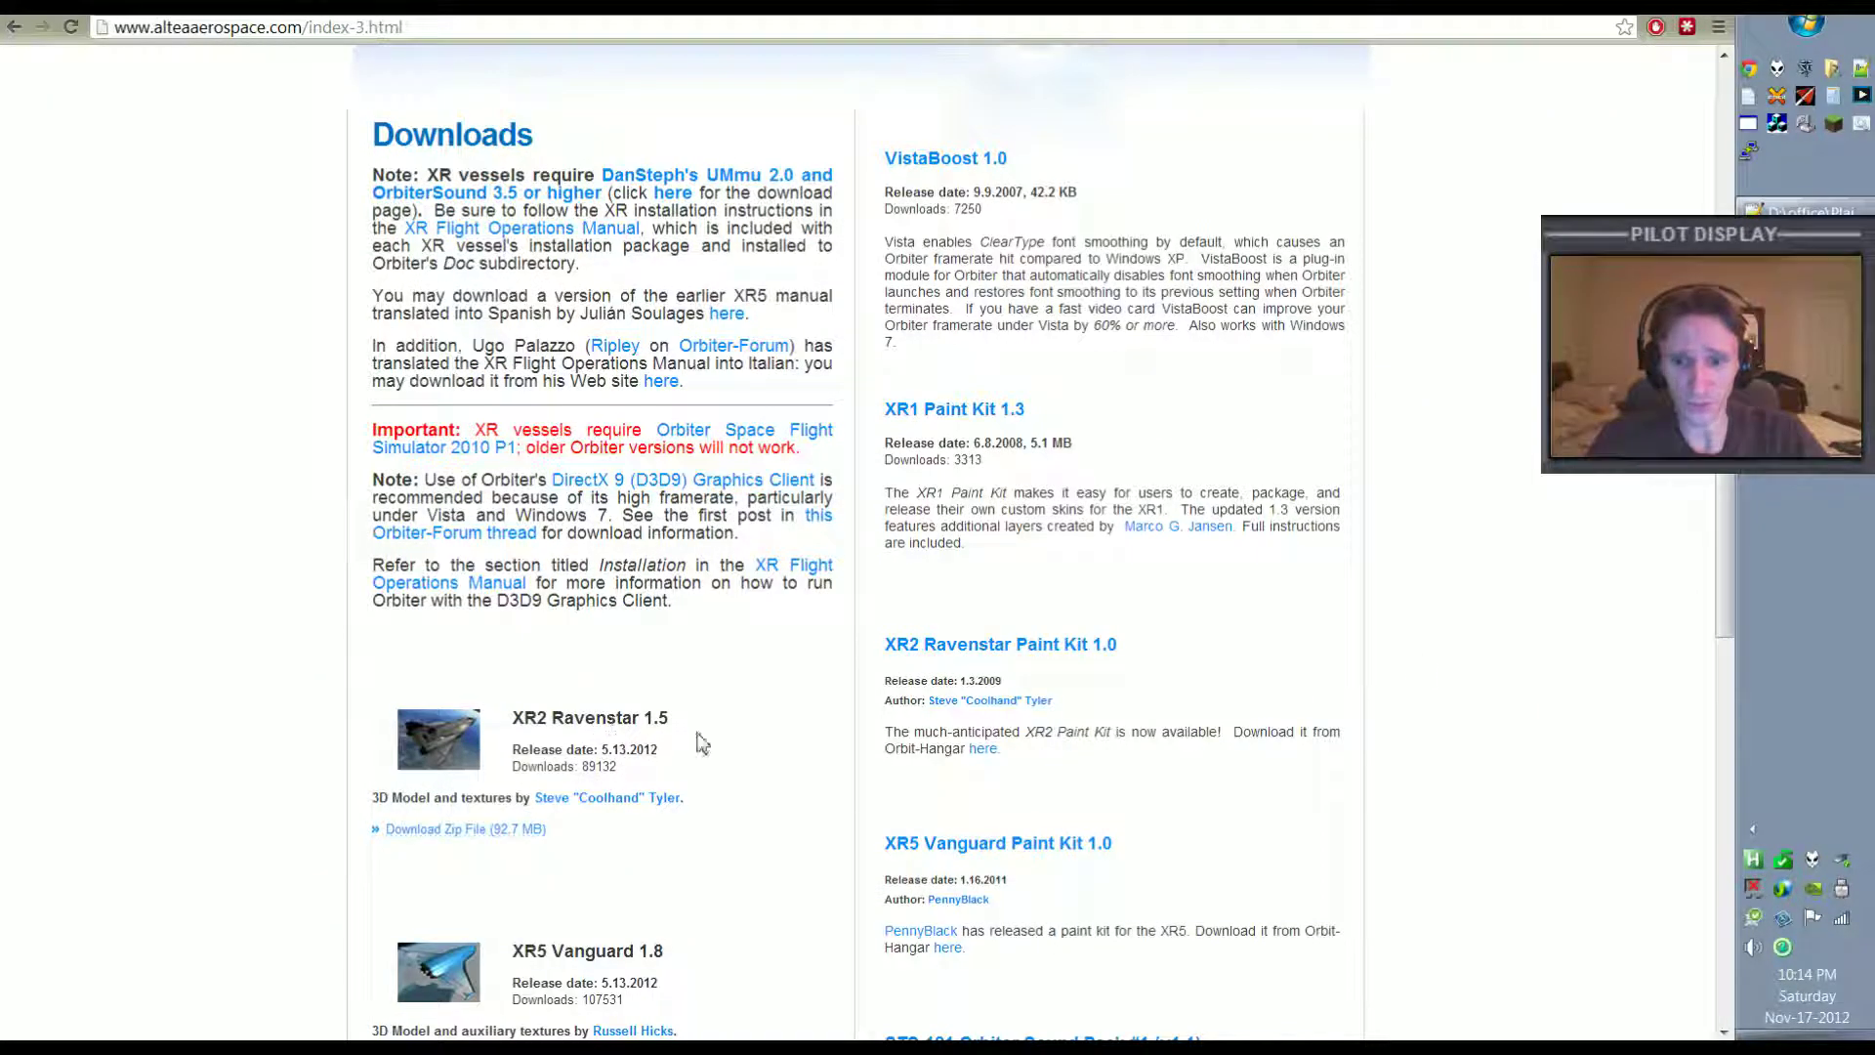
{"action": "scroll", "coordinate": [1541, 767], "scroll_direction": "down", "scroll_amount": 2}
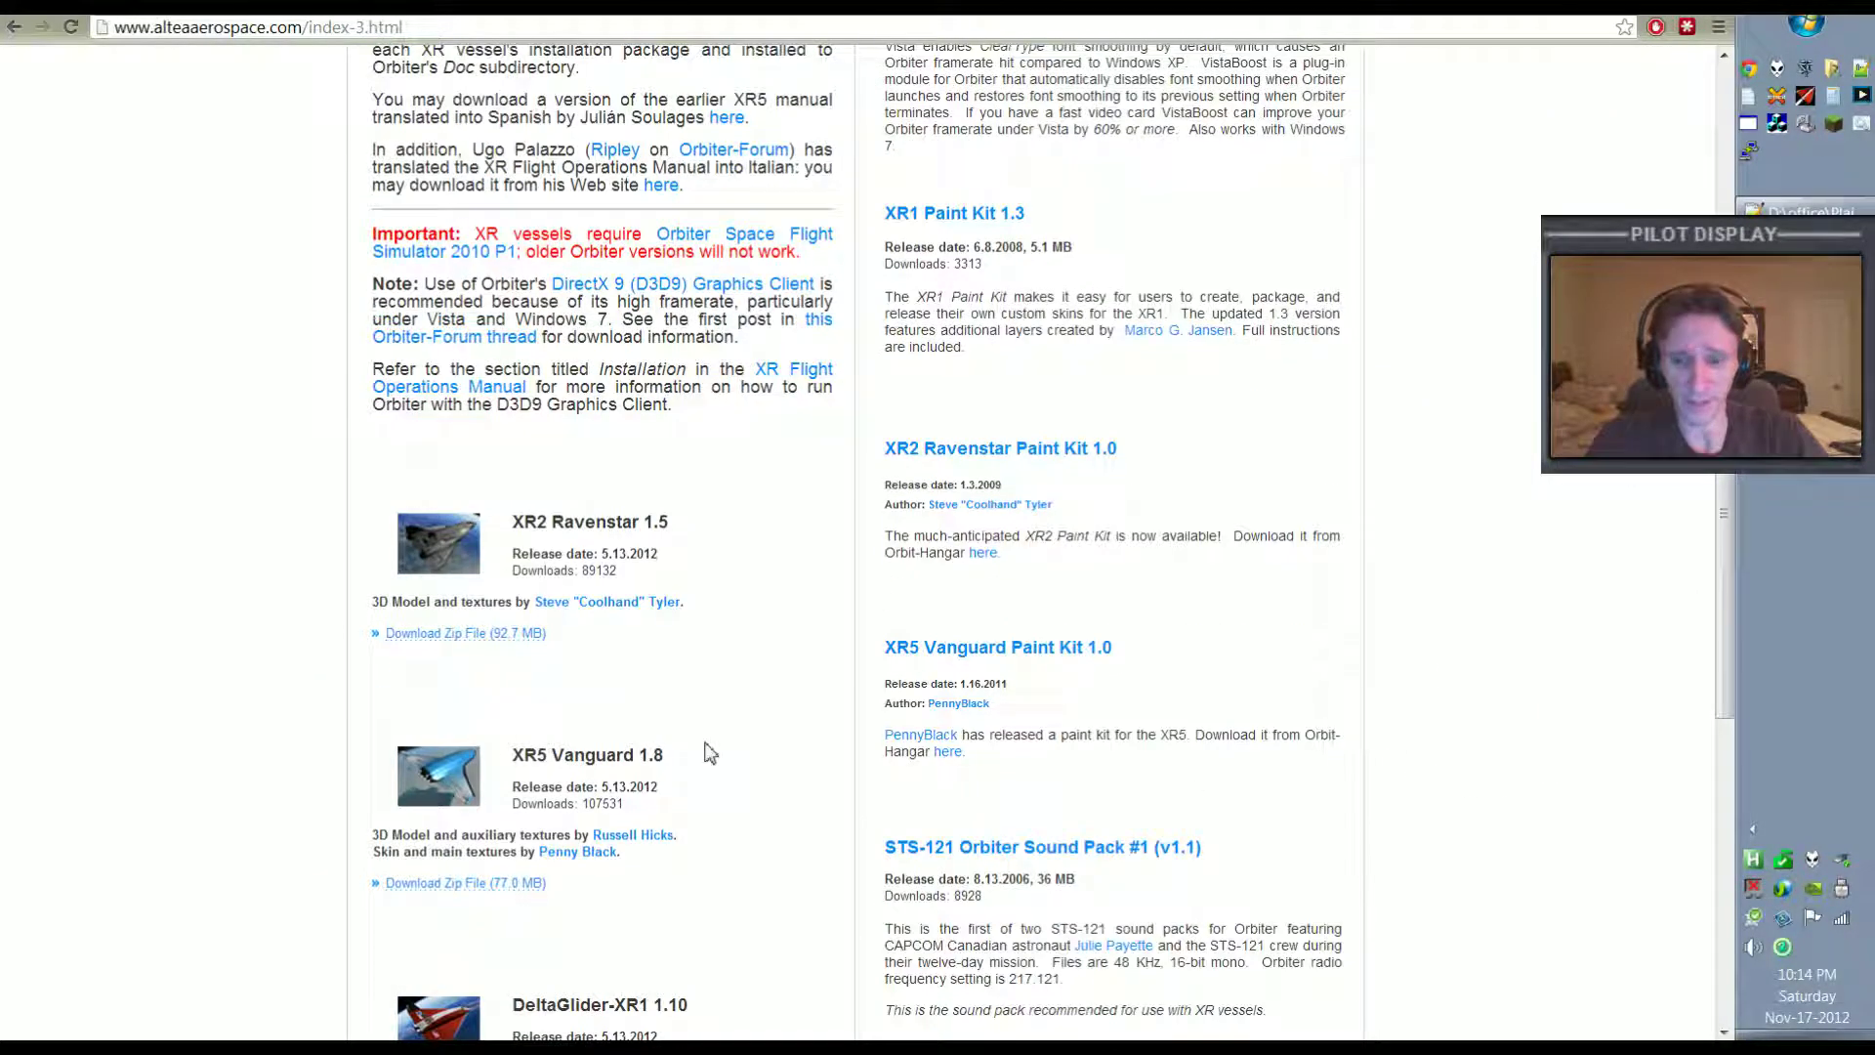
{"action": "scroll", "coordinate": [1485, 723], "scroll_direction": "up", "scroll_amount": 6}
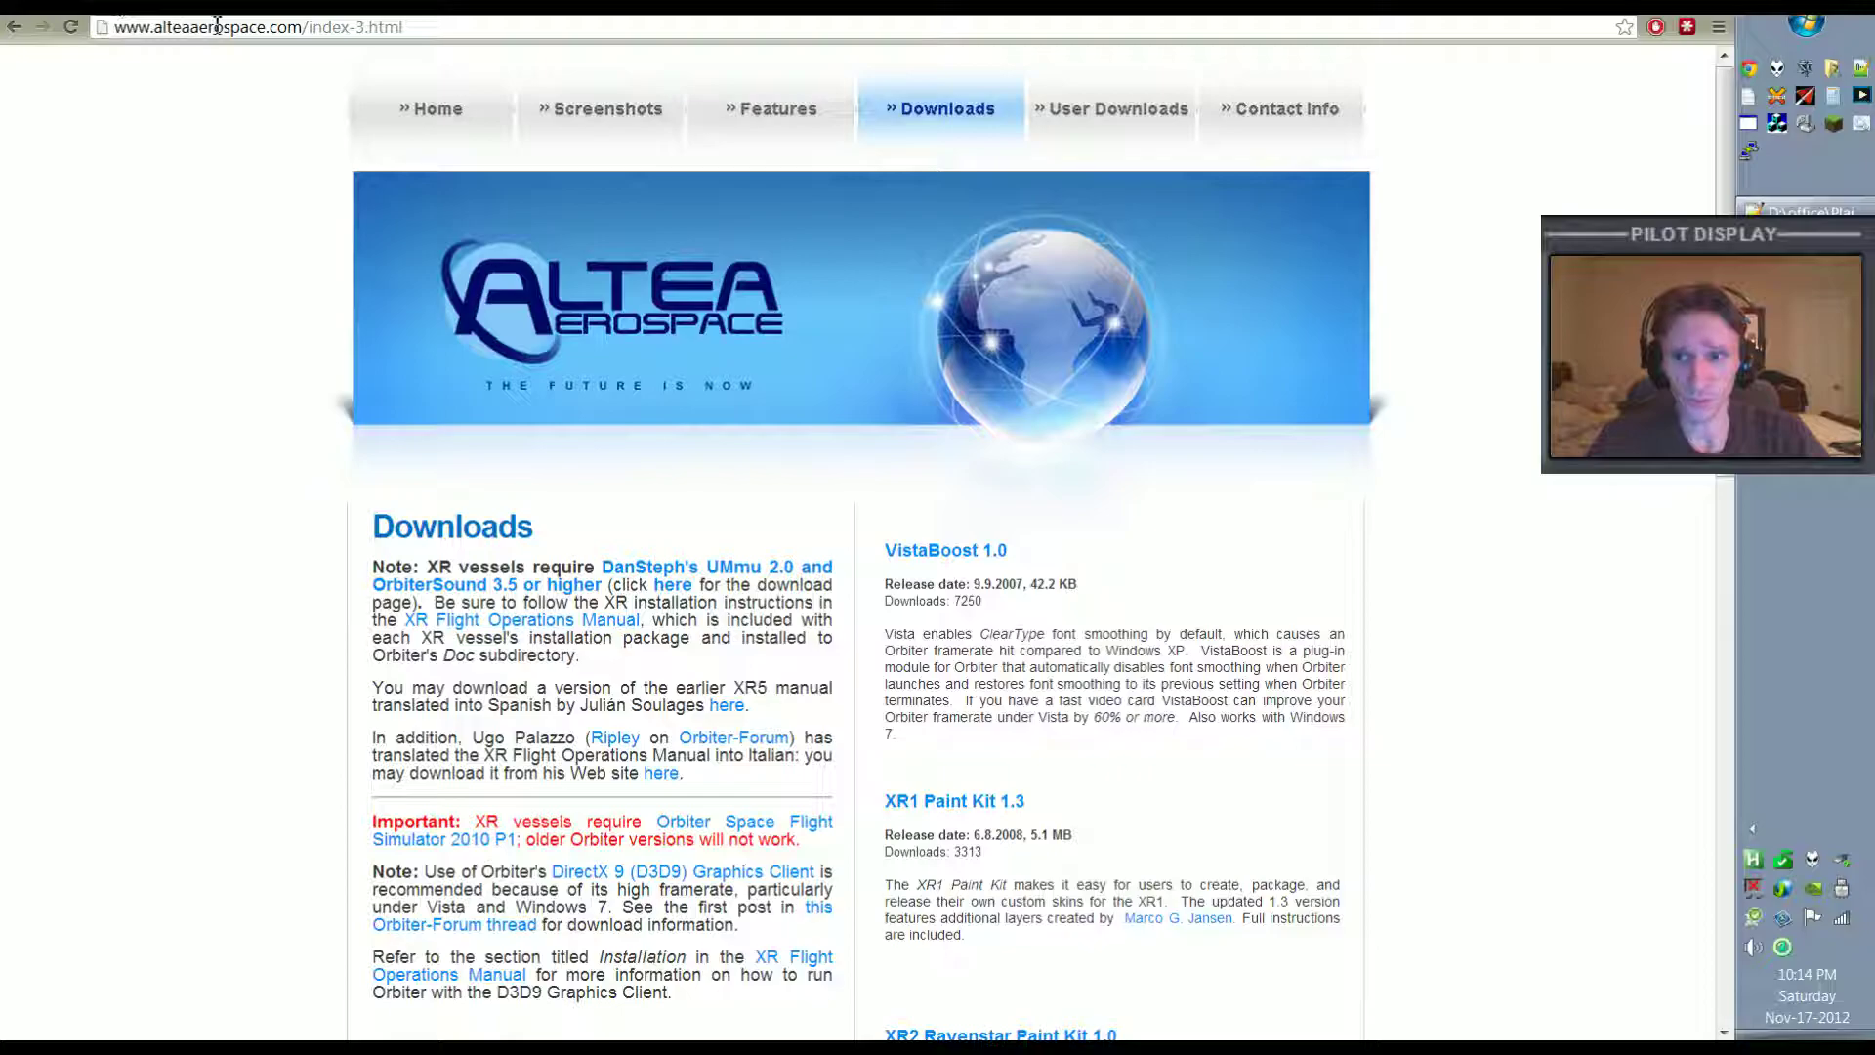
View the 7-Zip 9.20 download page, then minimize Chrome with Win+D.
{"action": "left_click", "coordinate": [856, 13]}
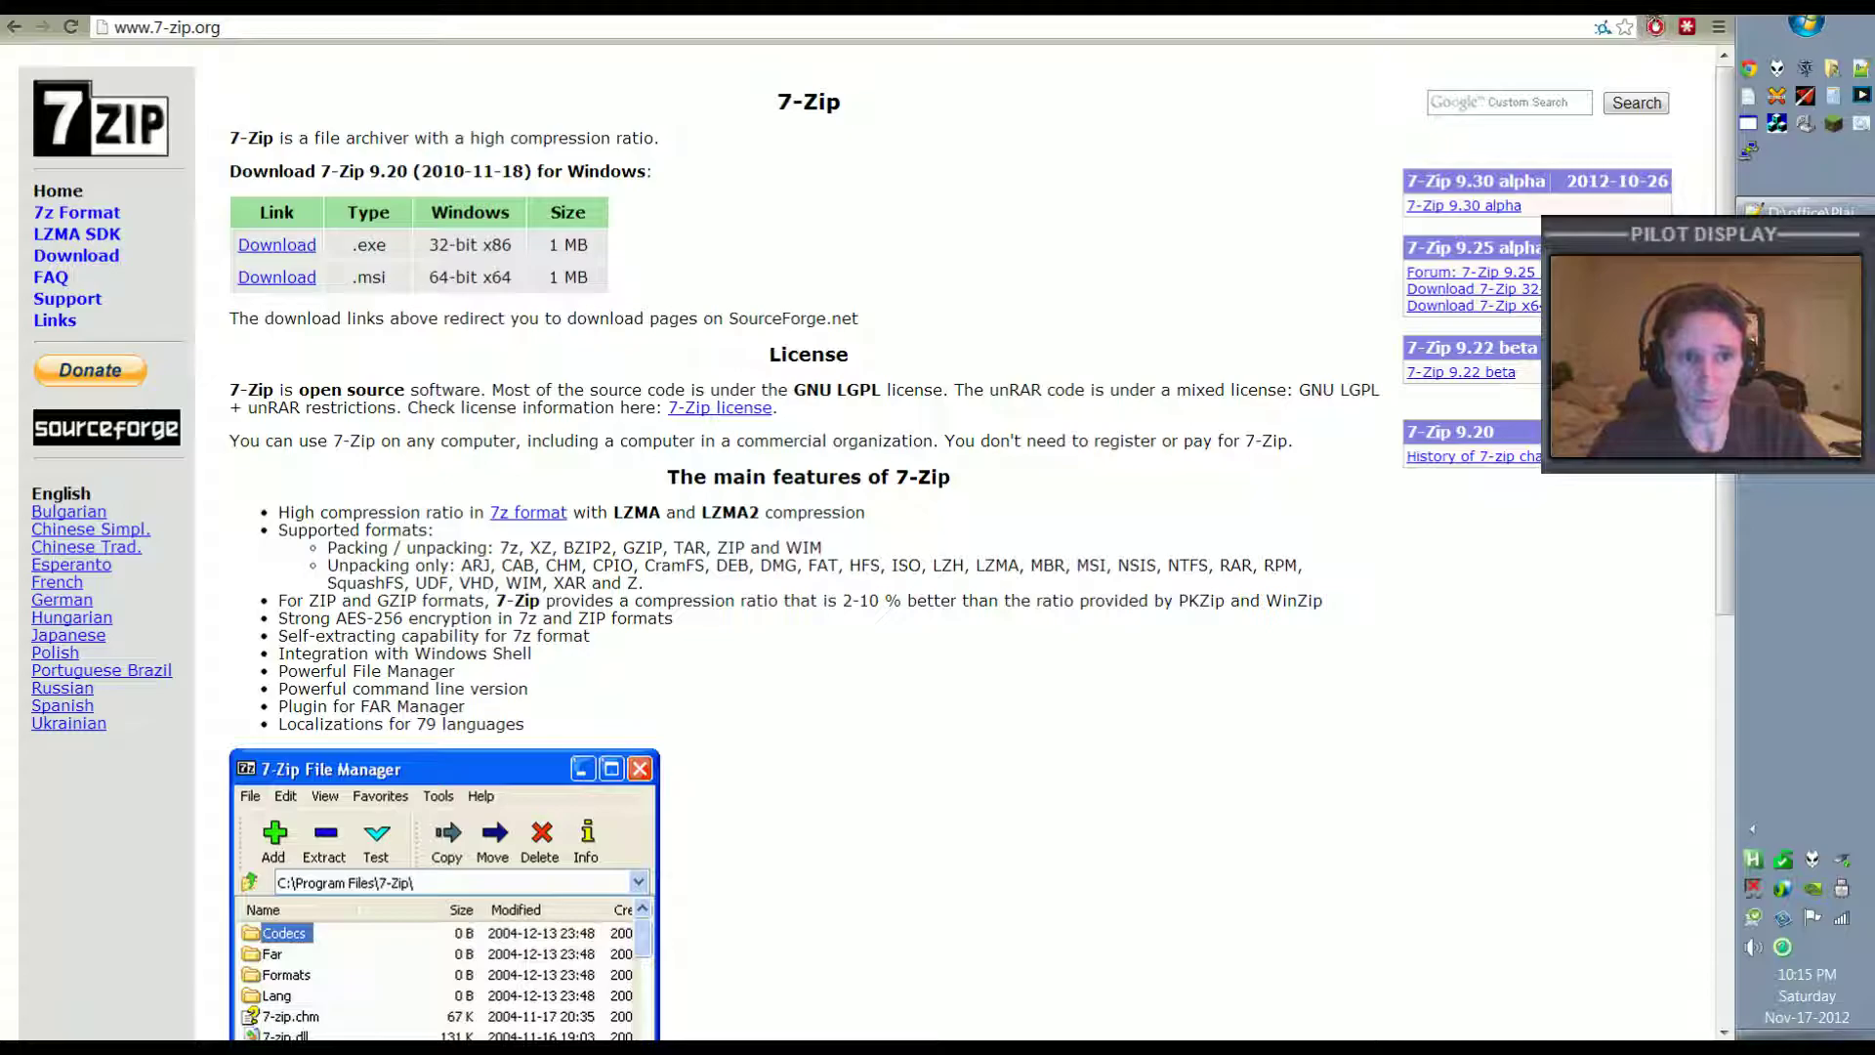
{"action": "key", "text": "super+d"}
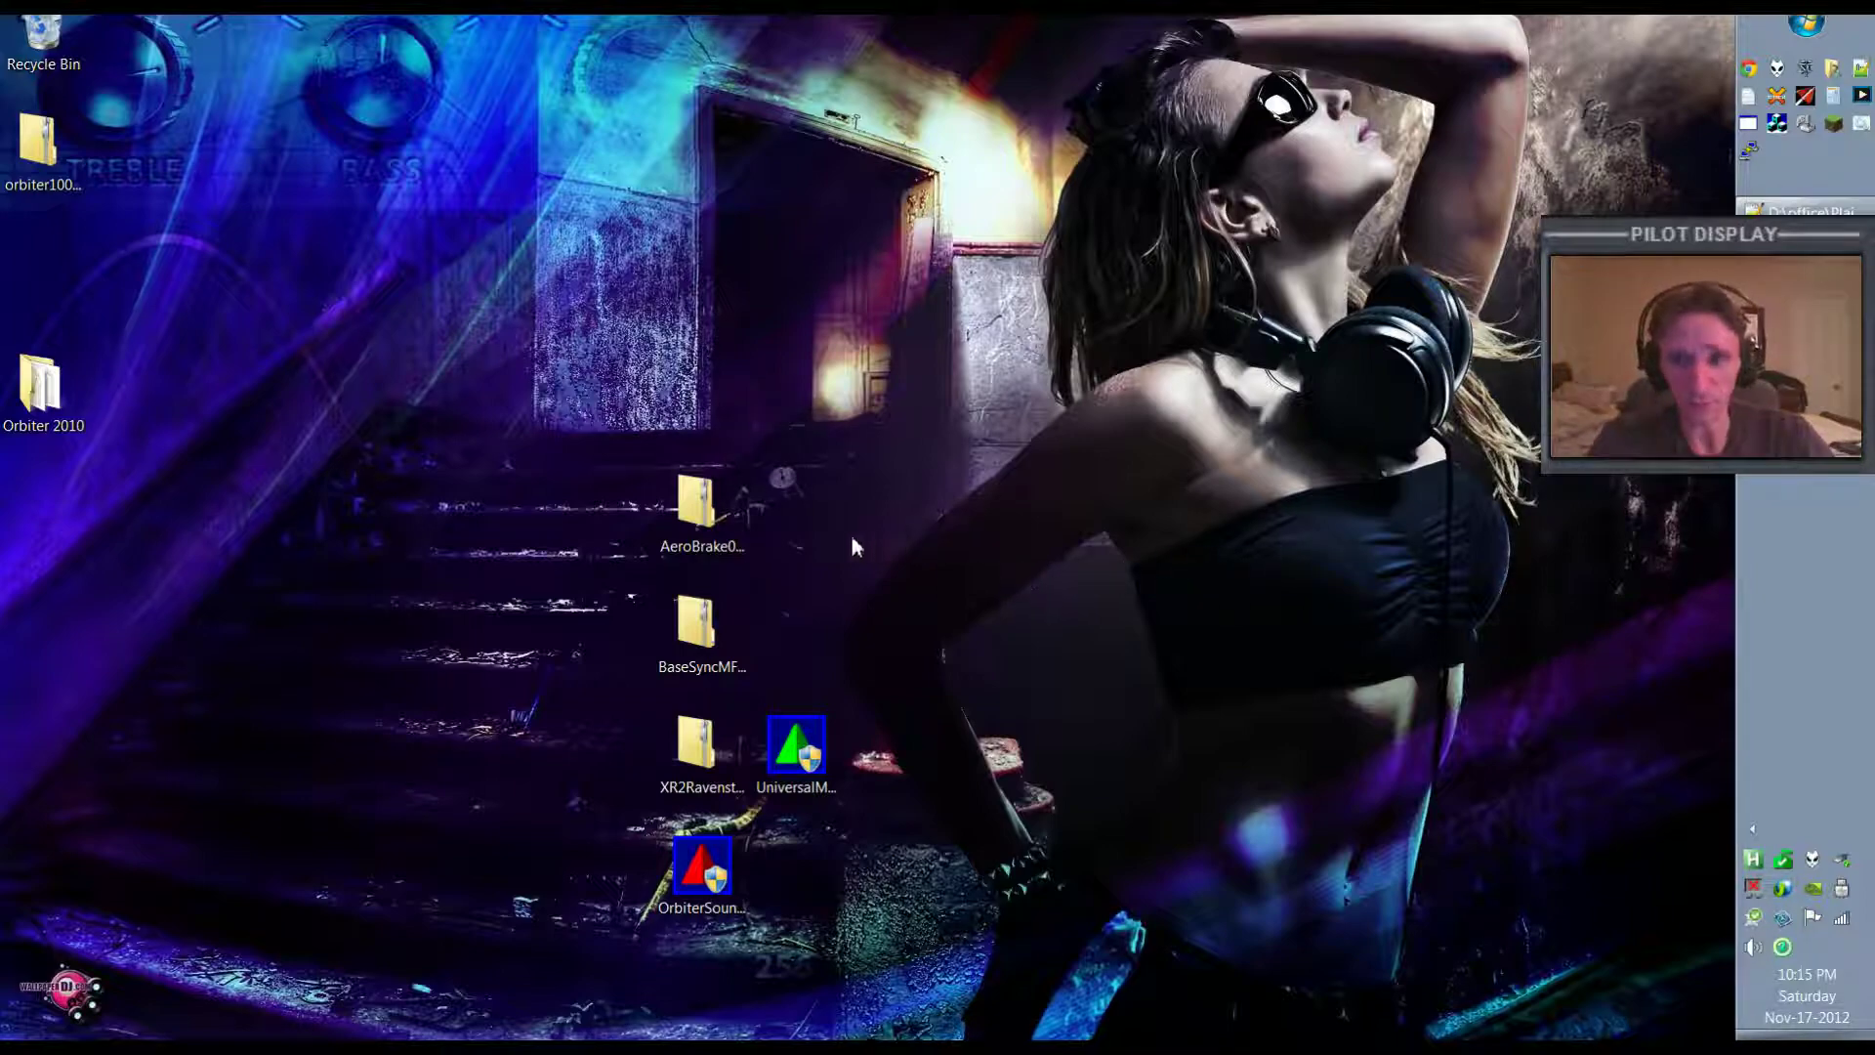
Open AeroBrake0.96.2.zip and browse its Doc, Modules\Plugin and OrbiterSdk folders.
{"action": "left_click", "coordinate": [717, 508]}
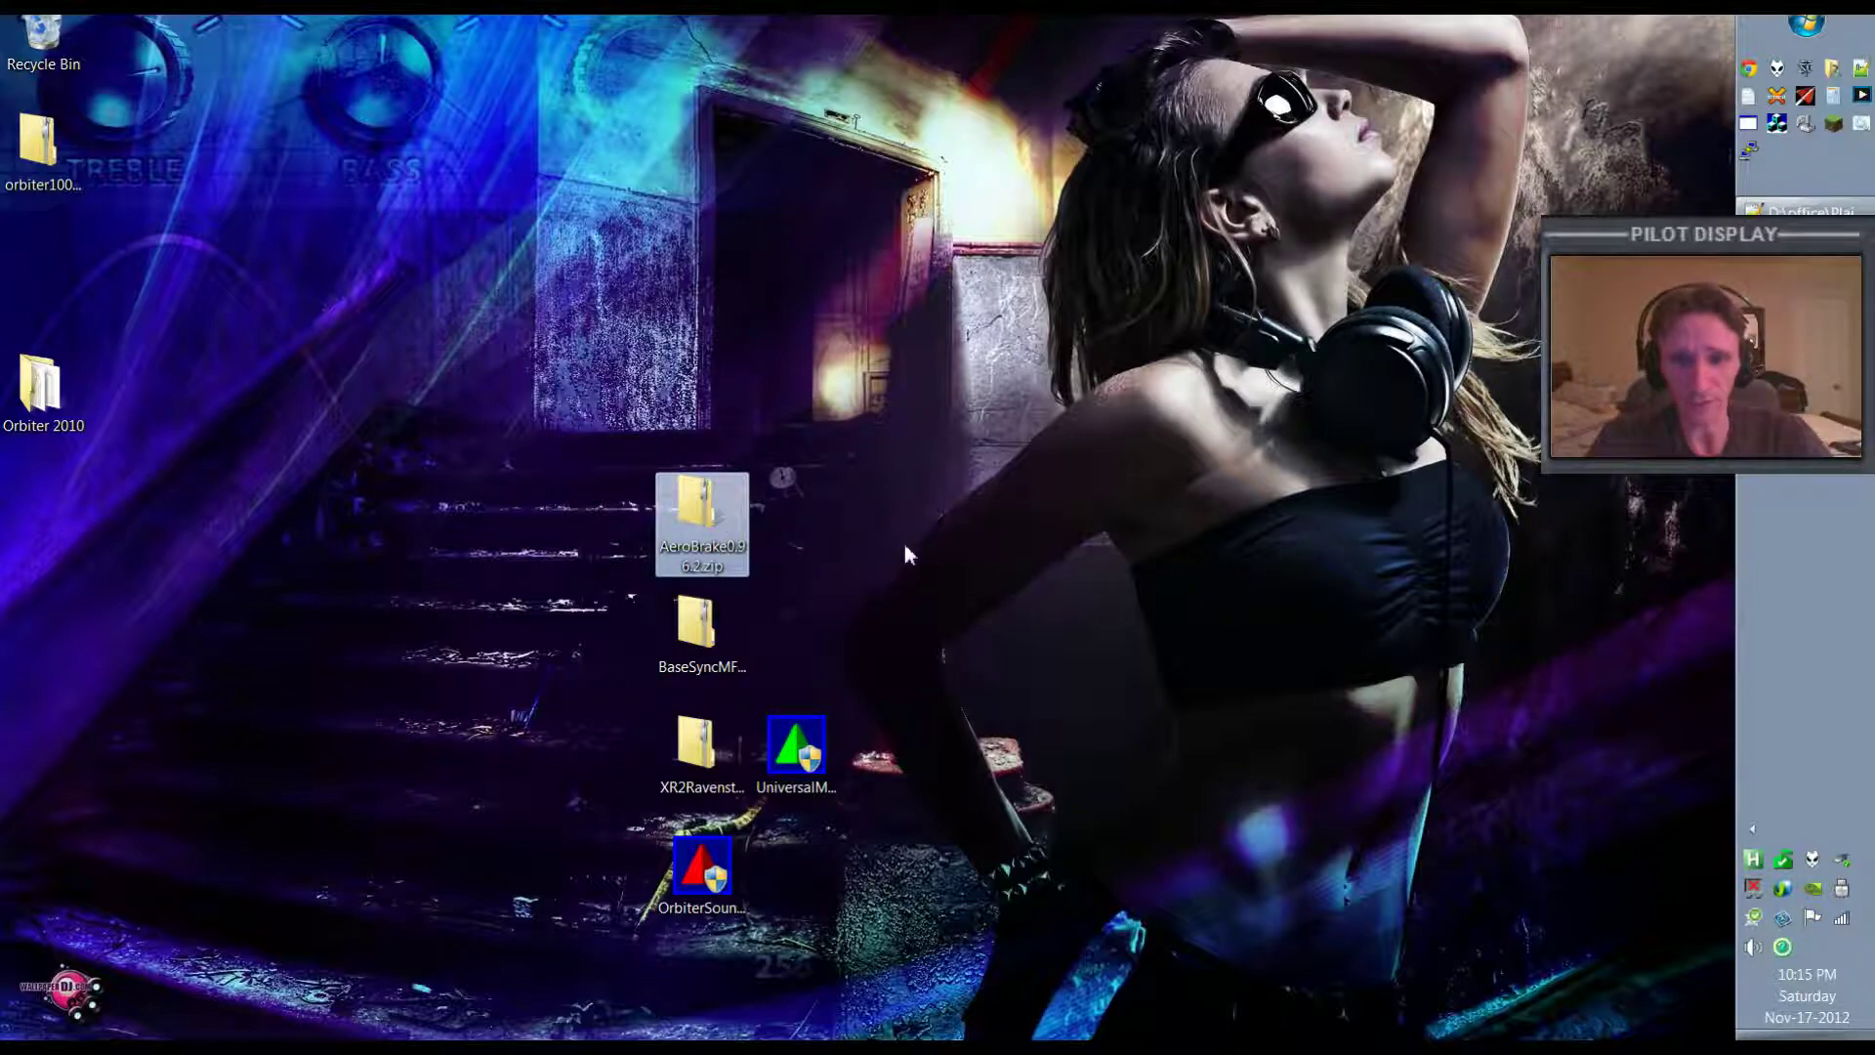
{"action": "double_click", "coordinate": [713, 517]}
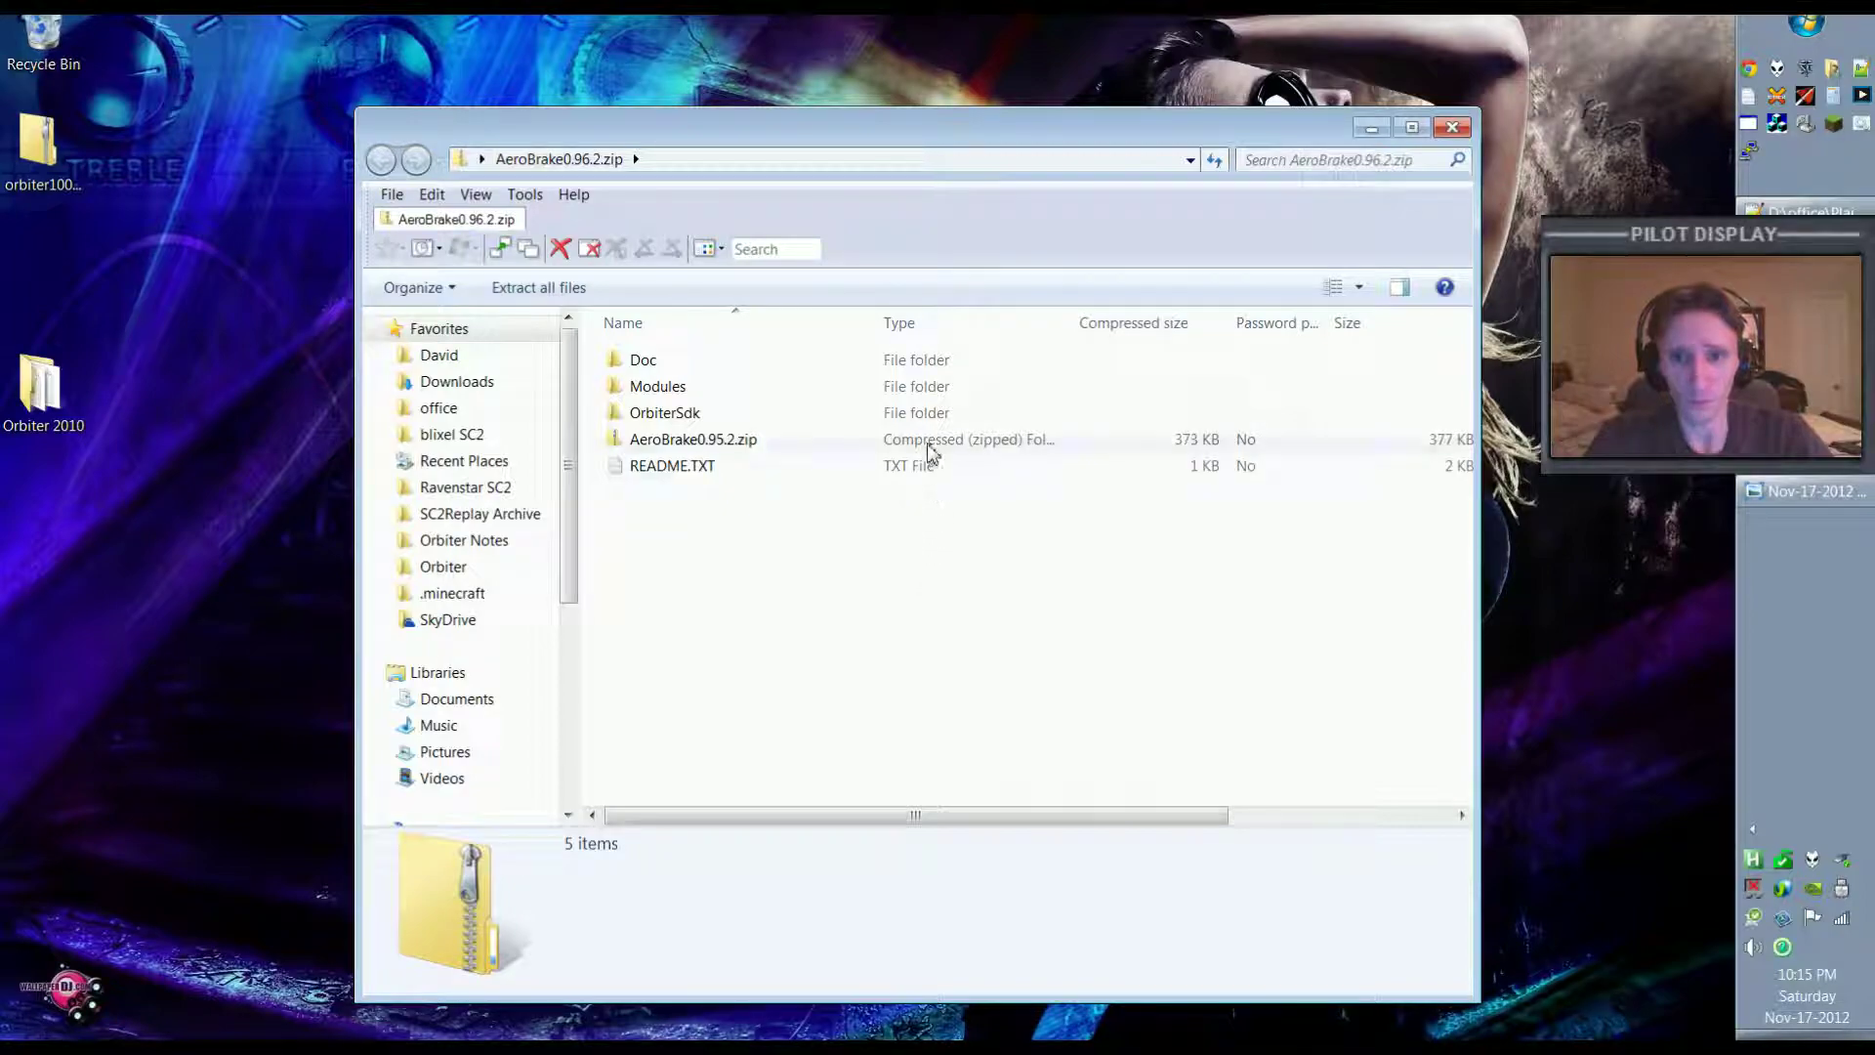
{"action": "left_click_drag", "start_coordinate": [879, 144], "coordinate": [977, 137]}
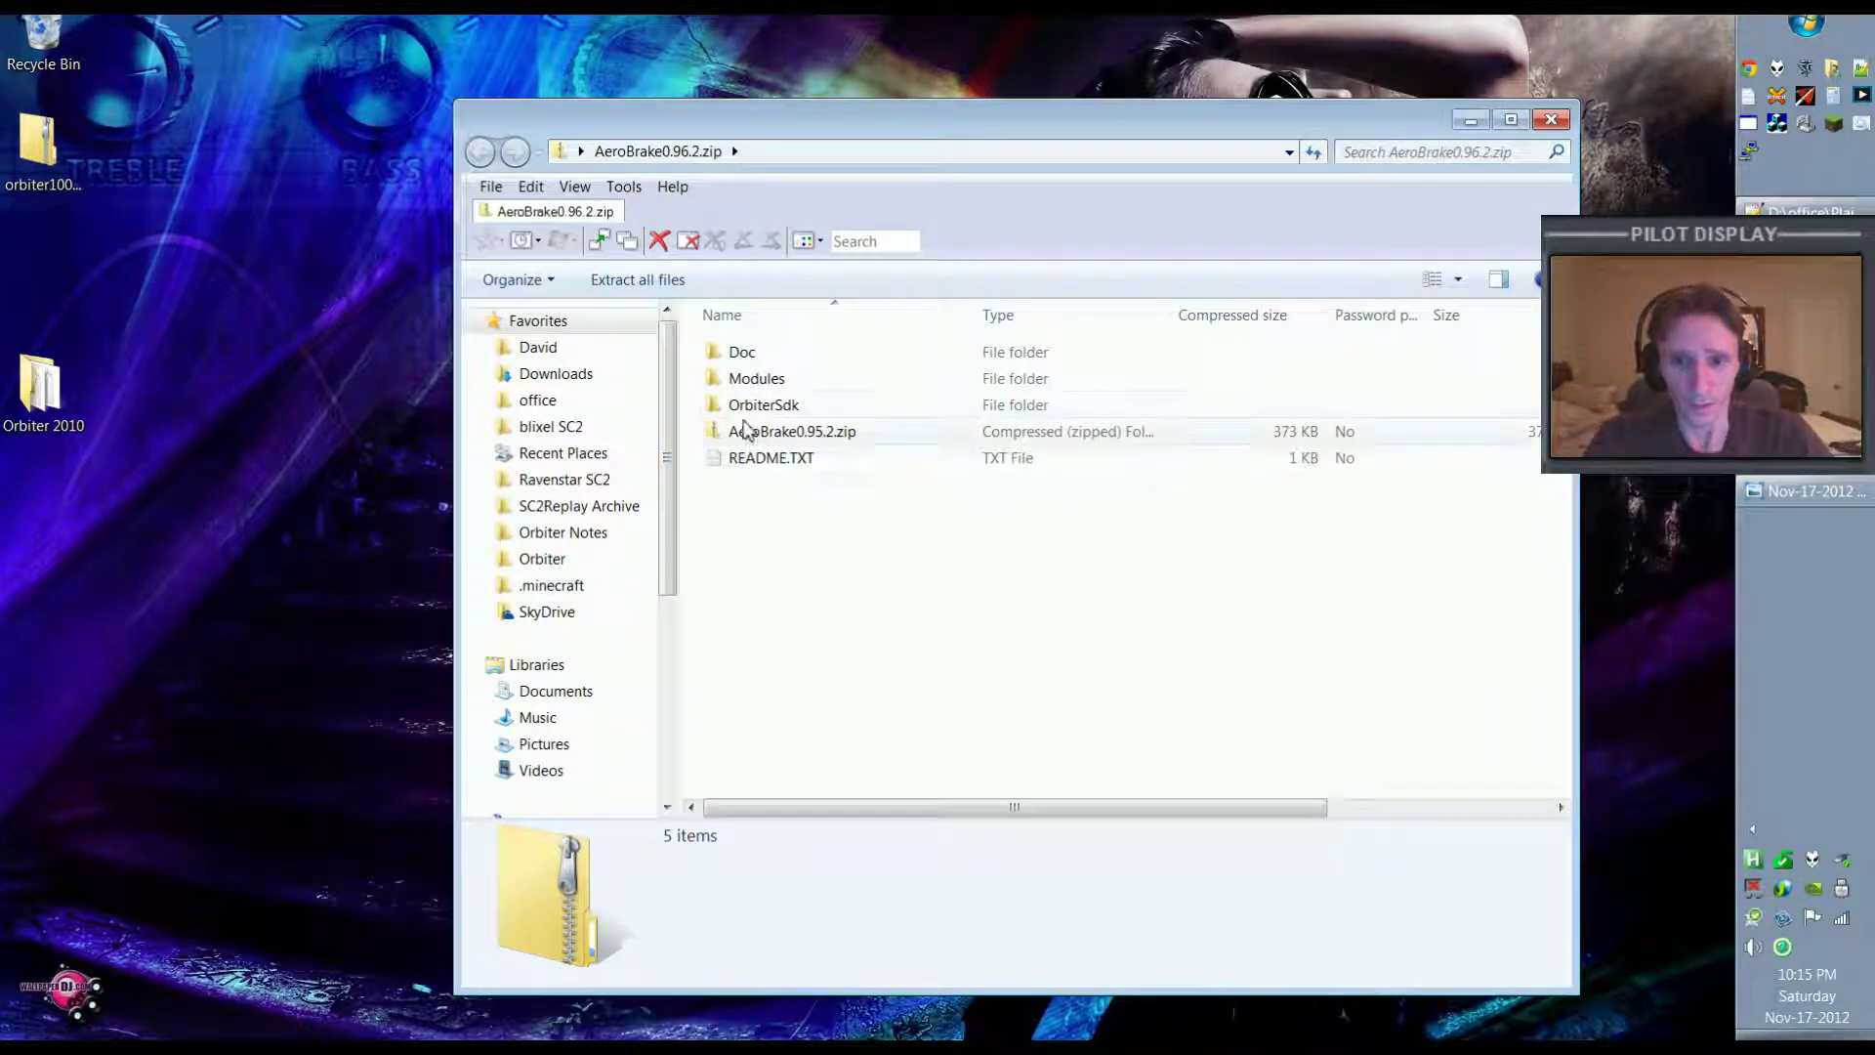
{"action": "double_click", "coordinate": [723, 357]}
{"action": "key", "text": "BackSpace"}
{"action": "double_click", "coordinate": [713, 379]}
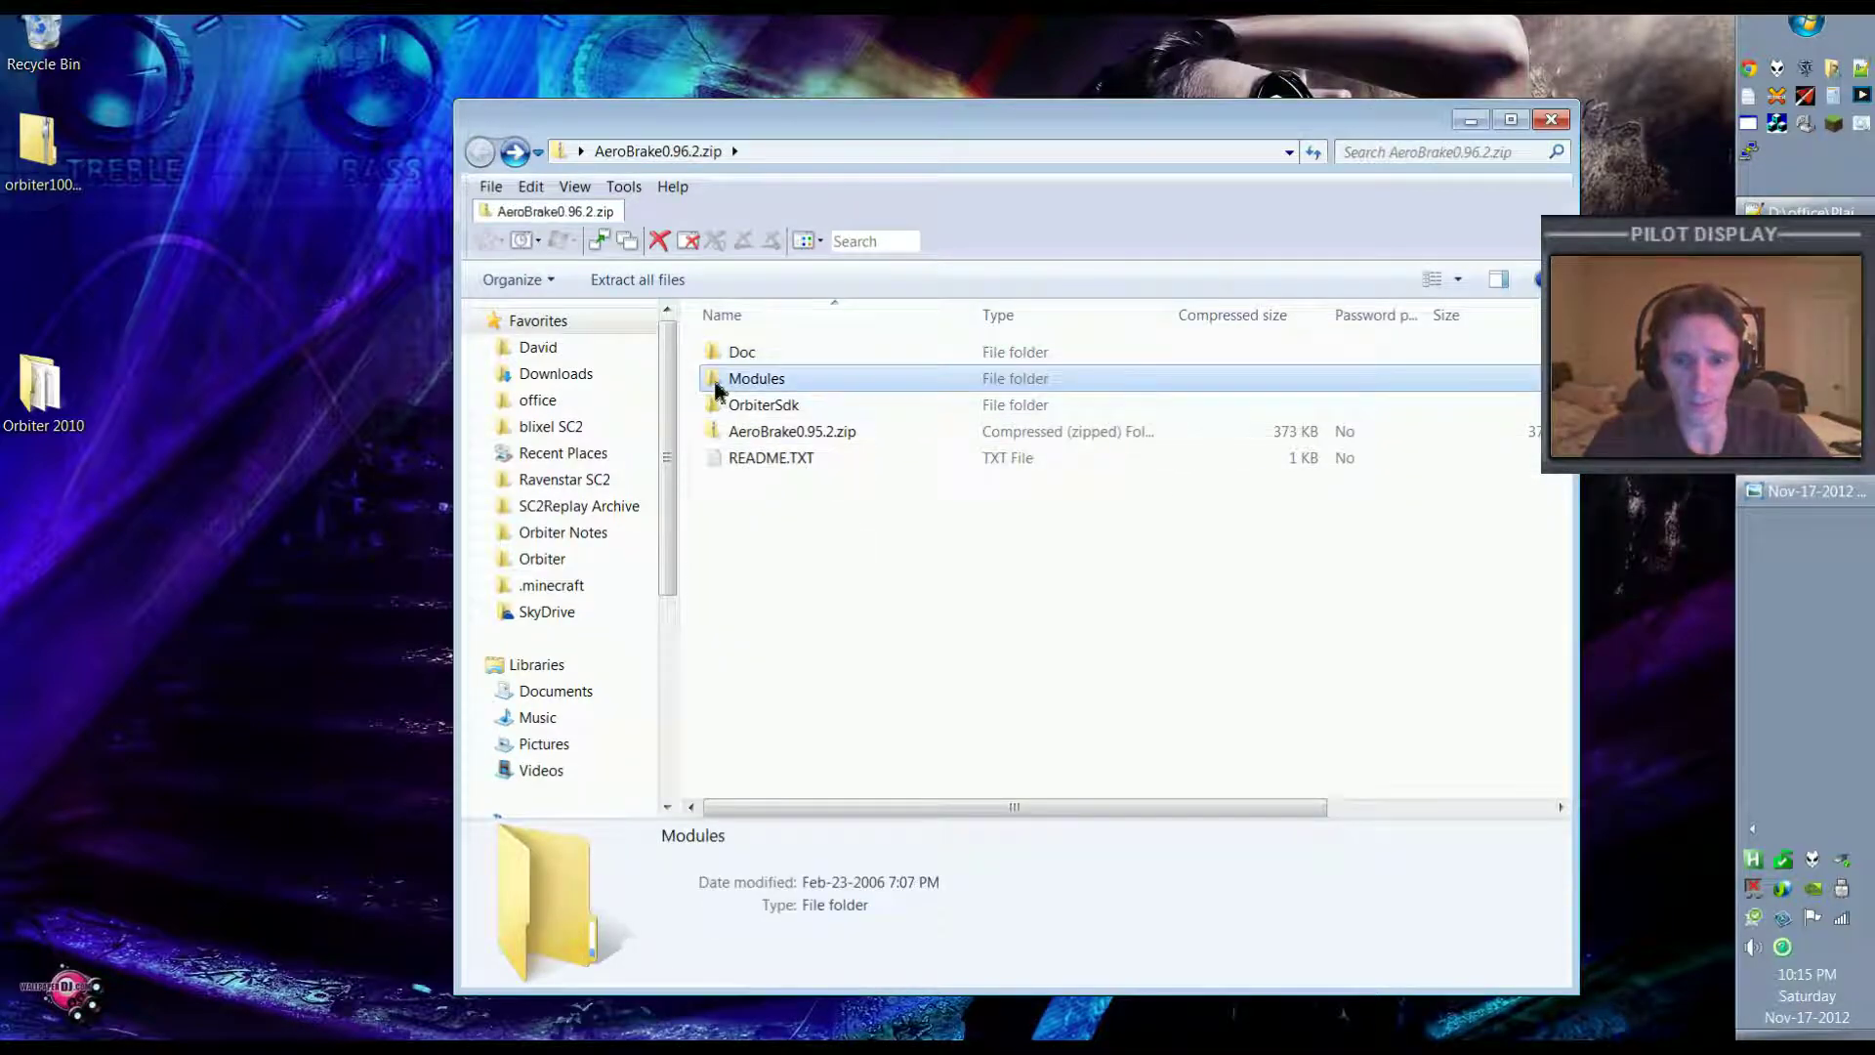
{"action": "double_click", "coordinate": [718, 358]}
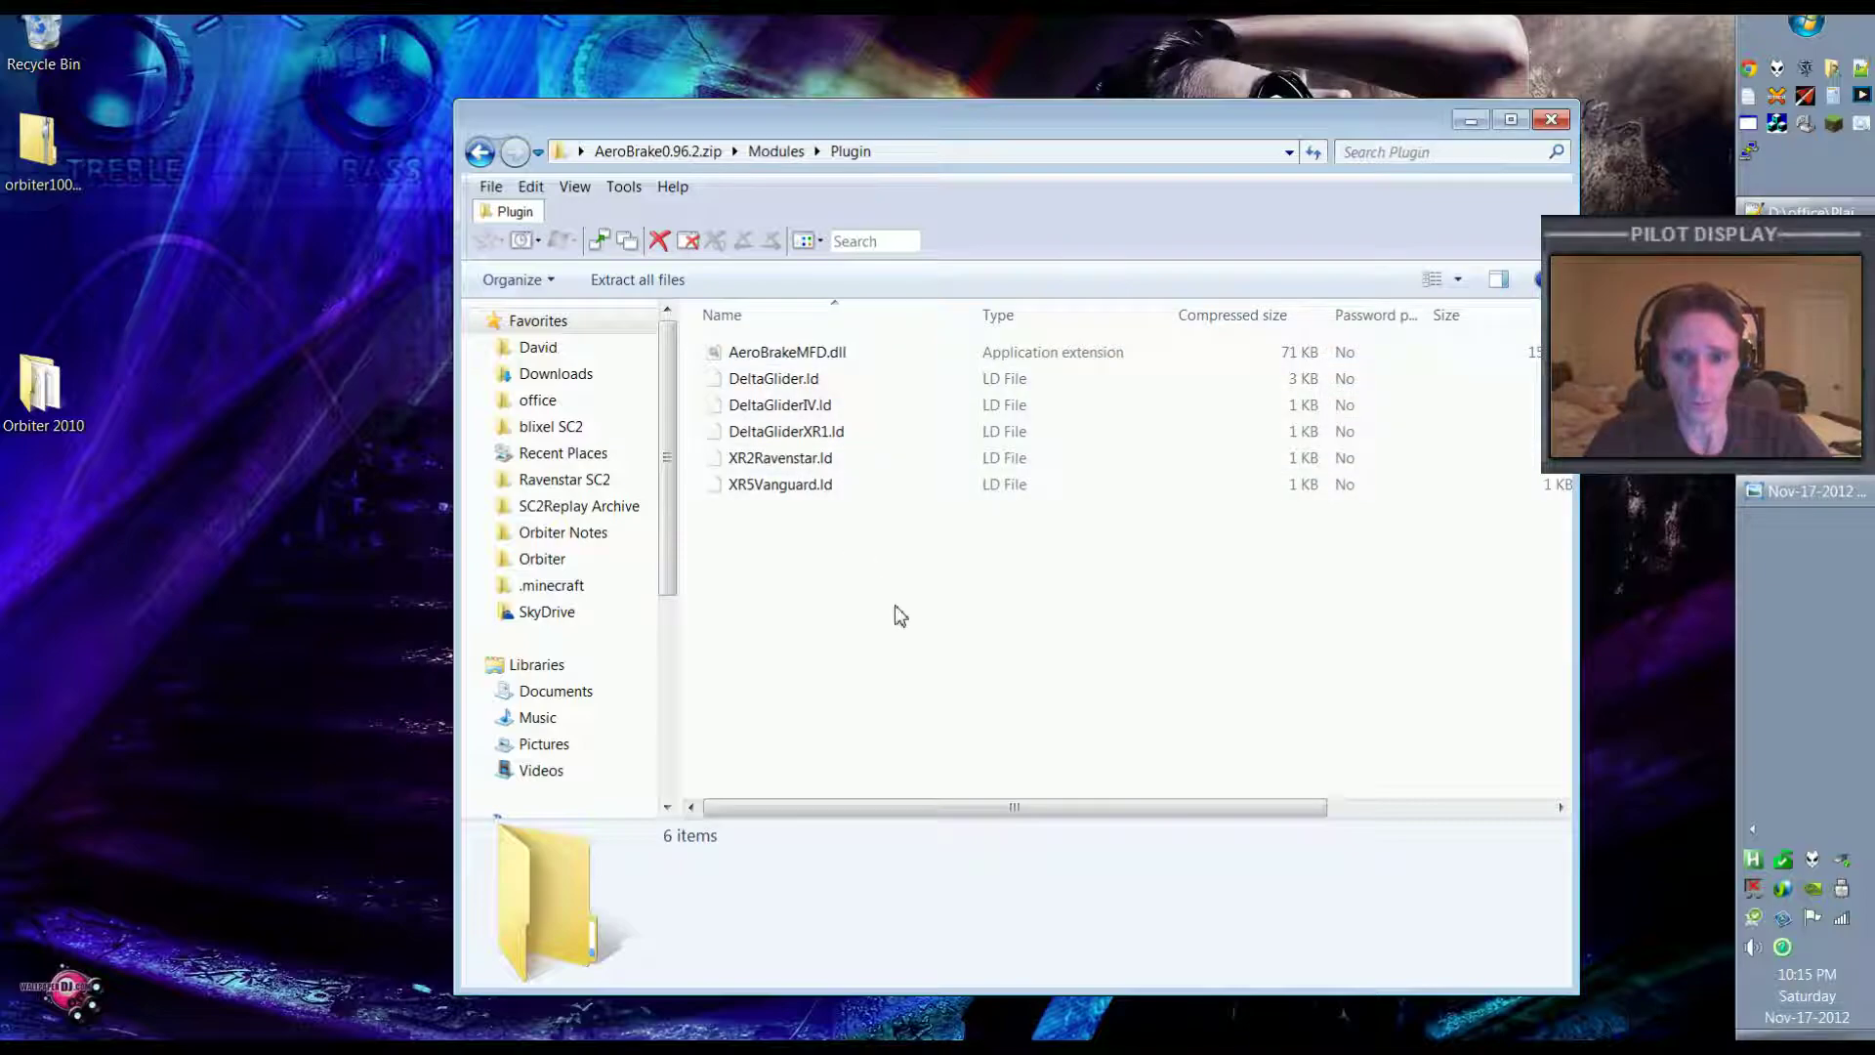
{"action": "key", "text": "BackSpace"}
{"action": "key", "text": "BackSpace"}
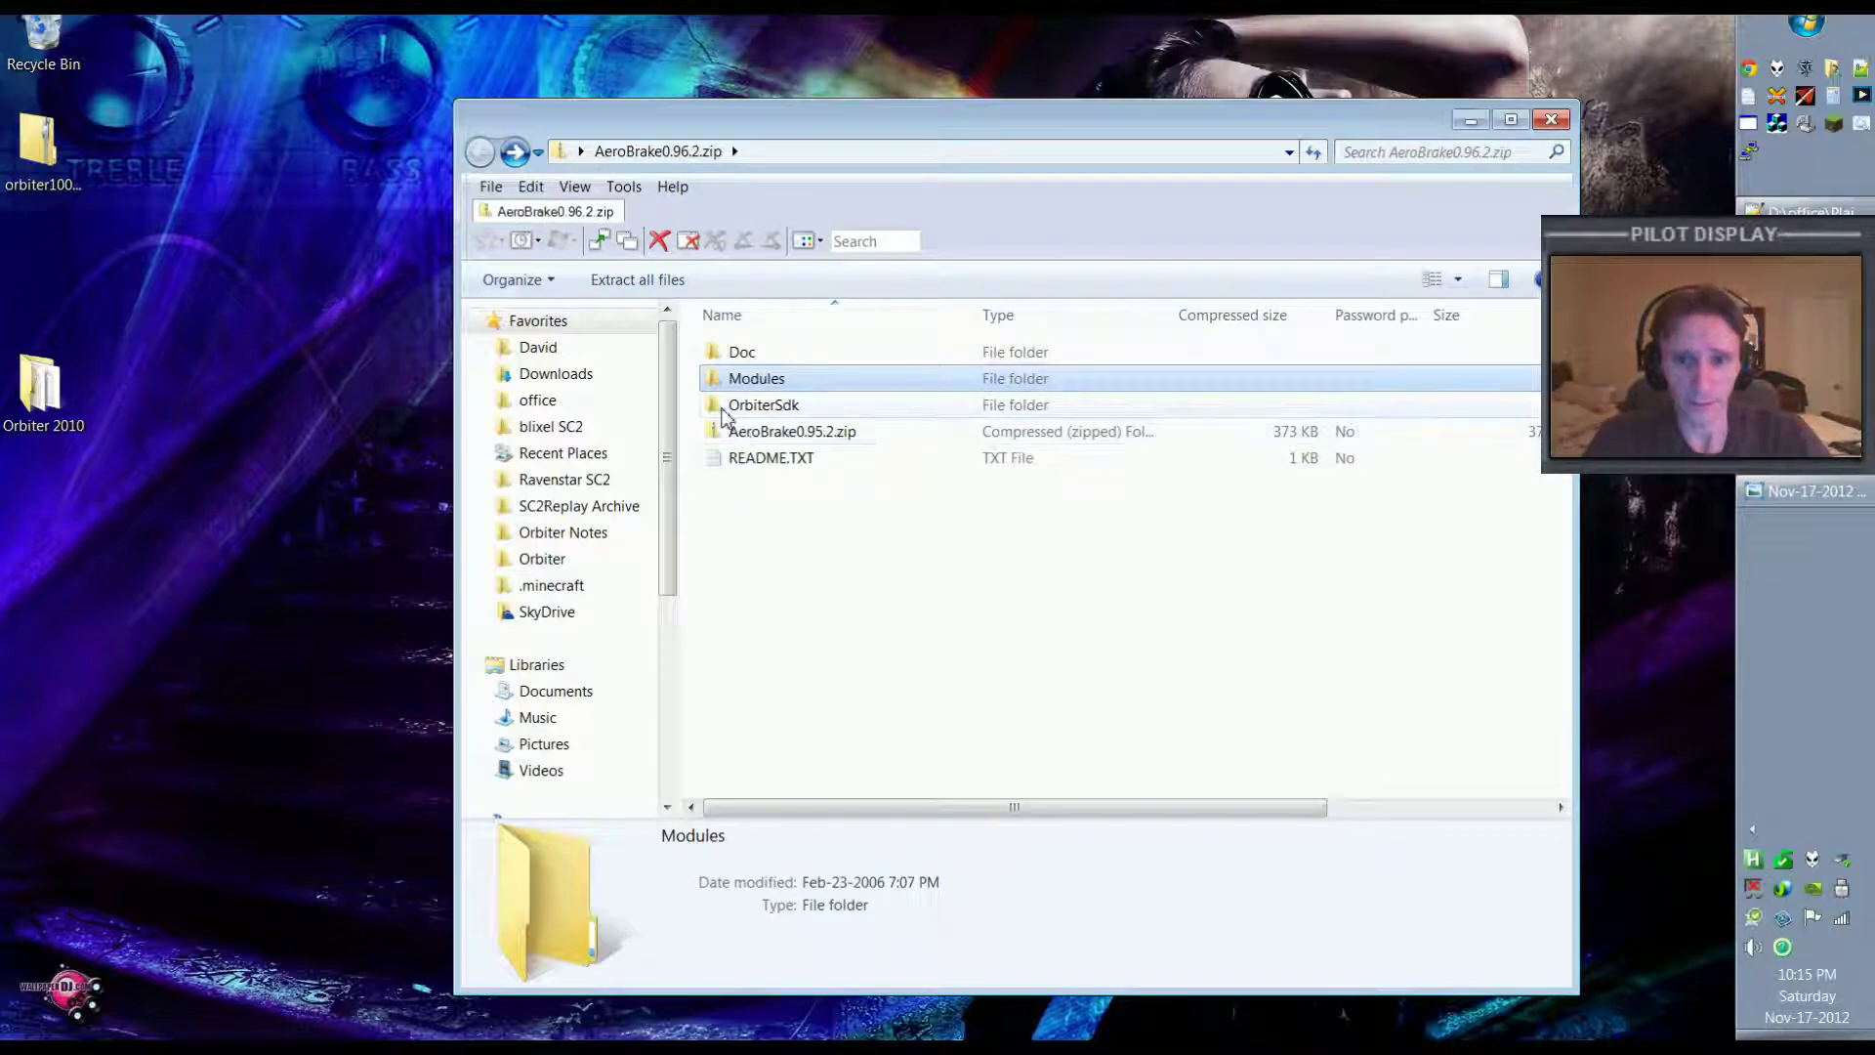
{"action": "key", "text": "Down"}
{"action": "key", "text": "Return"}
{"action": "key", "text": "BackSpace"}
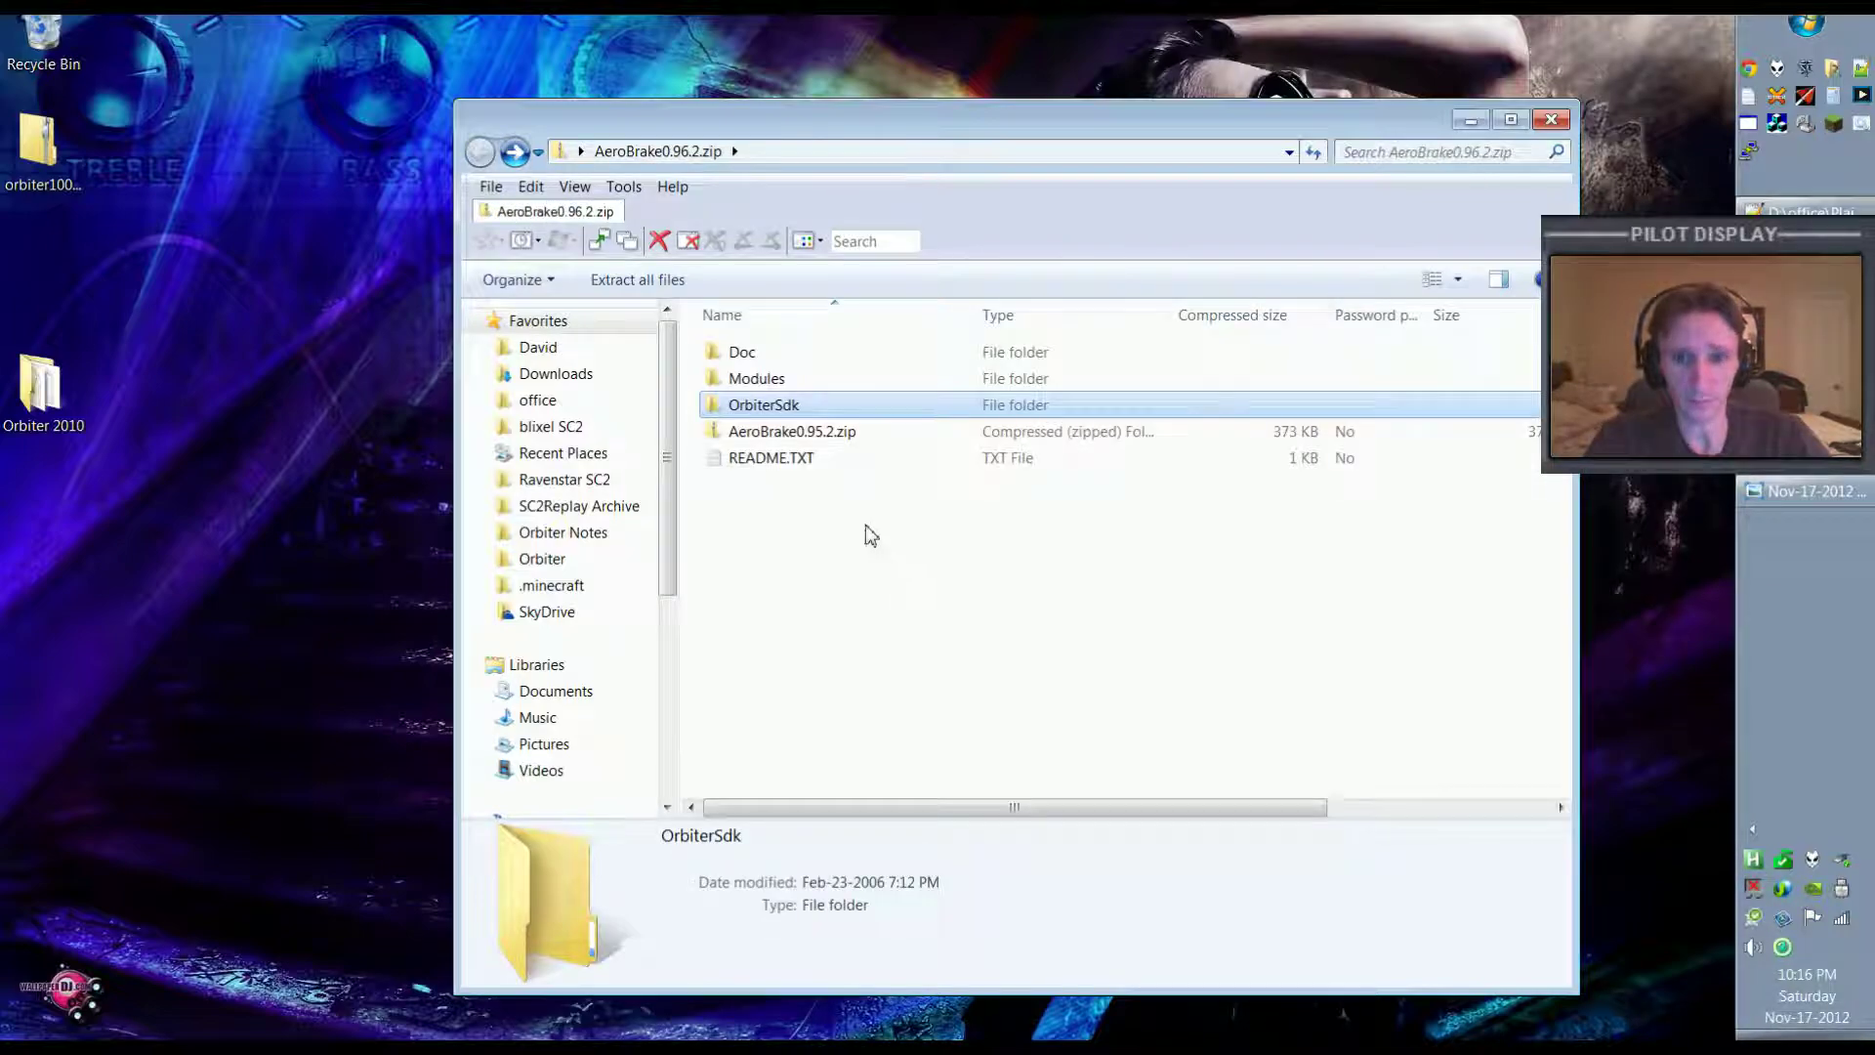
Select the nested AeroBrake0.95.2.zip, then close the archive window.
{"action": "left_click", "coordinate": [830, 432]}
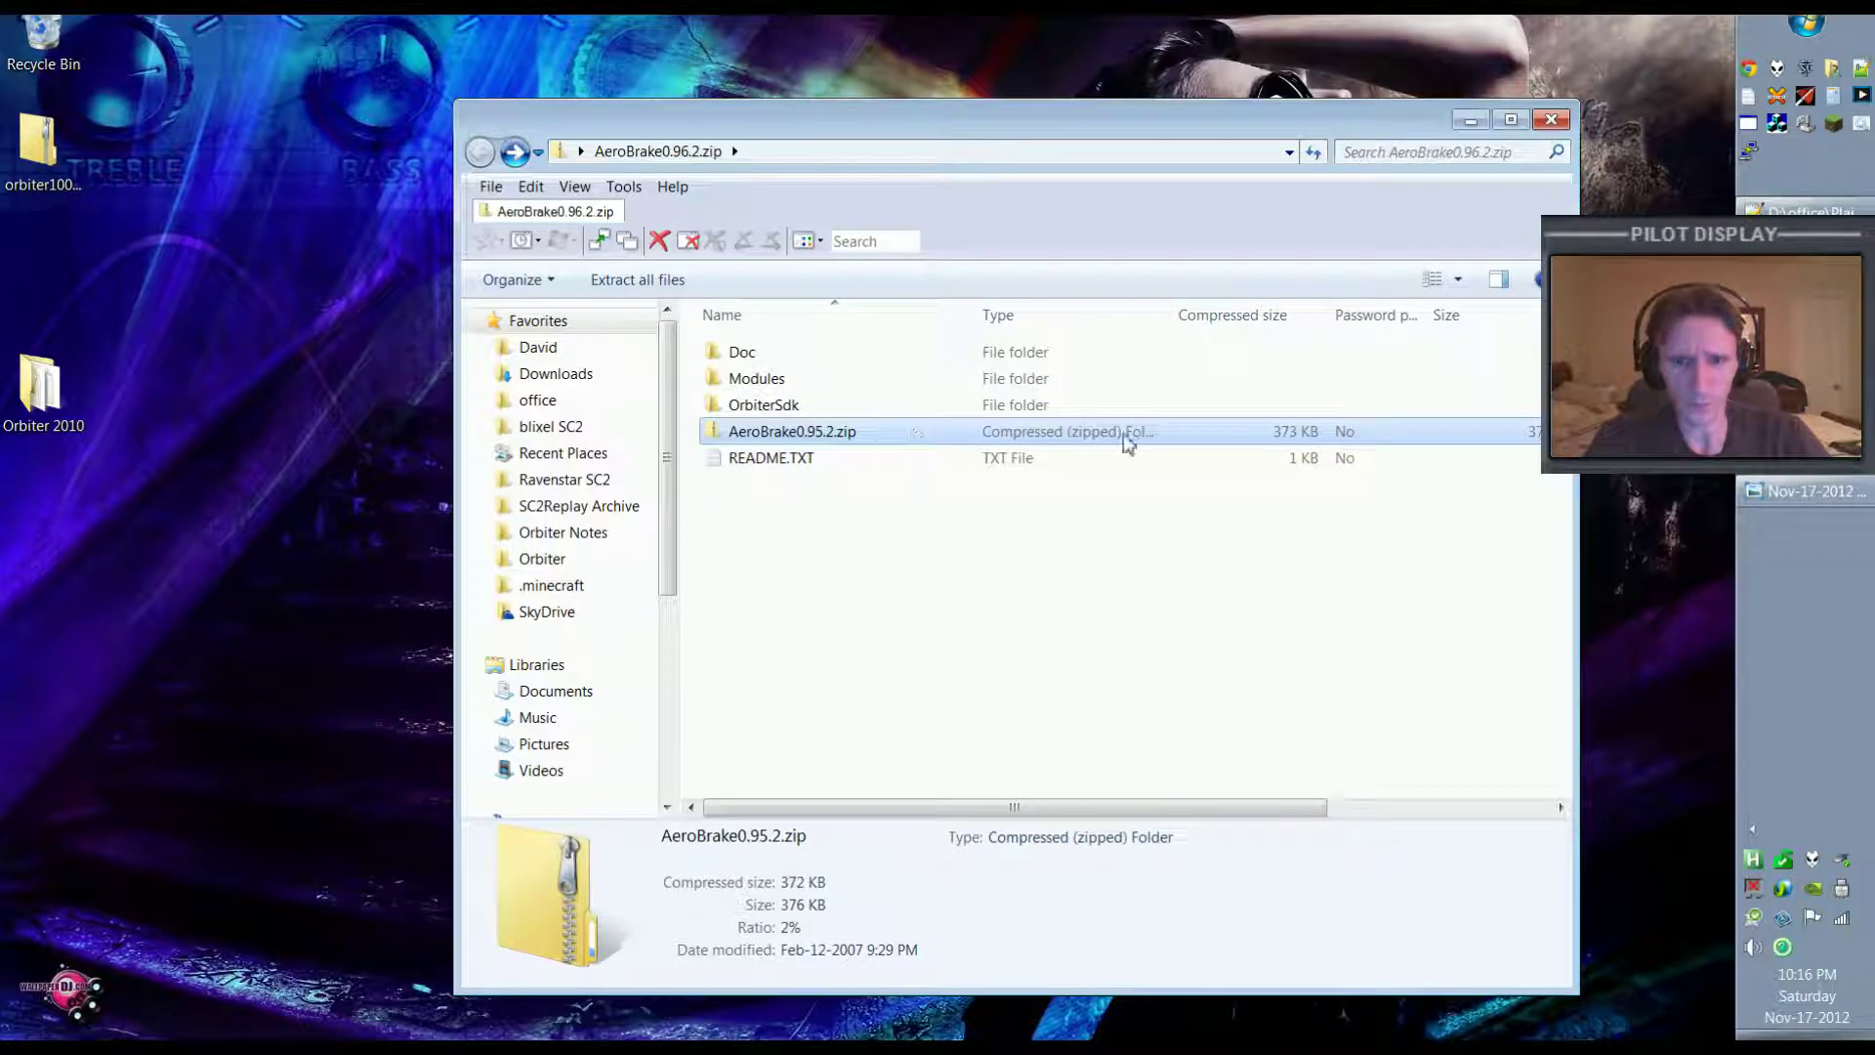
{"action": "left_click", "coordinate": [847, 697]}
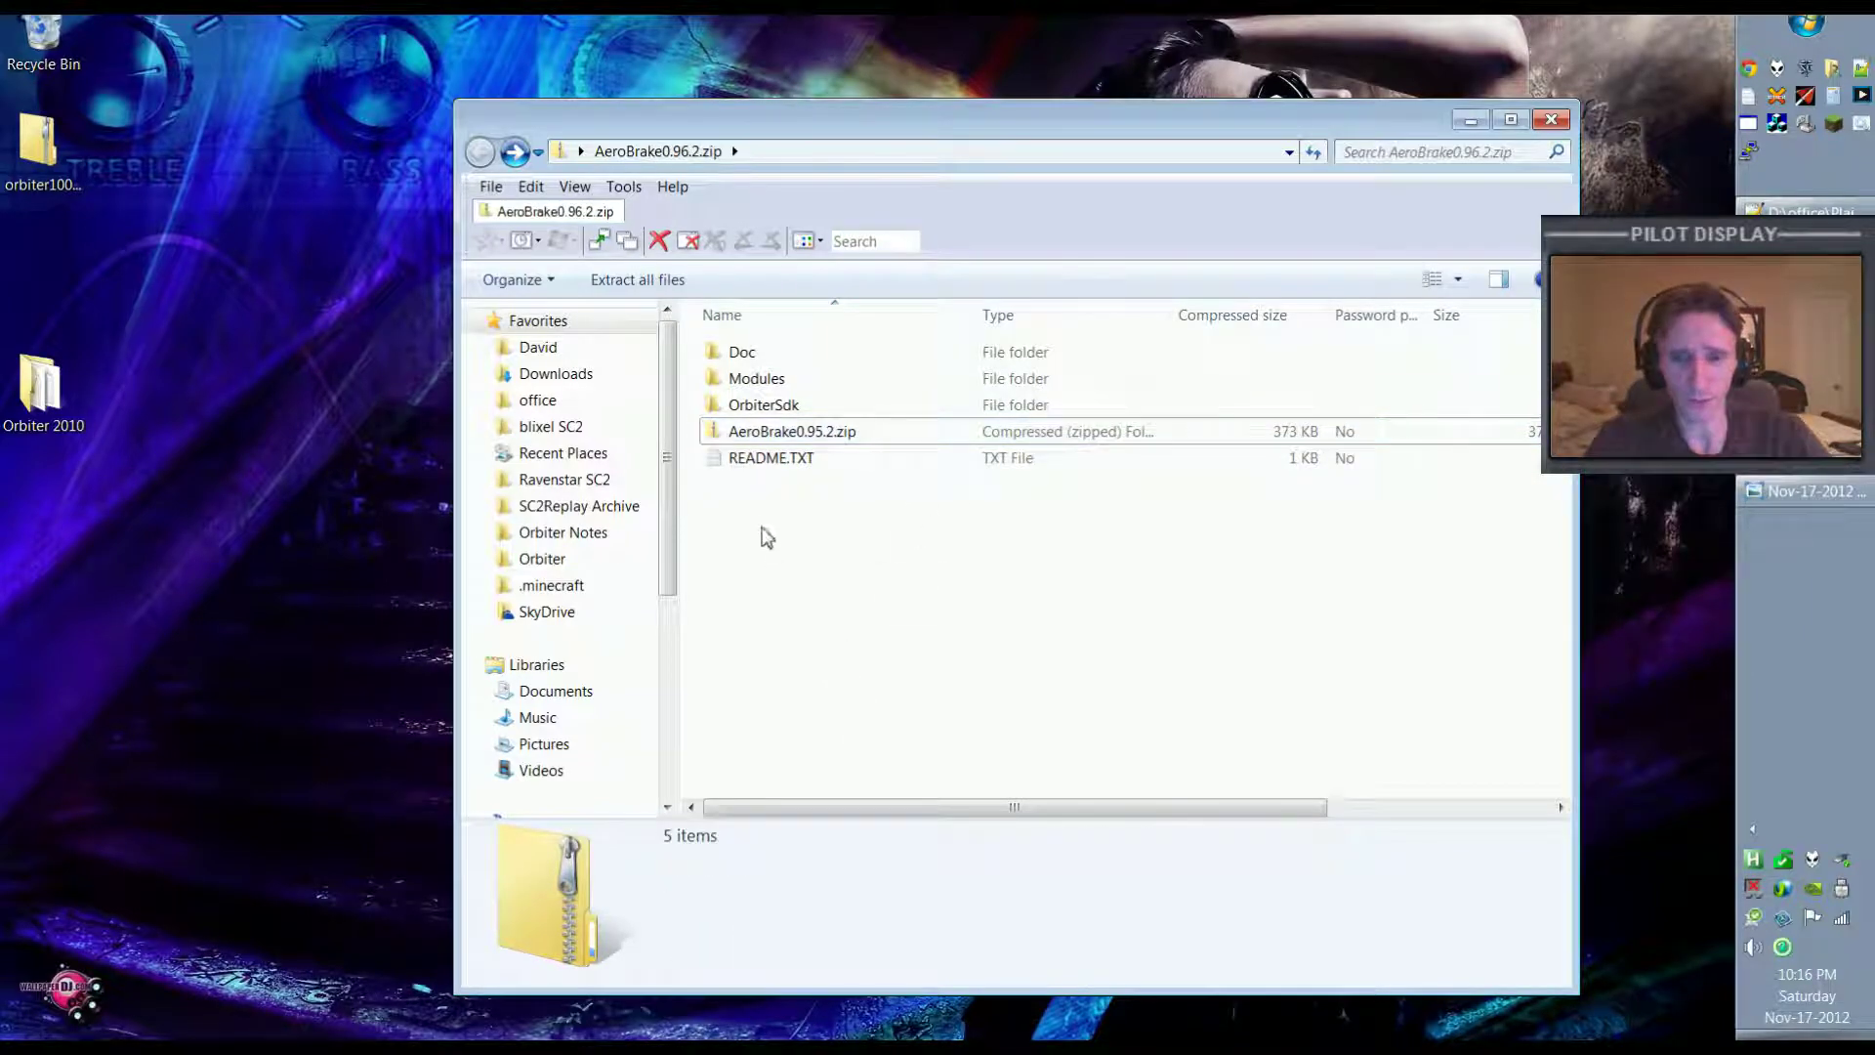
{"action": "left_click", "coordinate": [765, 437]}
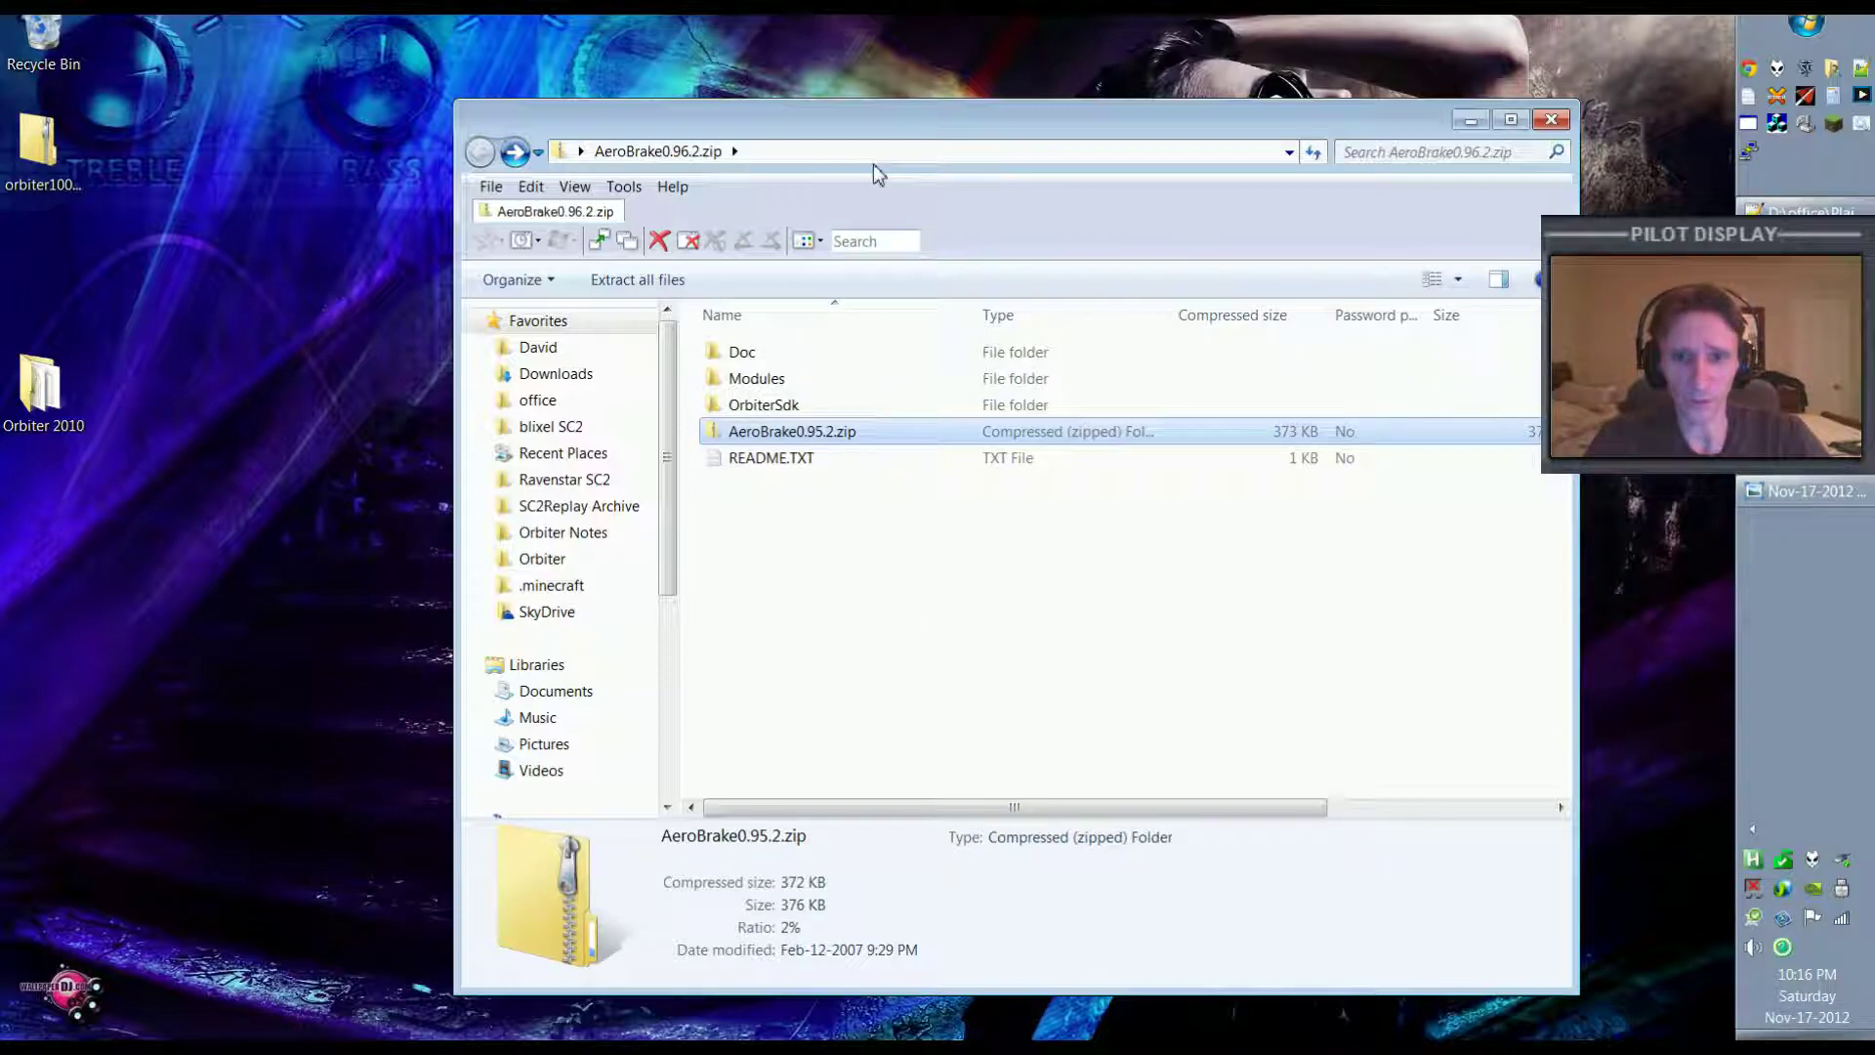
{"action": "left_click_drag", "start_coordinate": [879, 121], "coordinate": [1028, 73]}
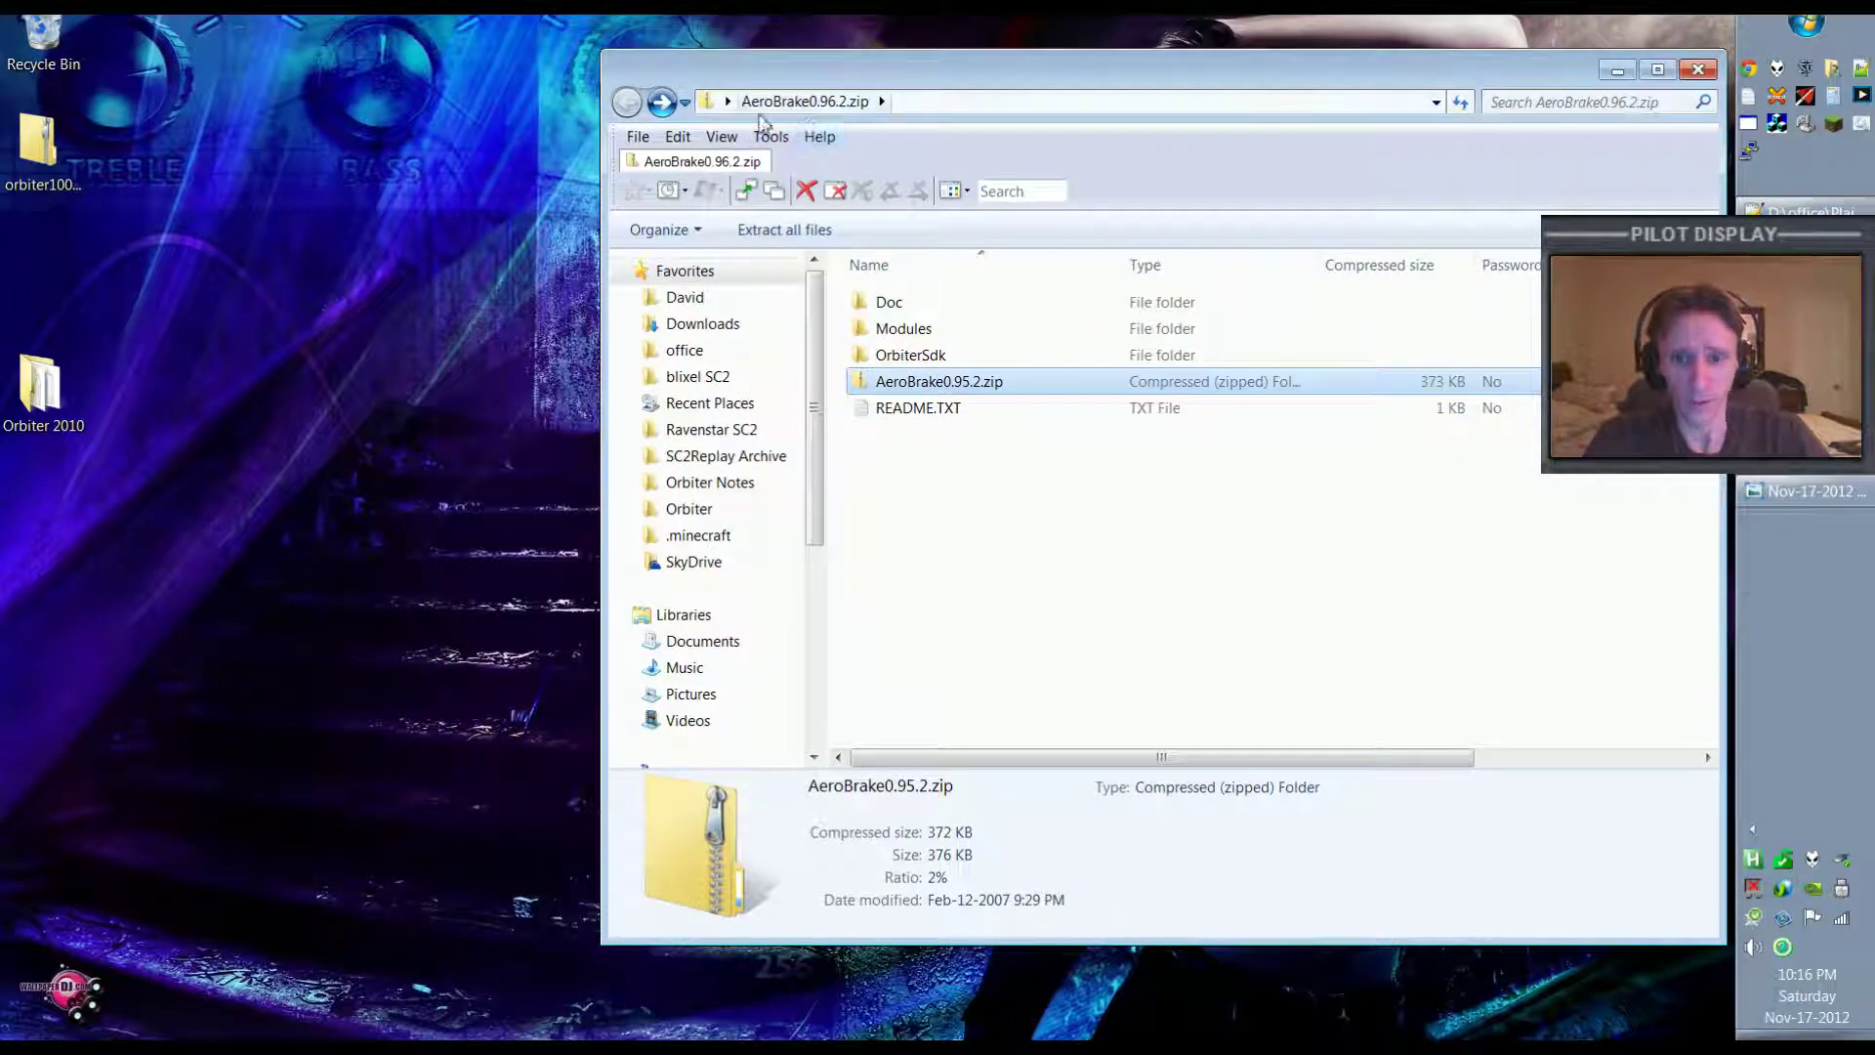
{"action": "left_click", "coordinate": [918, 483]}
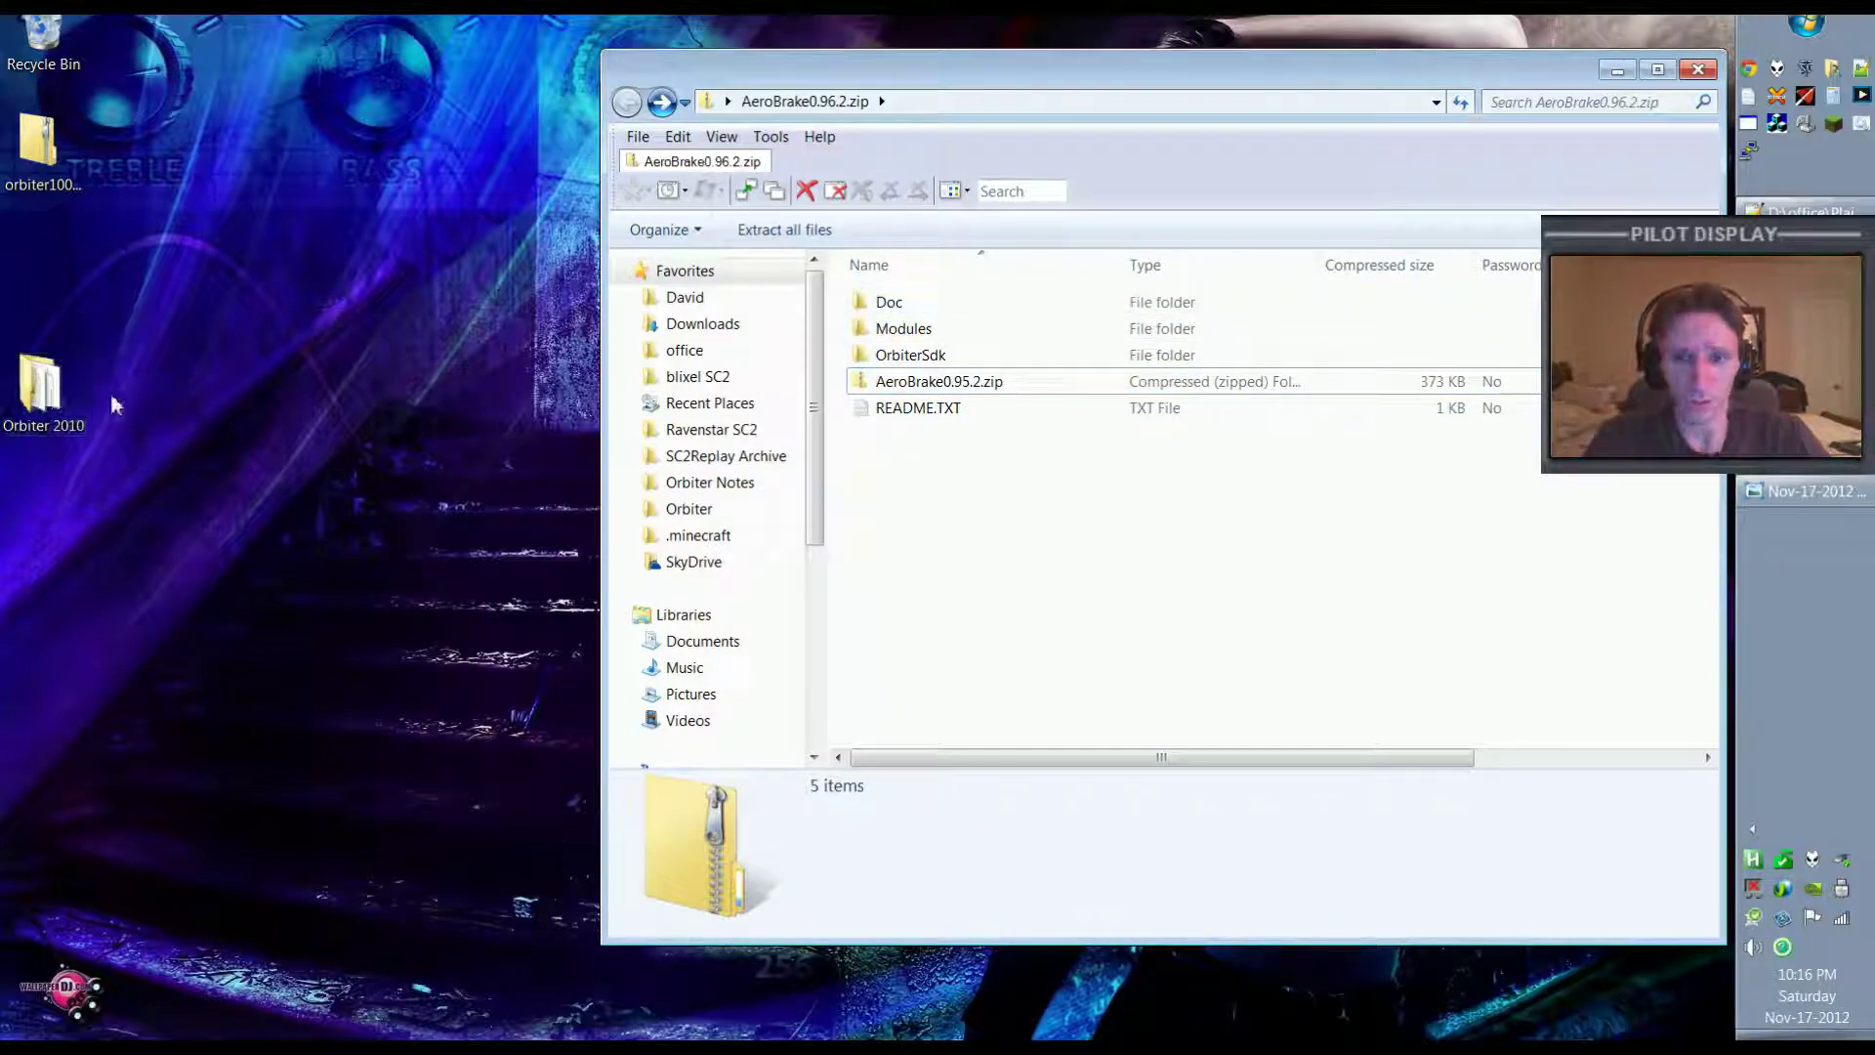
{"action": "left_click", "coordinate": [1698, 72]}
Open AeroBrake0.96.2.zip in 7-Zip from its right-click menu.
{"action": "left_click", "coordinate": [684, 521]}
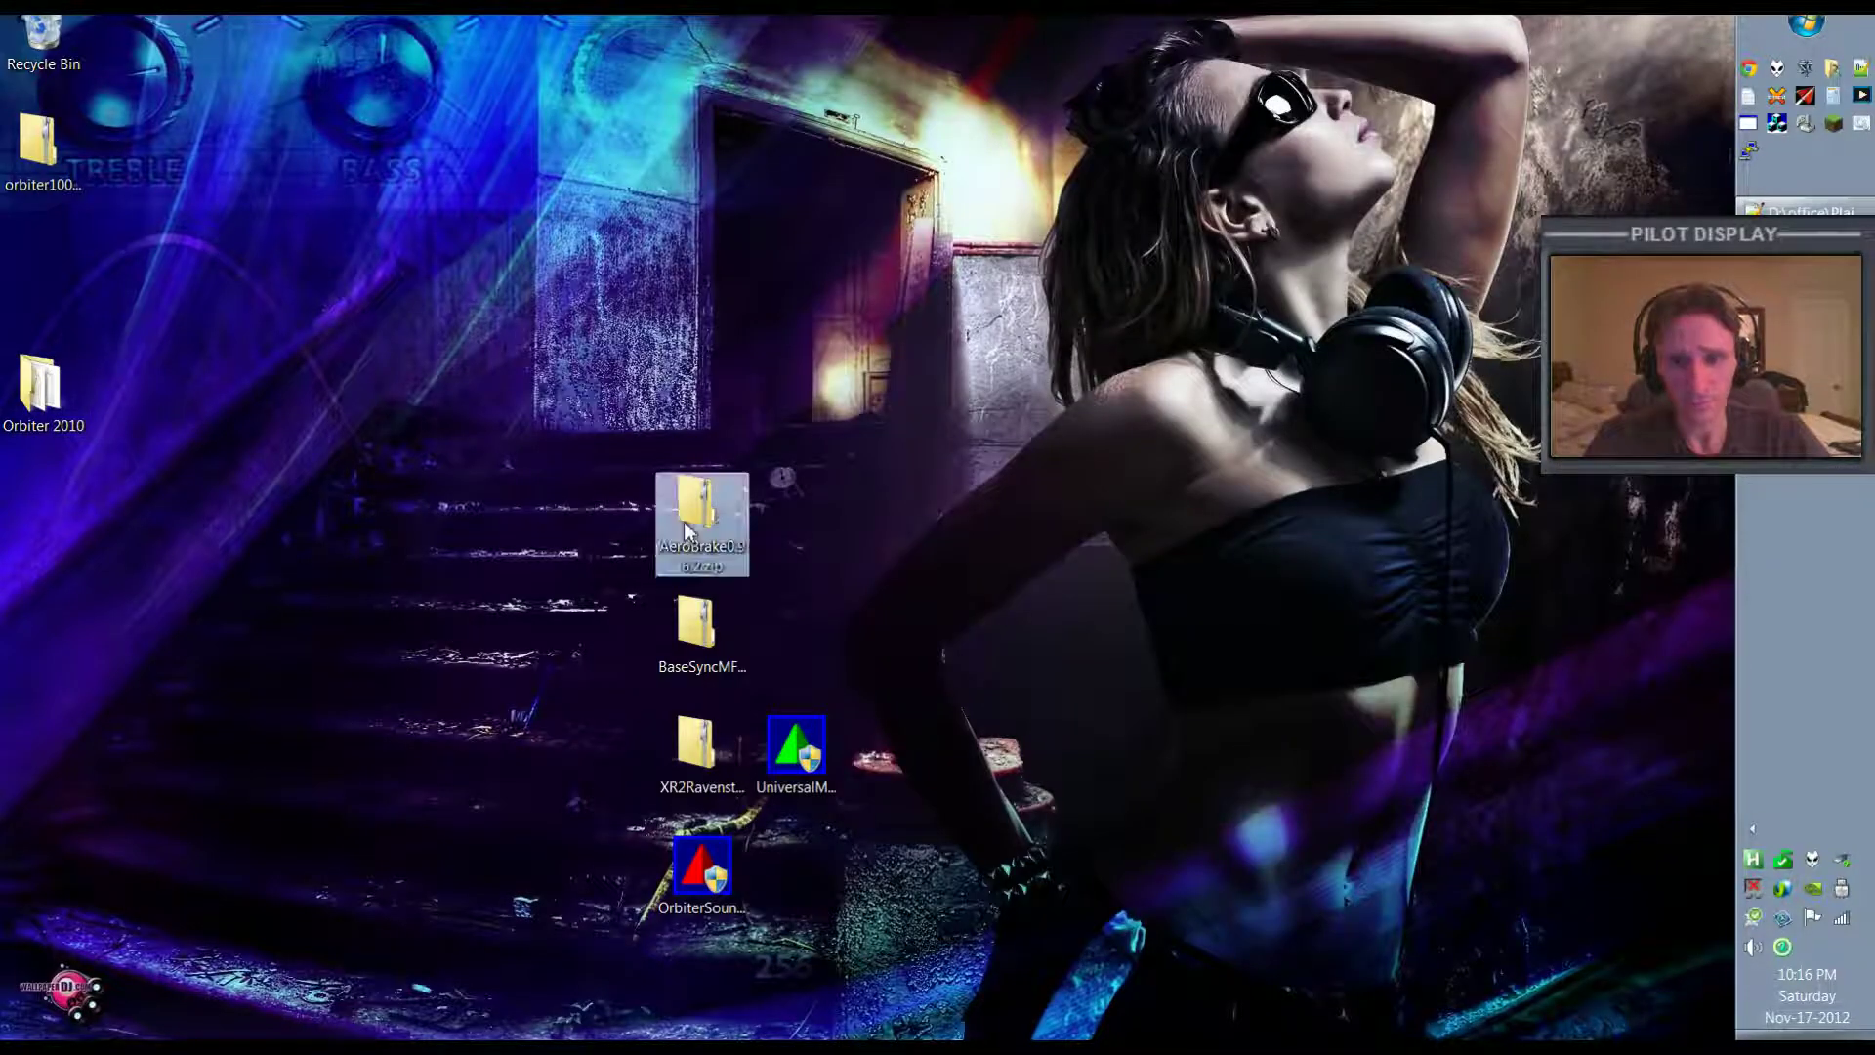
{"action": "right_click", "coordinate": [707, 529]}
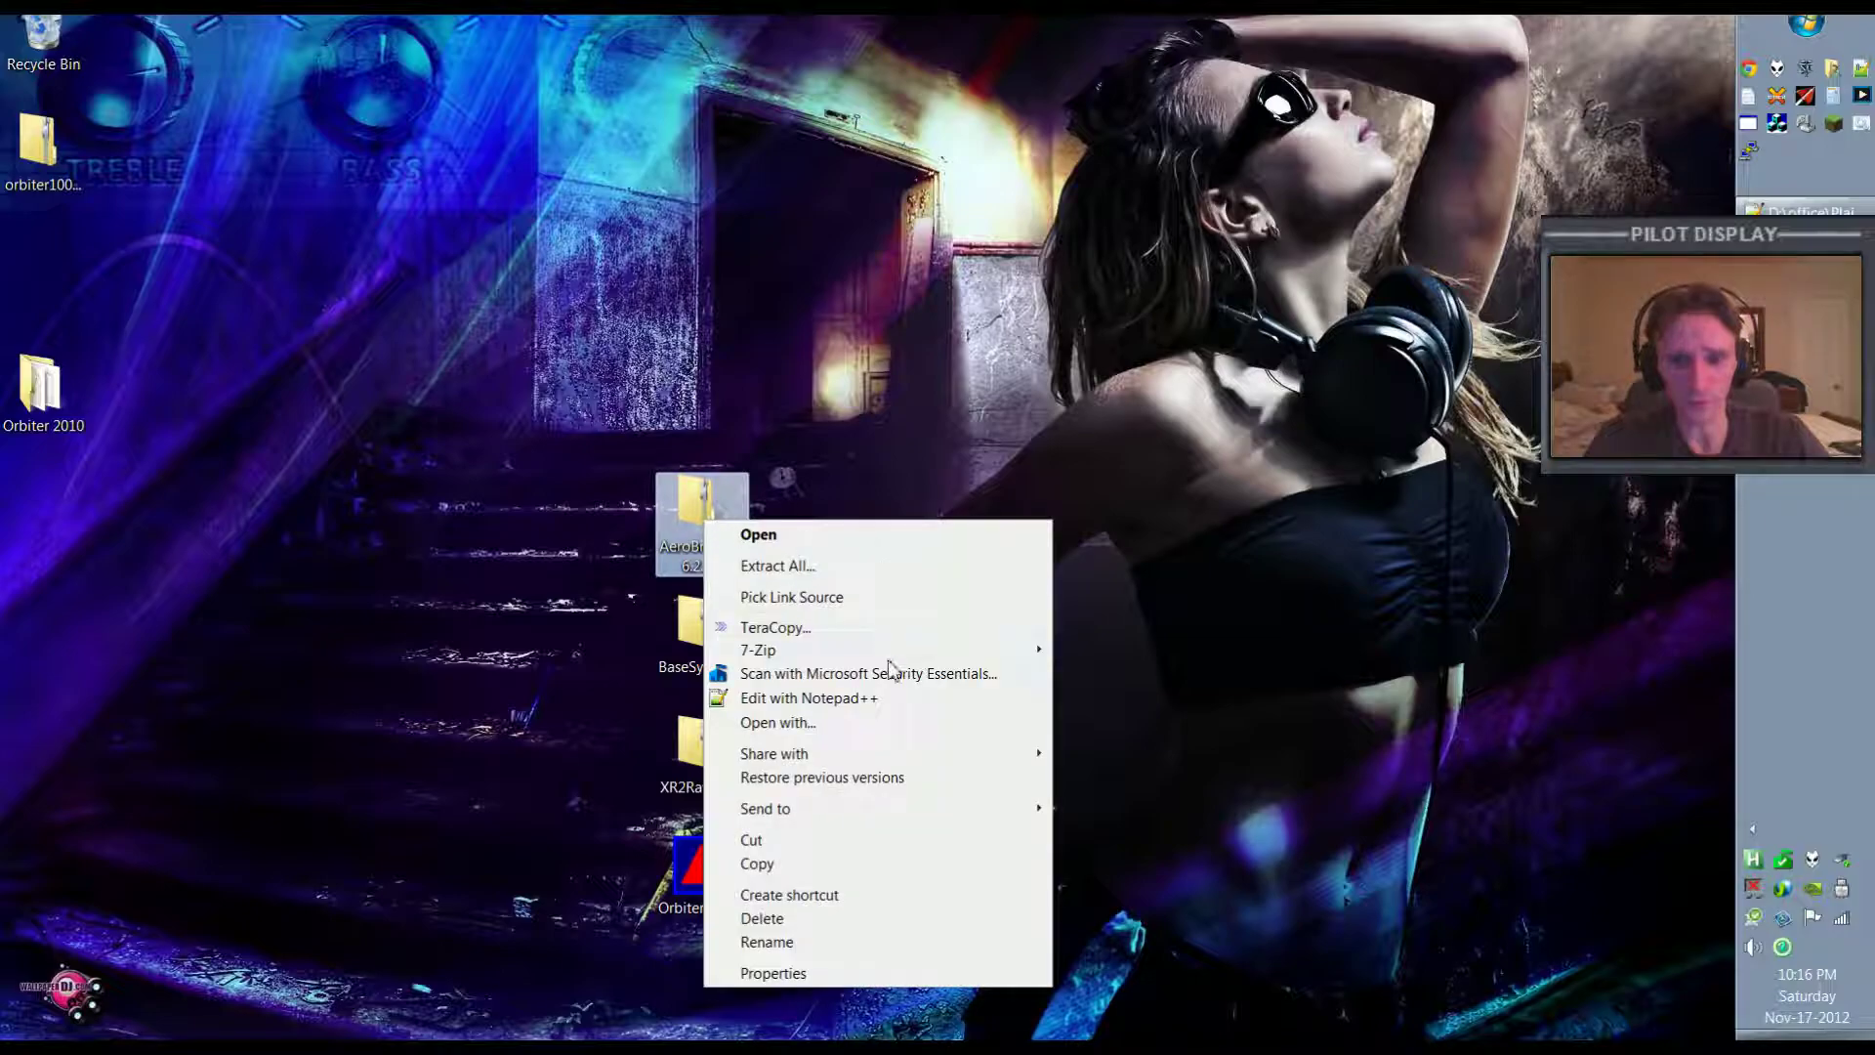
{"action": "mouse_move", "coordinate": [893, 653]}
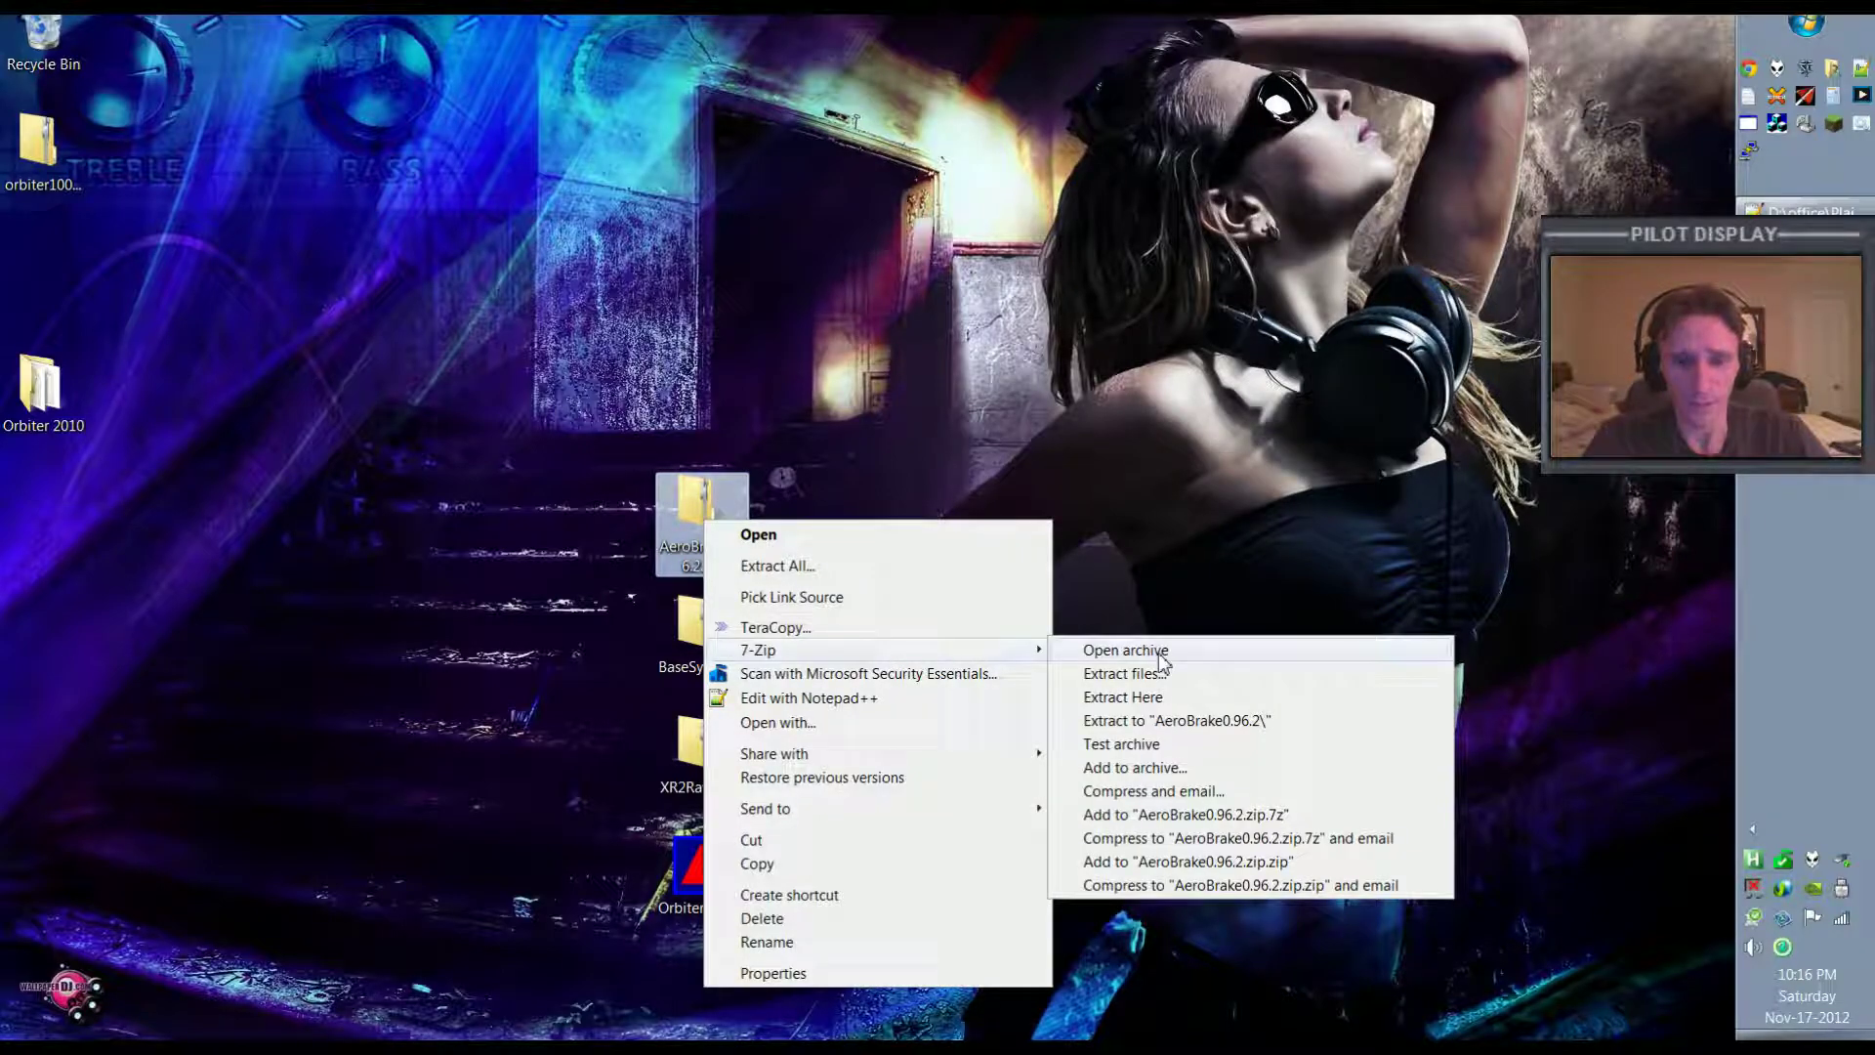
{"action": "left_click", "coordinate": [1123, 652]}
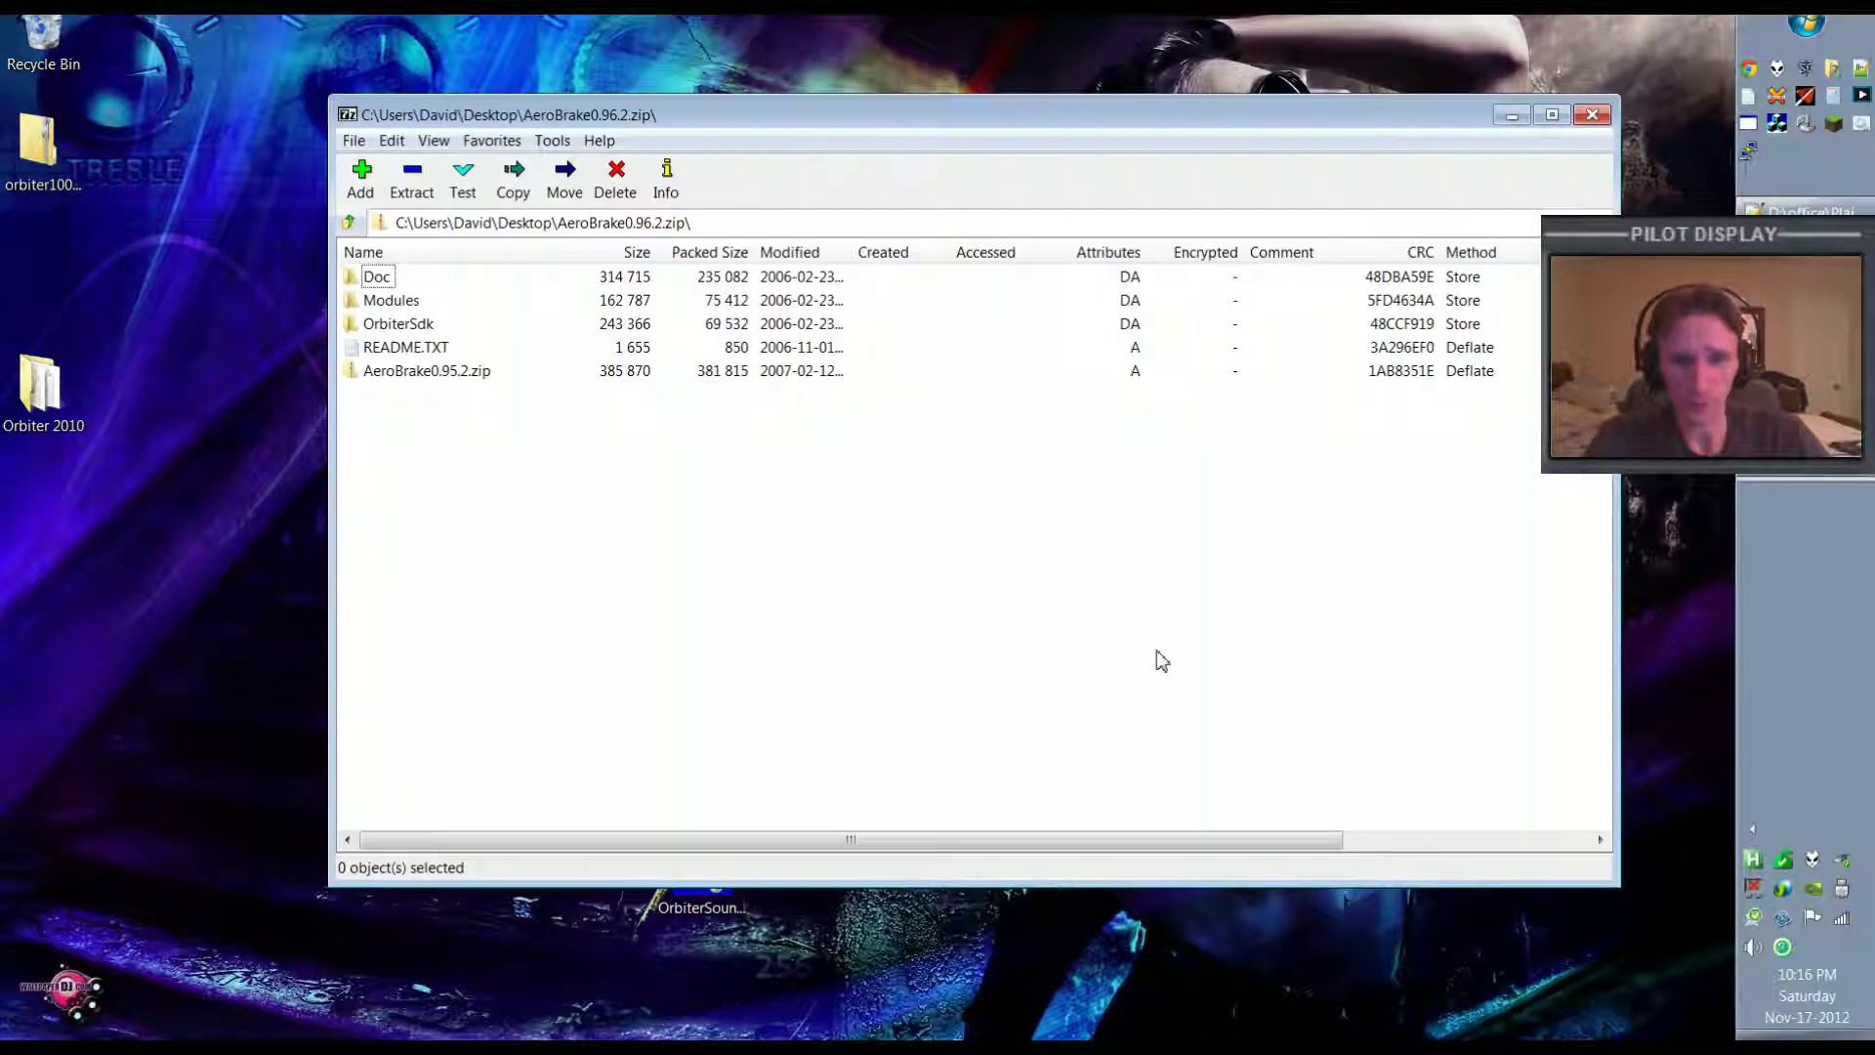
Select the Doc and Modules folders, leaving OrbiterSdk unselected.
{"action": "left_click", "coordinate": [377, 281]}
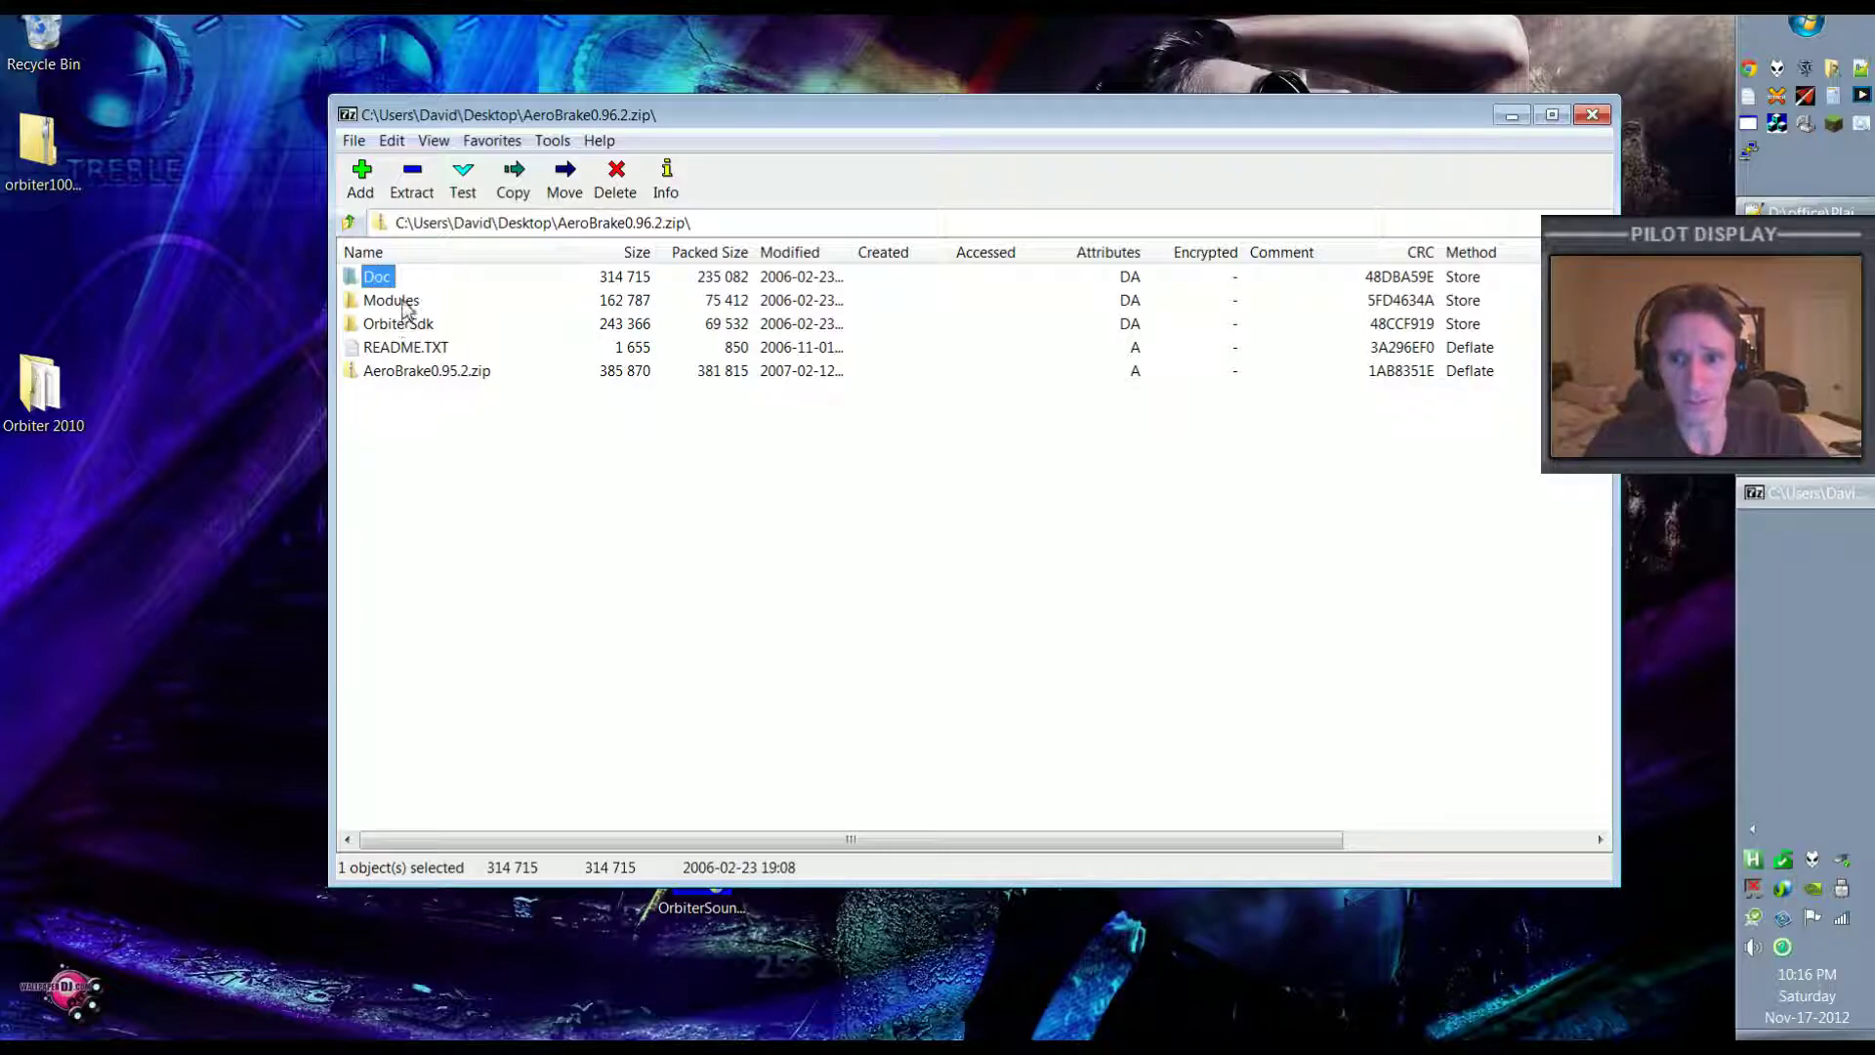
{"action": "left_click", "coordinate": [403, 304], "text": "shift"}
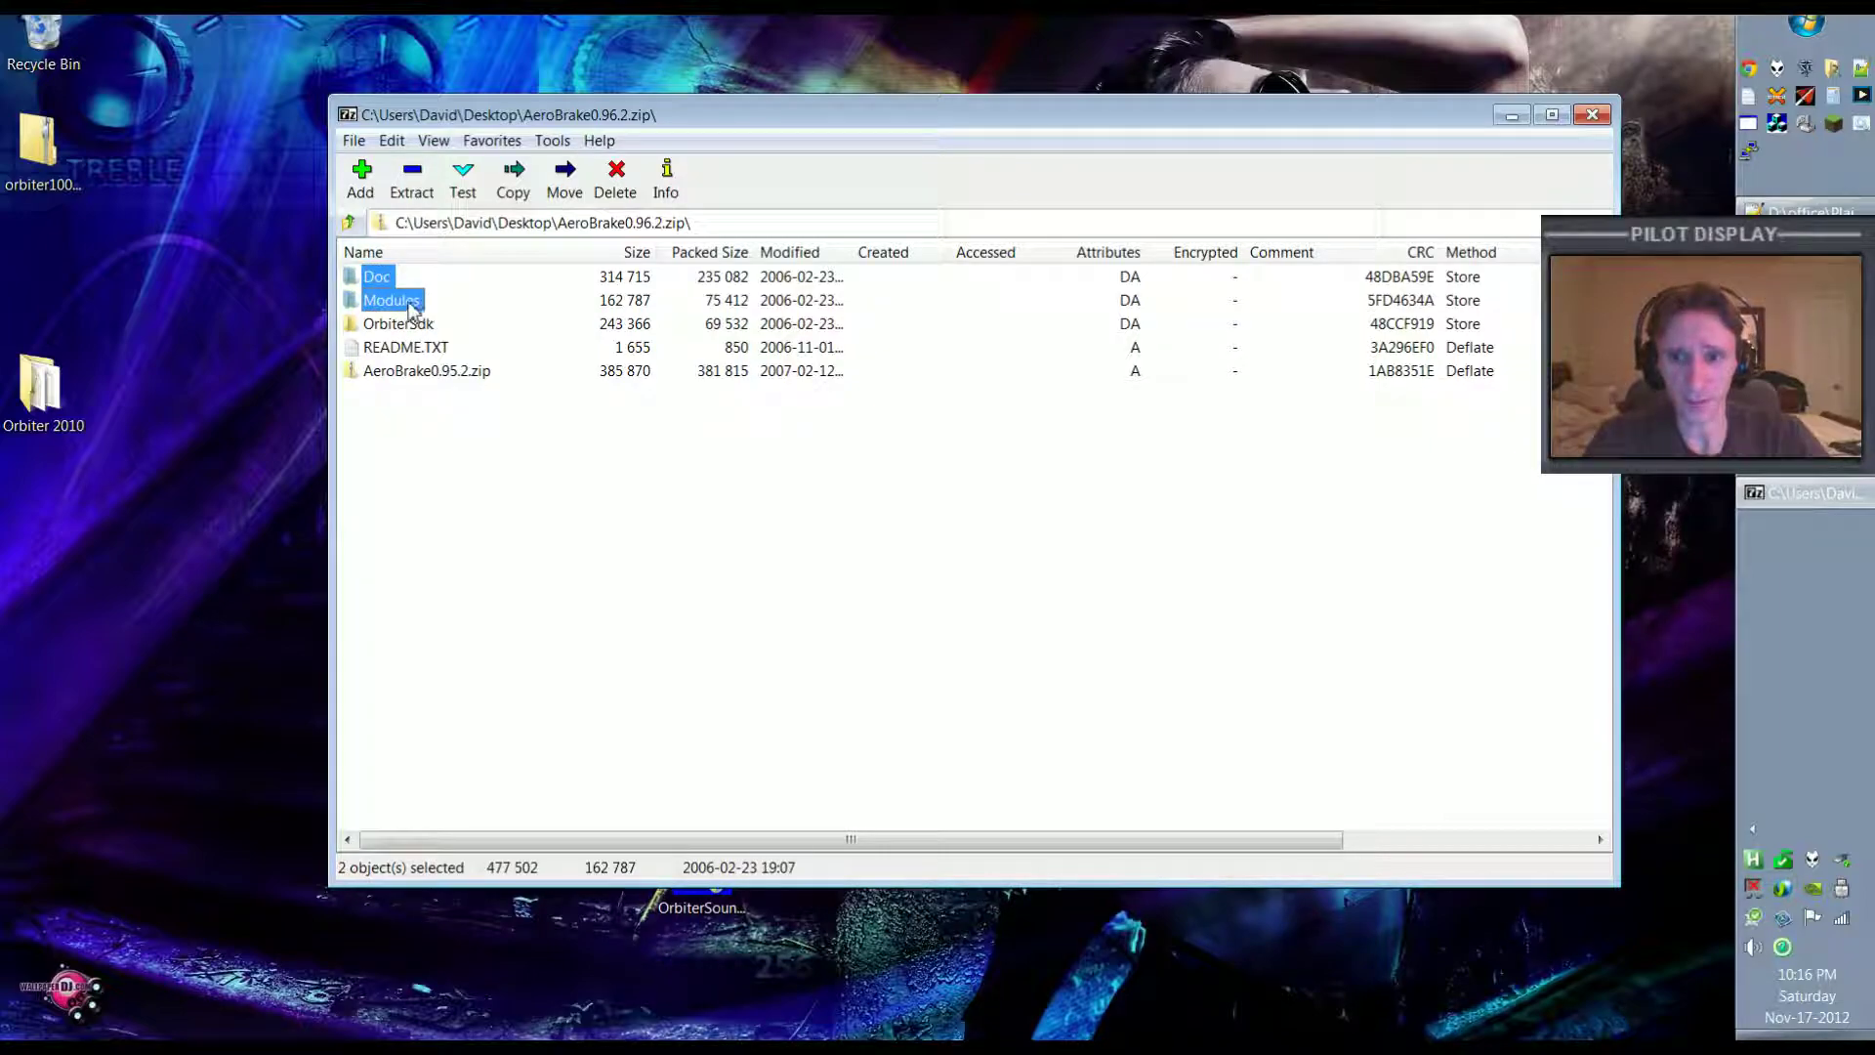
{"action": "left_click", "coordinate": [424, 325]}
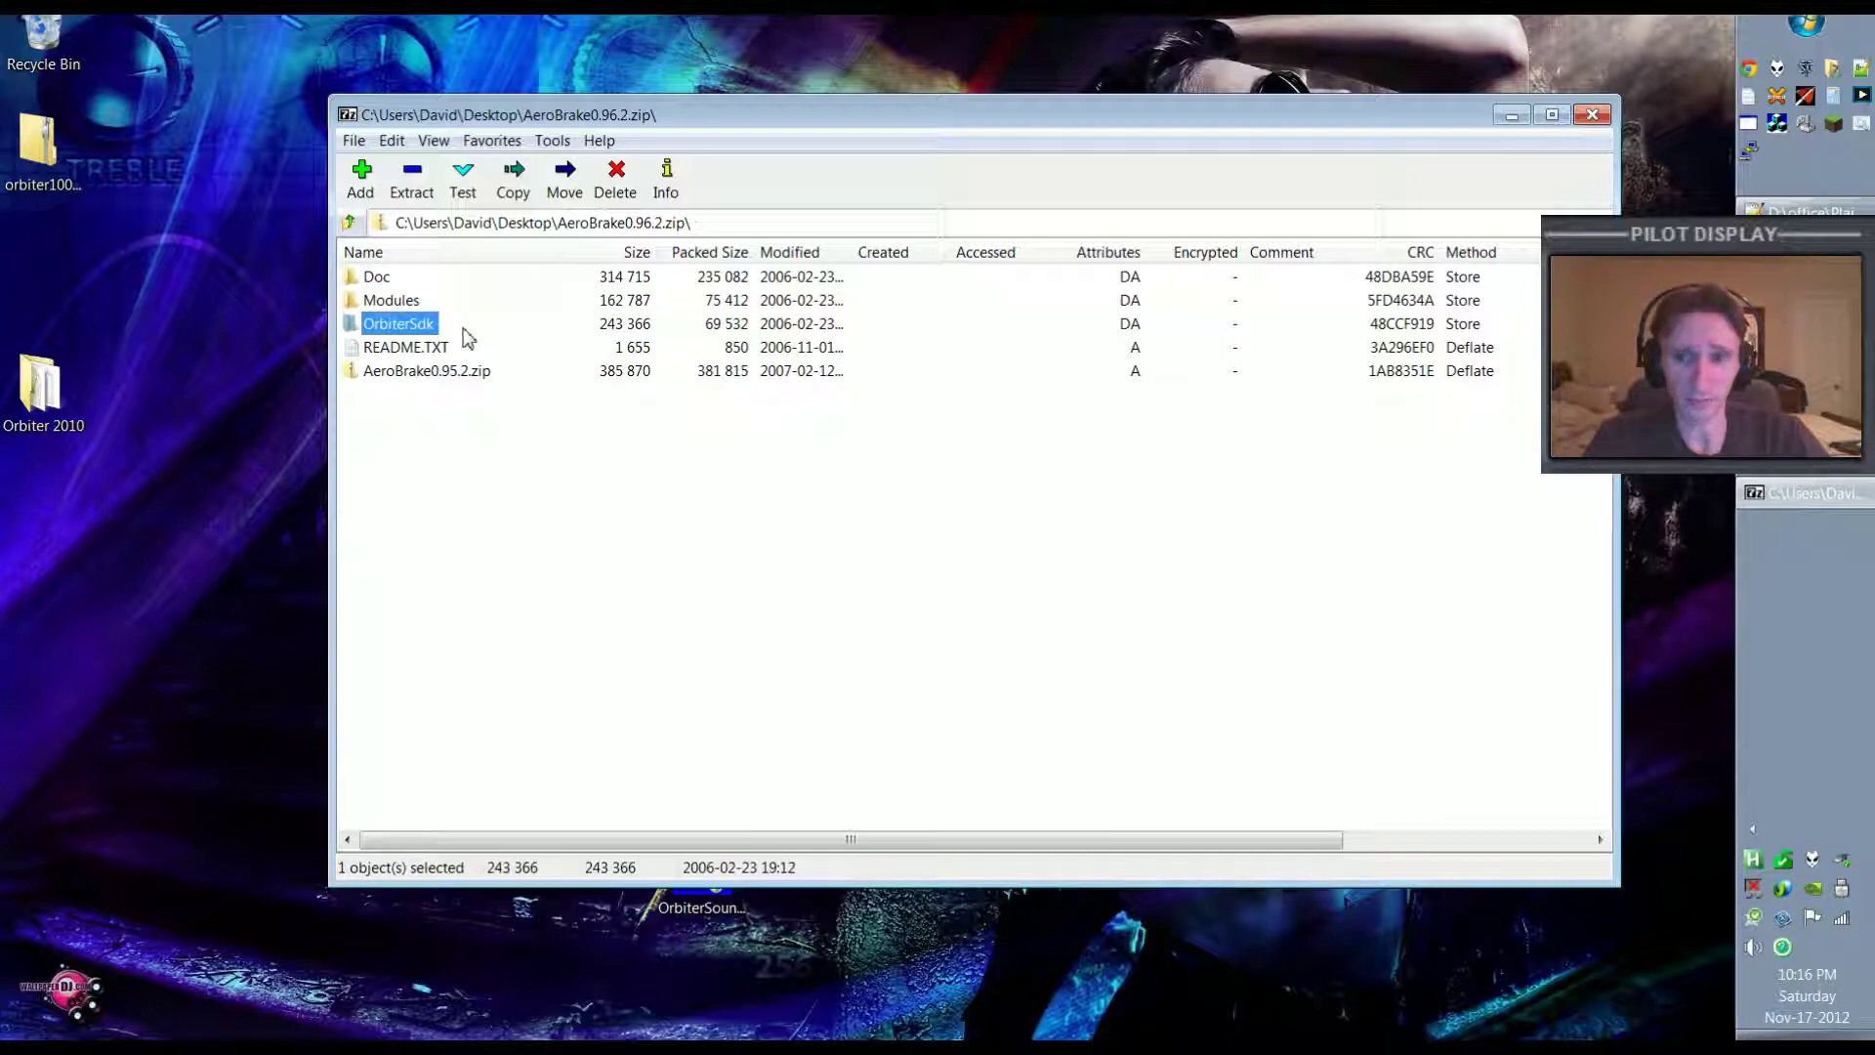
{"action": "left_click", "coordinate": [440, 335]}
{"action": "left_click", "coordinate": [426, 330]}
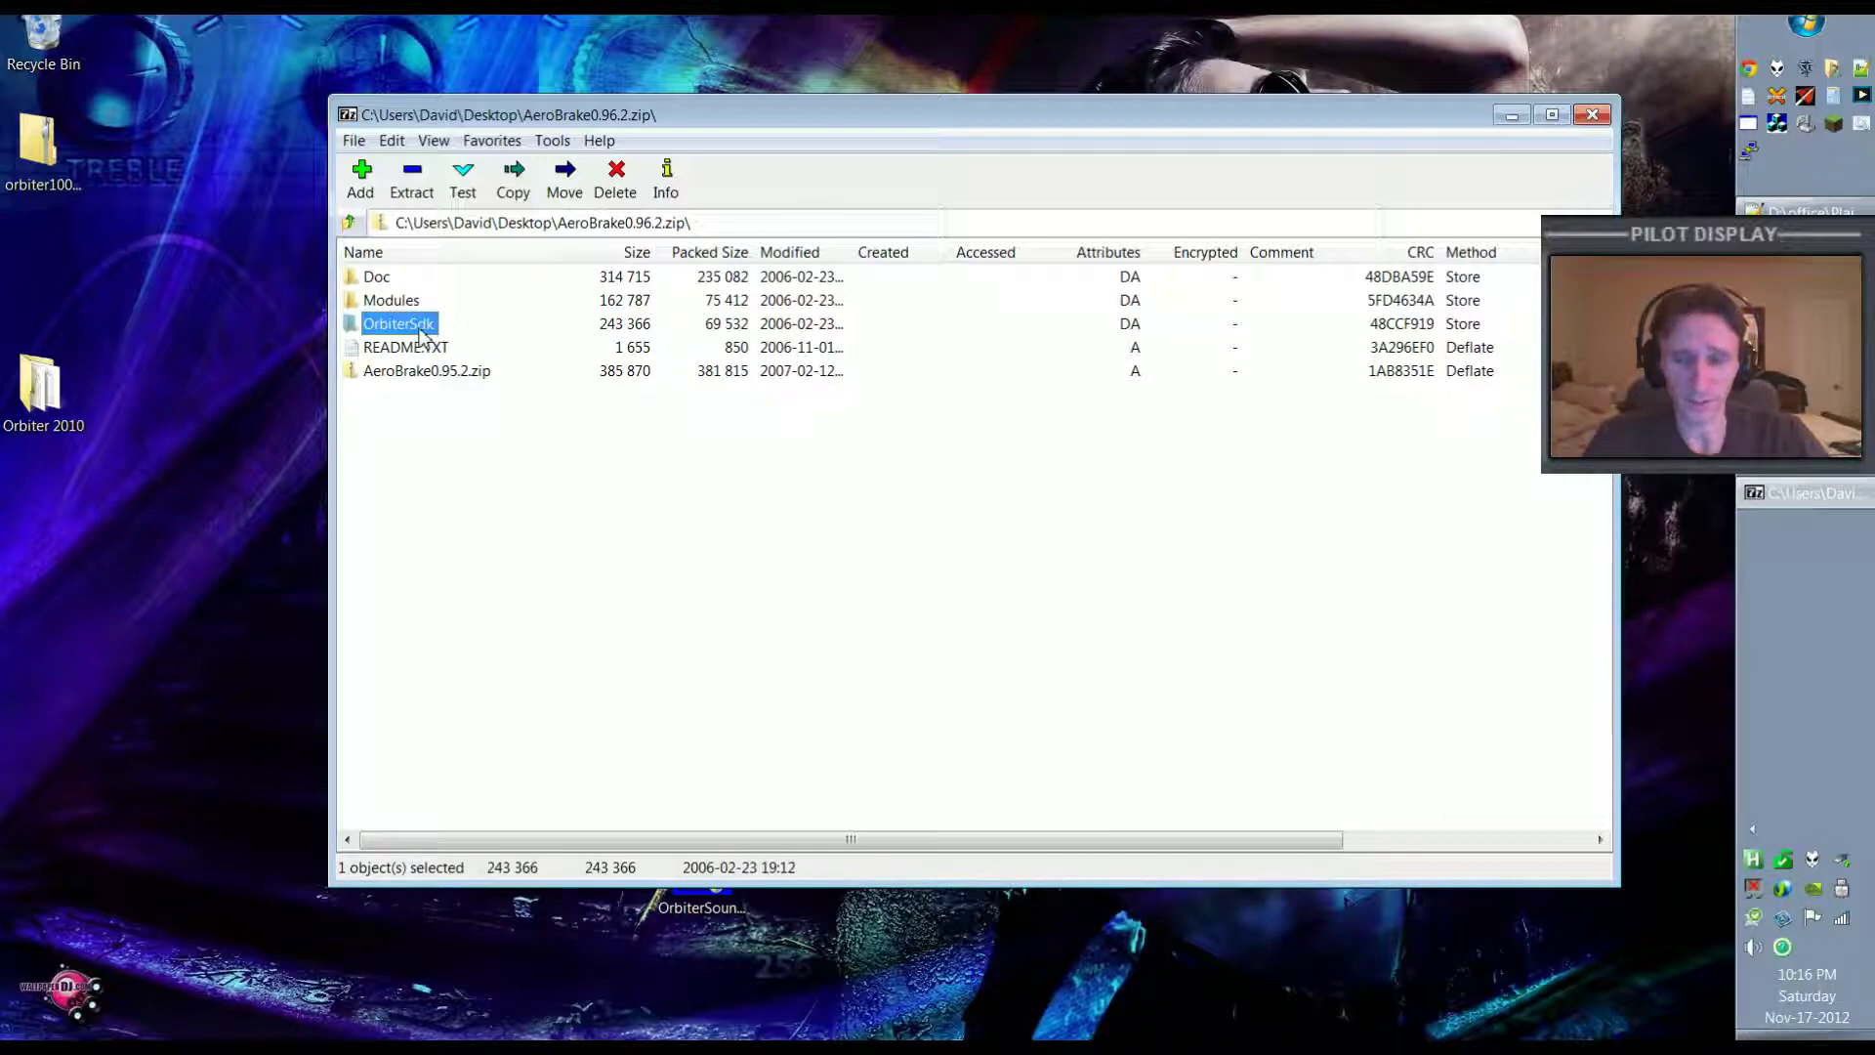
{"action": "left_click", "coordinate": [459, 459]}
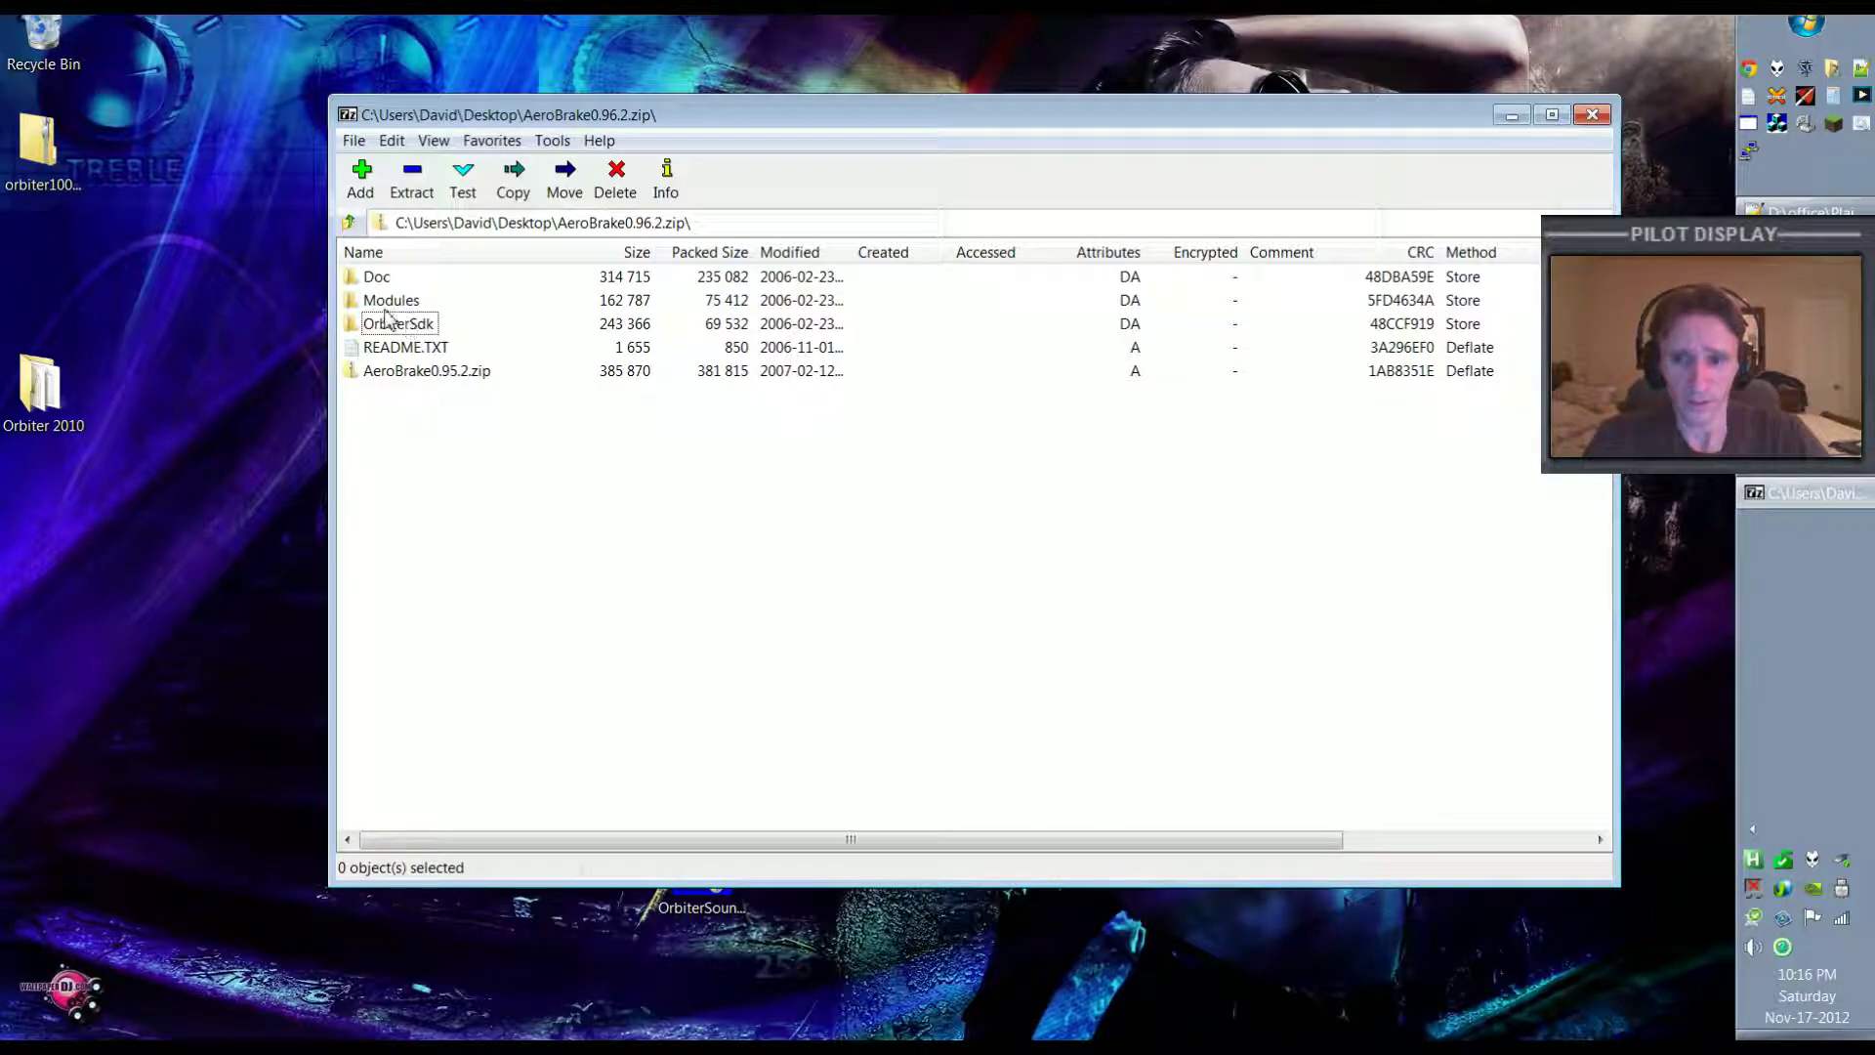
{"action": "left_click", "coordinate": [379, 280]}
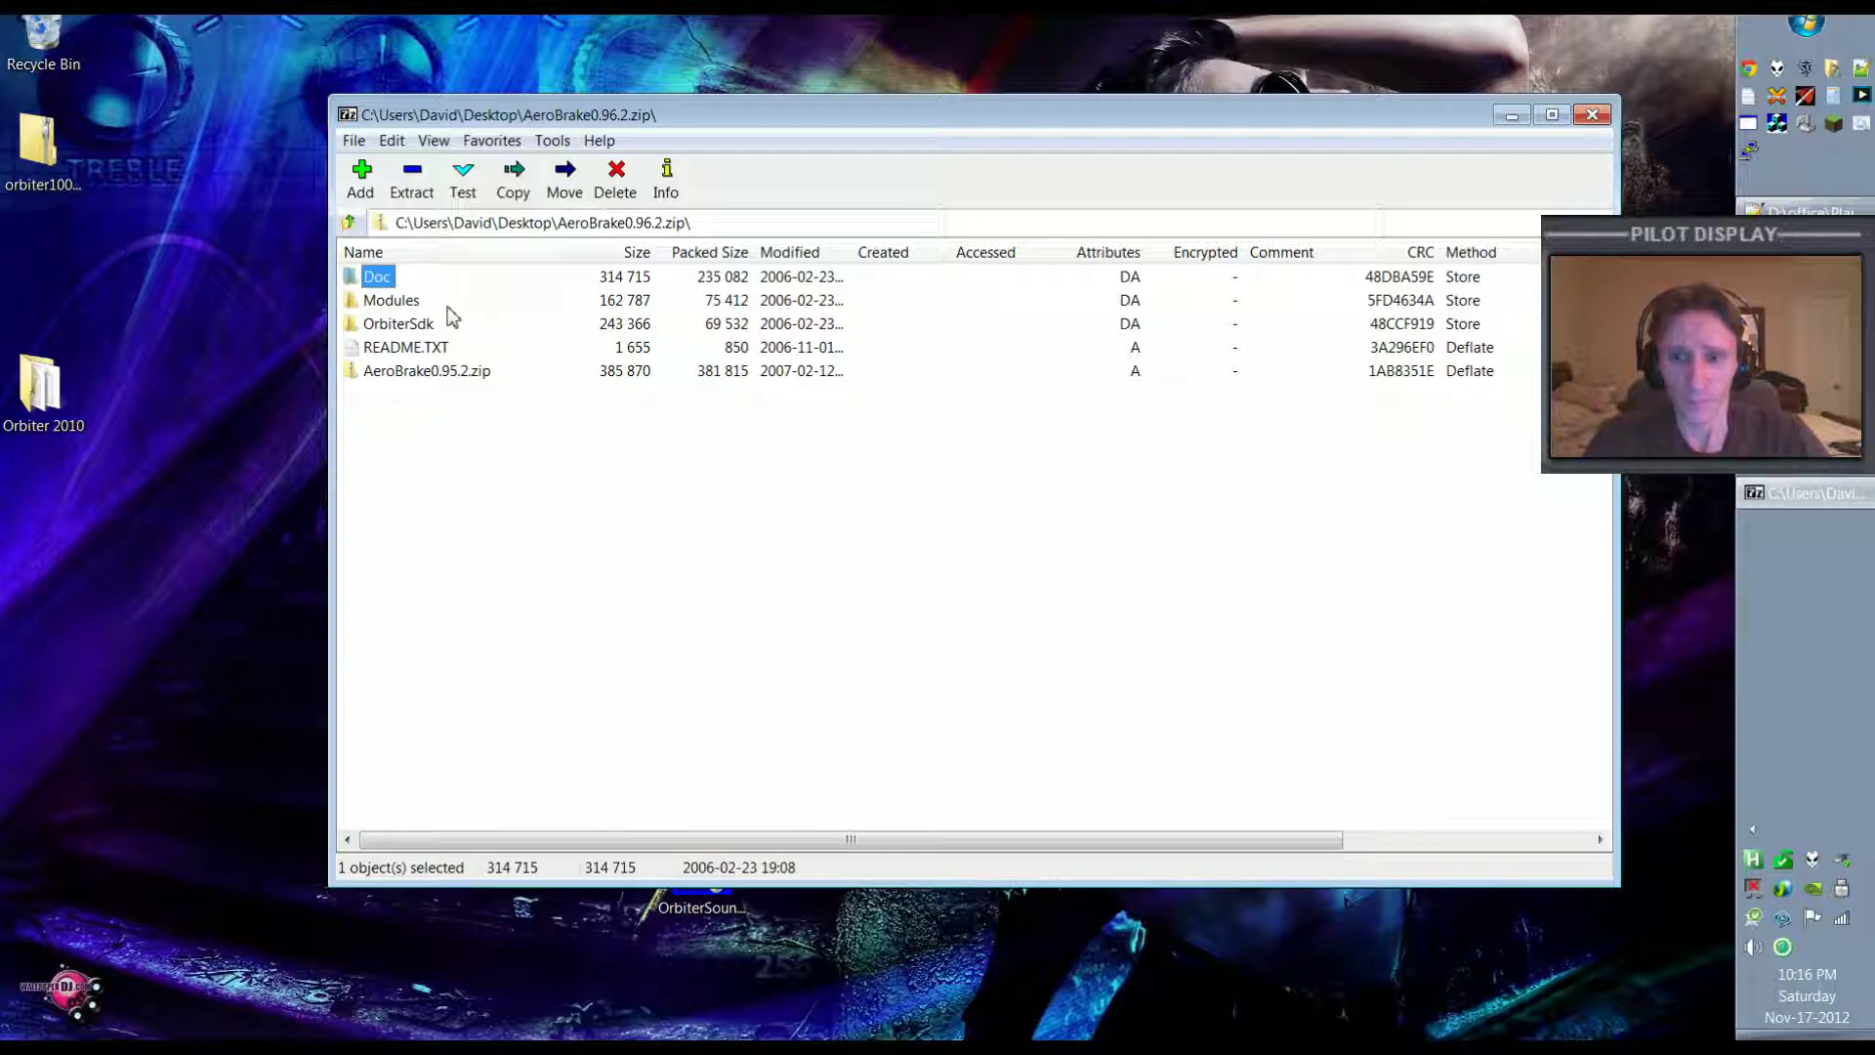
{"action": "left_click", "coordinate": [393, 303], "text": "shift"}
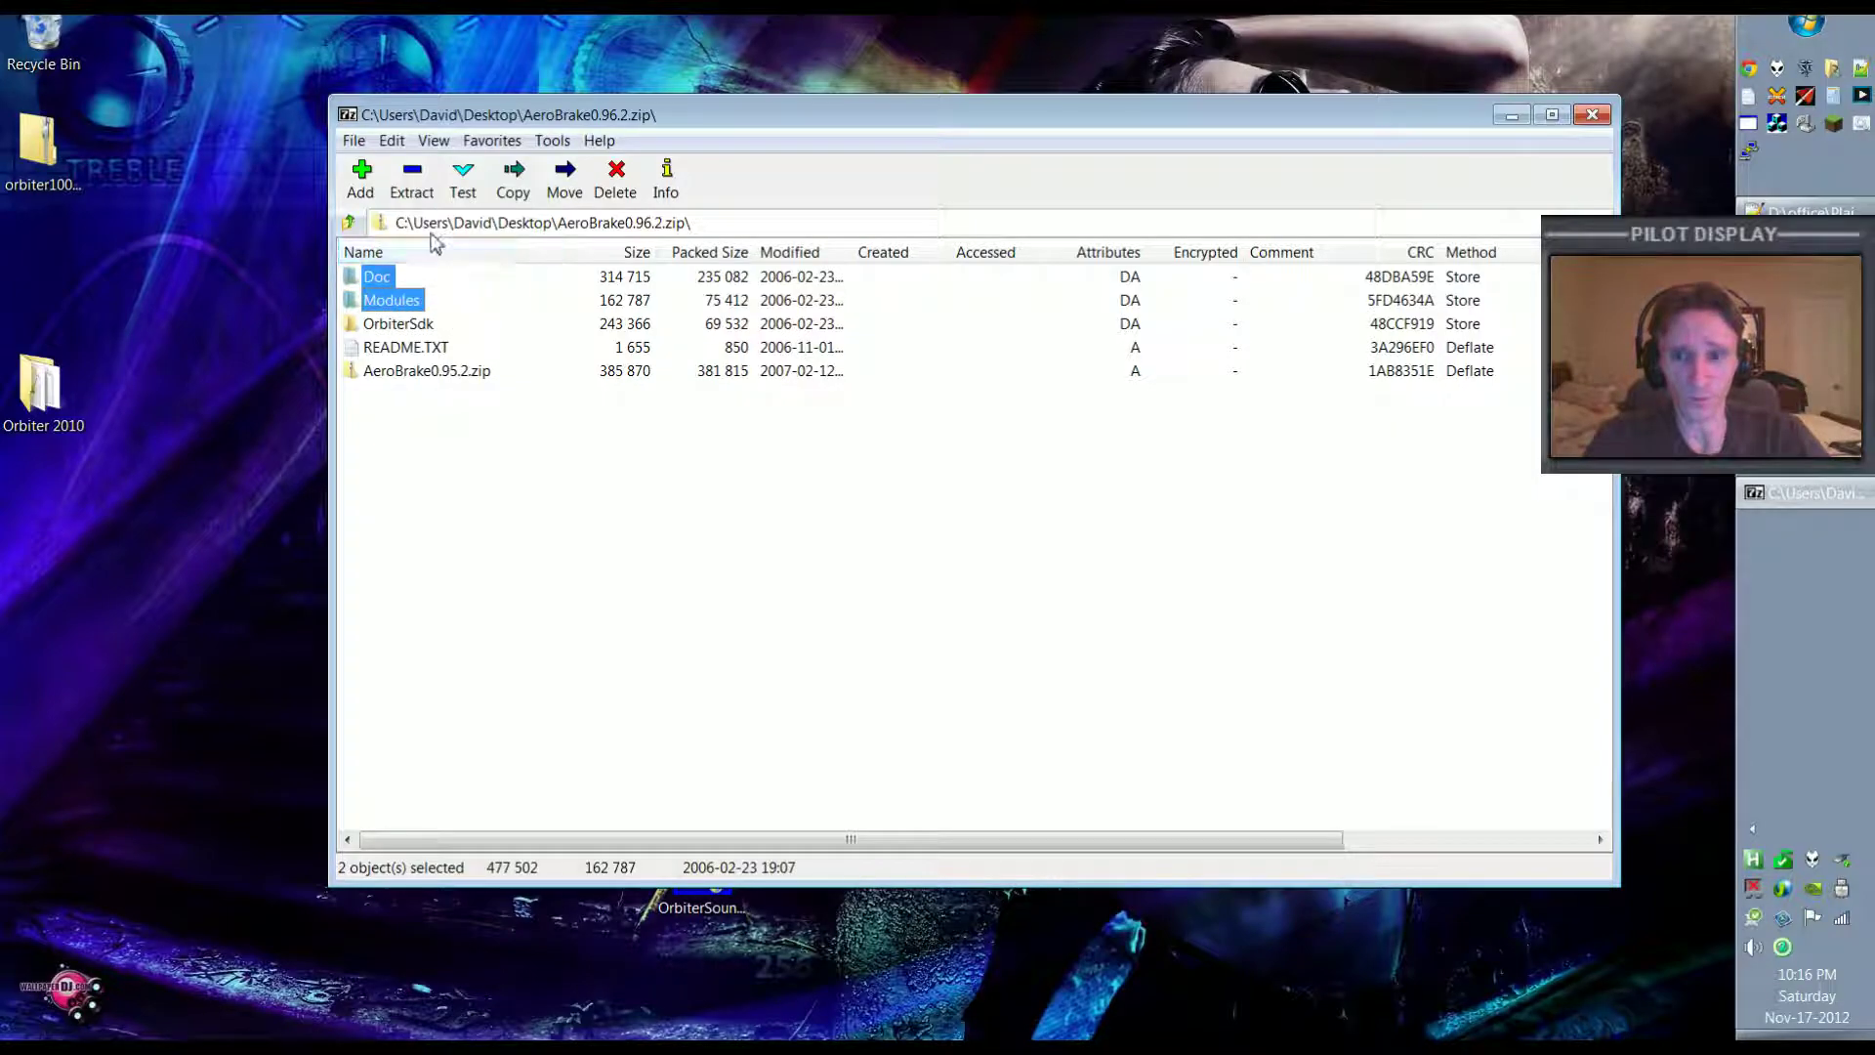
Extract Doc and Modules into the Orbiter 2010 folder, then close 7-Zip.
{"action": "left_click", "coordinate": [413, 195]}
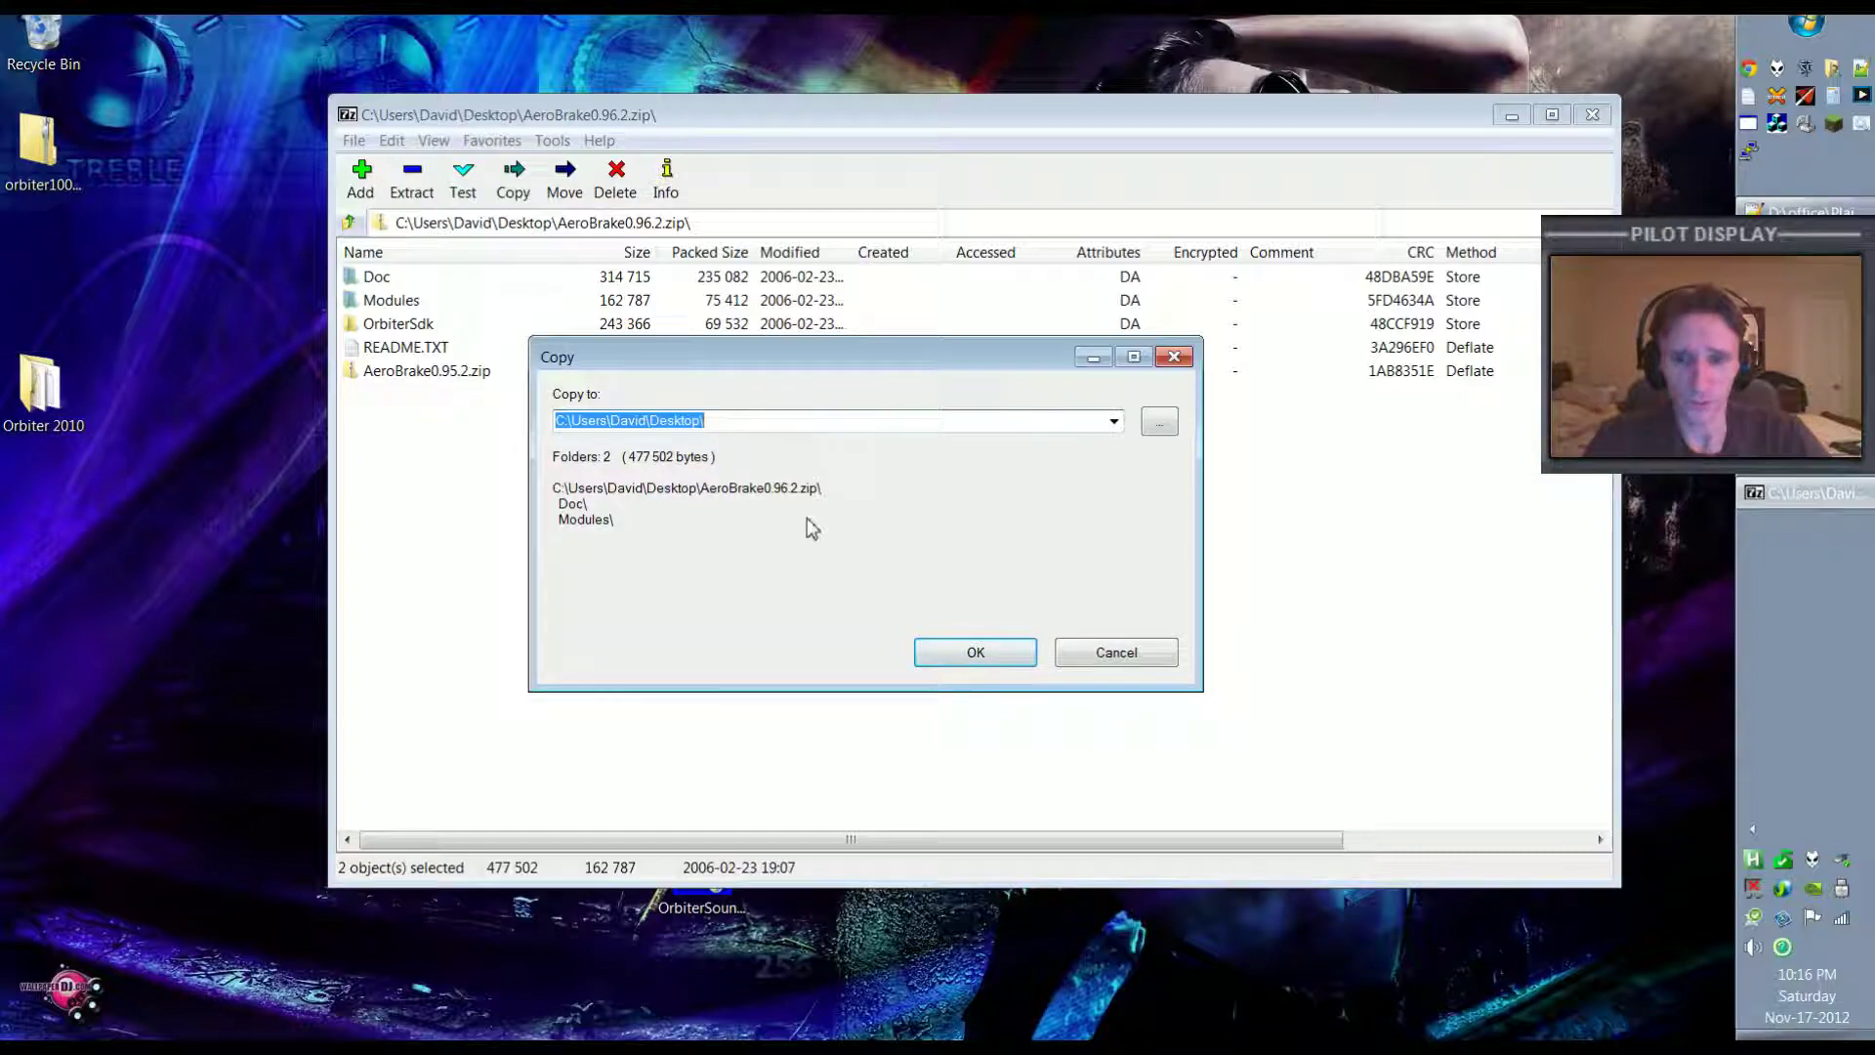
{"action": "left_click", "coordinate": [1160, 430]}
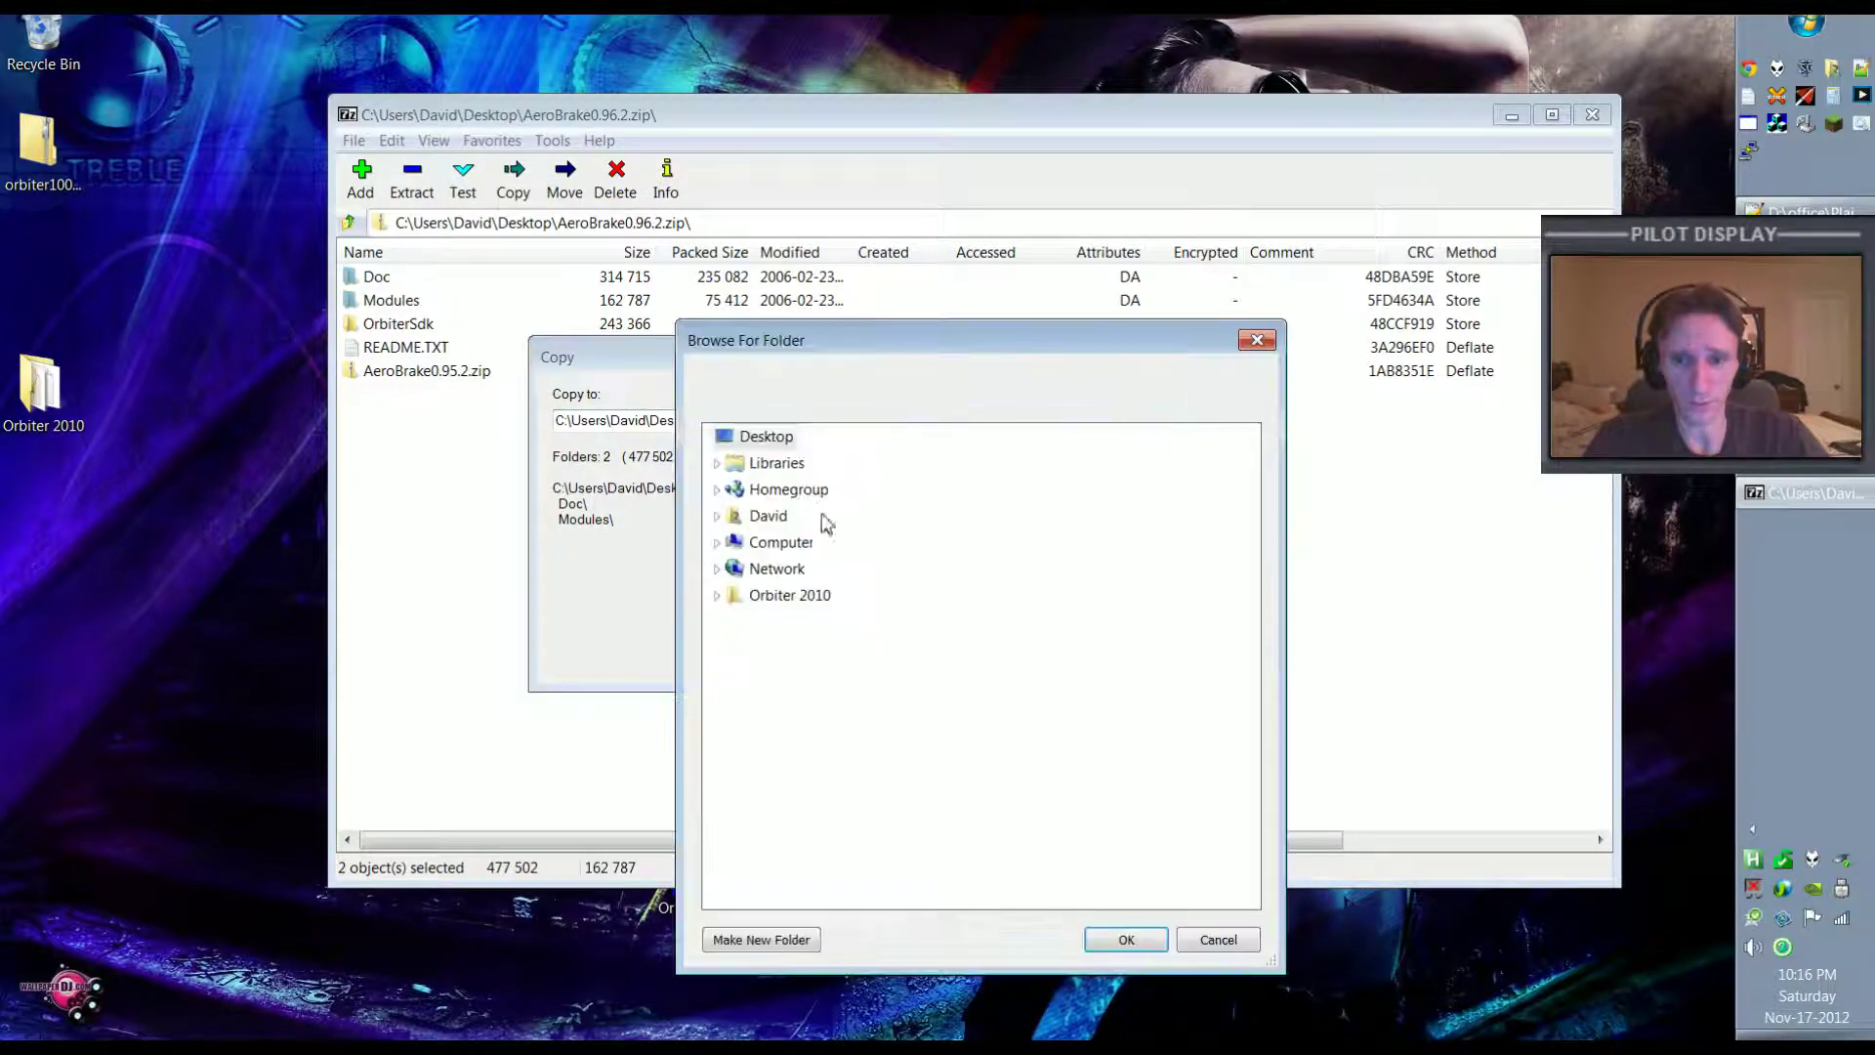
{"action": "left_click", "coordinate": [782, 597]}
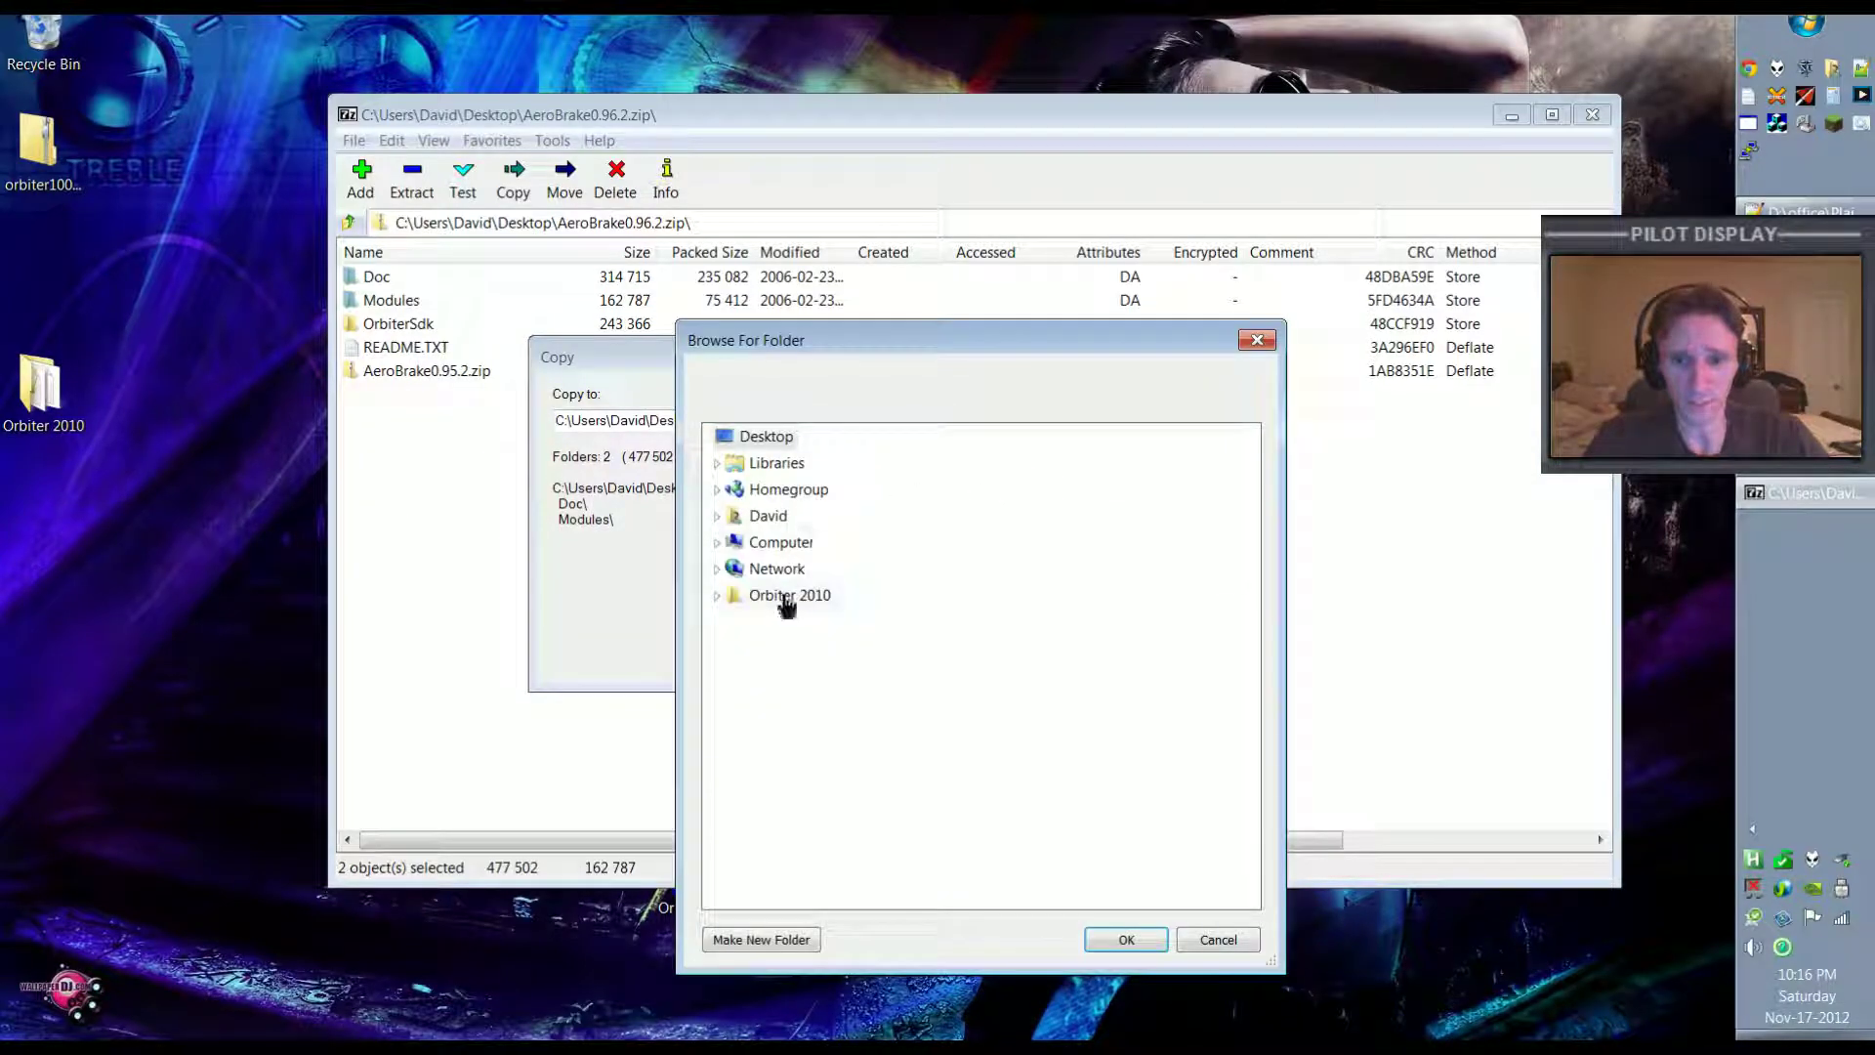
{"action": "left_click", "coordinate": [1128, 940]}
{"action": "left_click", "coordinate": [980, 656]}
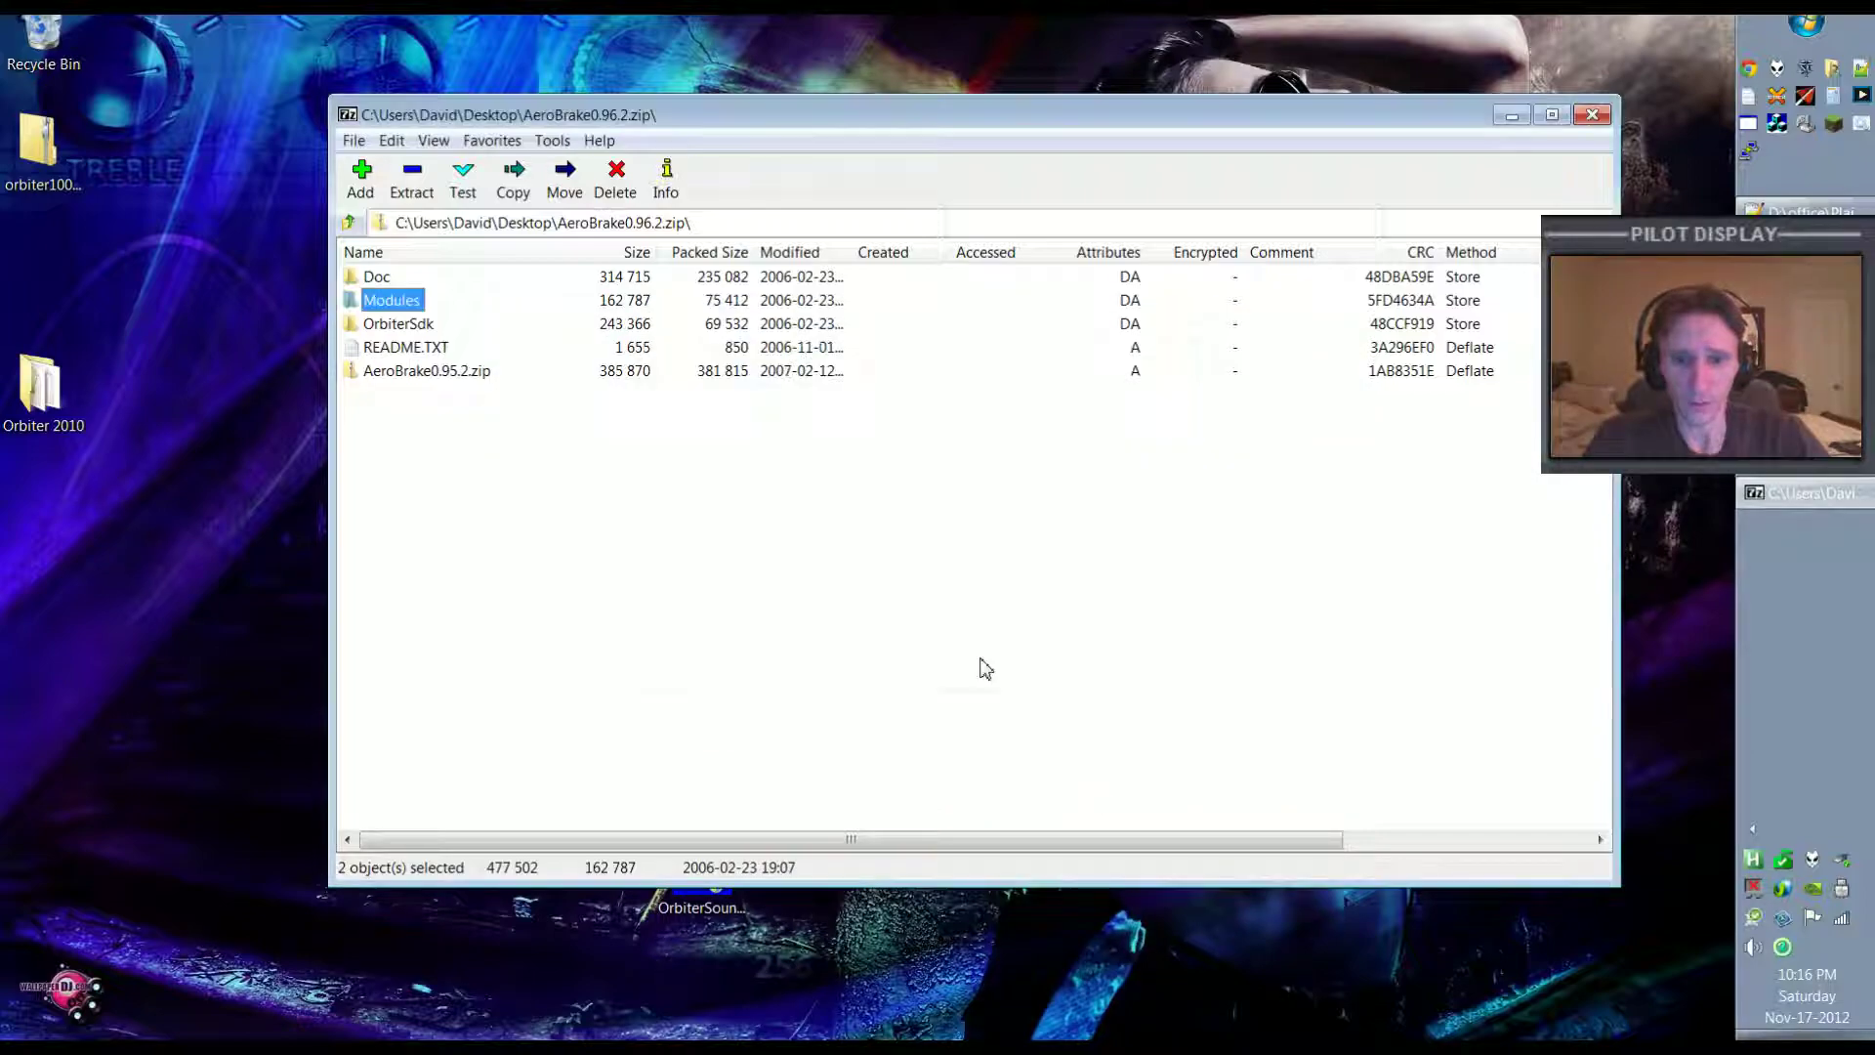
{"action": "left_click", "coordinate": [380, 279]}
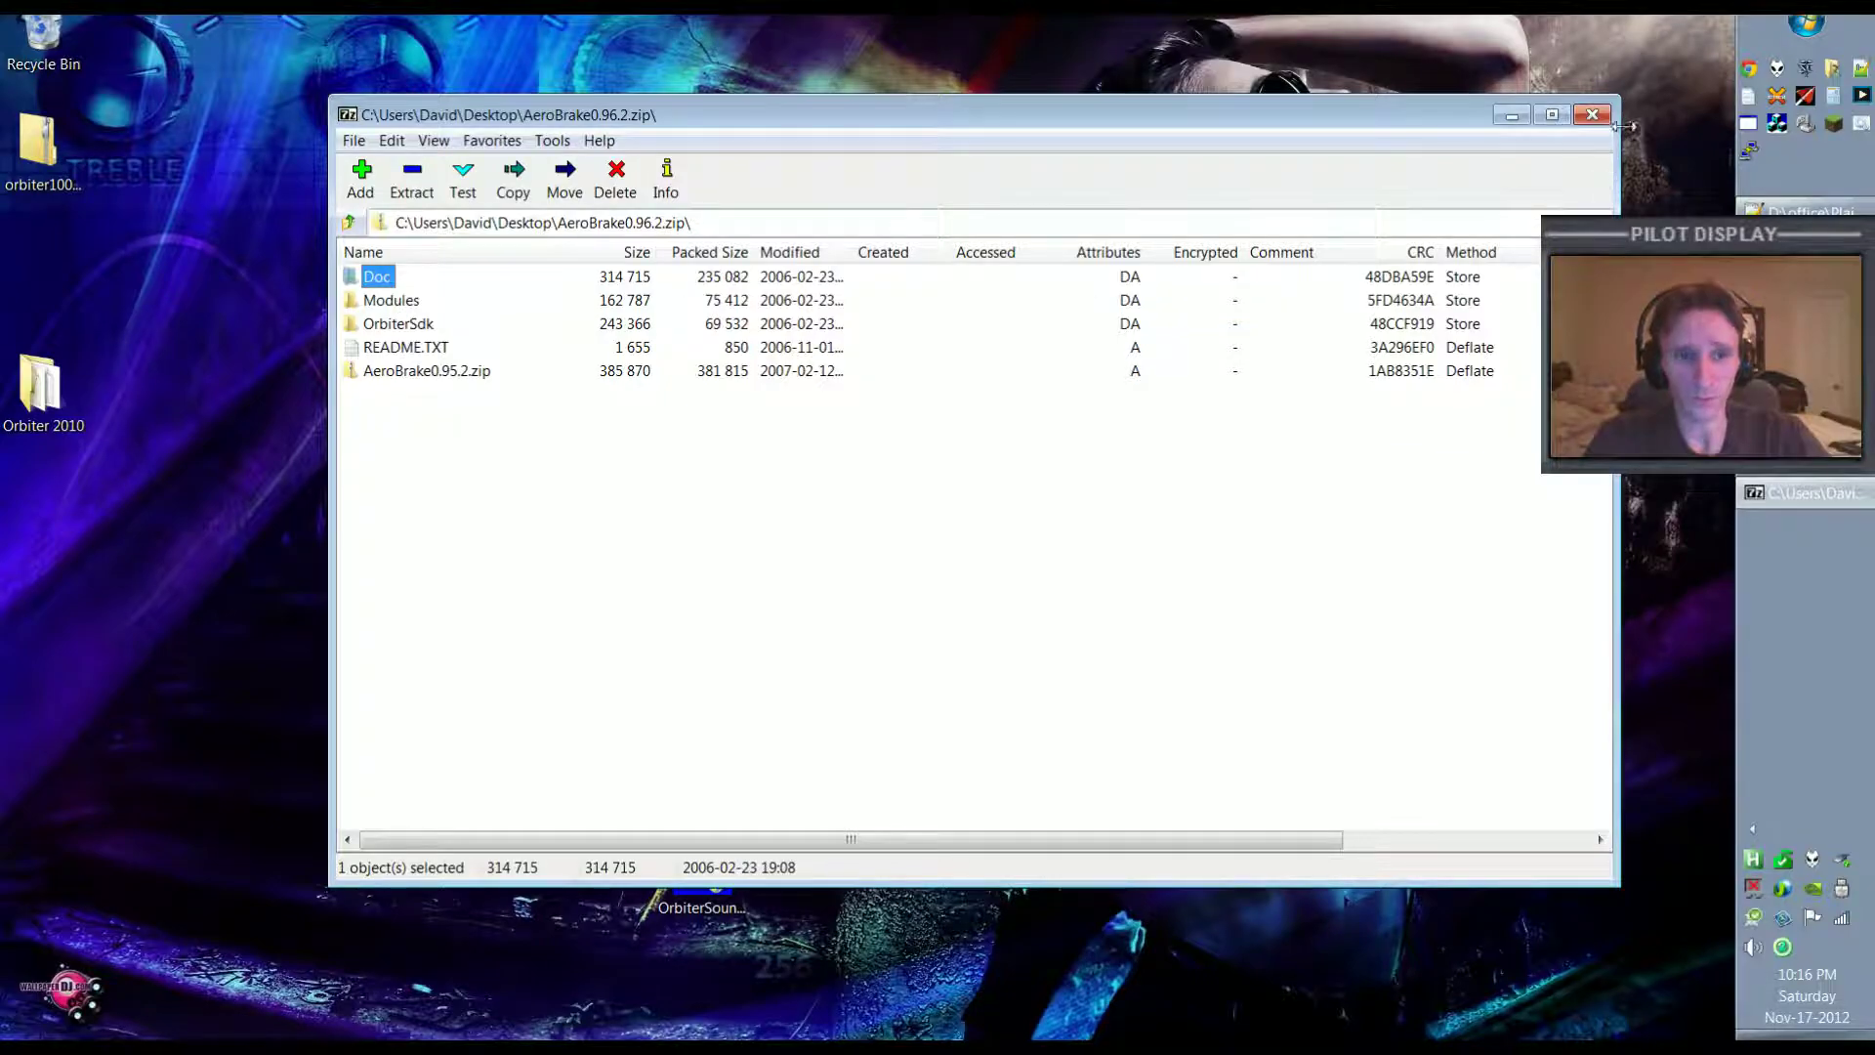
{"action": "left_click", "coordinate": [1592, 114]}
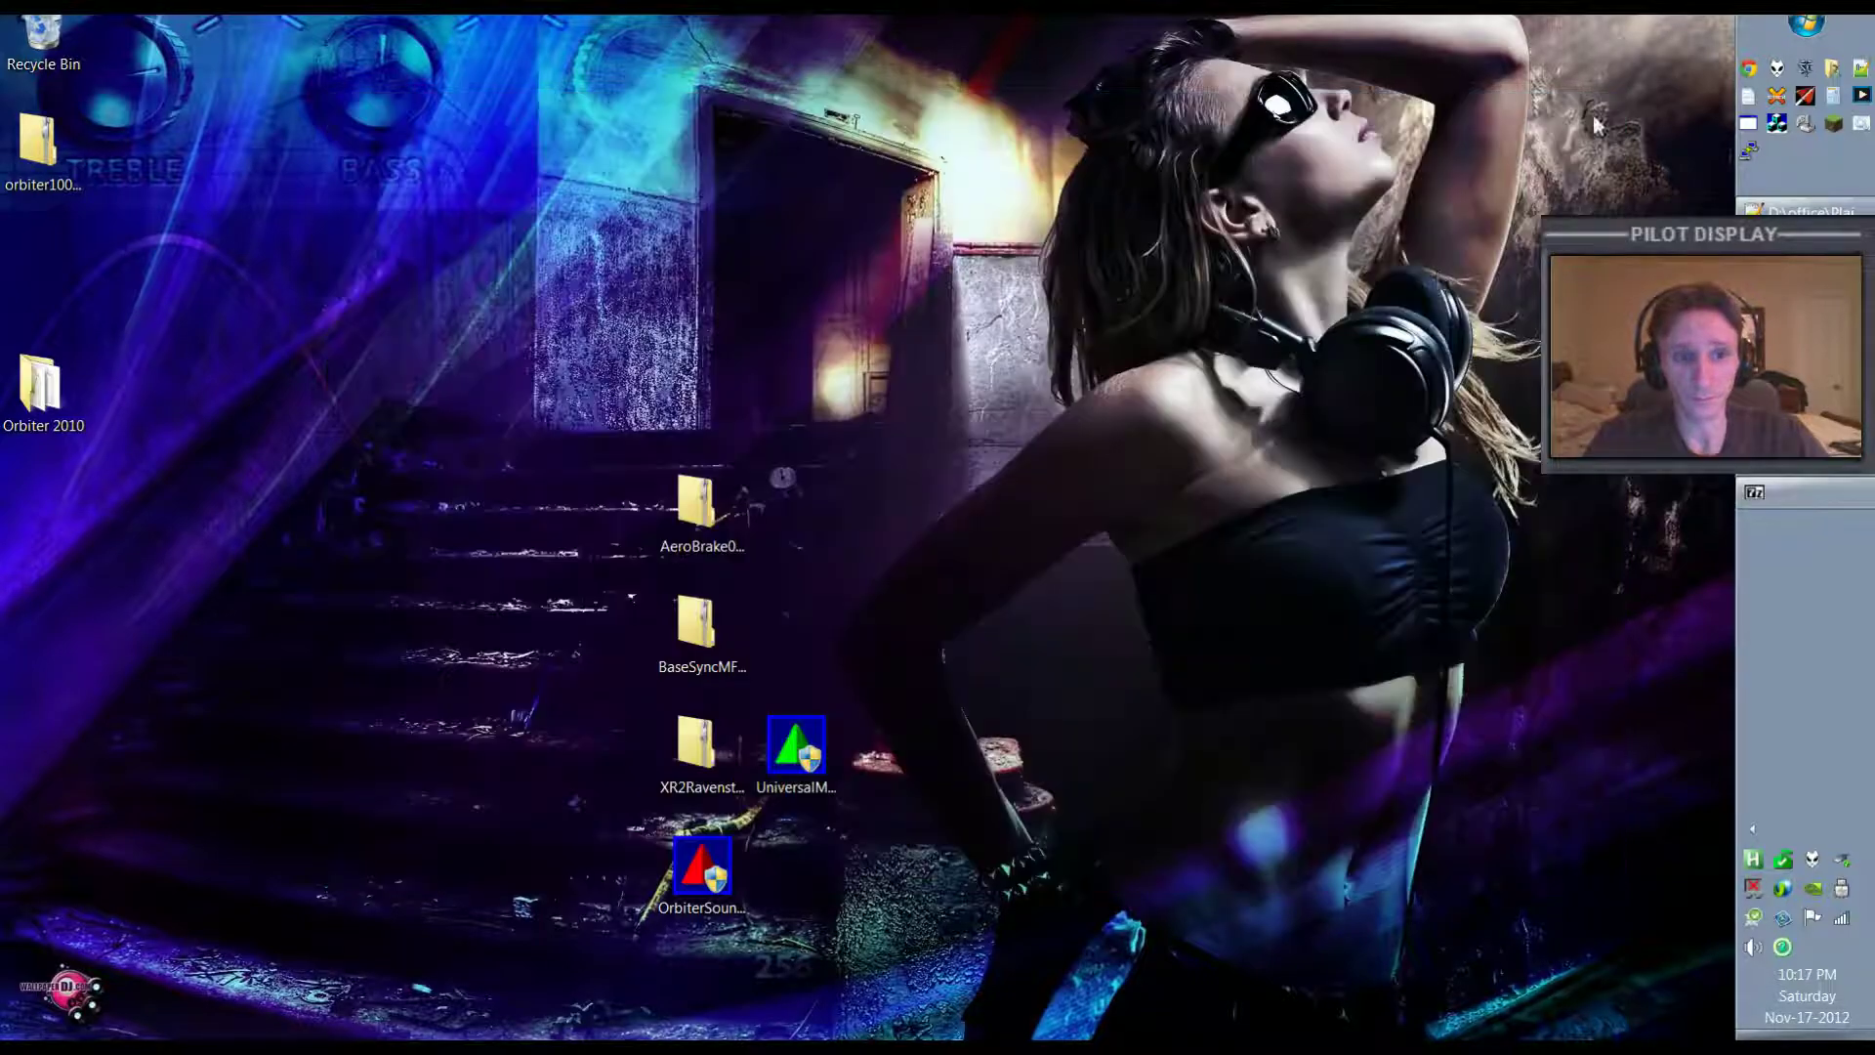
Start the Orbiter 2010 Launchpad and enable the AeroBrakeMFD module.
{"action": "double_click", "coordinate": [80, 425]}
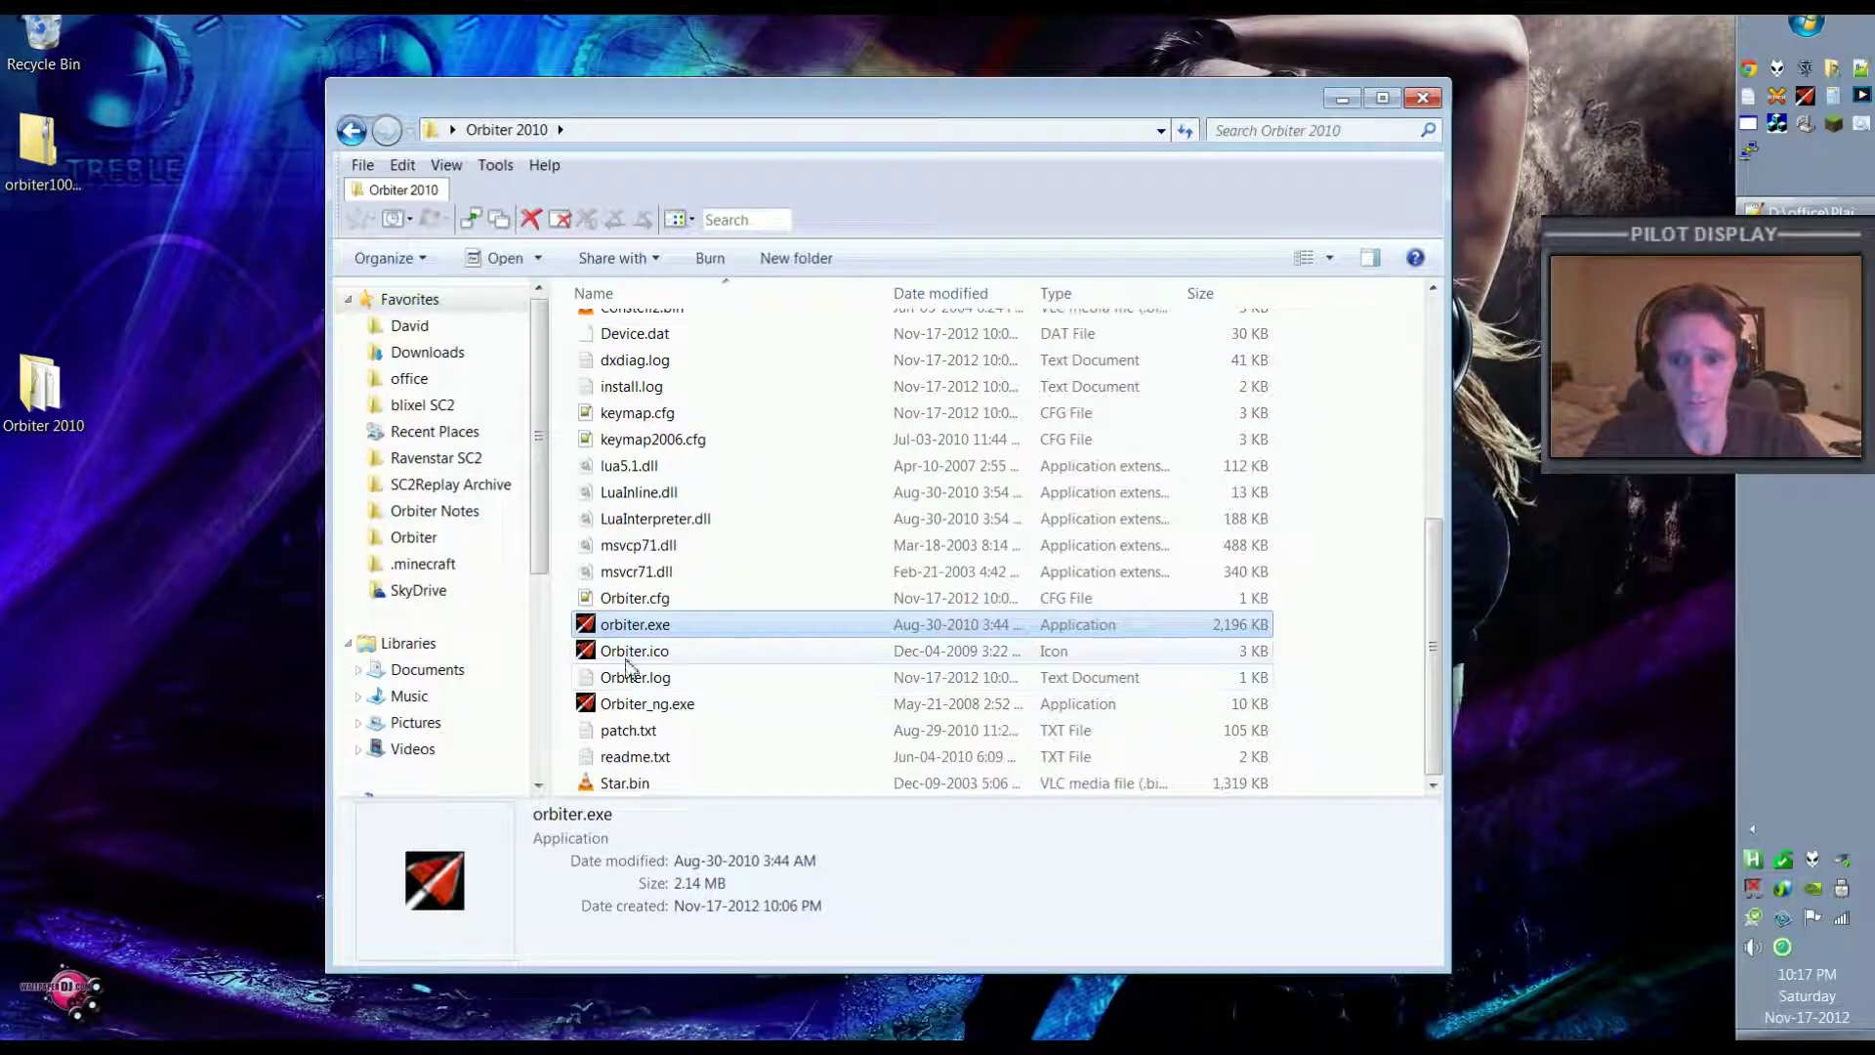
{"action": "double_click", "coordinate": [592, 625]}
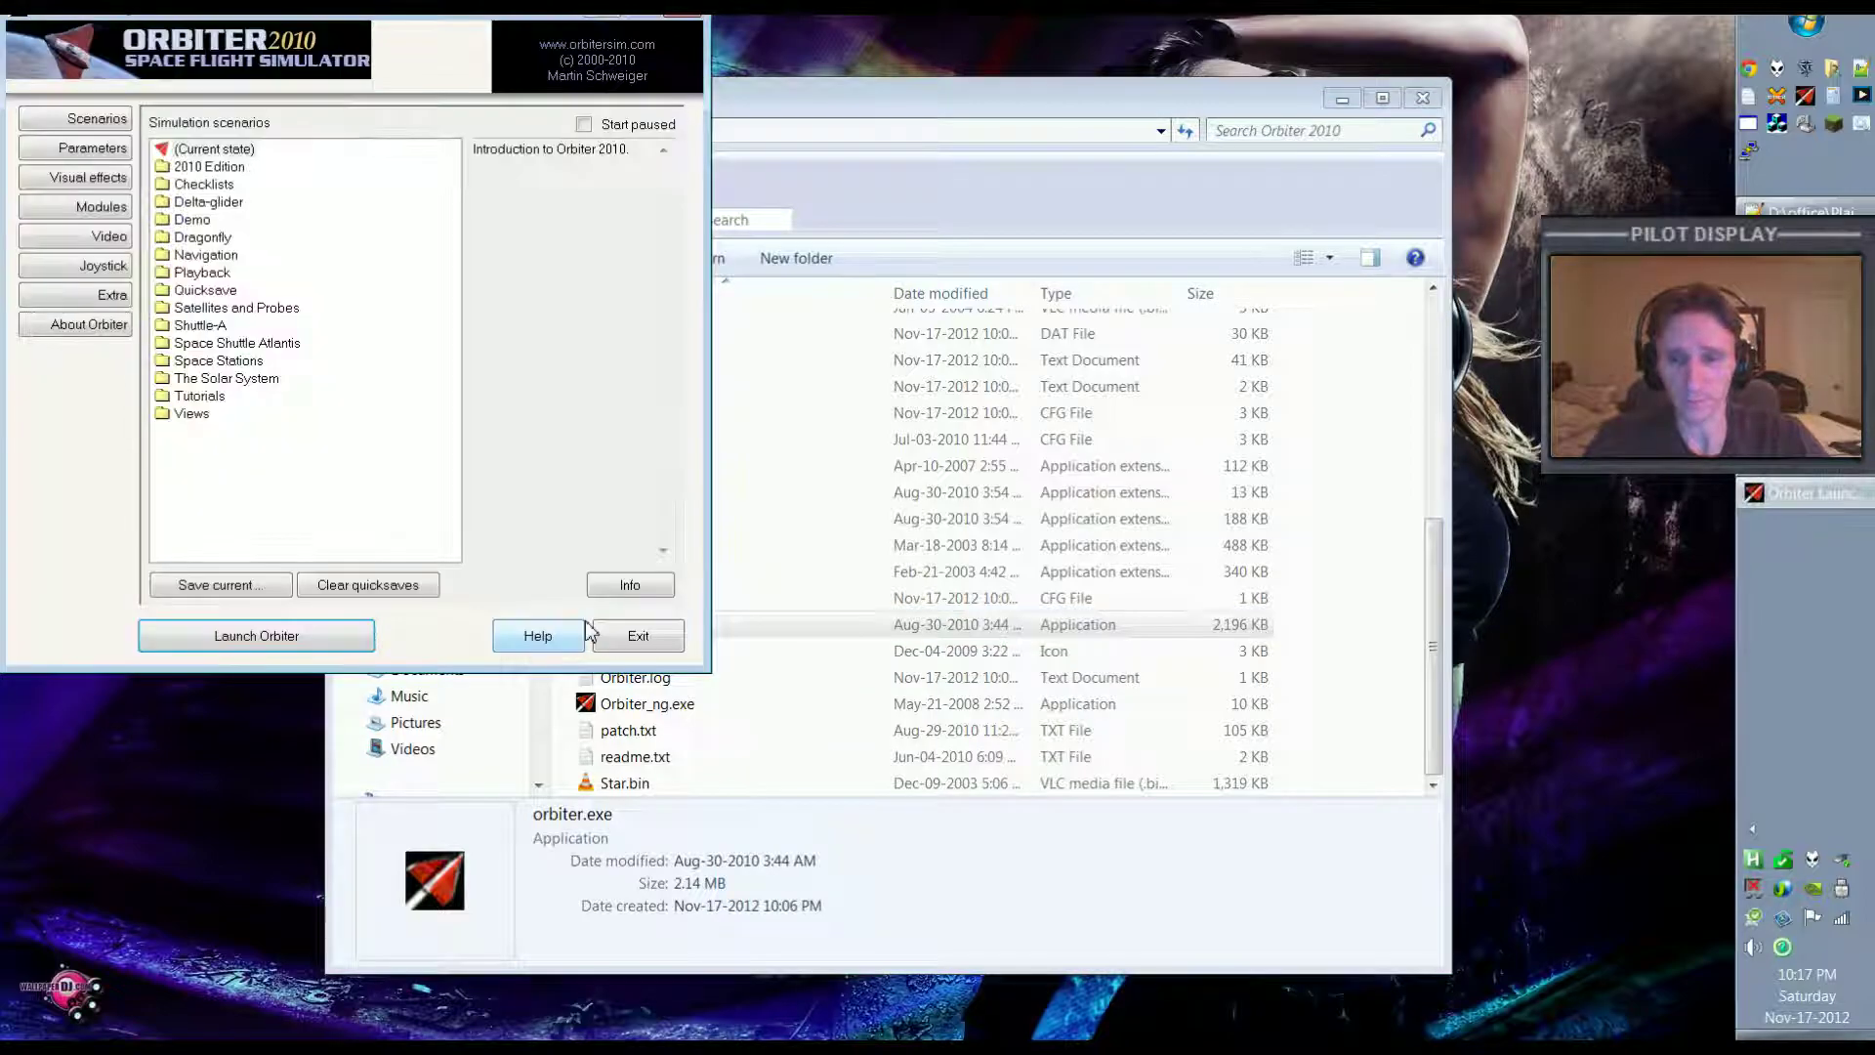
{"action": "left_click", "coordinate": [107, 207]}
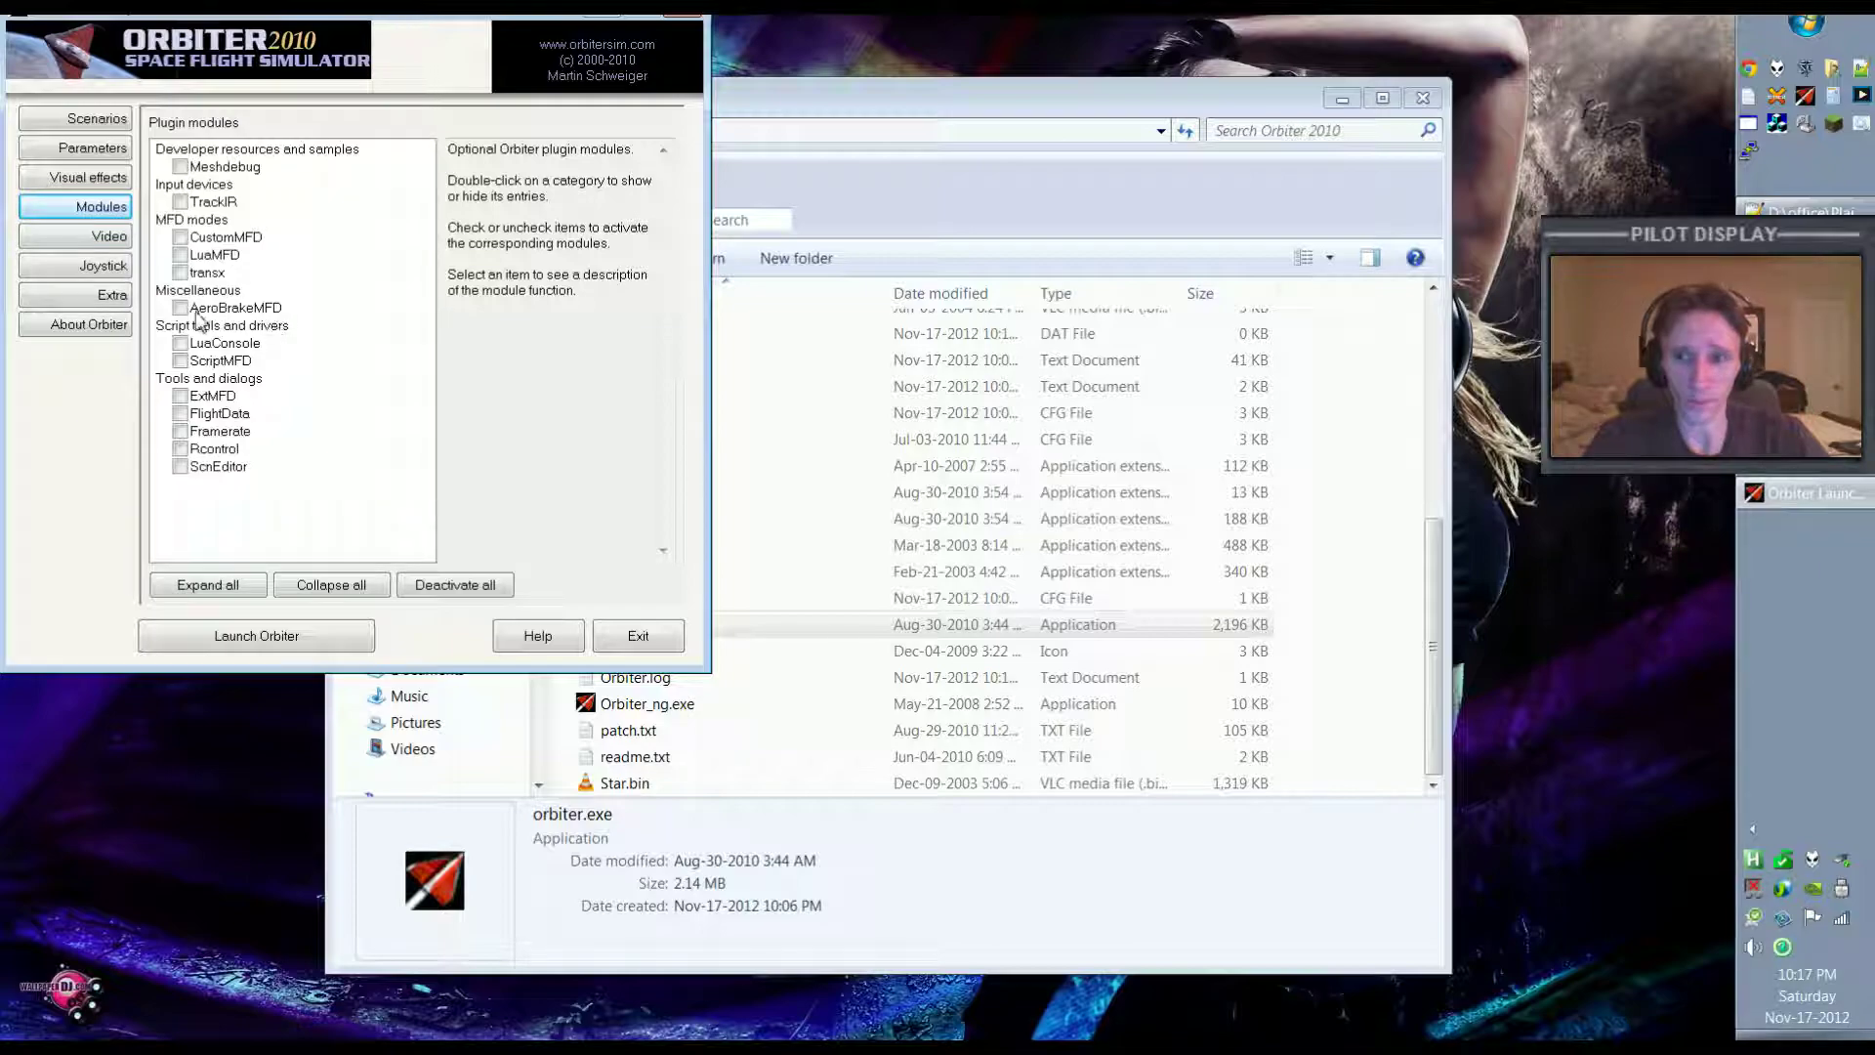
{"action": "left_click", "coordinate": [179, 308]}
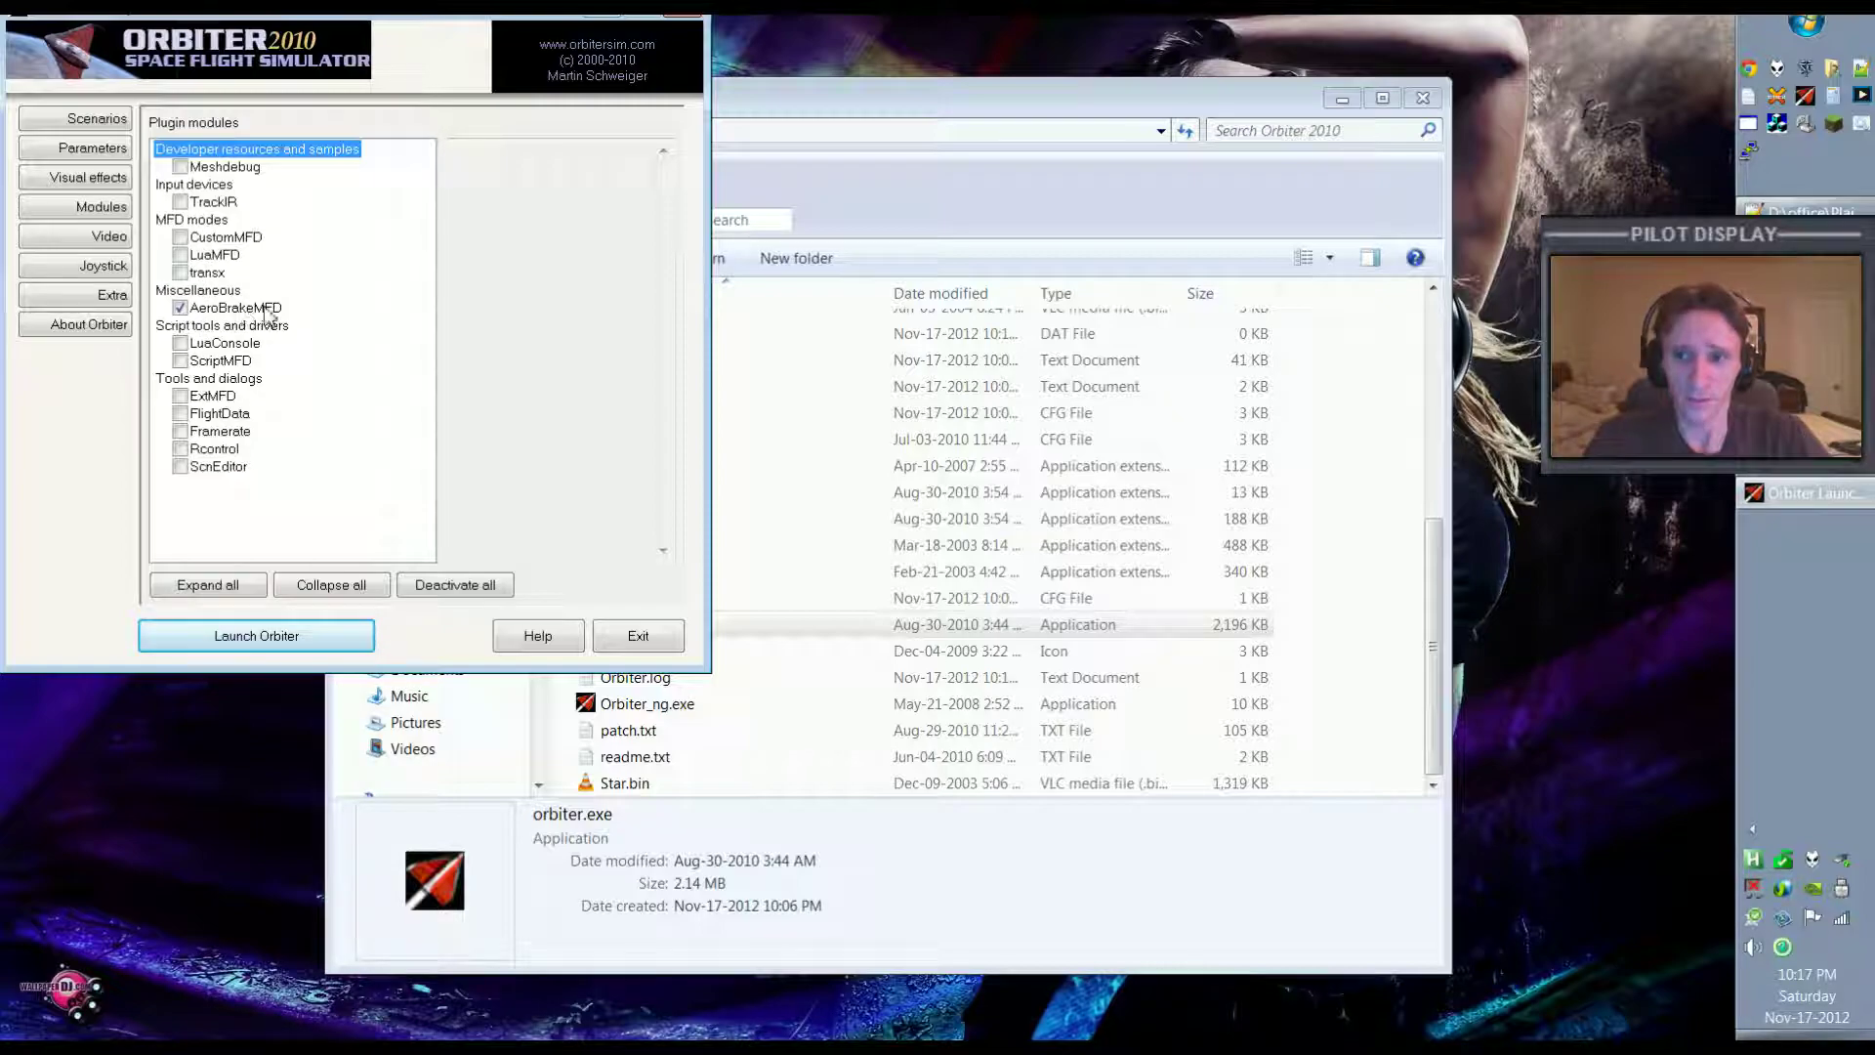
Launch the Quickstart scenario from the Checklists folder.
{"action": "left_click", "coordinate": [106, 119]}
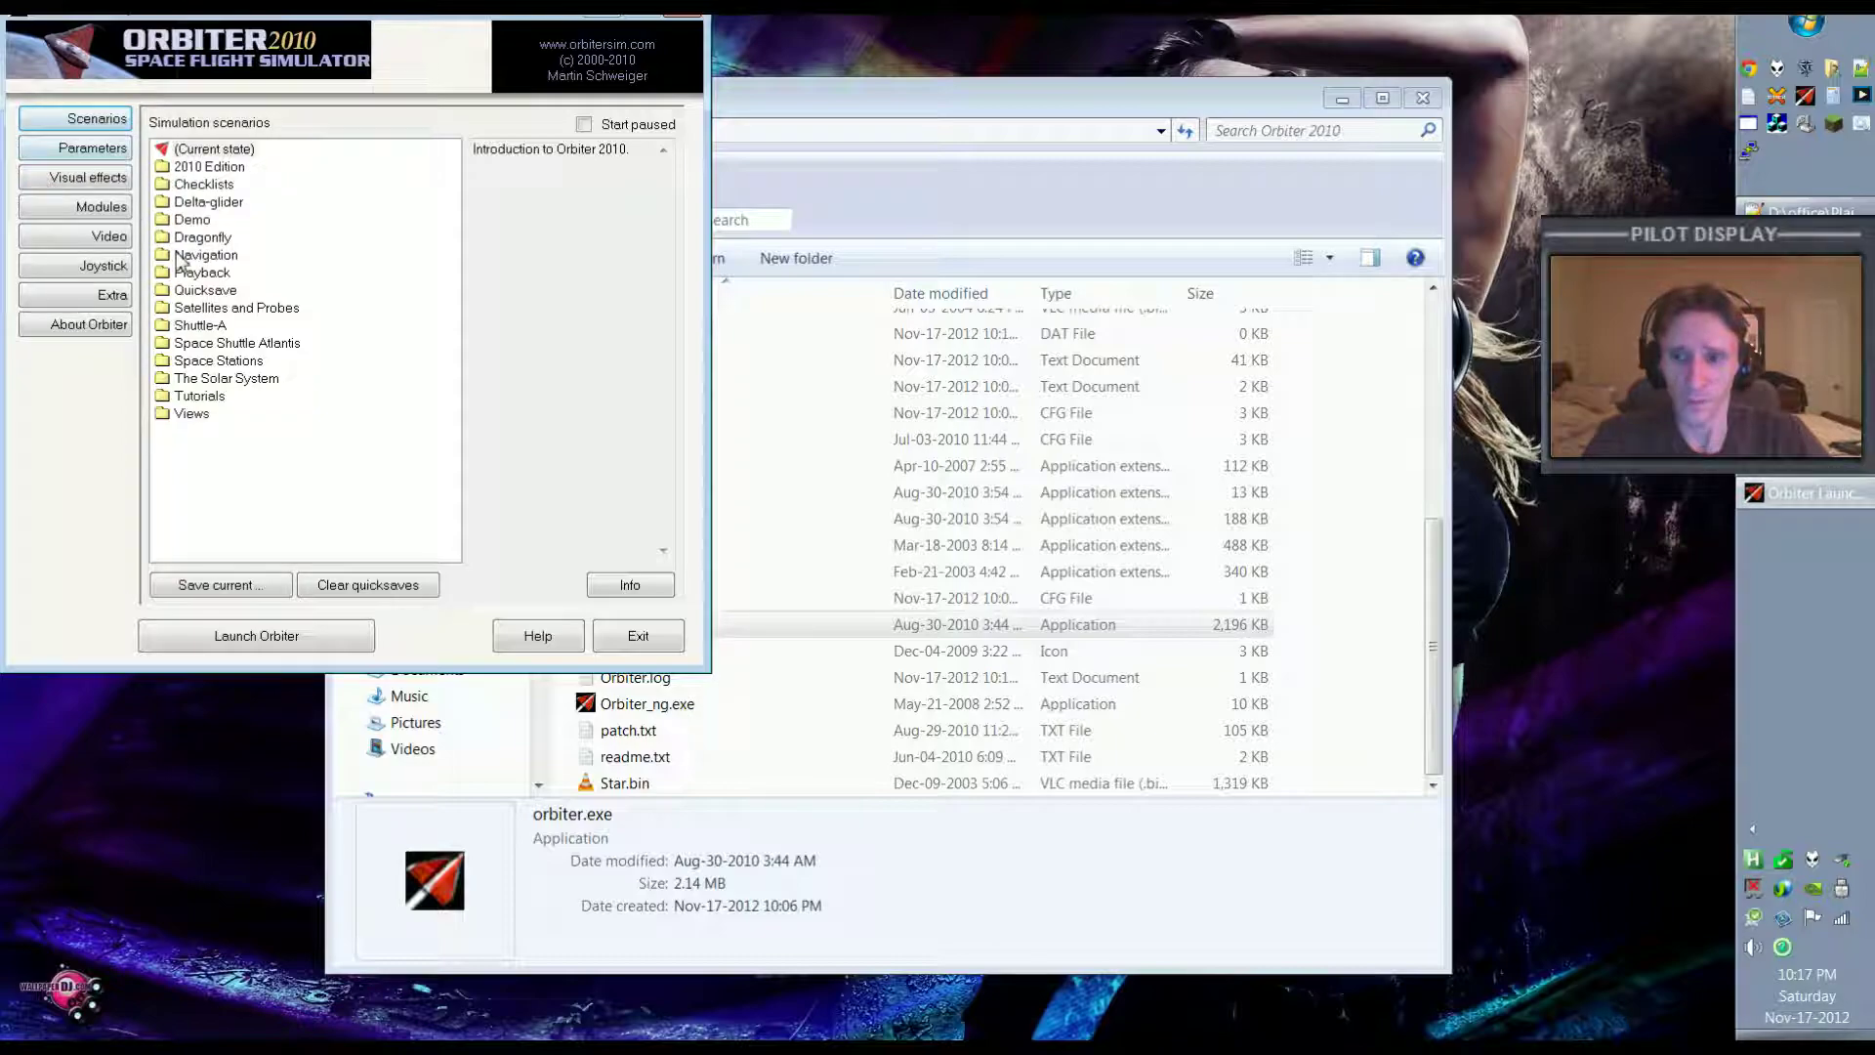
{"action": "double_click", "coordinate": [168, 184]}
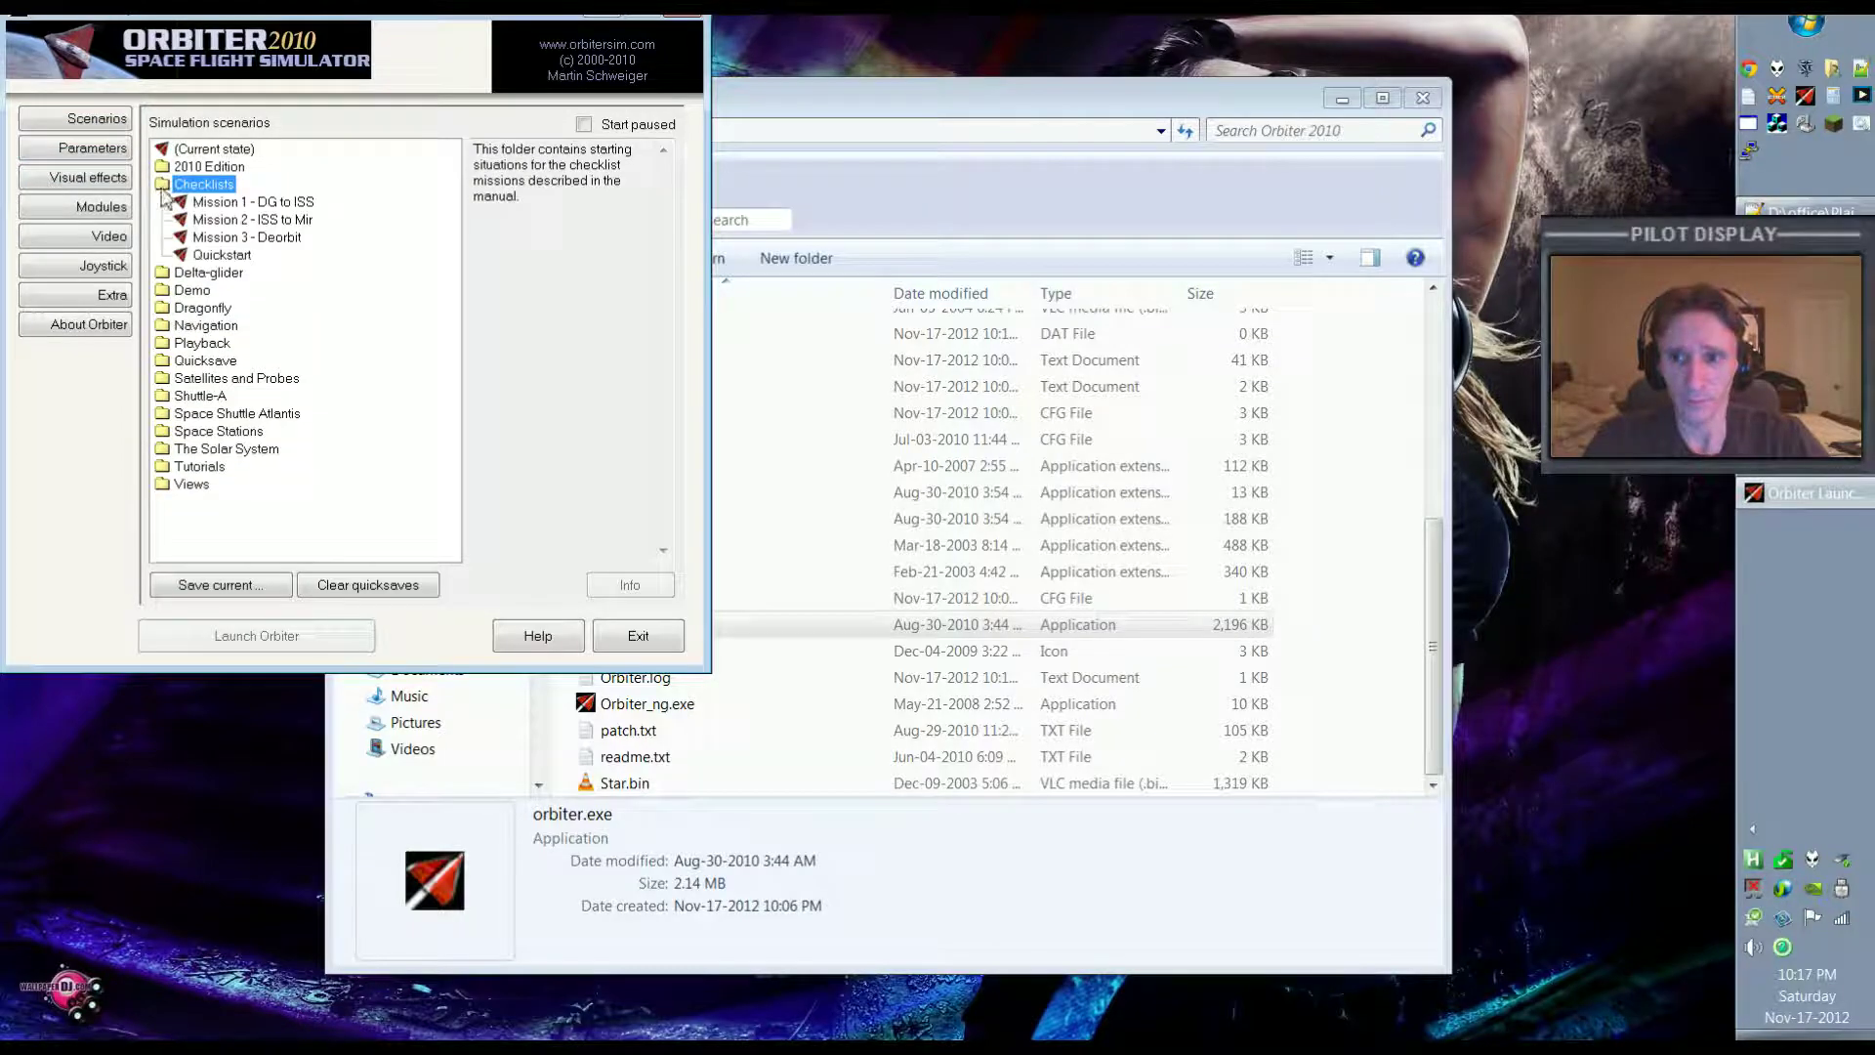
{"action": "left_click", "coordinate": [220, 255]}
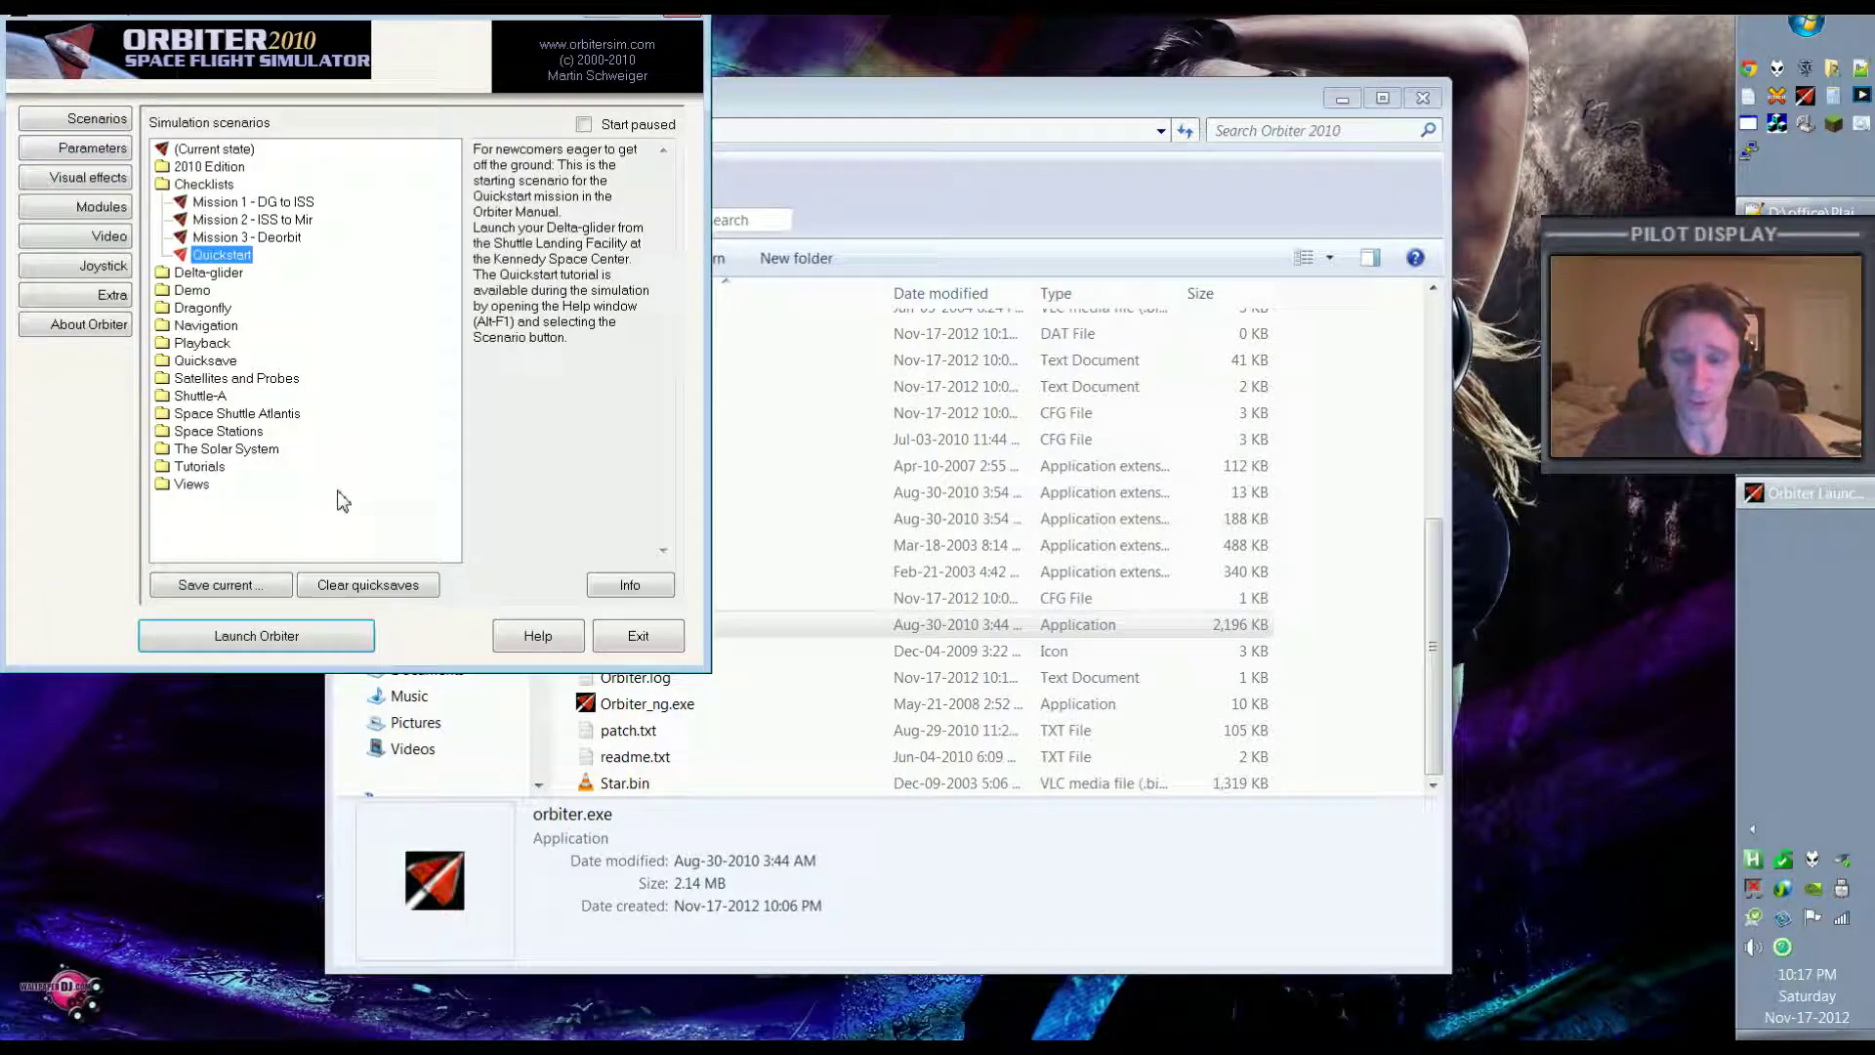
{"action": "left_click", "coordinate": [333, 622]}
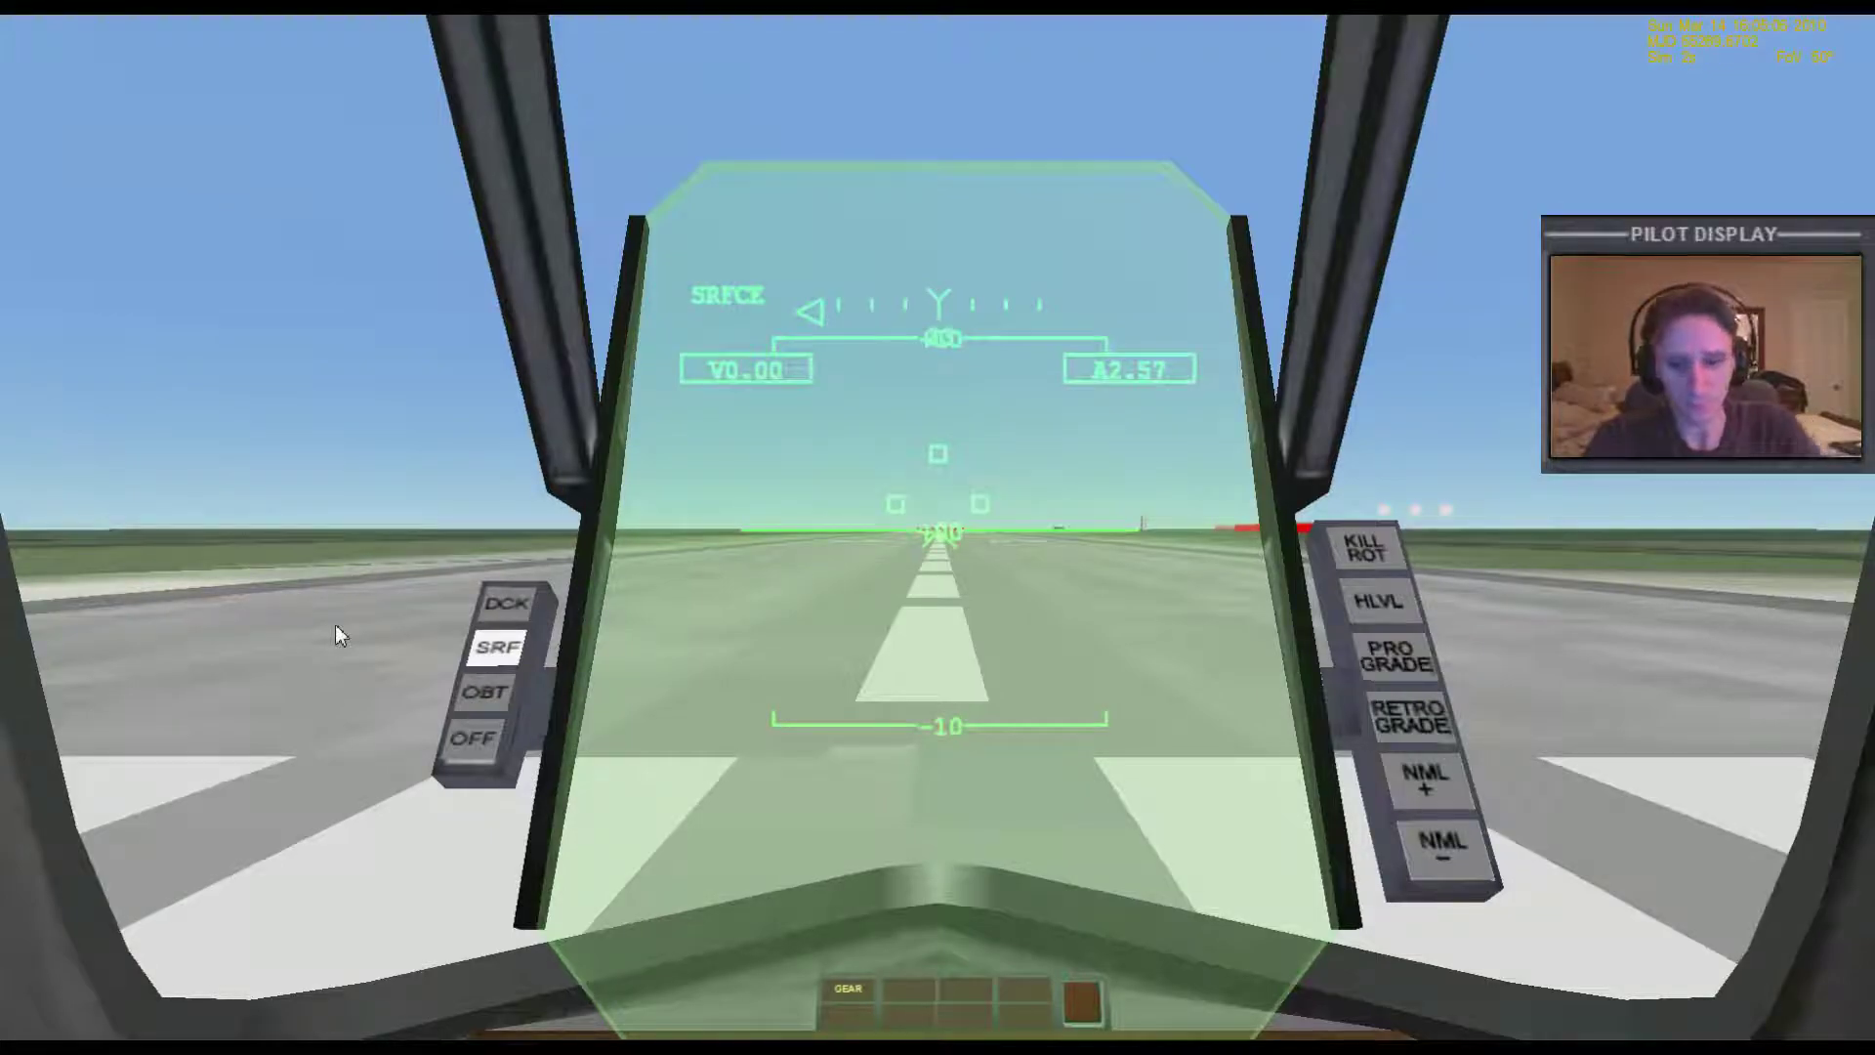
Show AeroBrakeMFD on the glass cockpit's left MFD, then exit to the Launchpad.
{"action": "key", "text": "F8"}
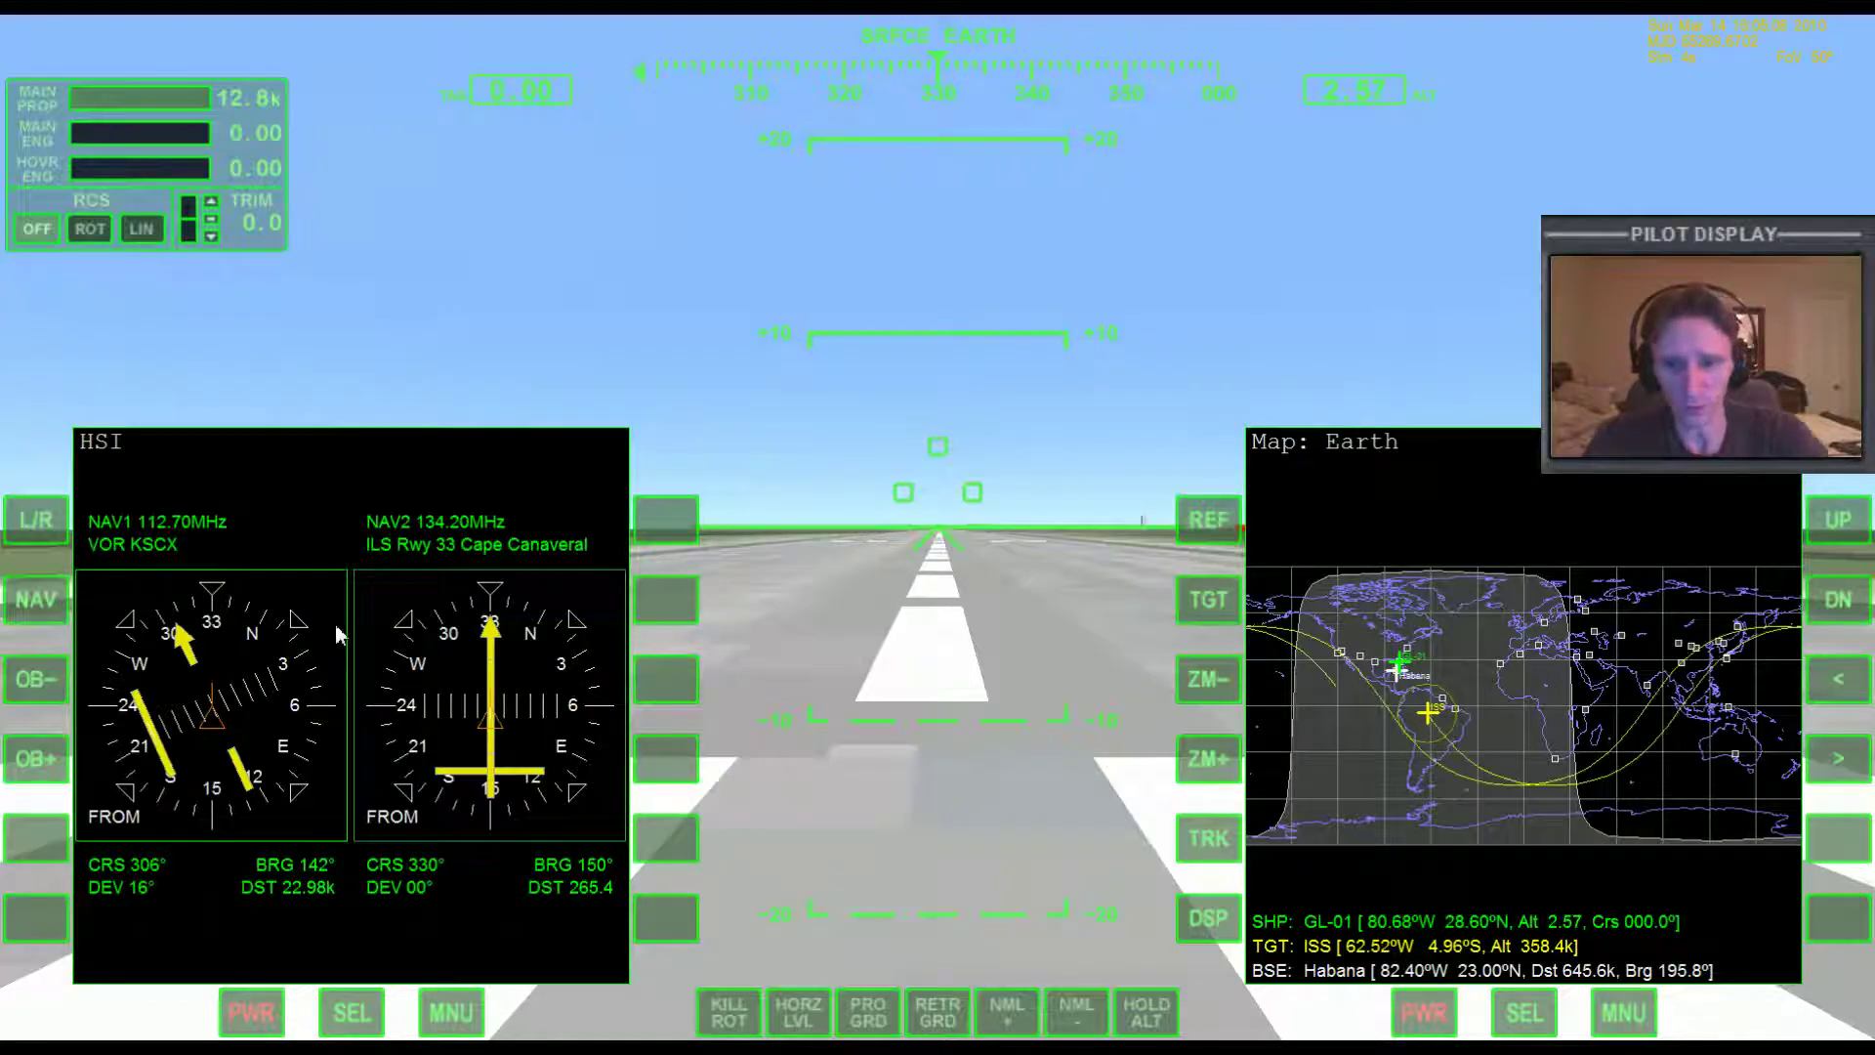
{"action": "left_click", "coordinate": [354, 1016]}
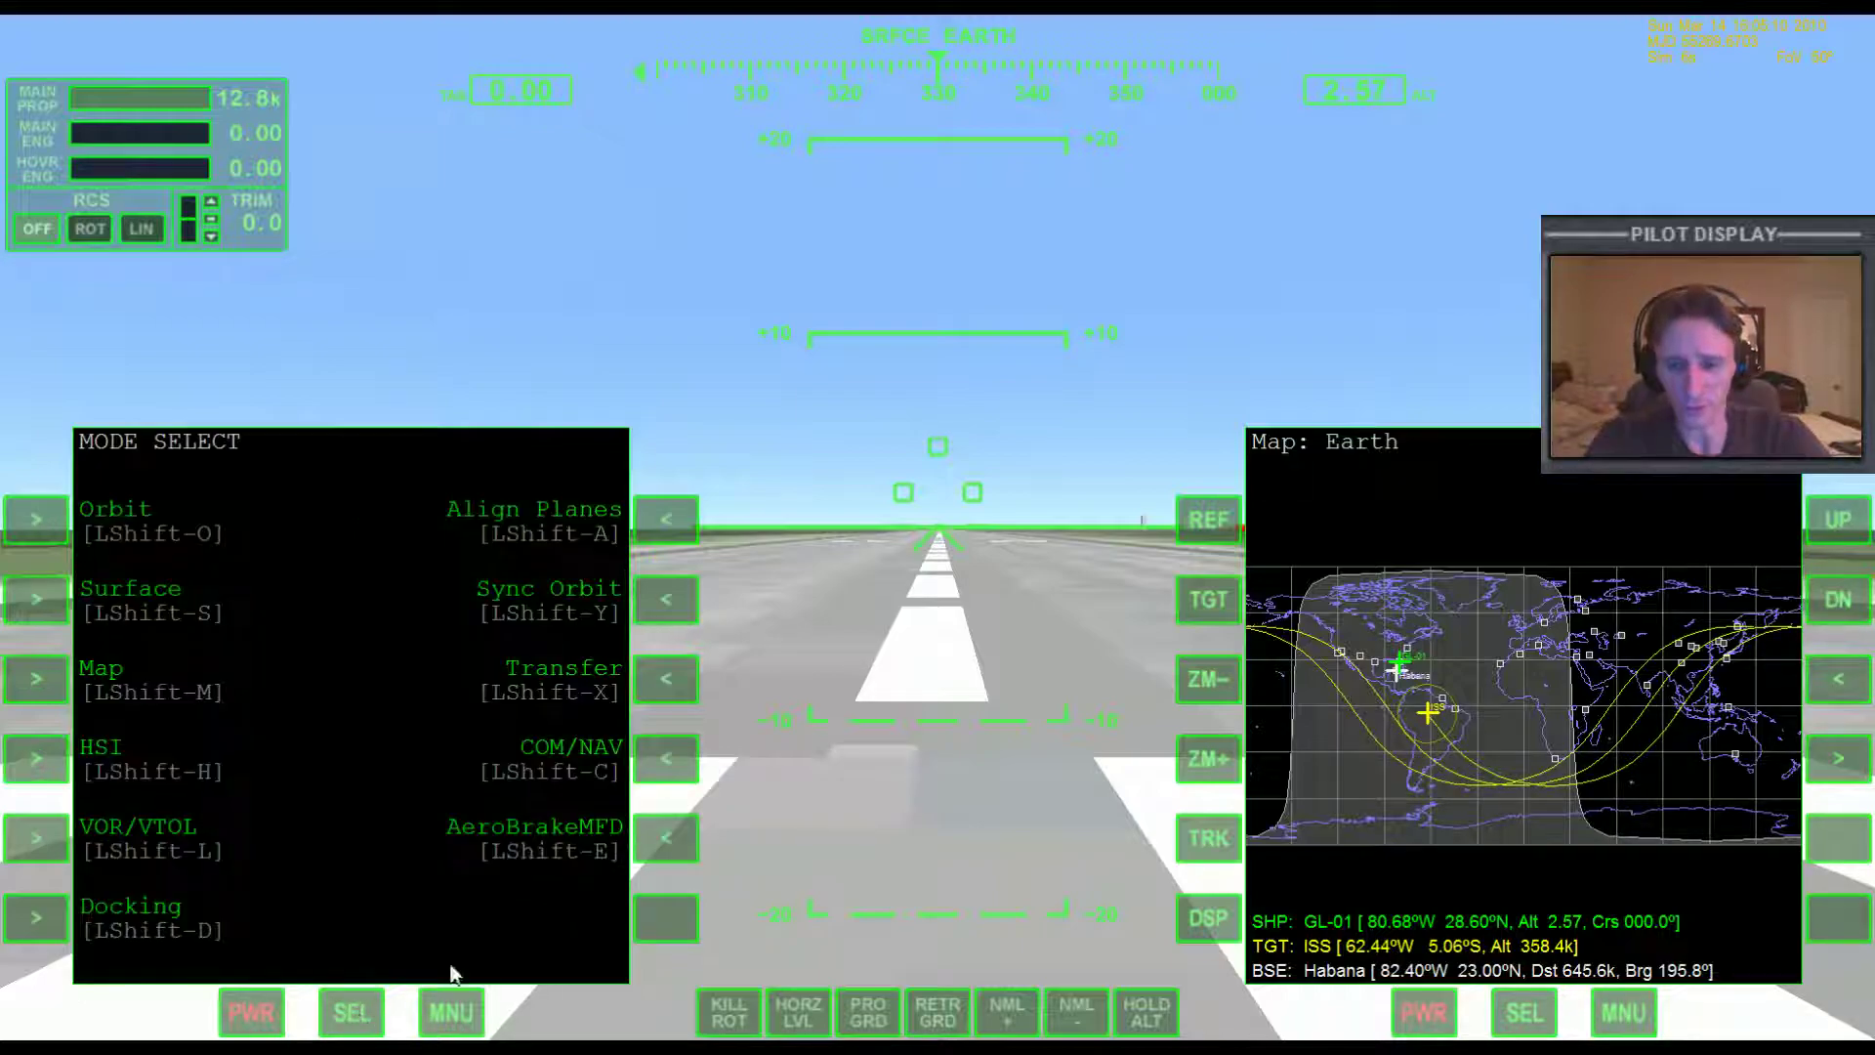
{"action": "left_click", "coordinate": [662, 842]}
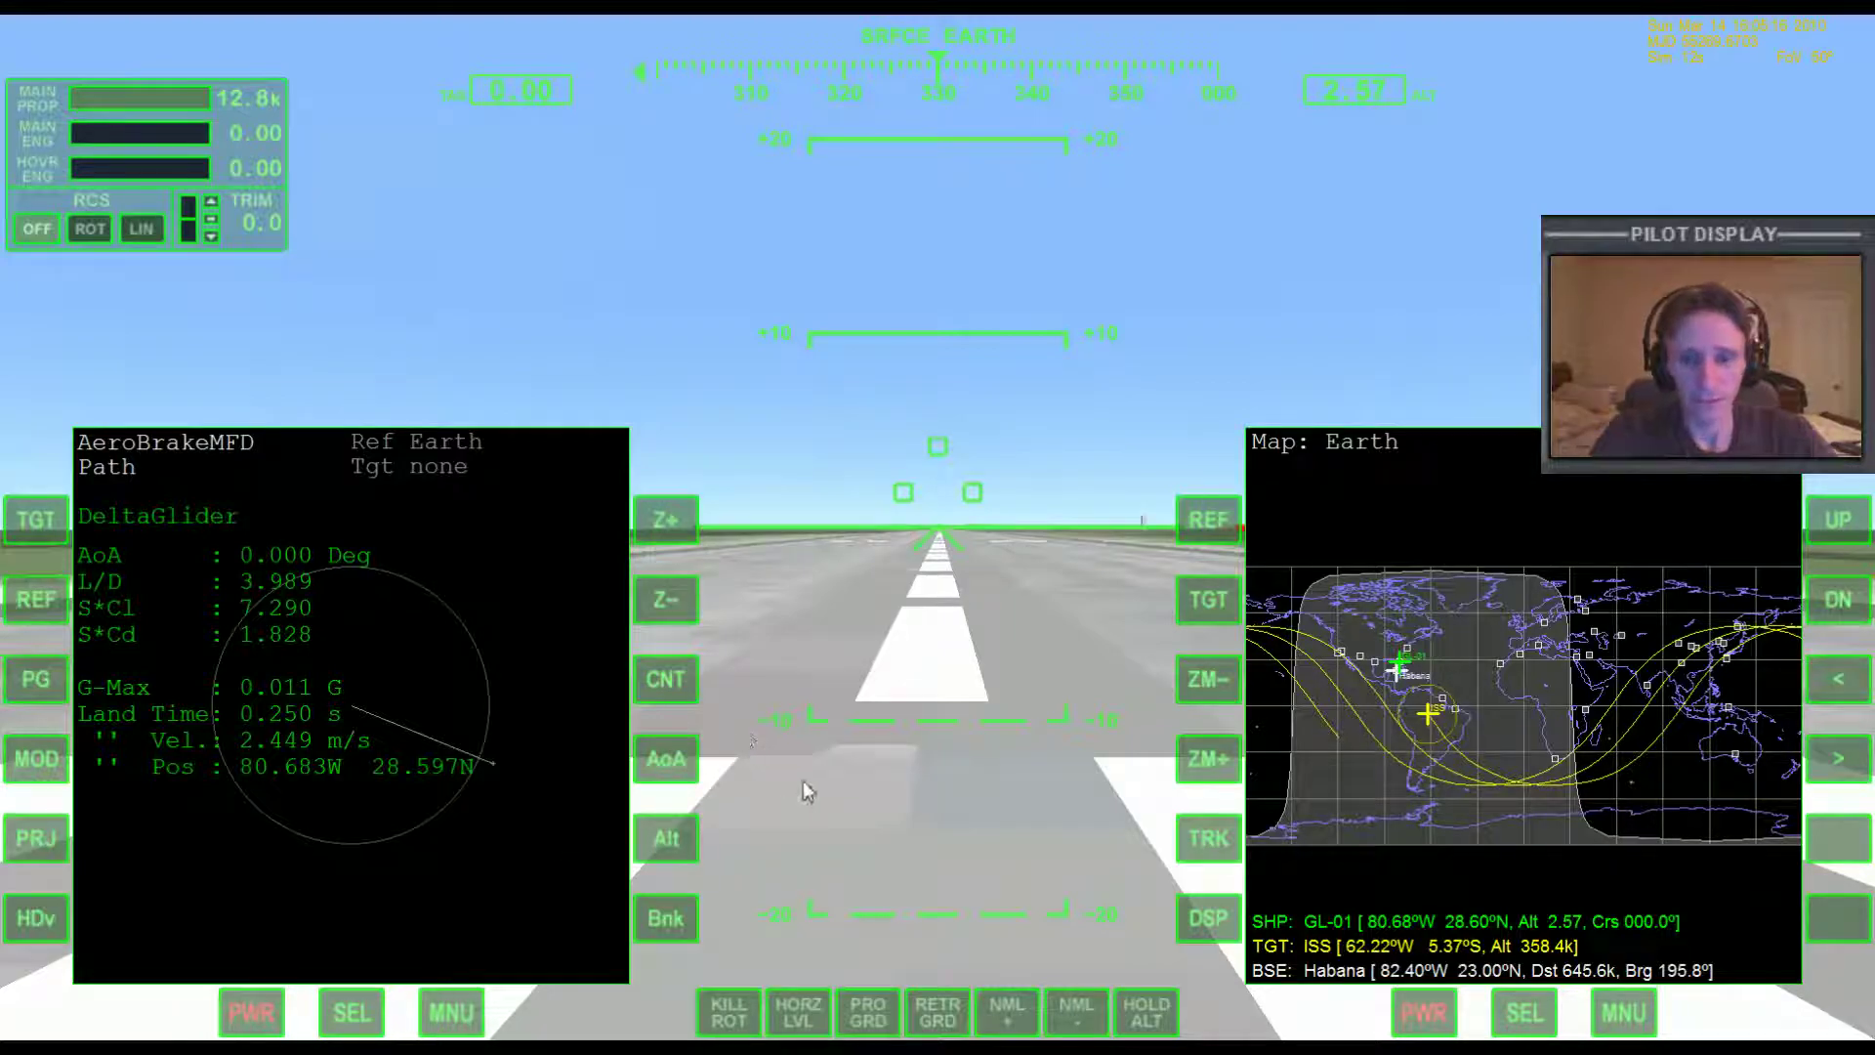
{"action": "key", "text": "F4"}
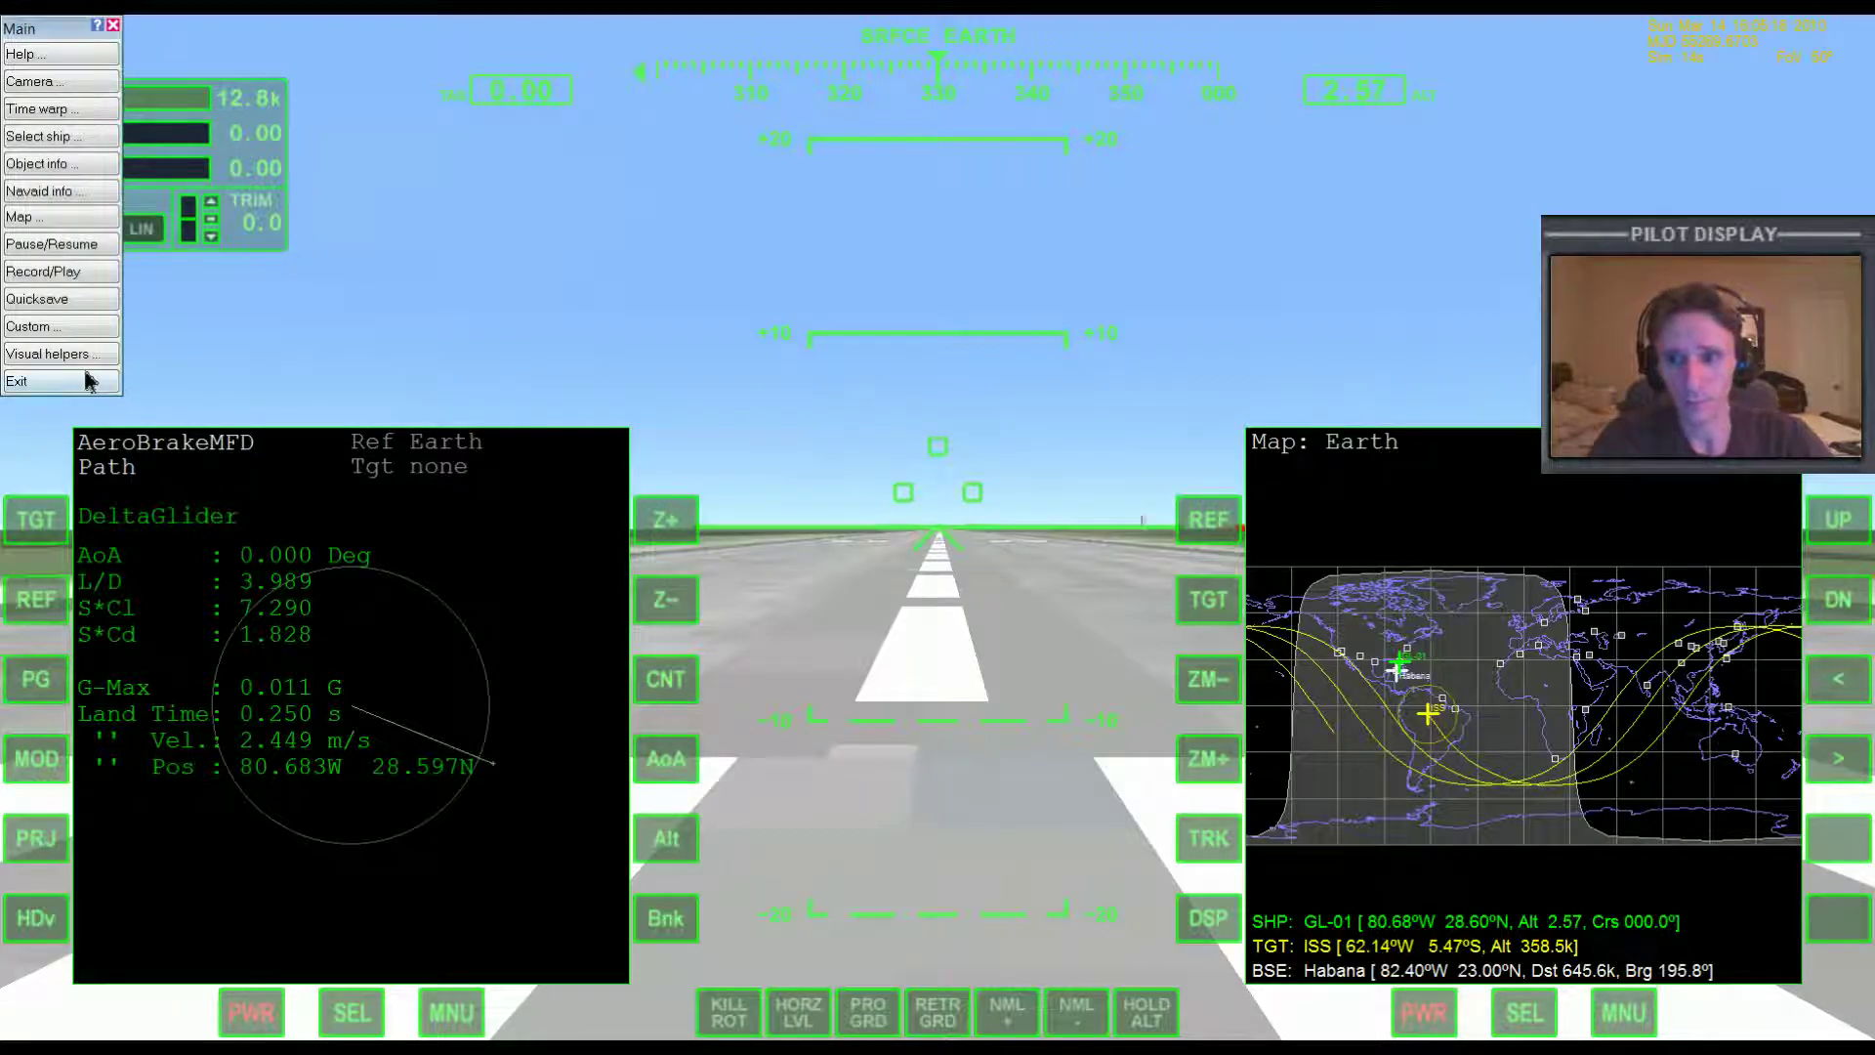
{"action": "left_click", "coordinate": [39, 374]}
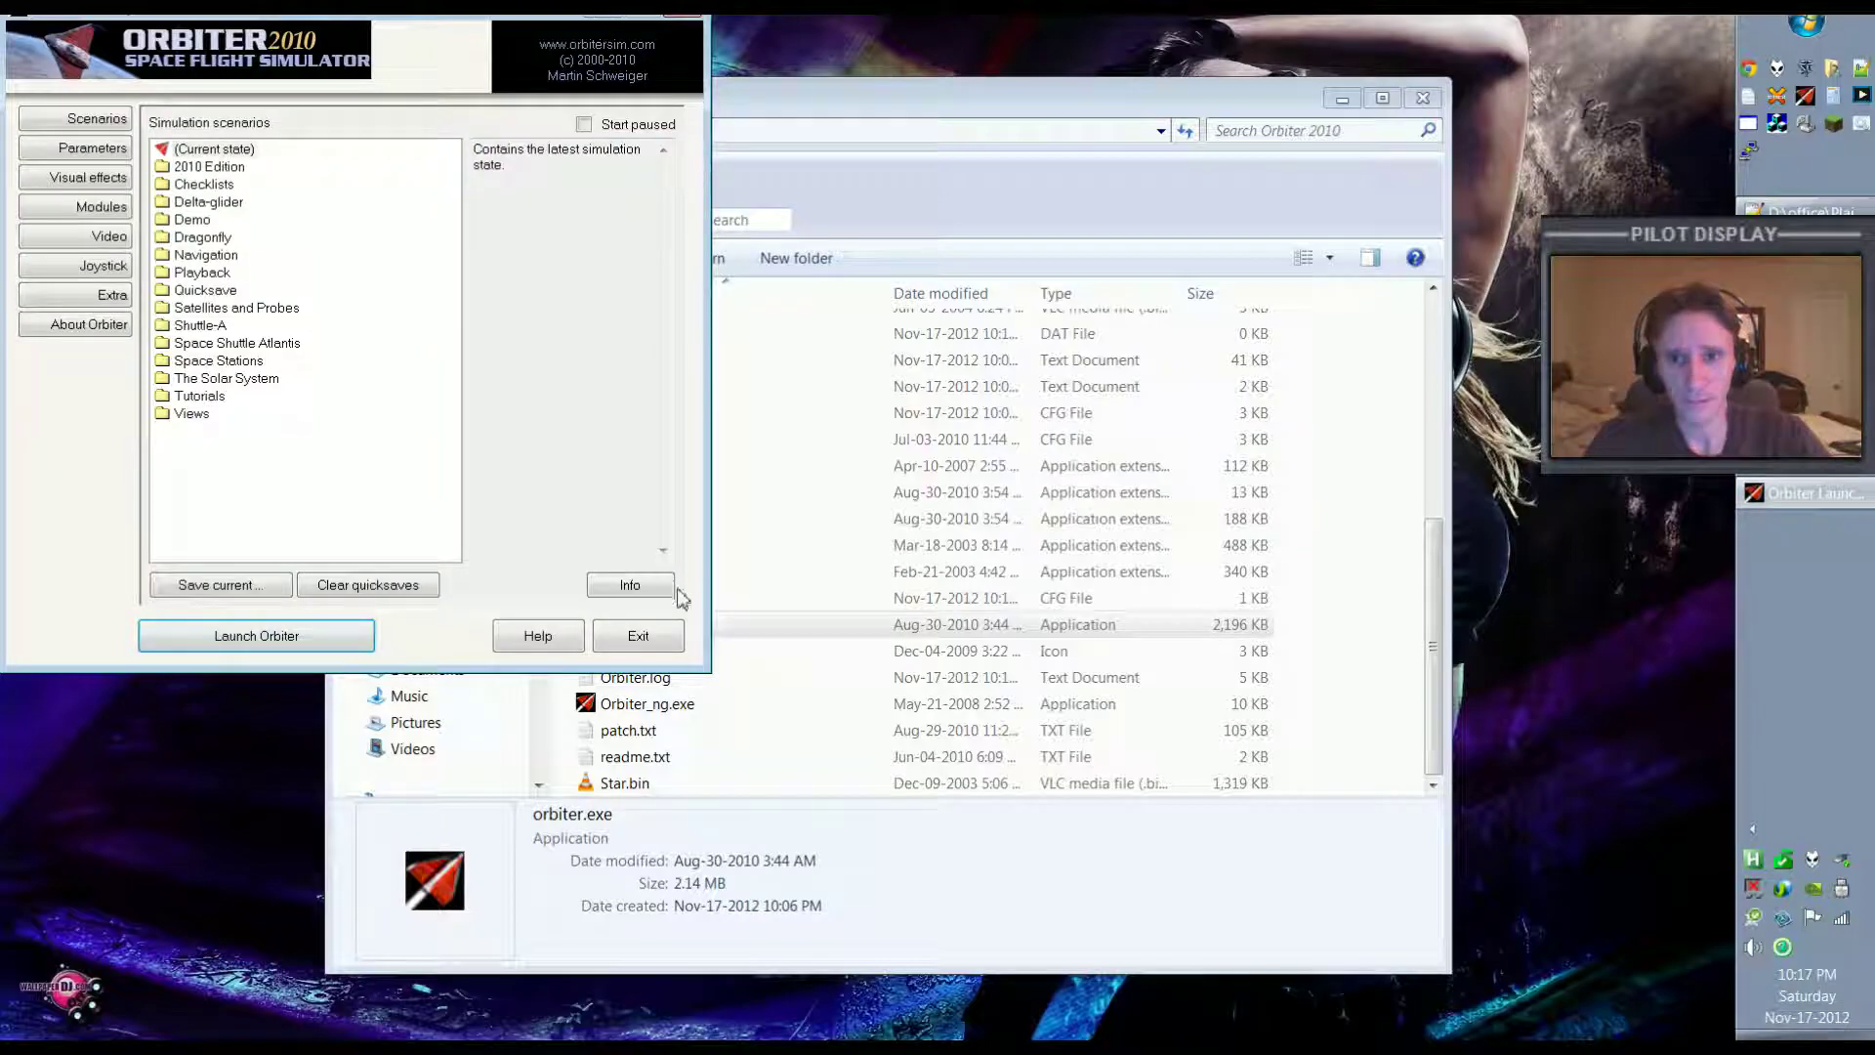
Close the Launchpad and Orbiter 2010 window, then select the XR2Ravenstar-1.5.zip and UniversalMmu_100114.exe icons.
{"action": "left_click", "coordinate": [652, 639]}
{"action": "left_click", "coordinate": [1423, 97]}
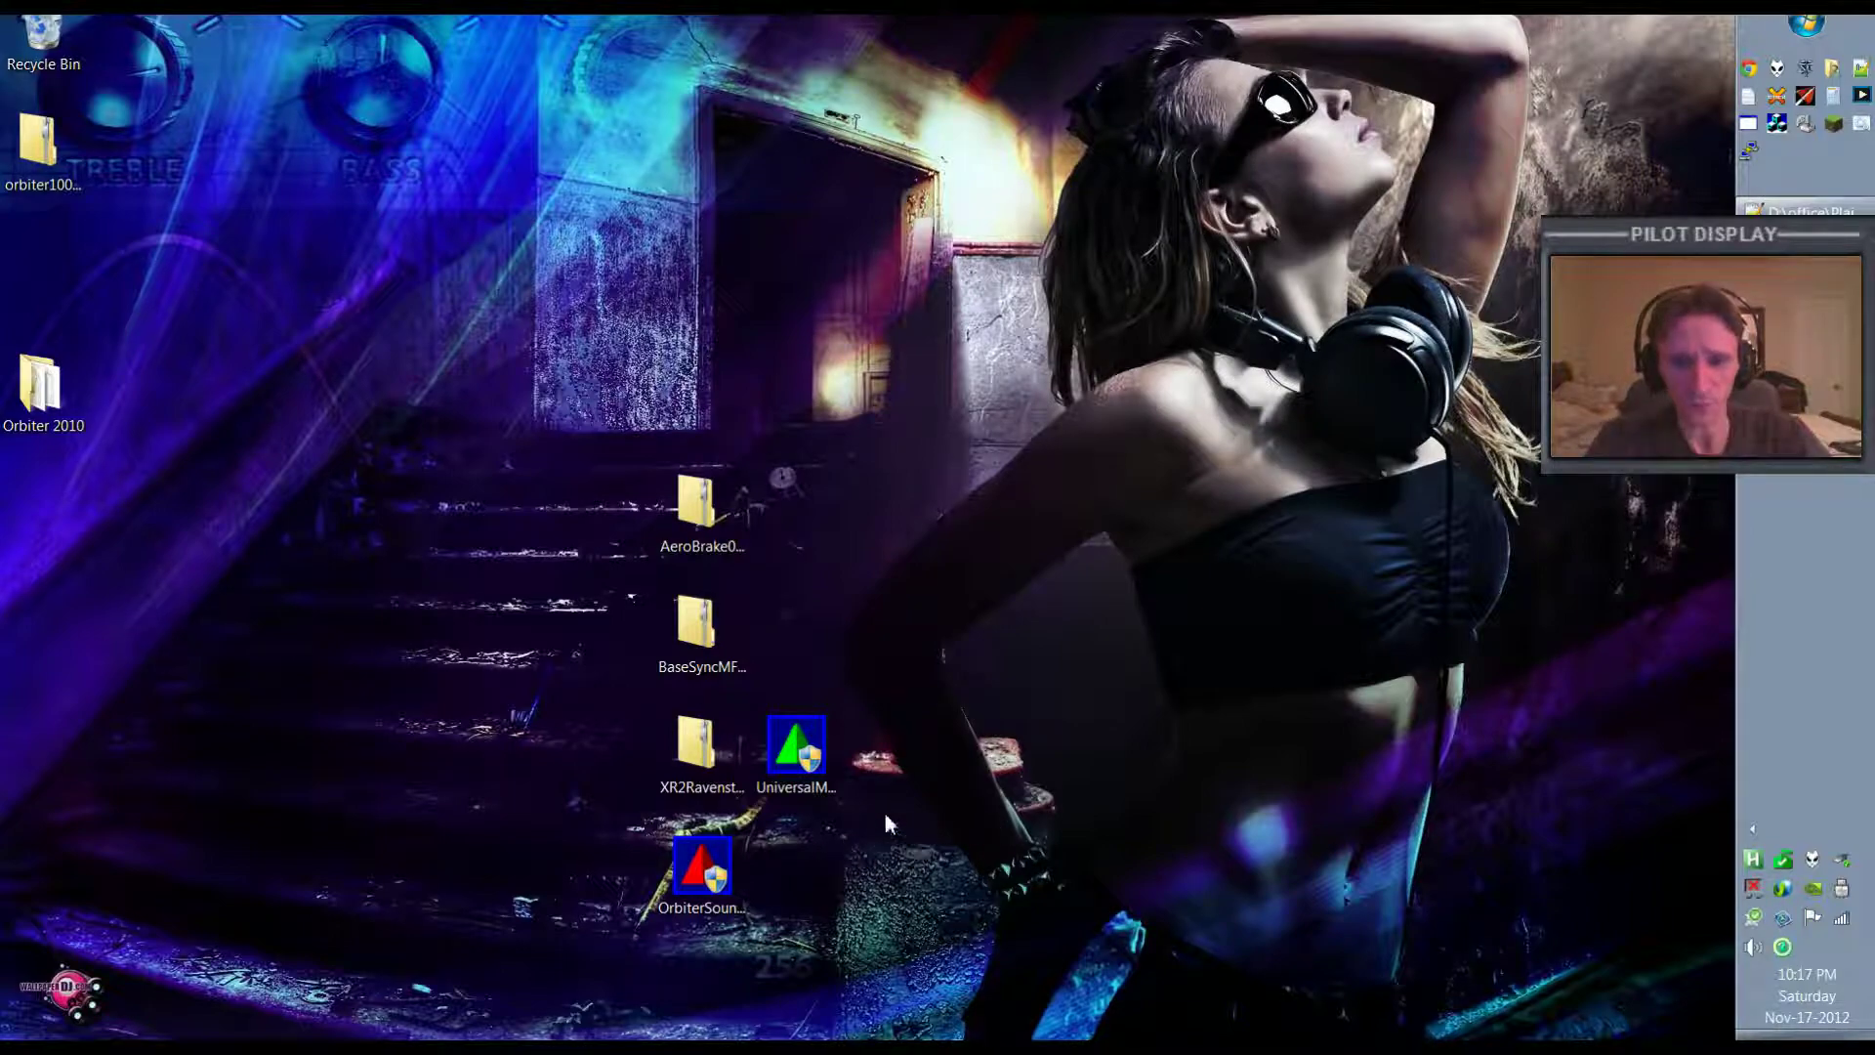
{"action": "left_click", "coordinate": [736, 748]}
{"action": "left_click", "coordinate": [811, 764]}
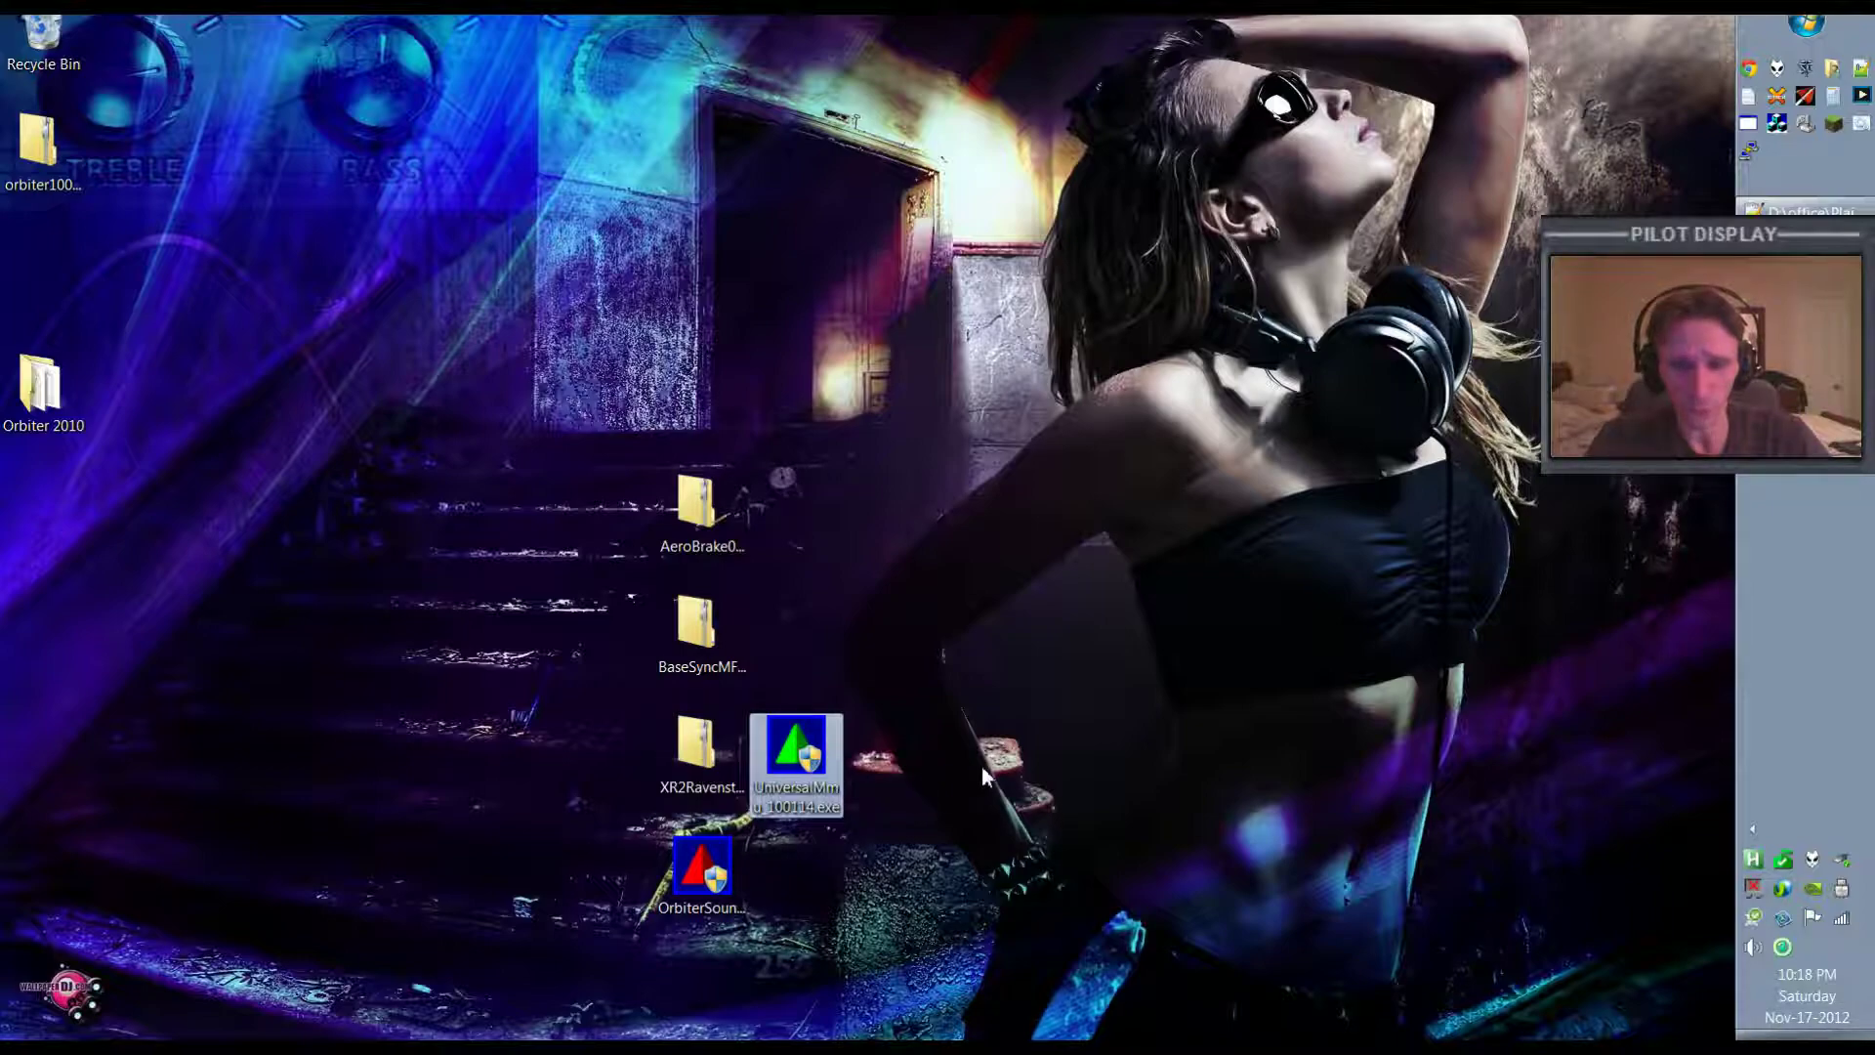
{"action": "left_click", "coordinate": [717, 746]}
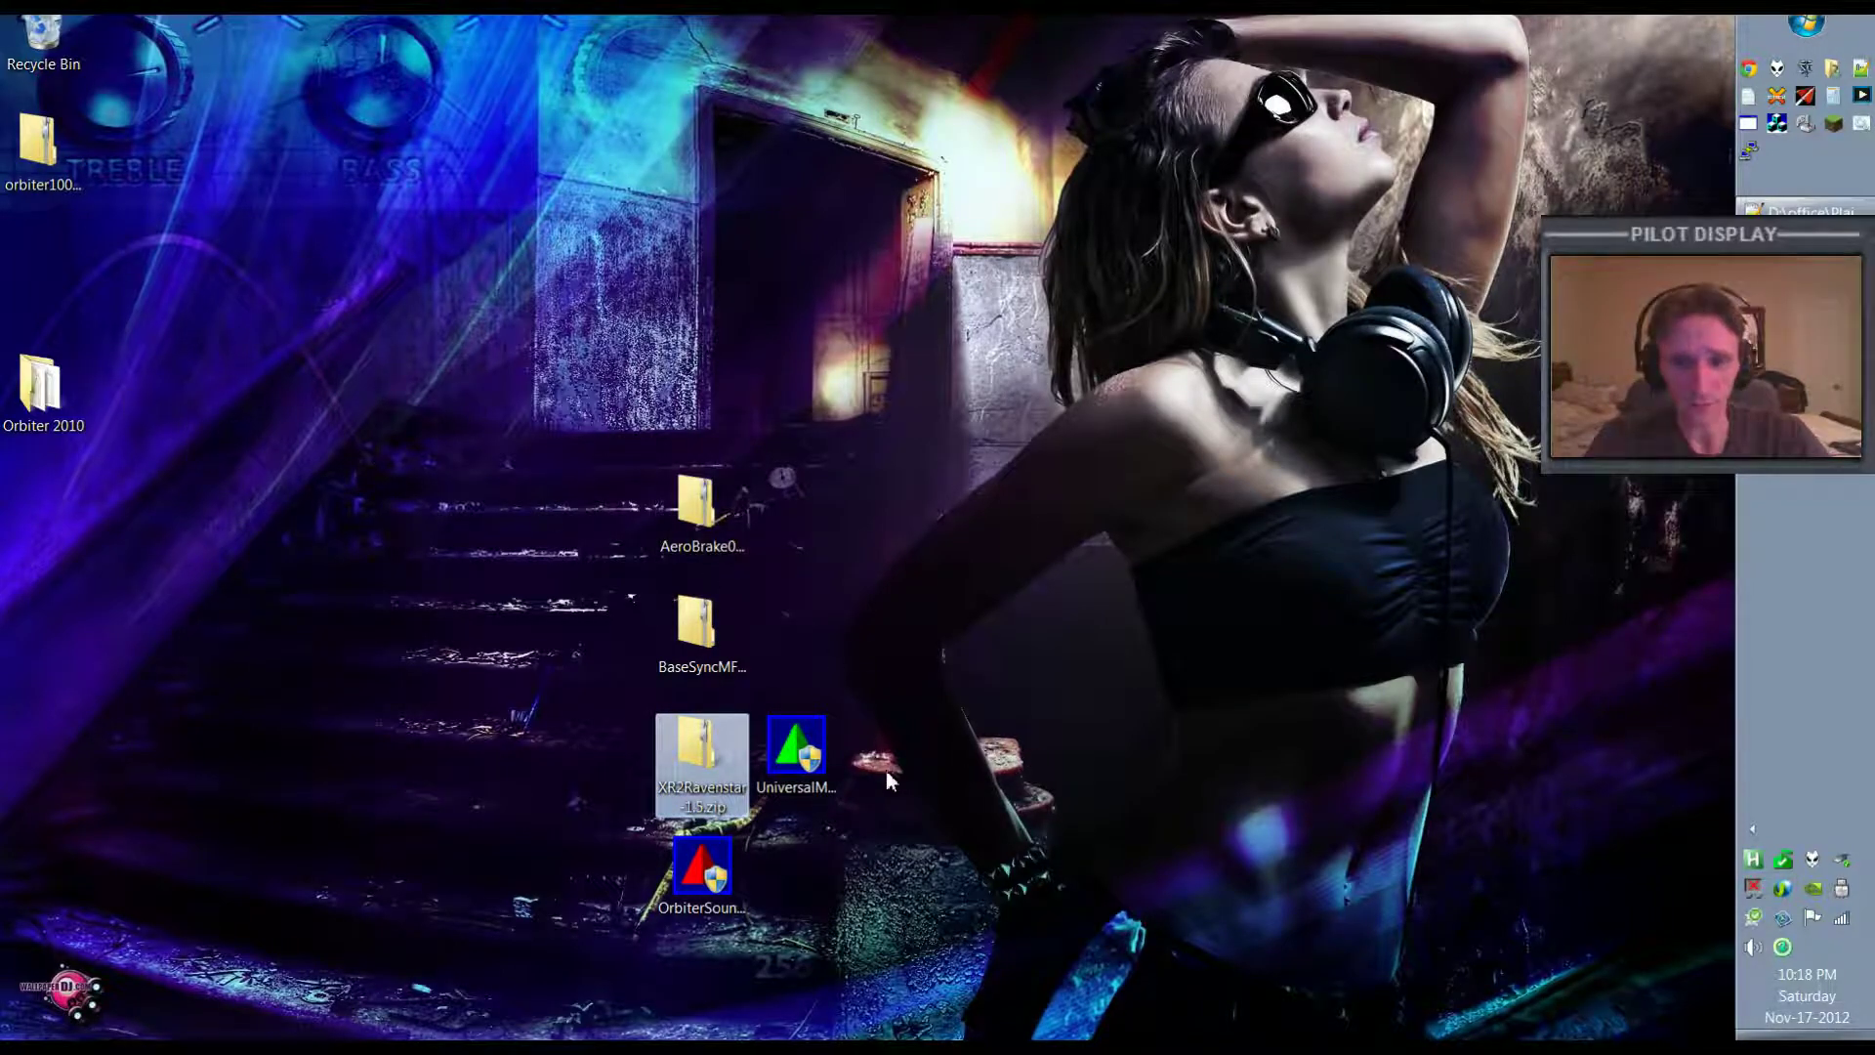
{"action": "left_click", "coordinate": [812, 760]}
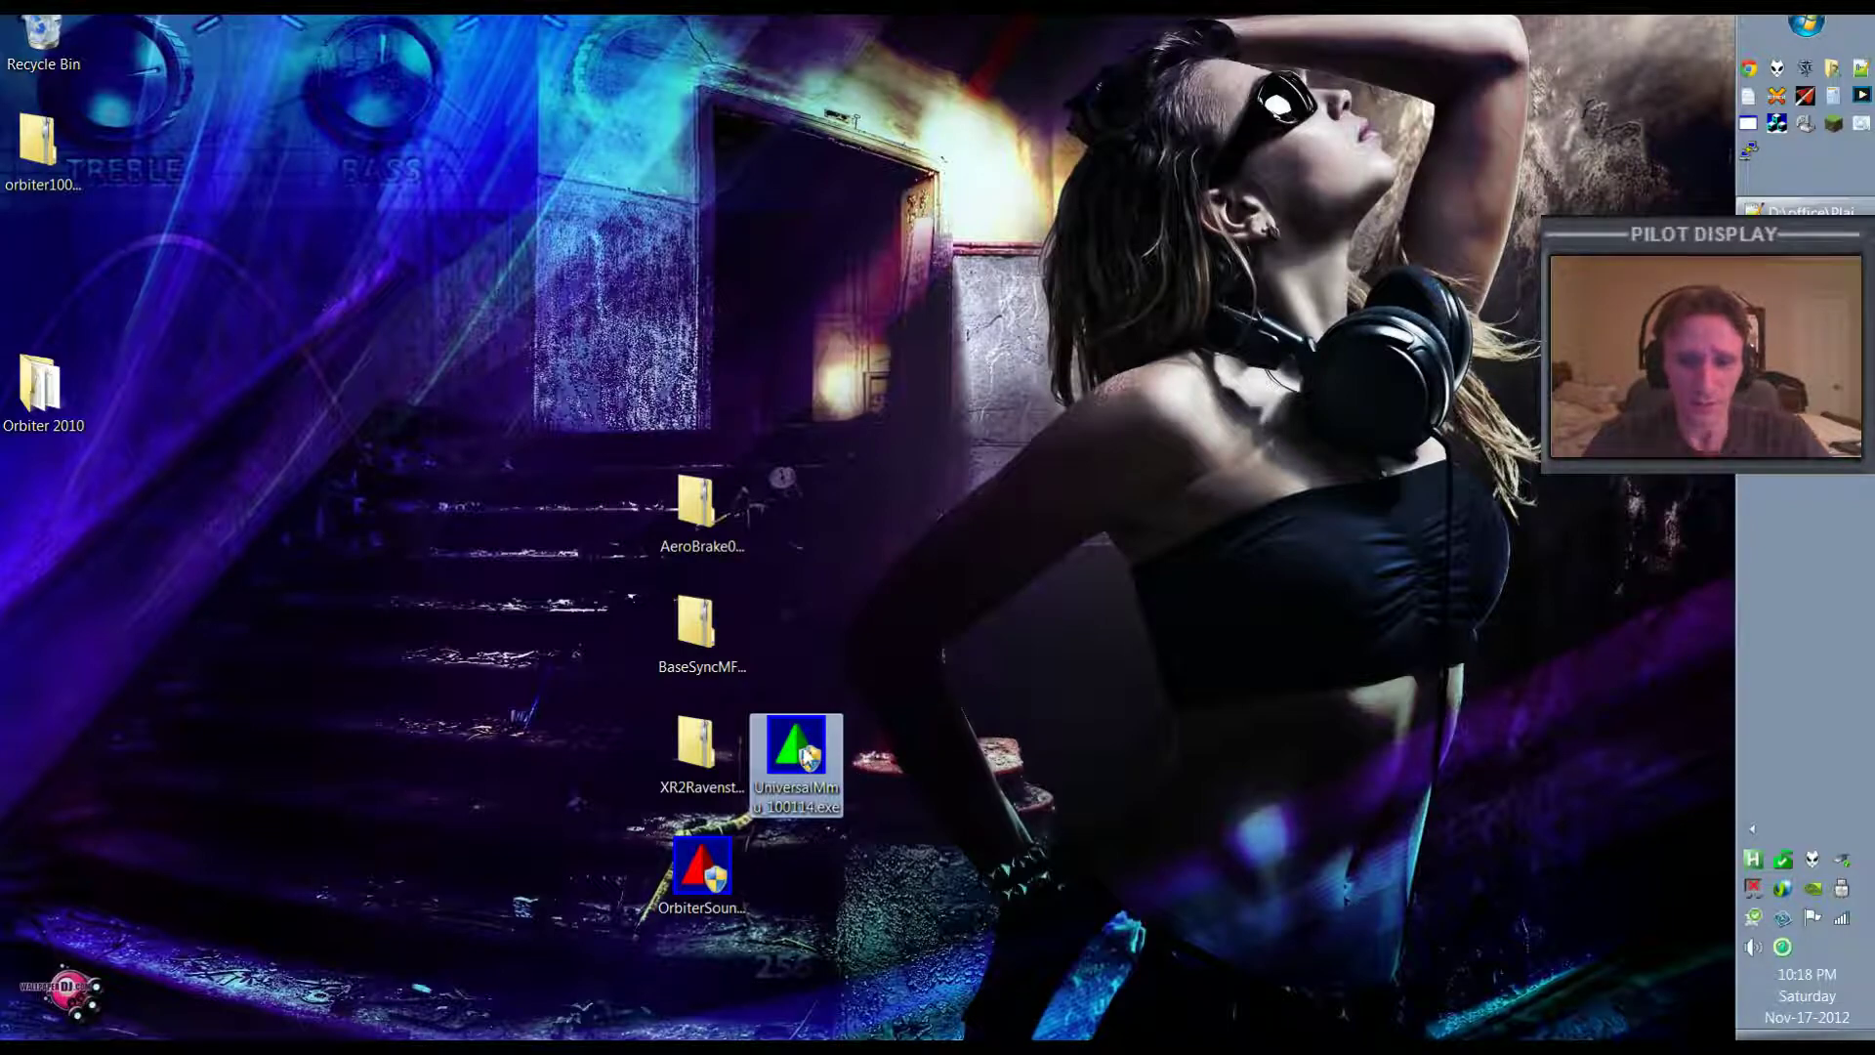
{"action": "left_click", "coordinate": [720, 754]}
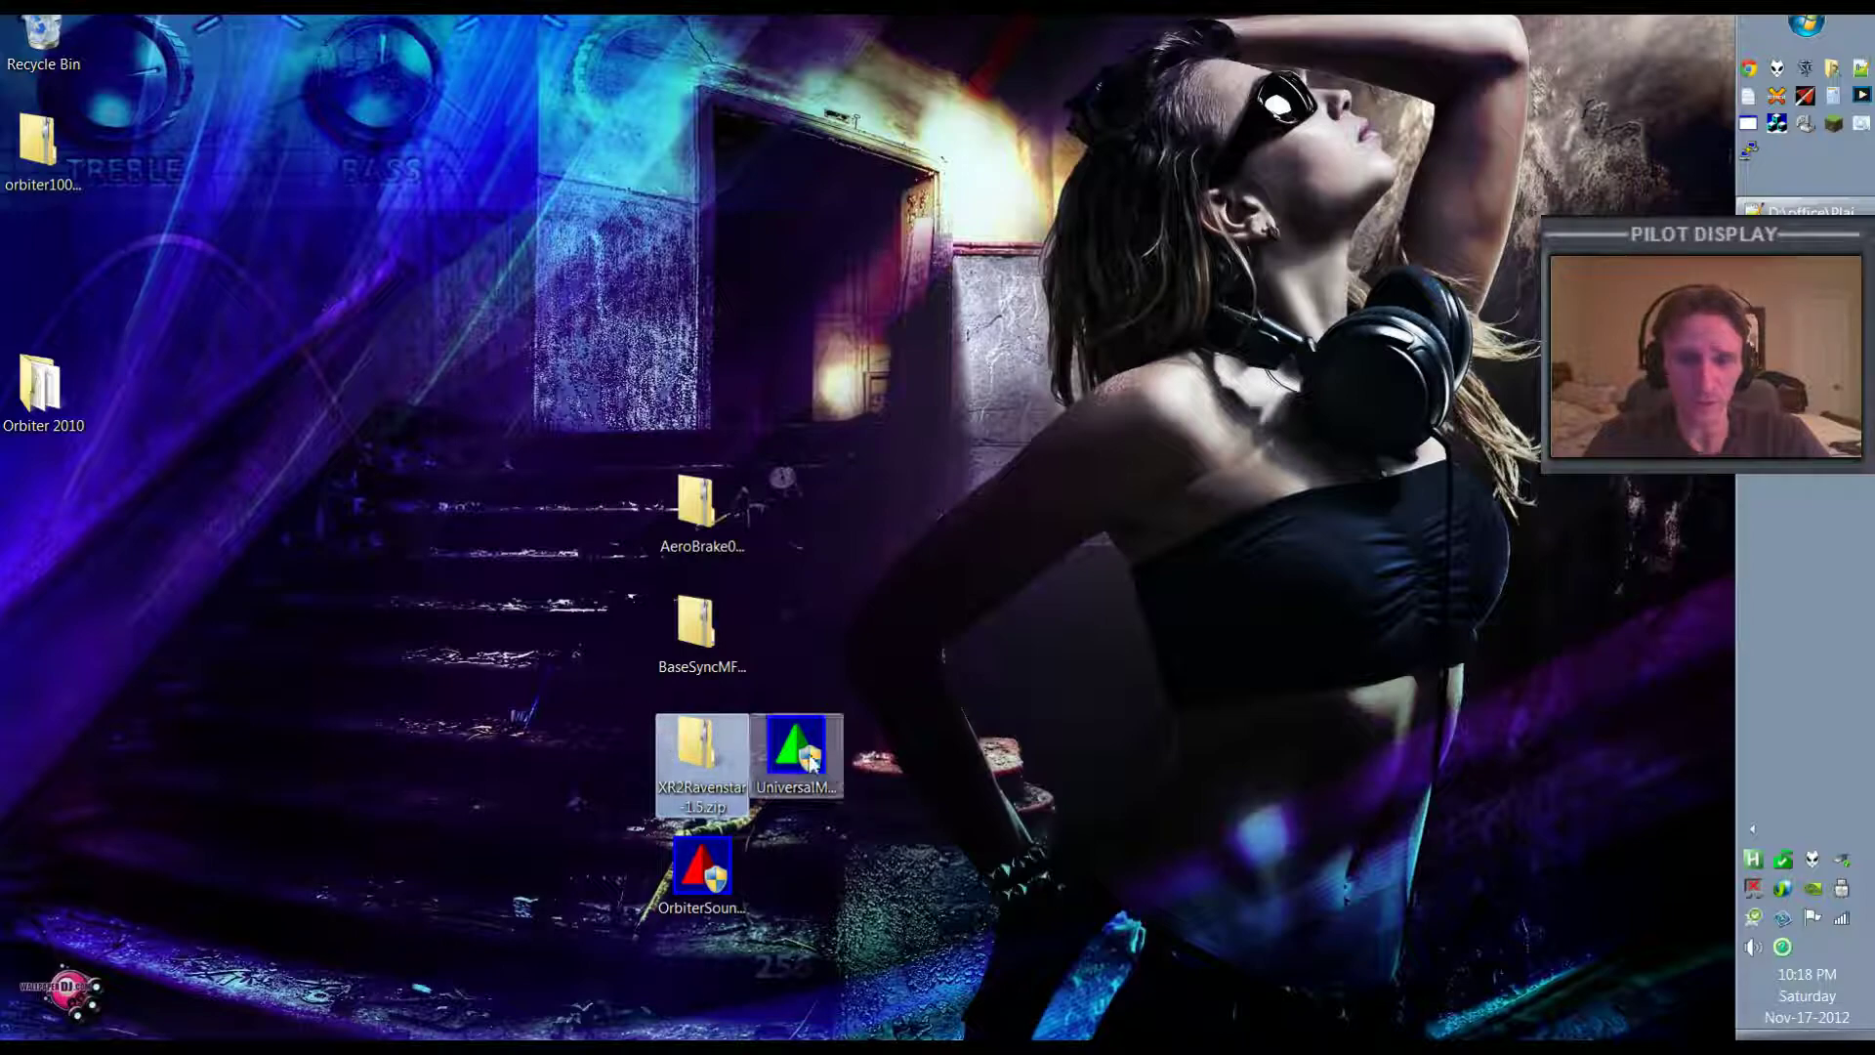
{"action": "left_click", "coordinate": [811, 762]}
{"action": "left_click", "coordinate": [709, 742]}
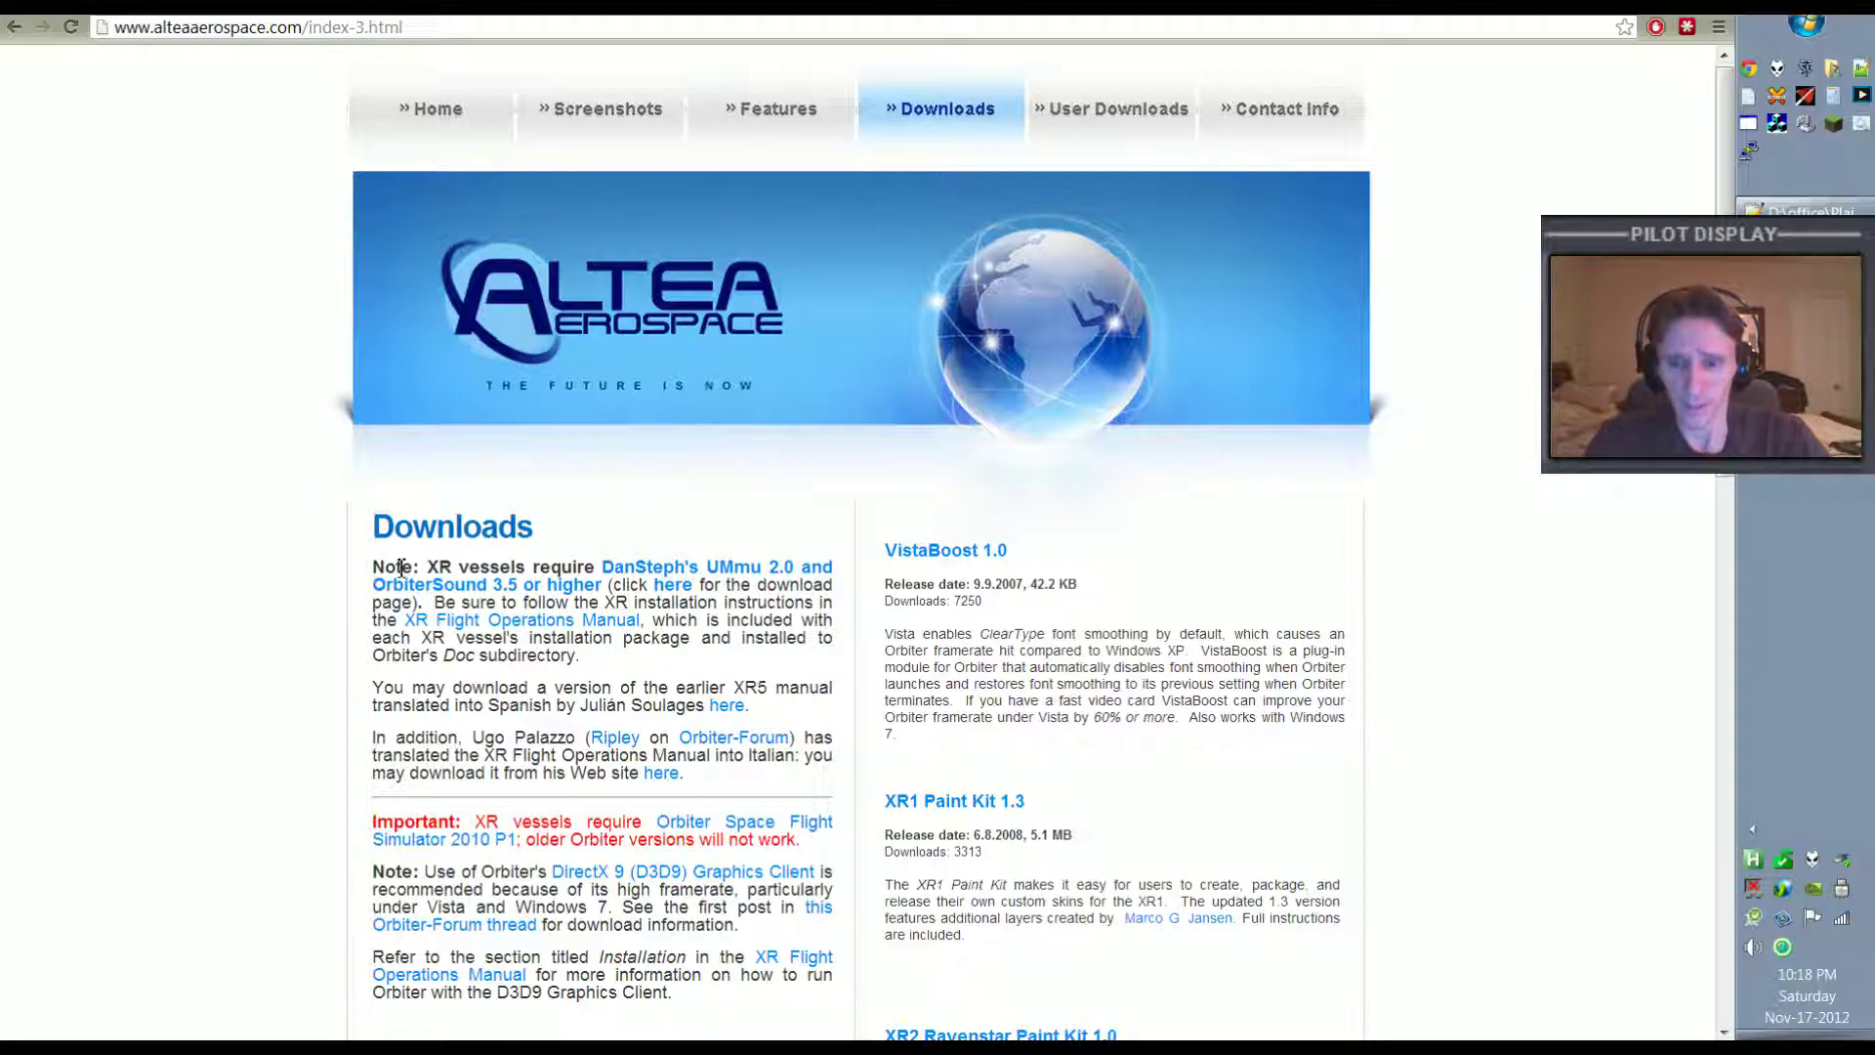
Highlight the note that XR vessels need UMmu 2.0 and OrbiterSound 3.5+, then minimize Chrome.
{"action": "left_click_drag", "start_coordinate": [377, 572], "coordinate": [601, 566]}
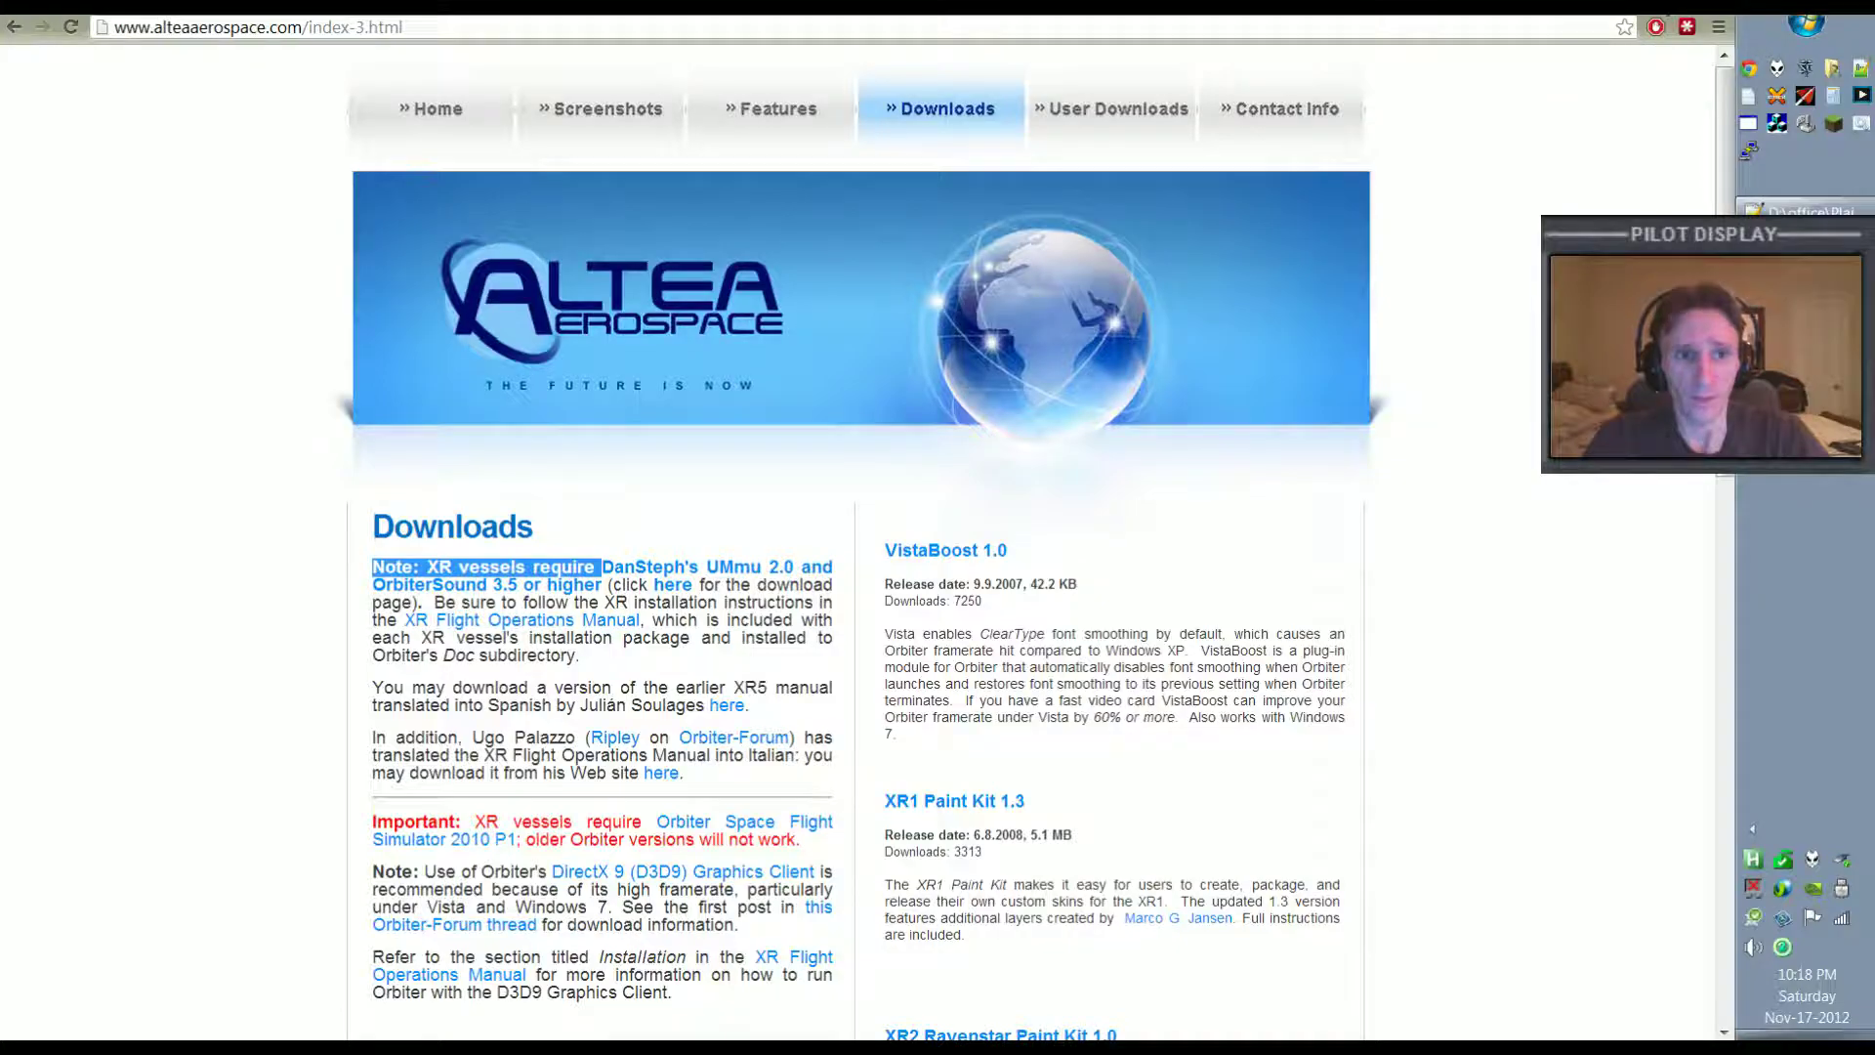
{"action": "key", "text": "super+d"}
{"action": "left_click", "coordinate": [717, 740]}
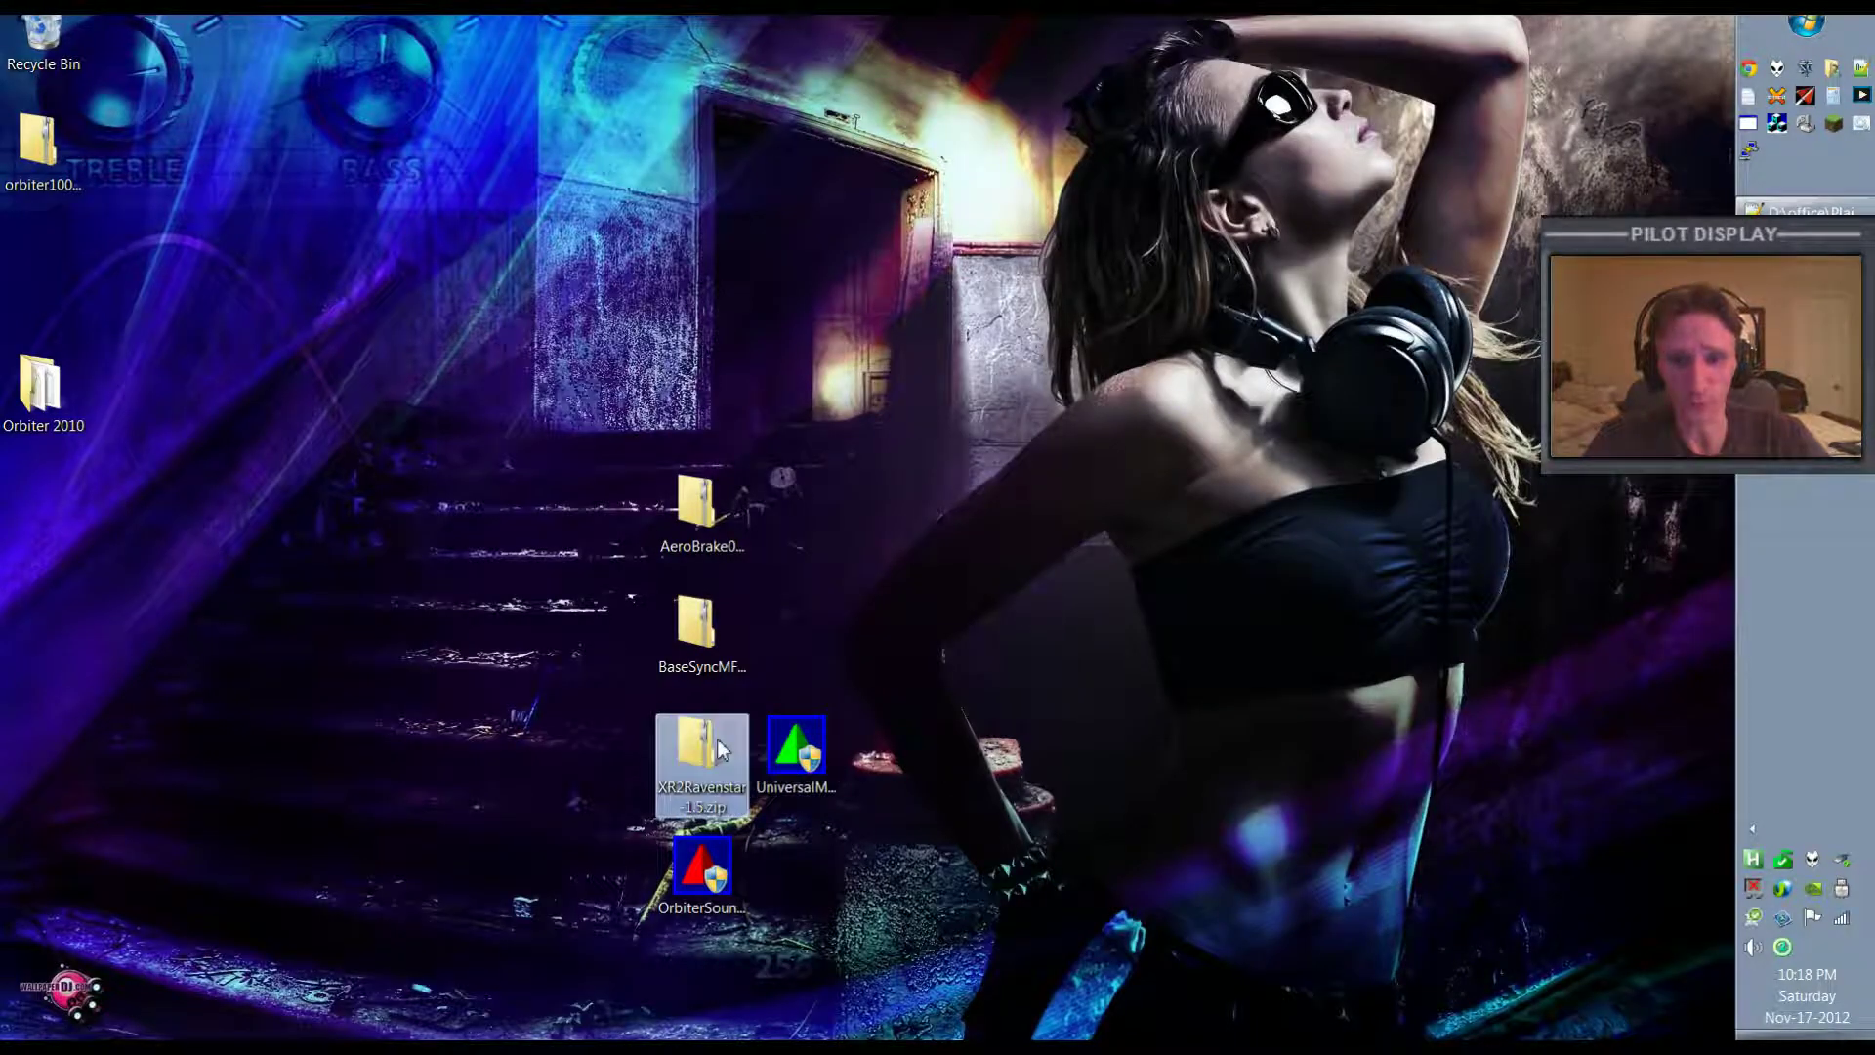
{"action": "left_click", "coordinate": [796, 750]}
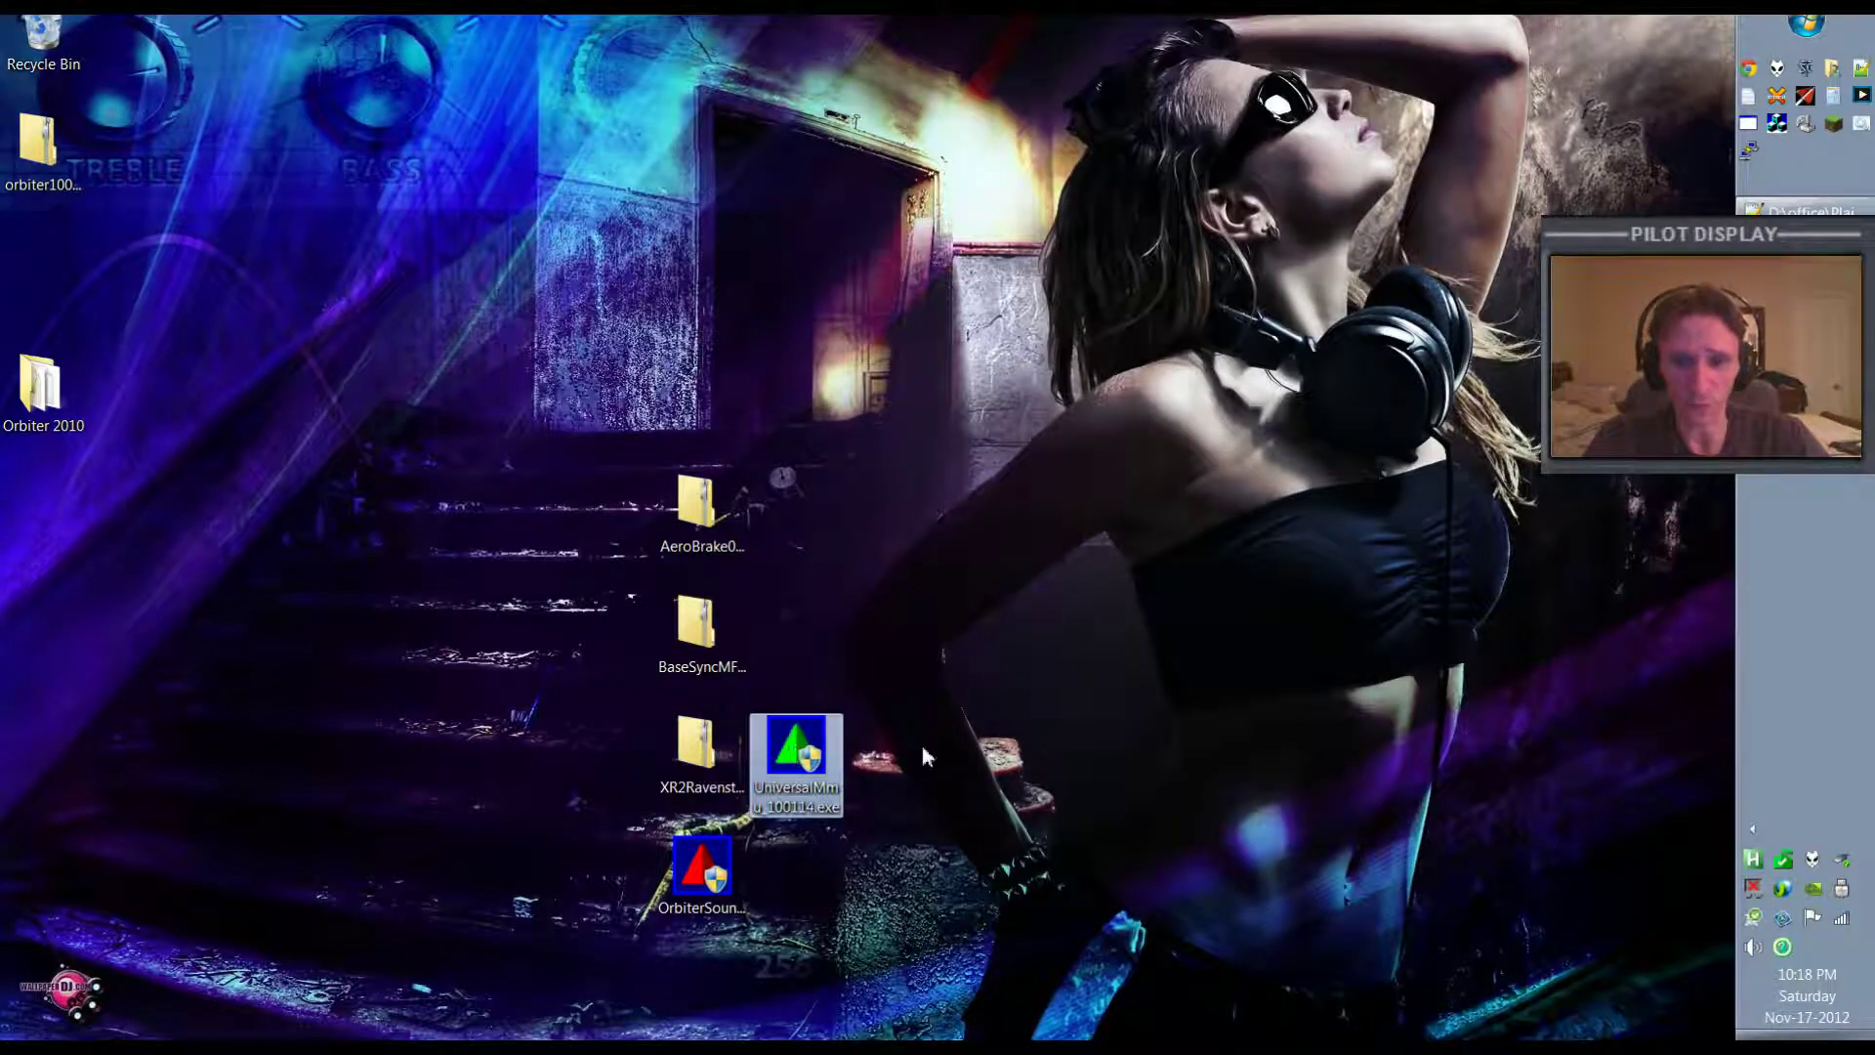
{"action": "left_click", "coordinate": [723, 894]}
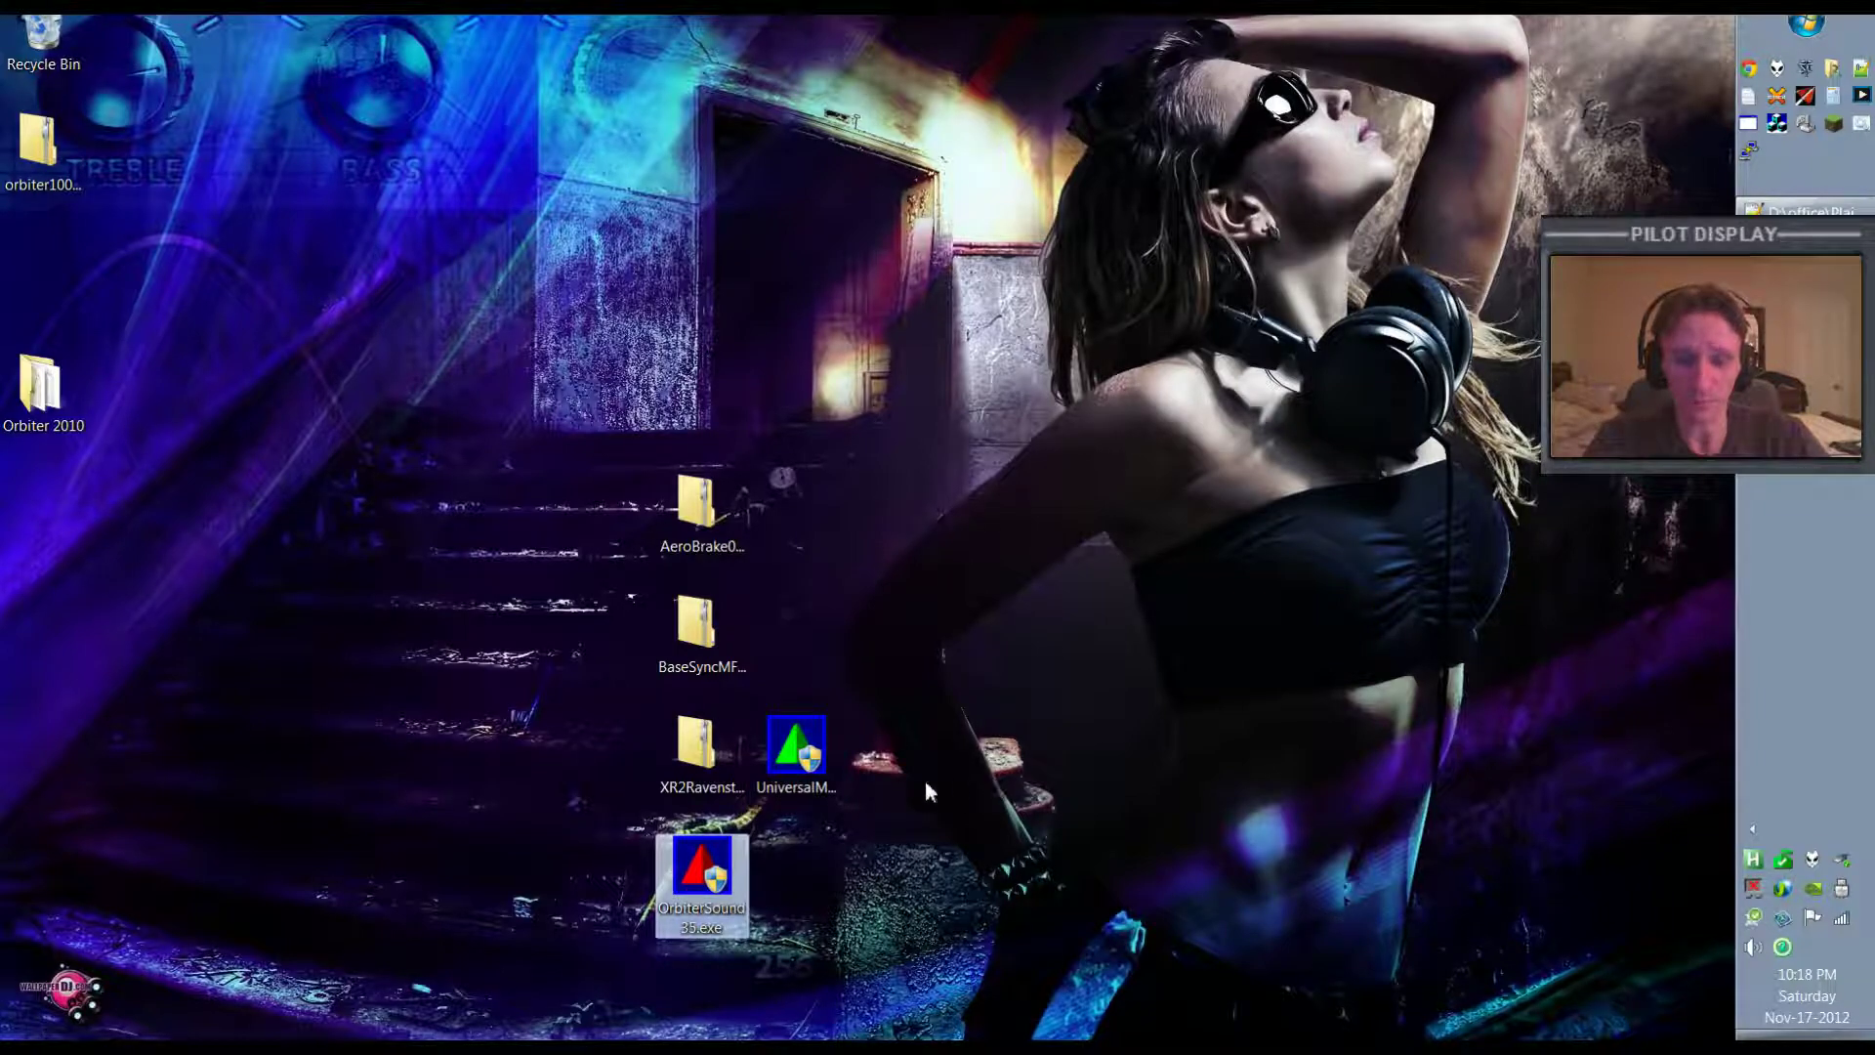
{"action": "left_click", "coordinate": [796, 747]}
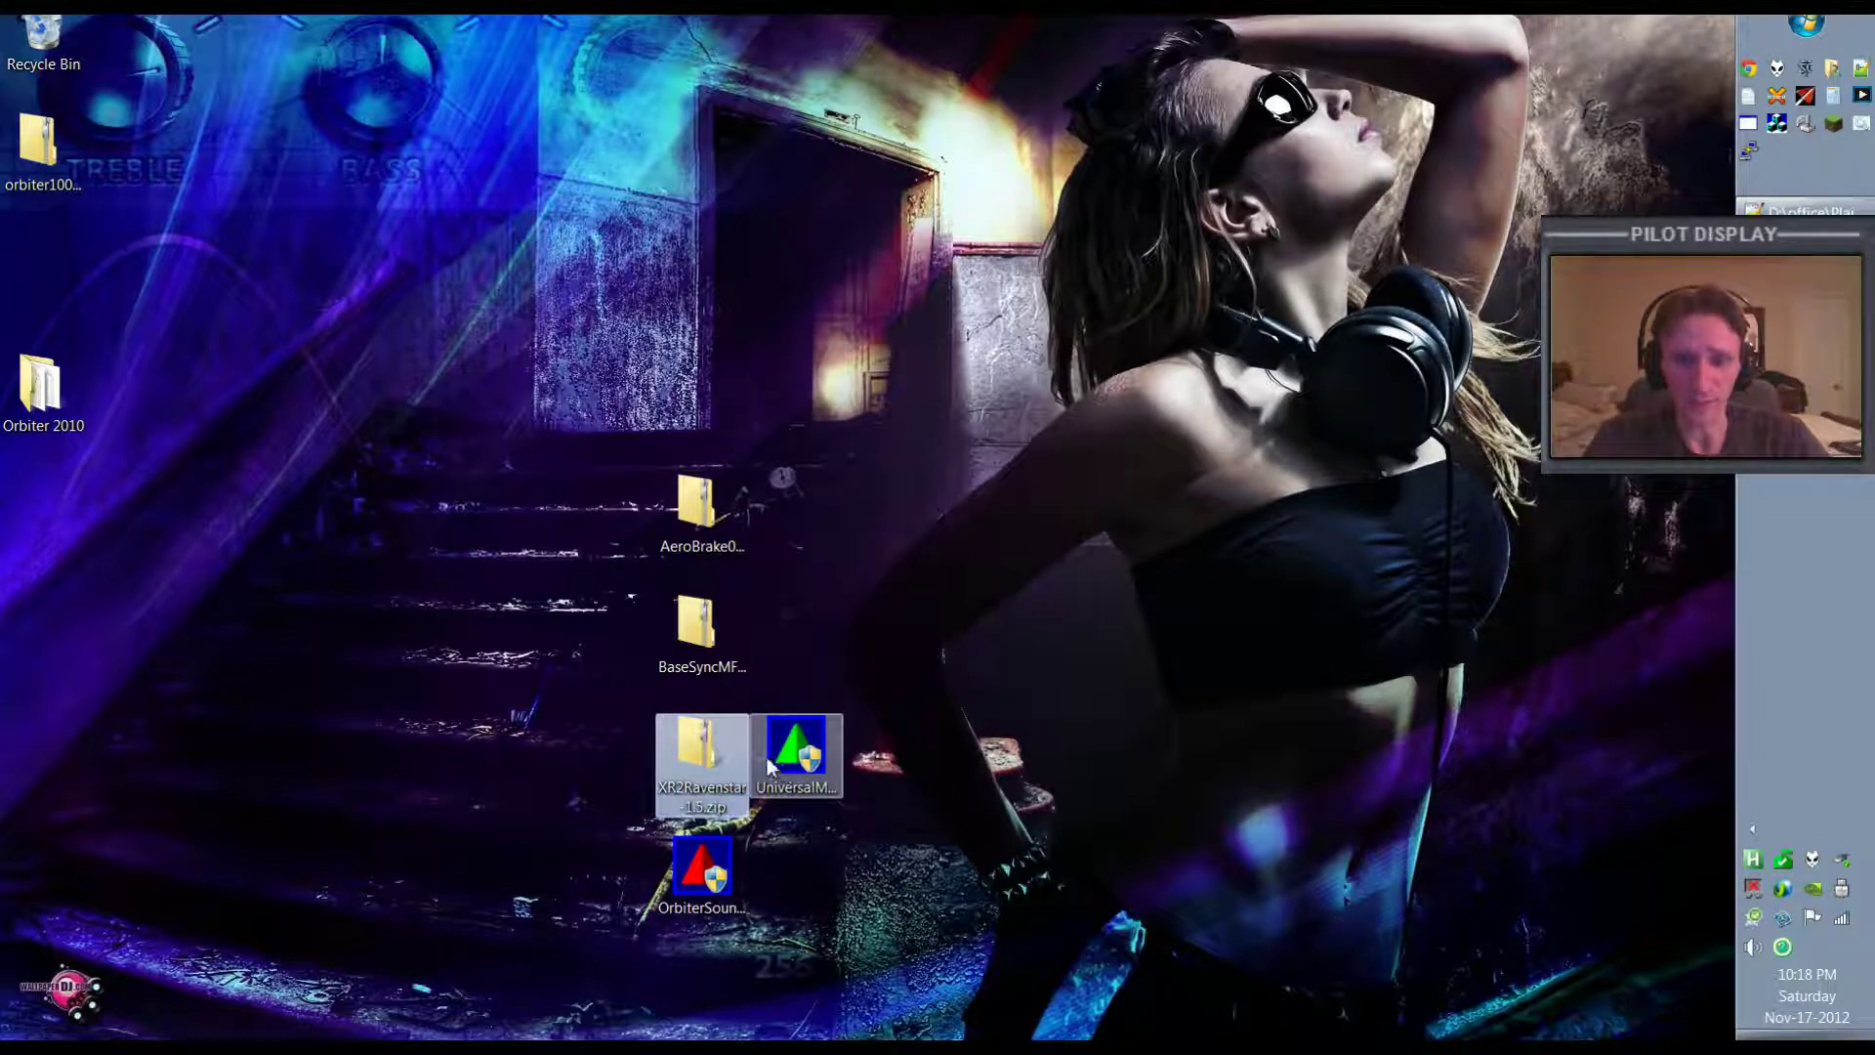
{"action": "left_click", "coordinate": [730, 861]}
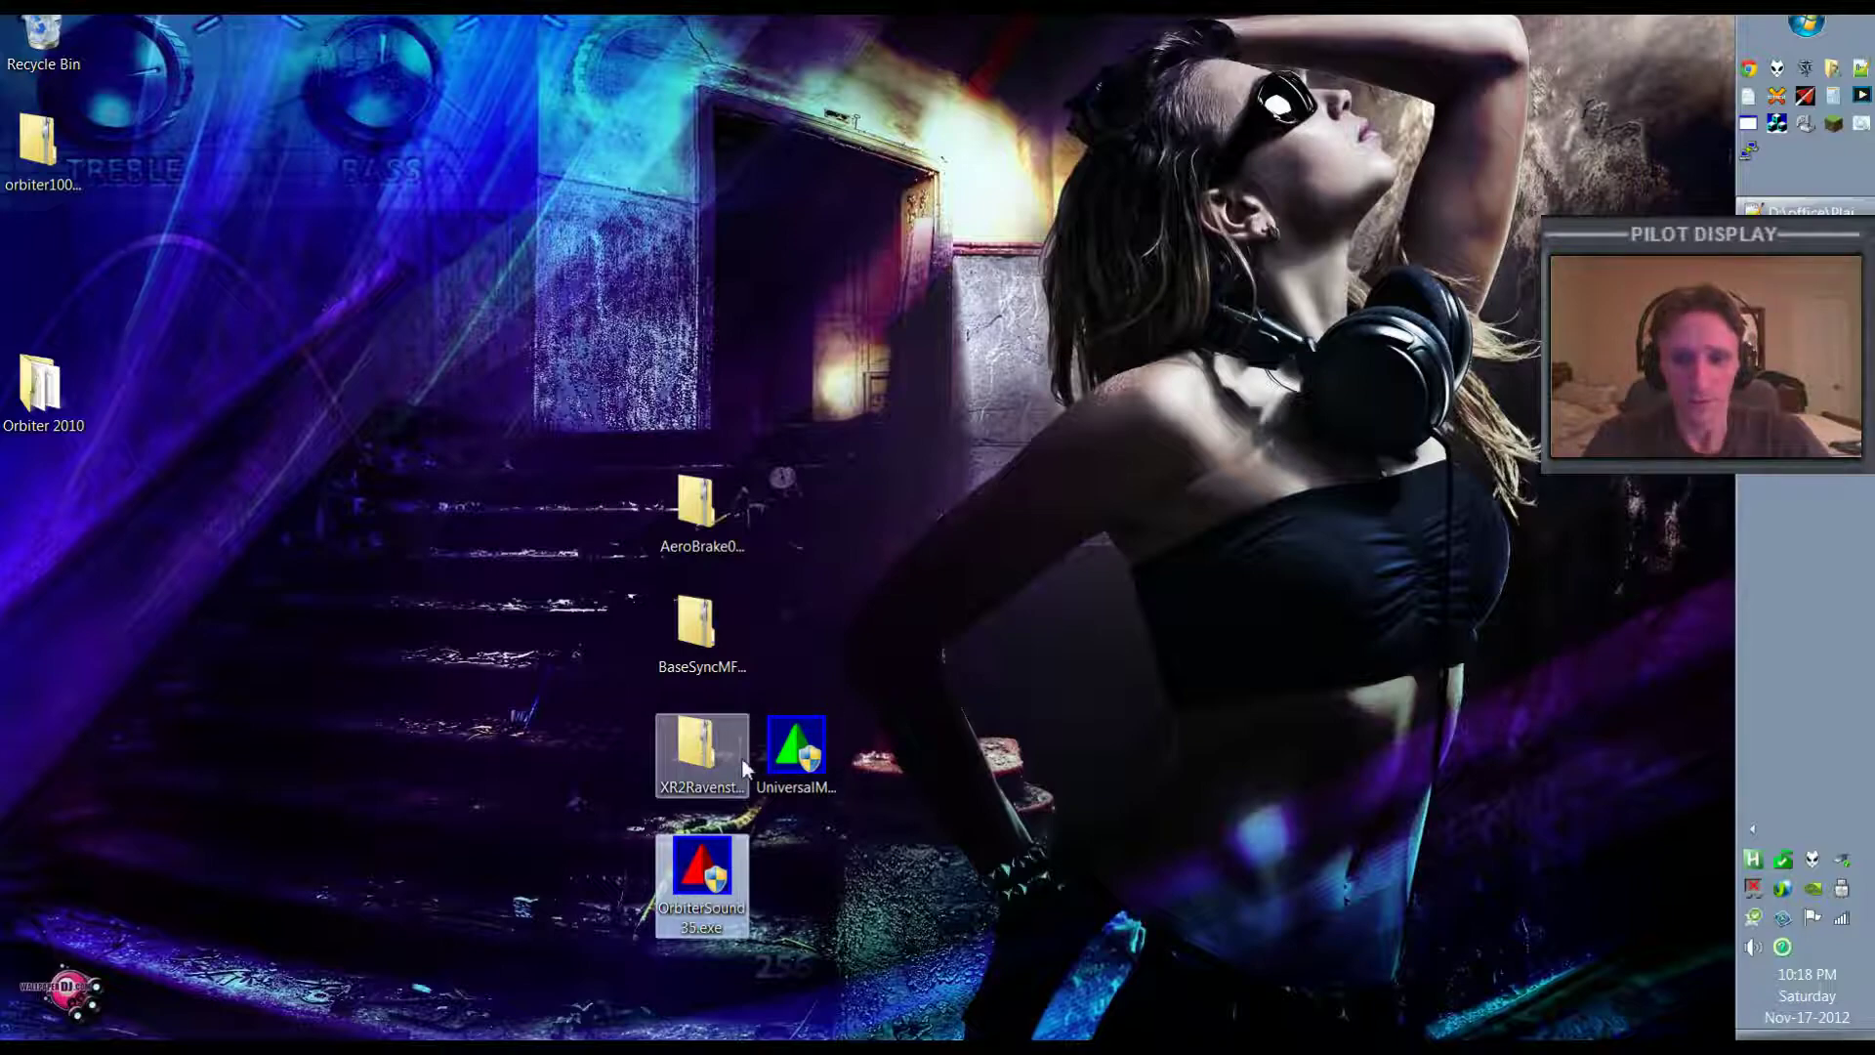
{"action": "left_click", "coordinate": [699, 752]}
{"action": "left_click", "coordinate": [796, 747]}
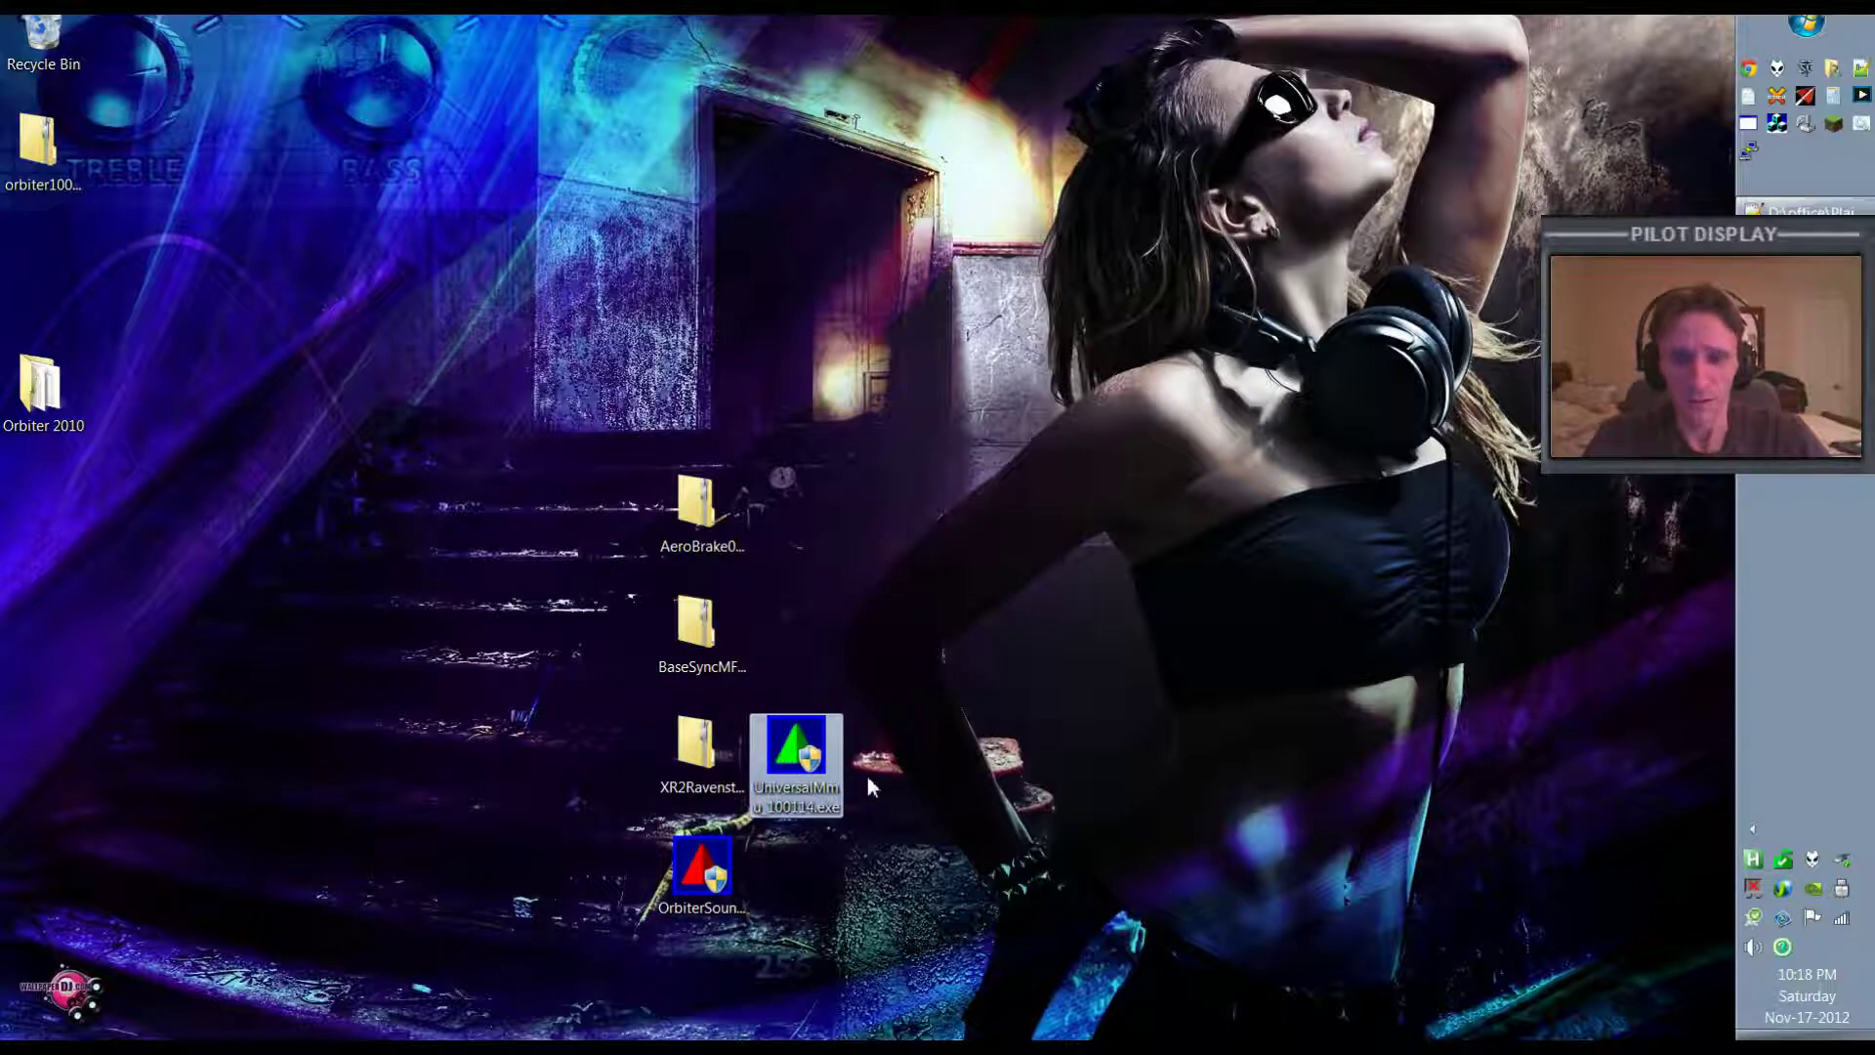
{"action": "left_click", "coordinate": [701, 867]}
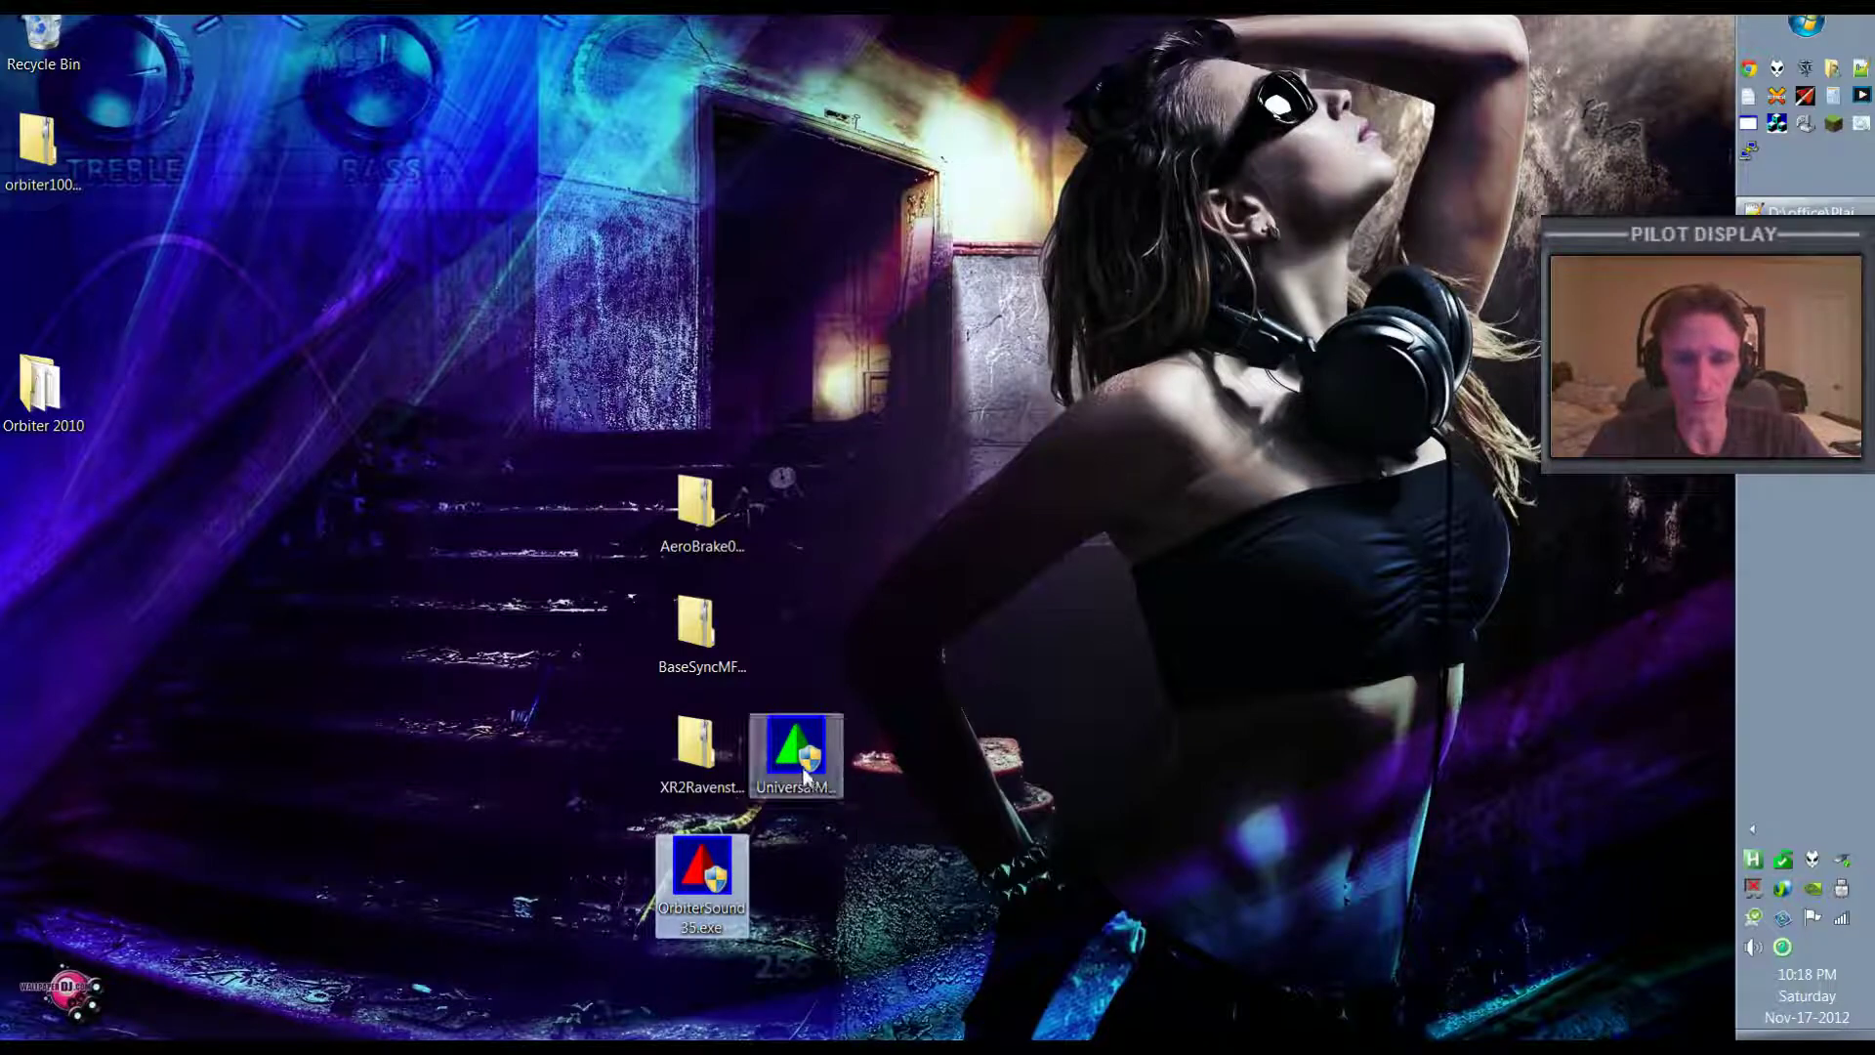
{"action": "left_click", "coordinate": [698, 747]}
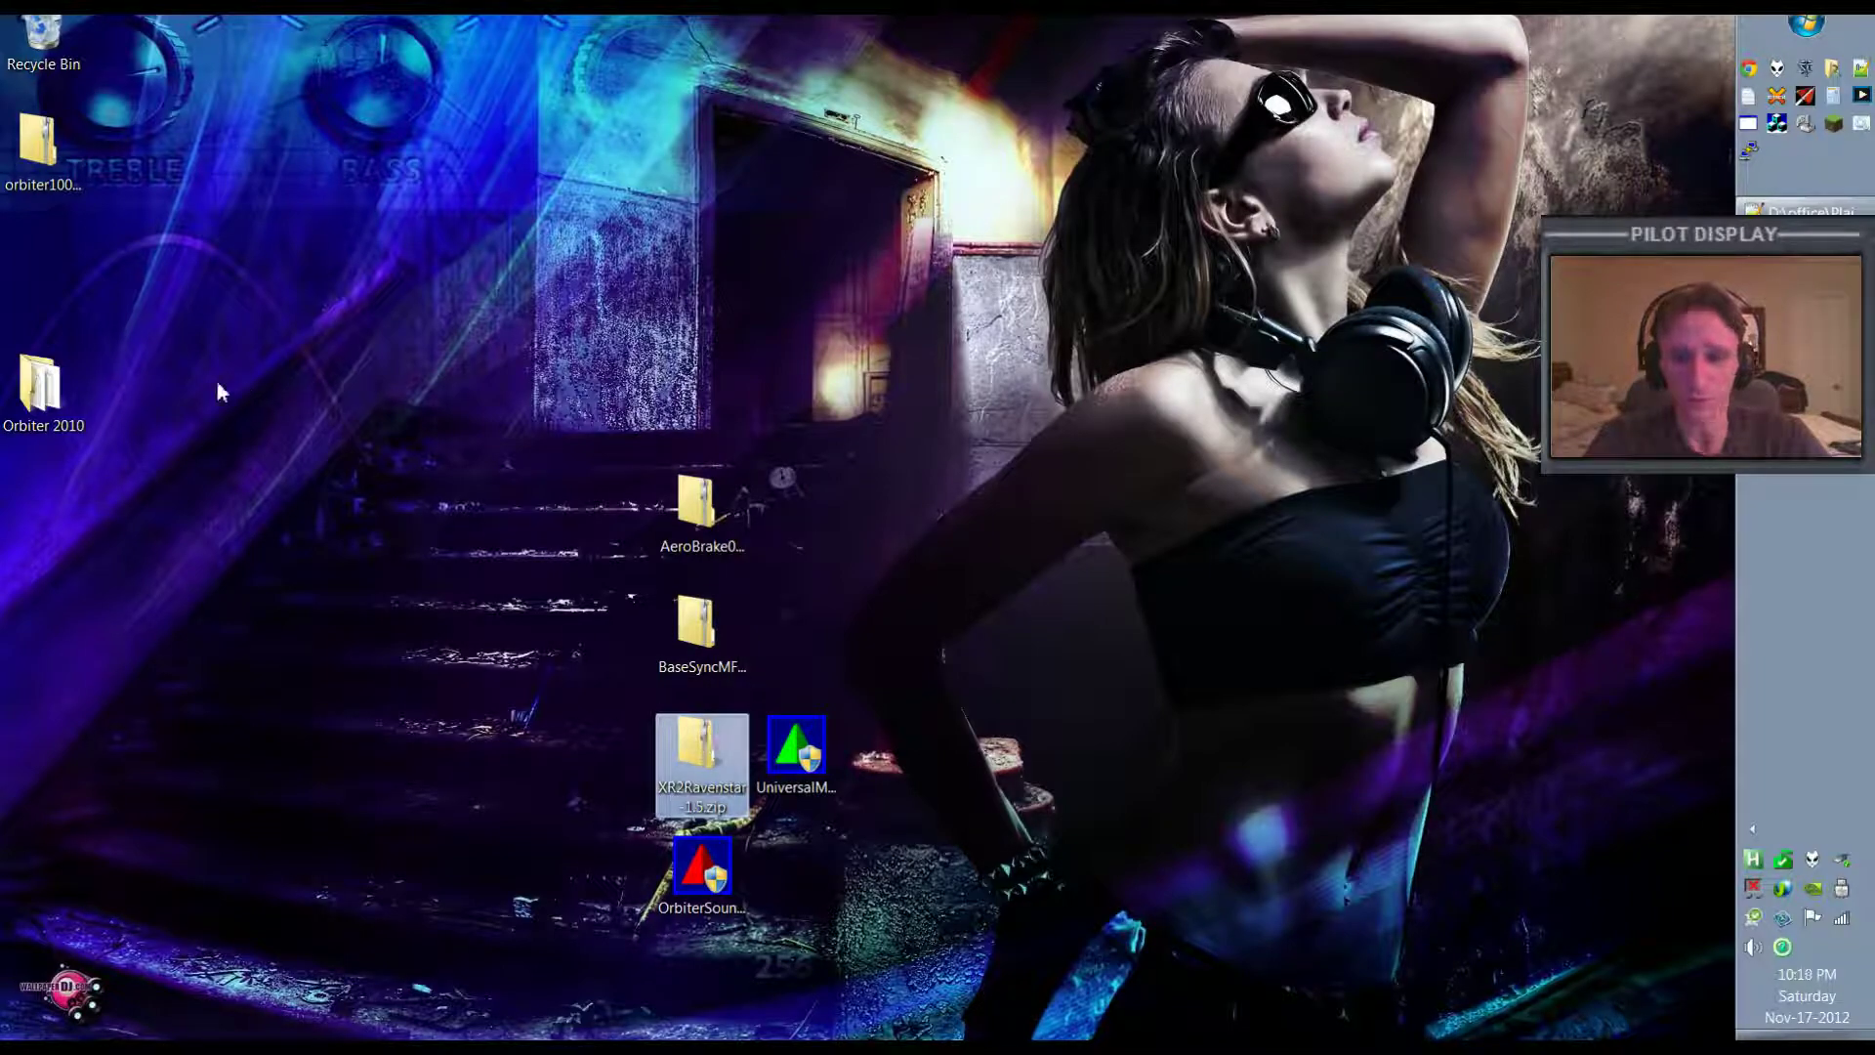
{"action": "left_click", "coordinate": [727, 874]}
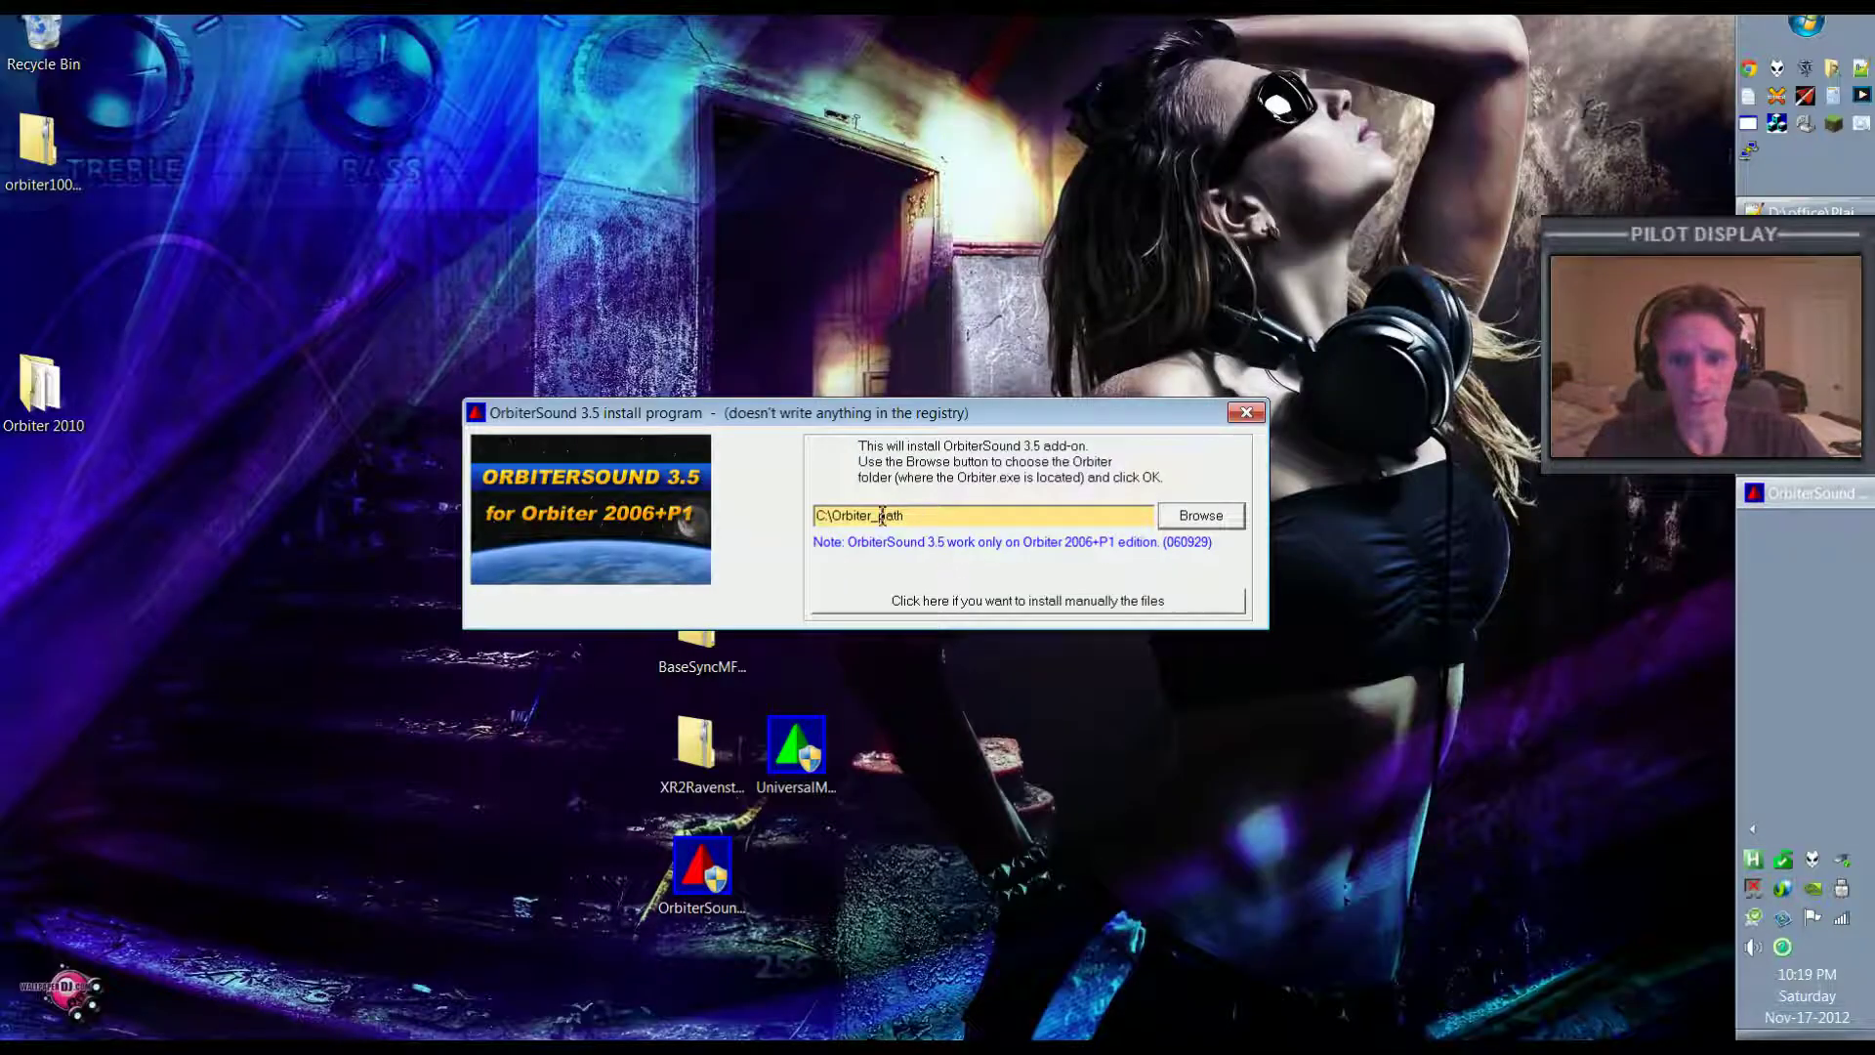
Replace C:\Orbiter_path with the Desktop's Orbiter 2010 folder via Browse.
{"action": "left_click_drag", "start_coordinate": [823, 515], "coordinate": [967, 516]}
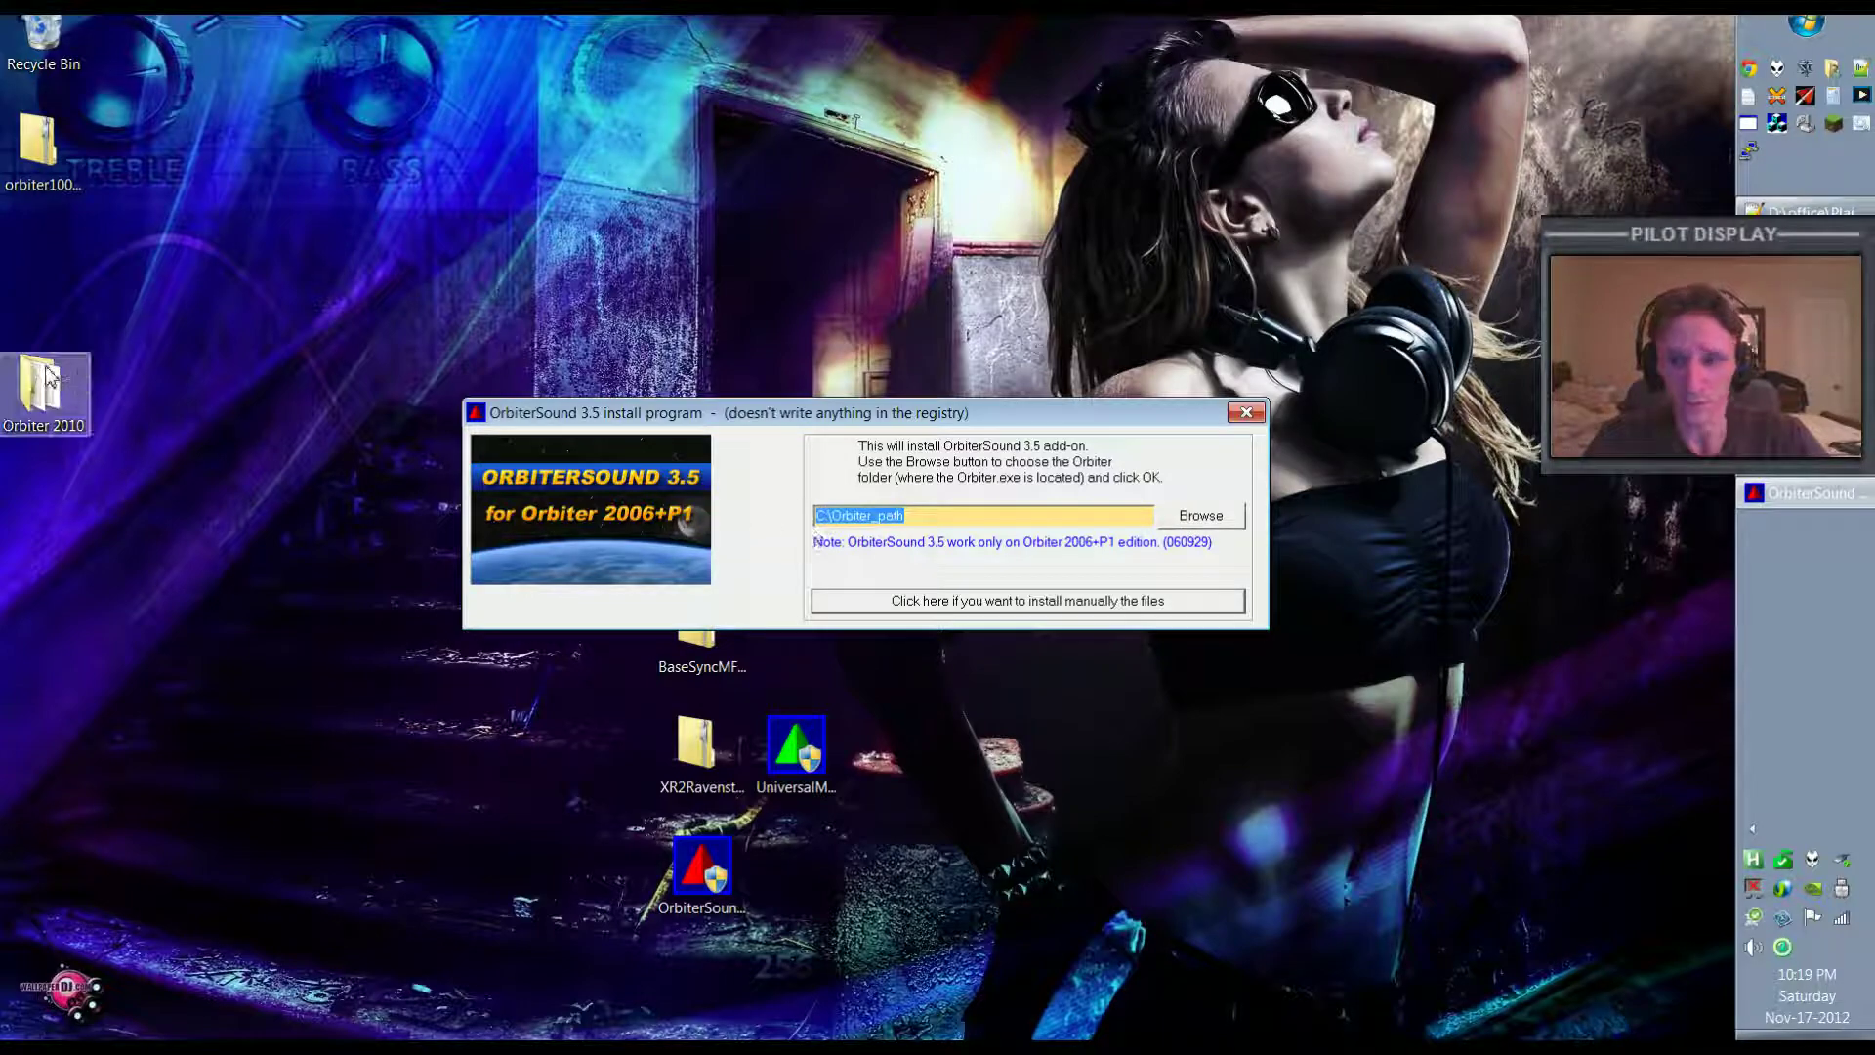
{"action": "left_click", "coordinate": [1201, 515]}
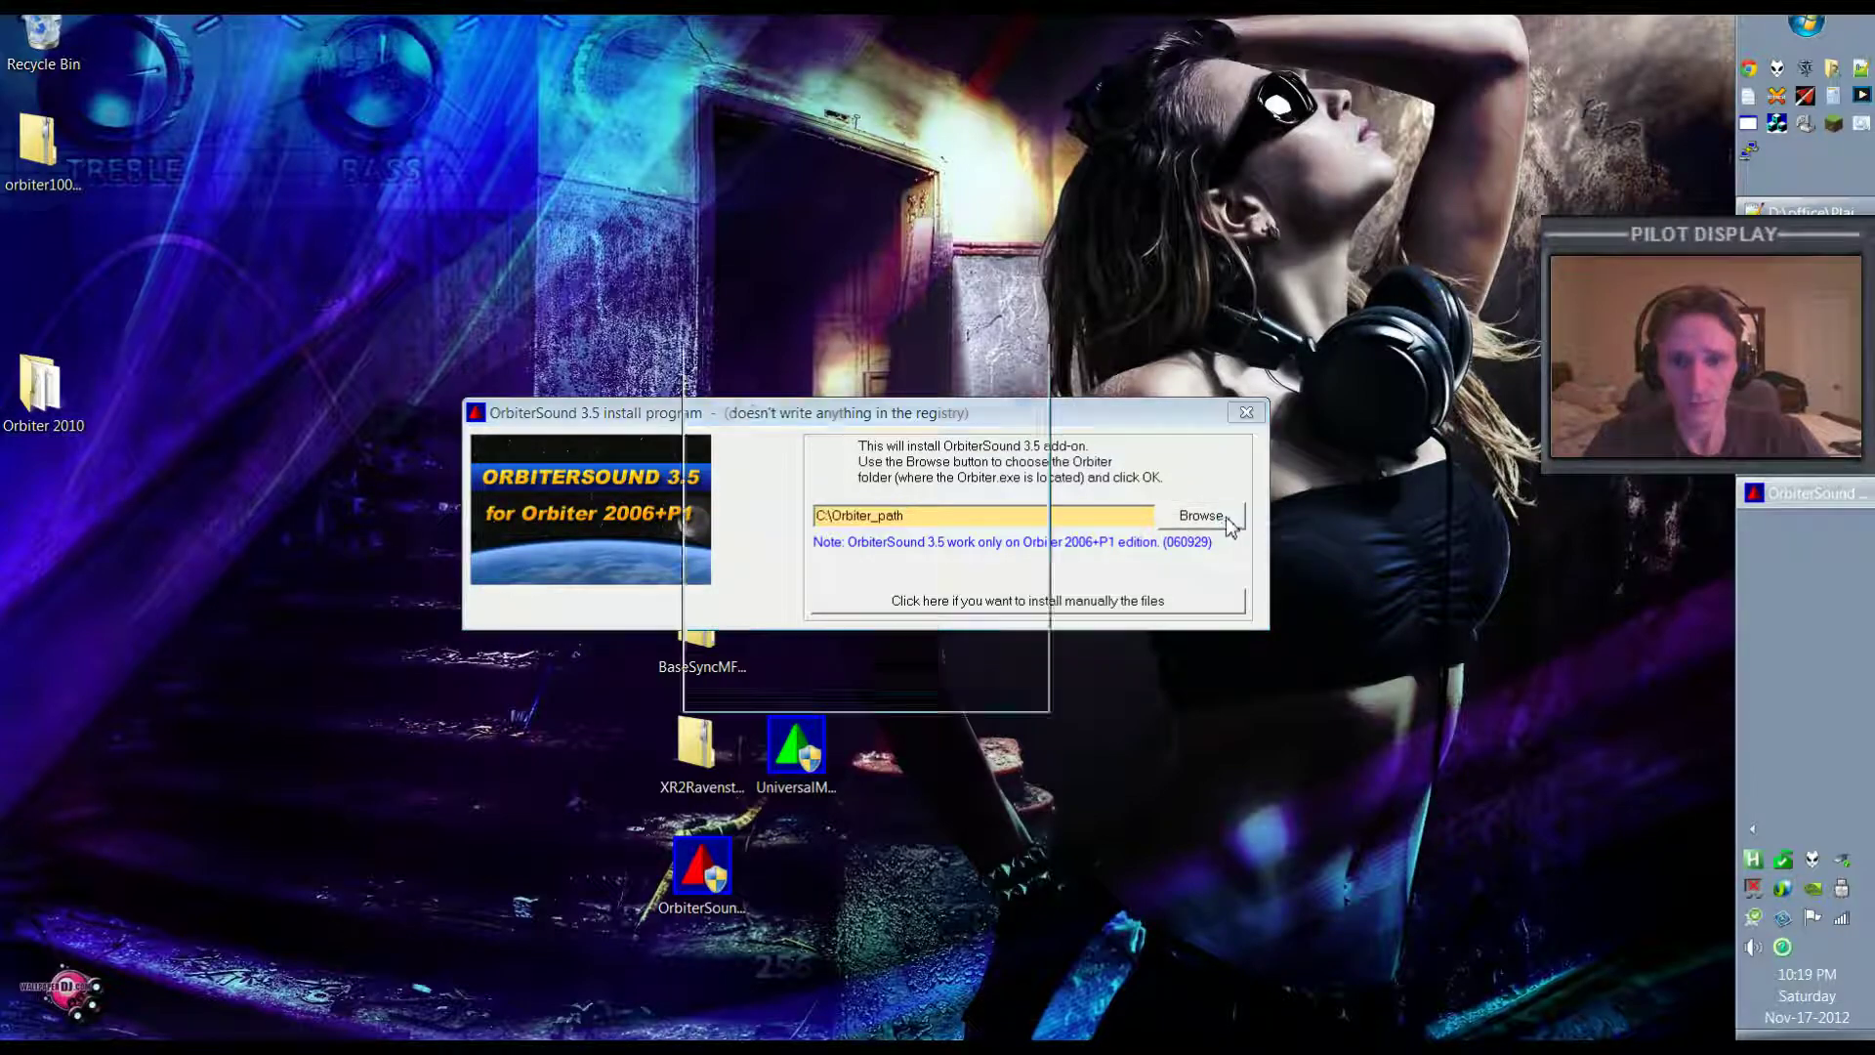
{"action": "left_click_drag", "start_coordinate": [1025, 503], "coordinate": [1026, 564]}
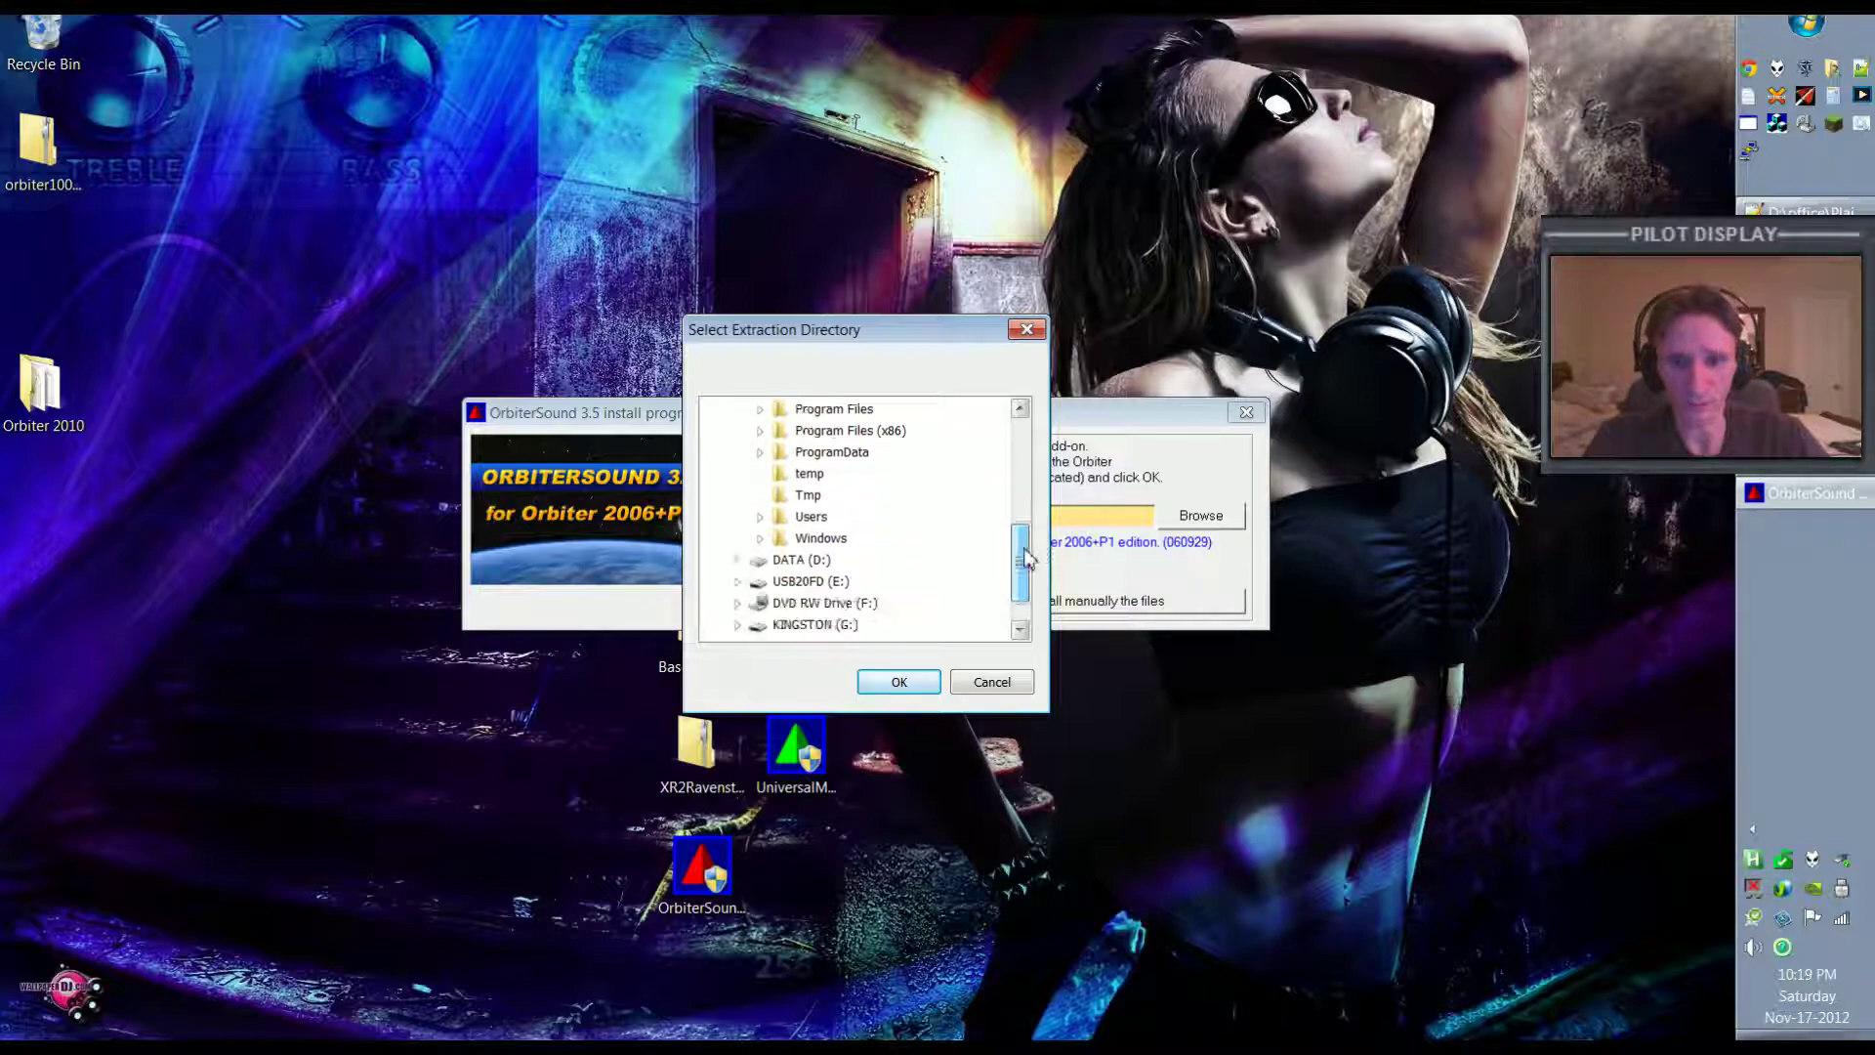
{"action": "left_click", "coordinate": [761, 516]}
{"action": "left_click", "coordinate": [783, 538]}
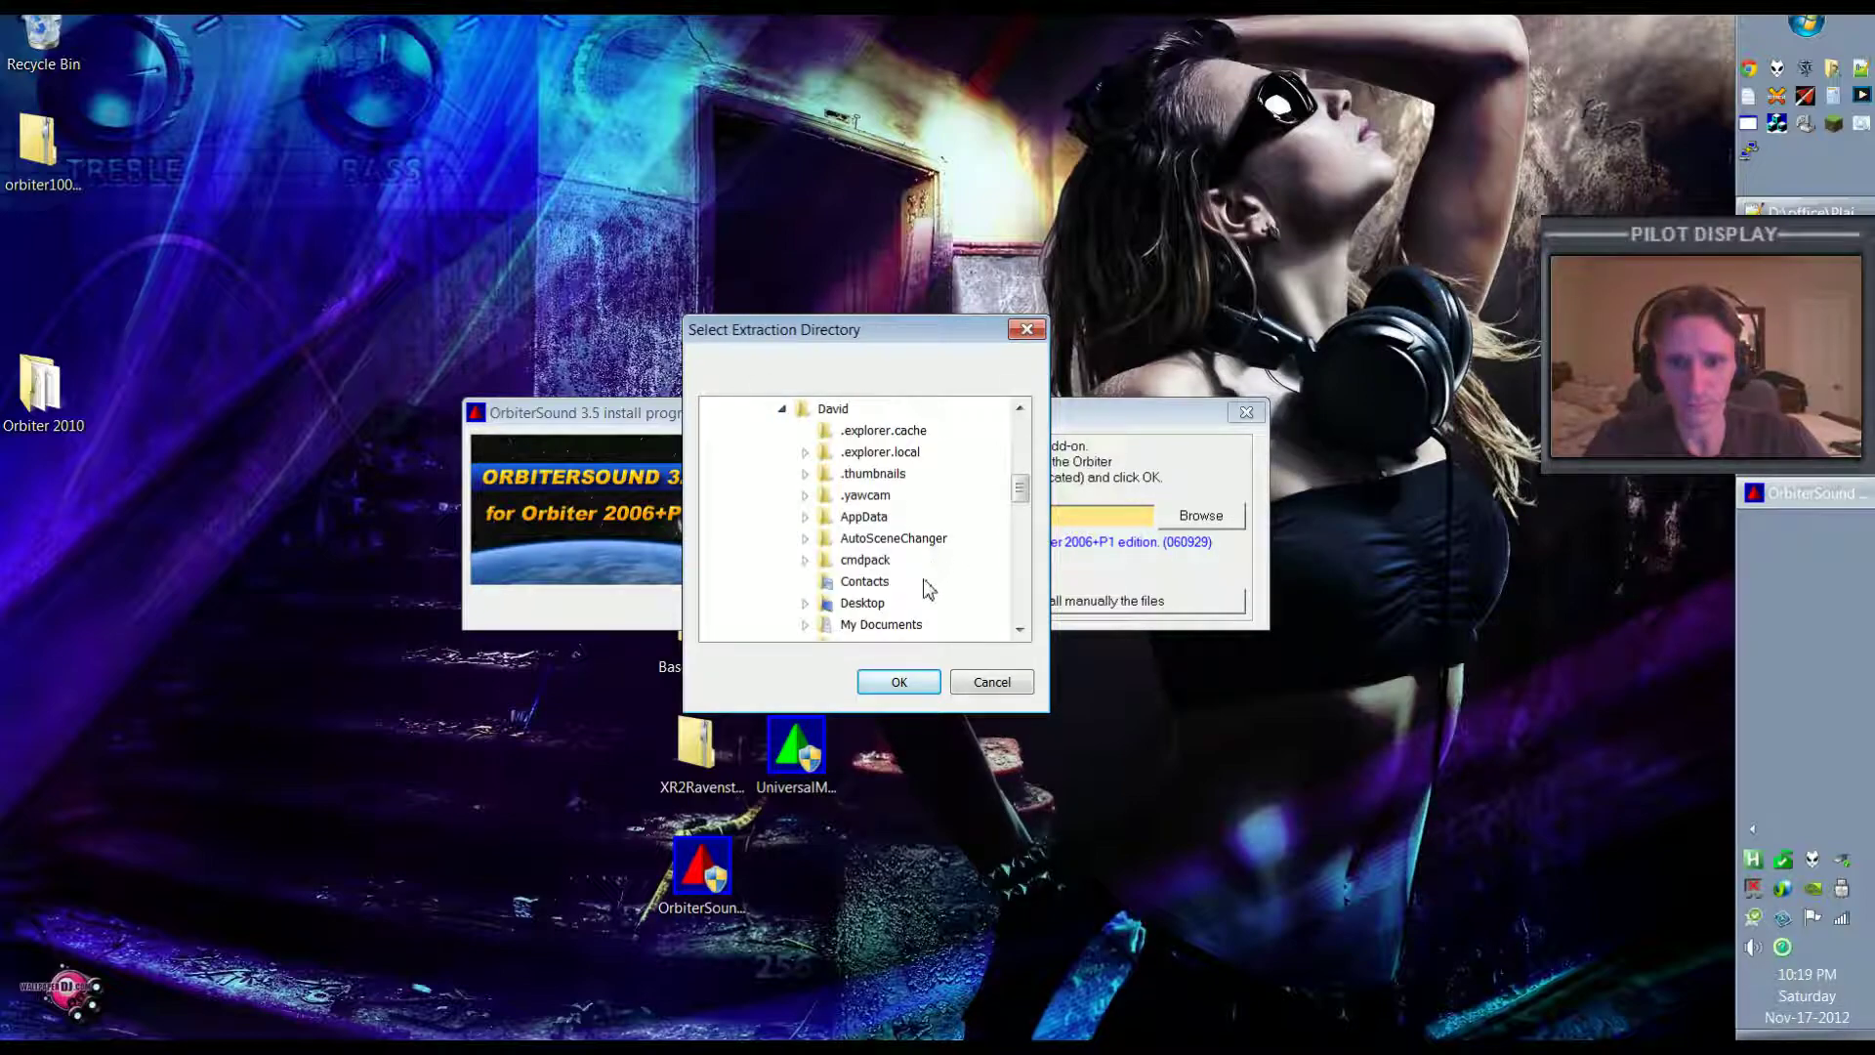
{"action": "left_click", "coordinate": [865, 604]}
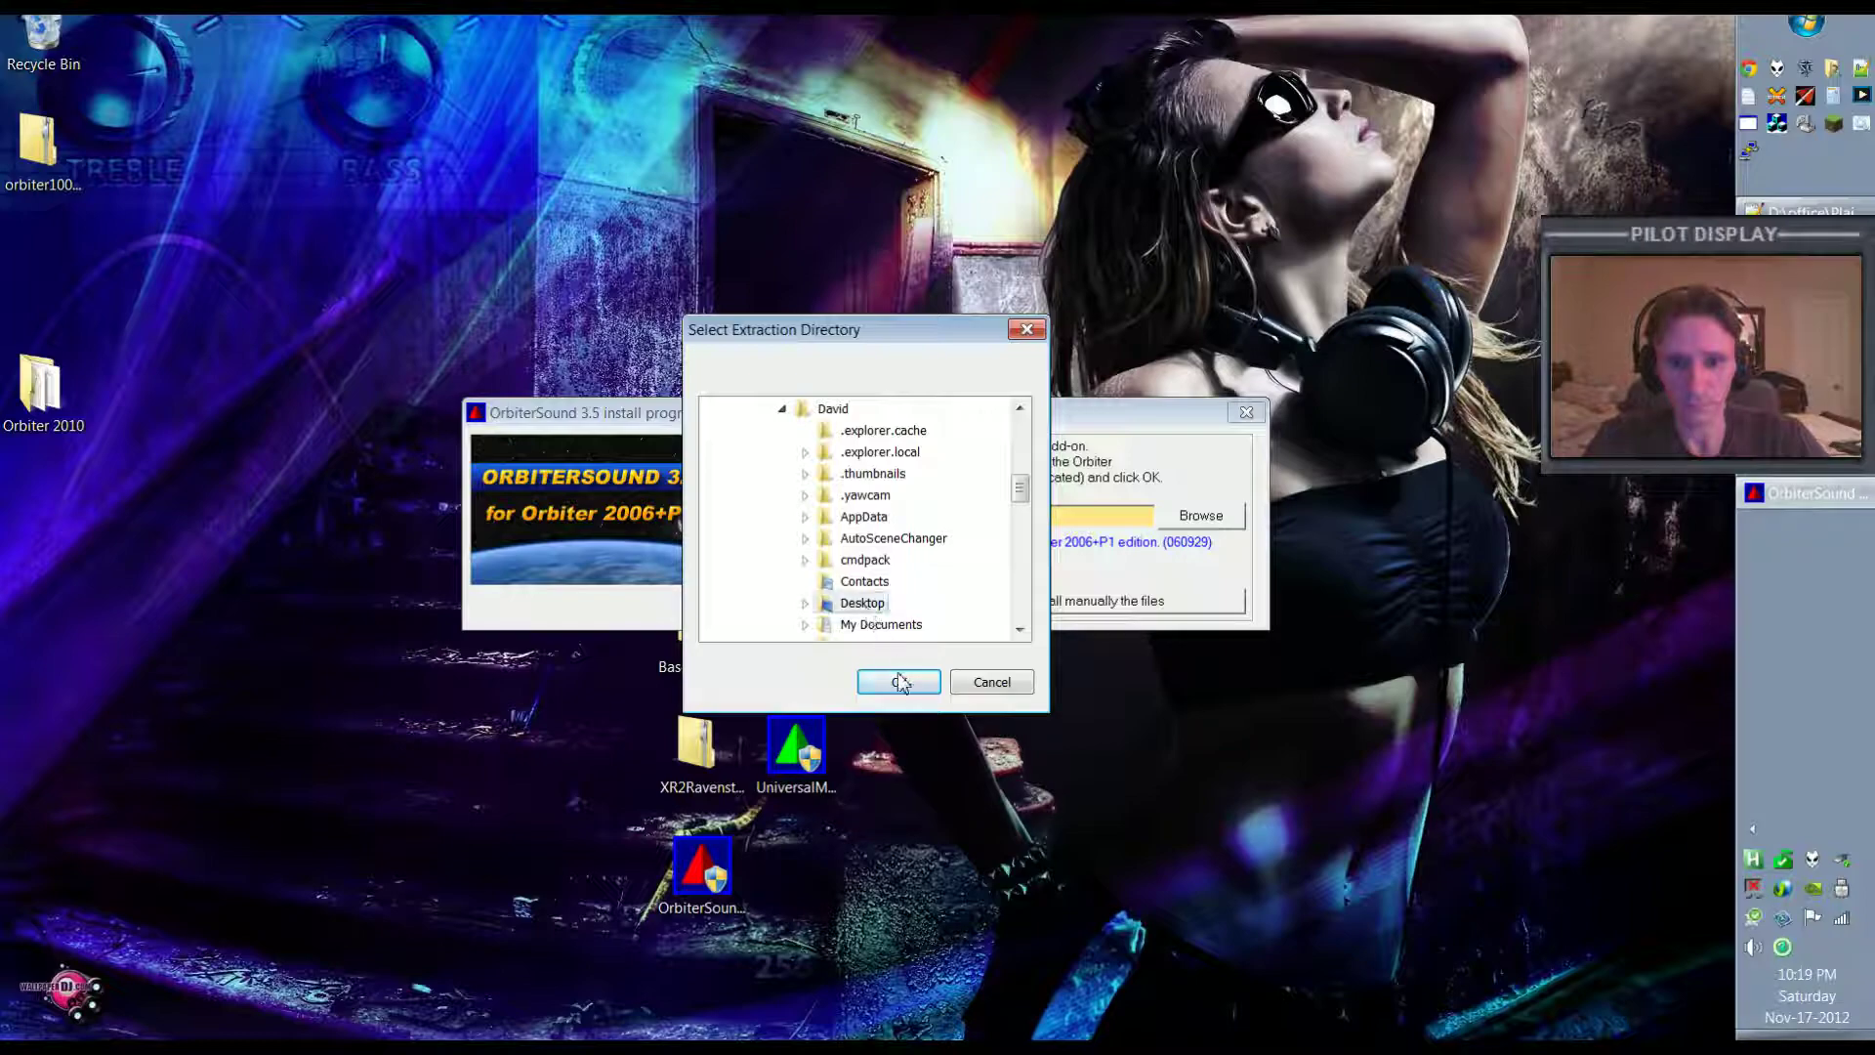
{"action": "left_click", "coordinate": [806, 604]}
{"action": "left_click", "coordinate": [897, 625]}
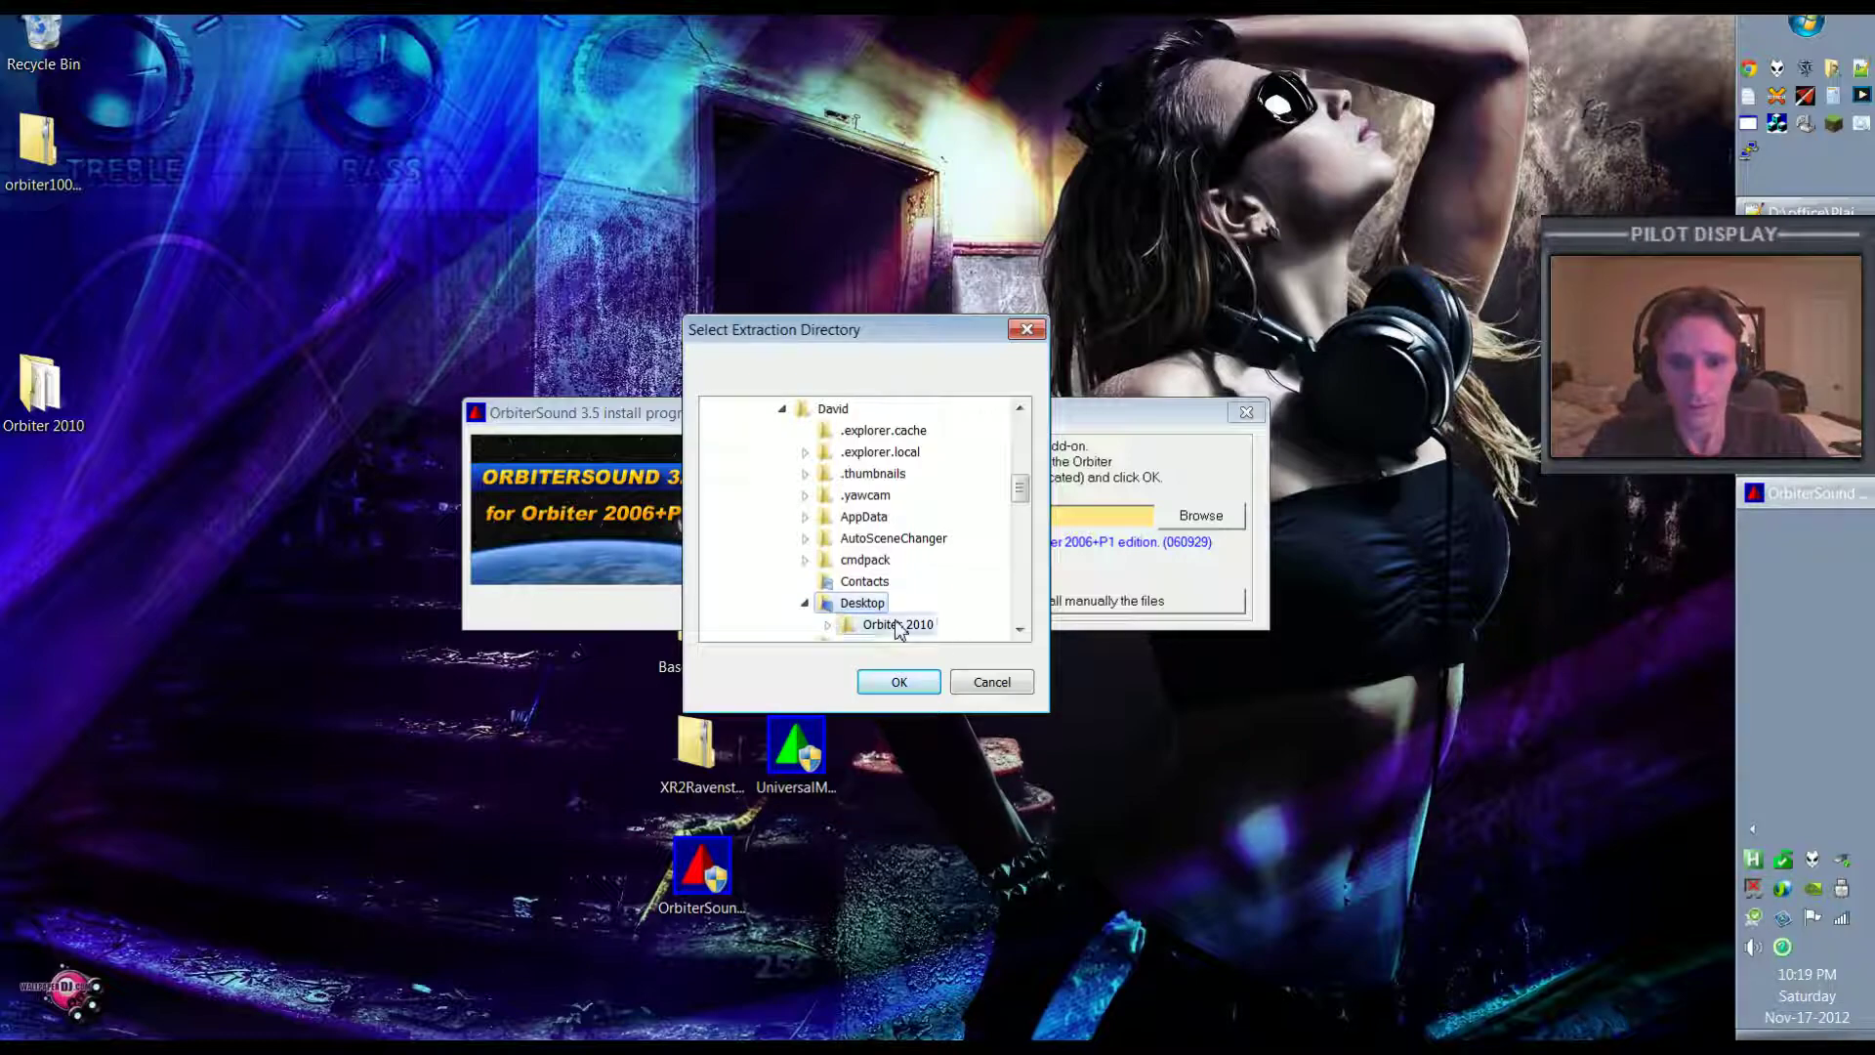
{"action": "left_click", "coordinate": [908, 683]}
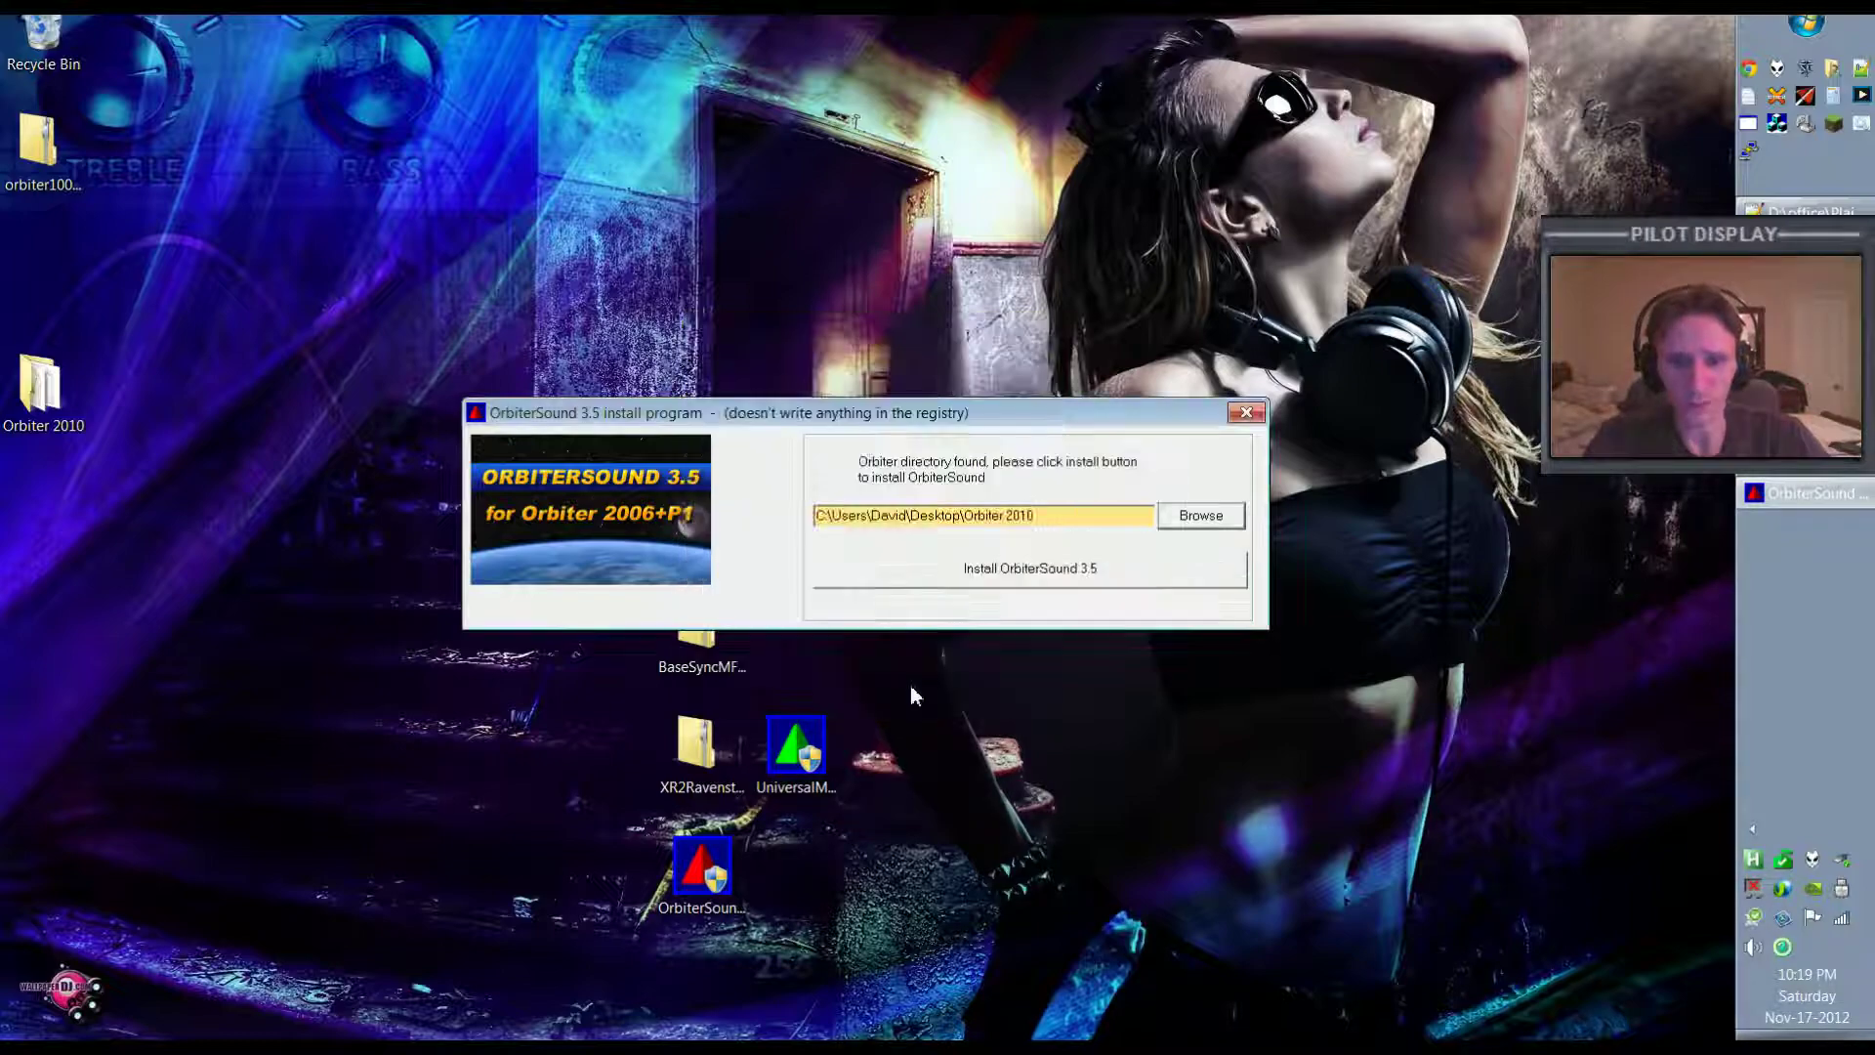
Install OrbiterSound 3.5 with its module activated, dismiss the success message and exit.
{"action": "left_click", "coordinate": [1034, 577]}
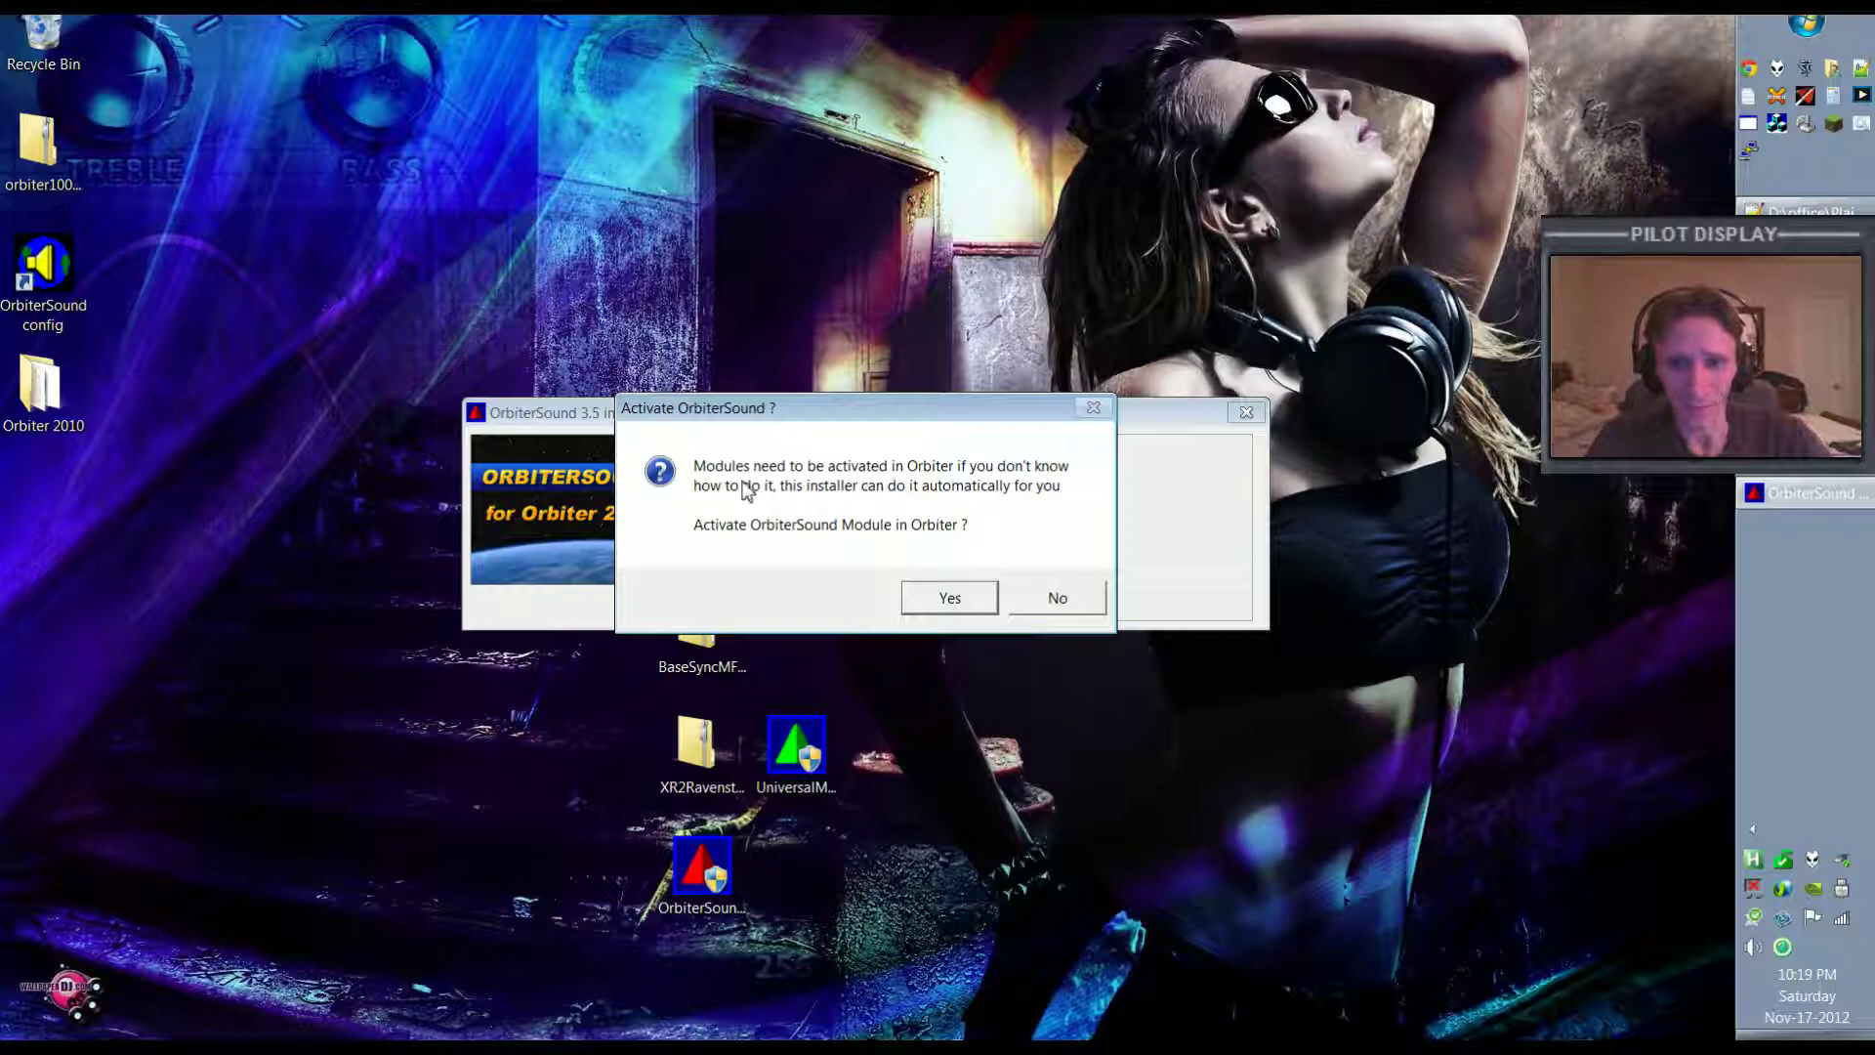
{"action": "left_click", "coordinate": [952, 601]}
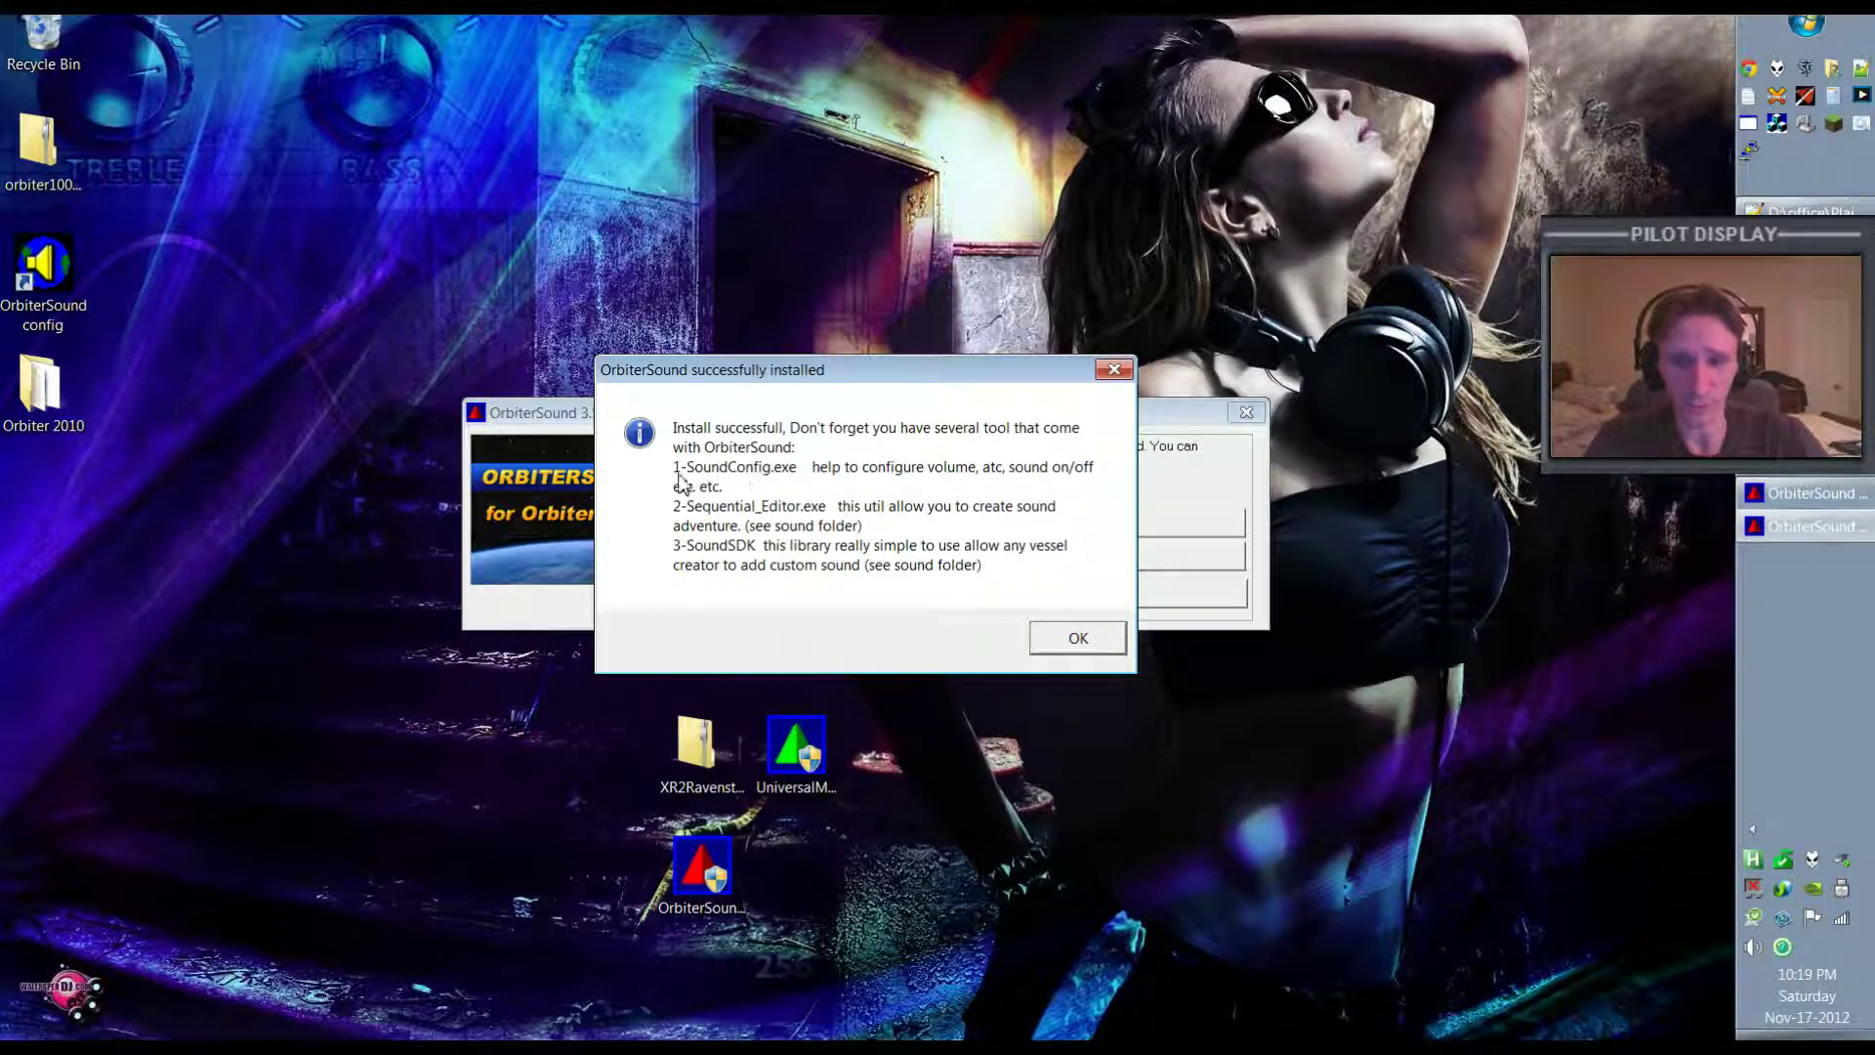
{"action": "left_click", "coordinate": [1064, 639]}
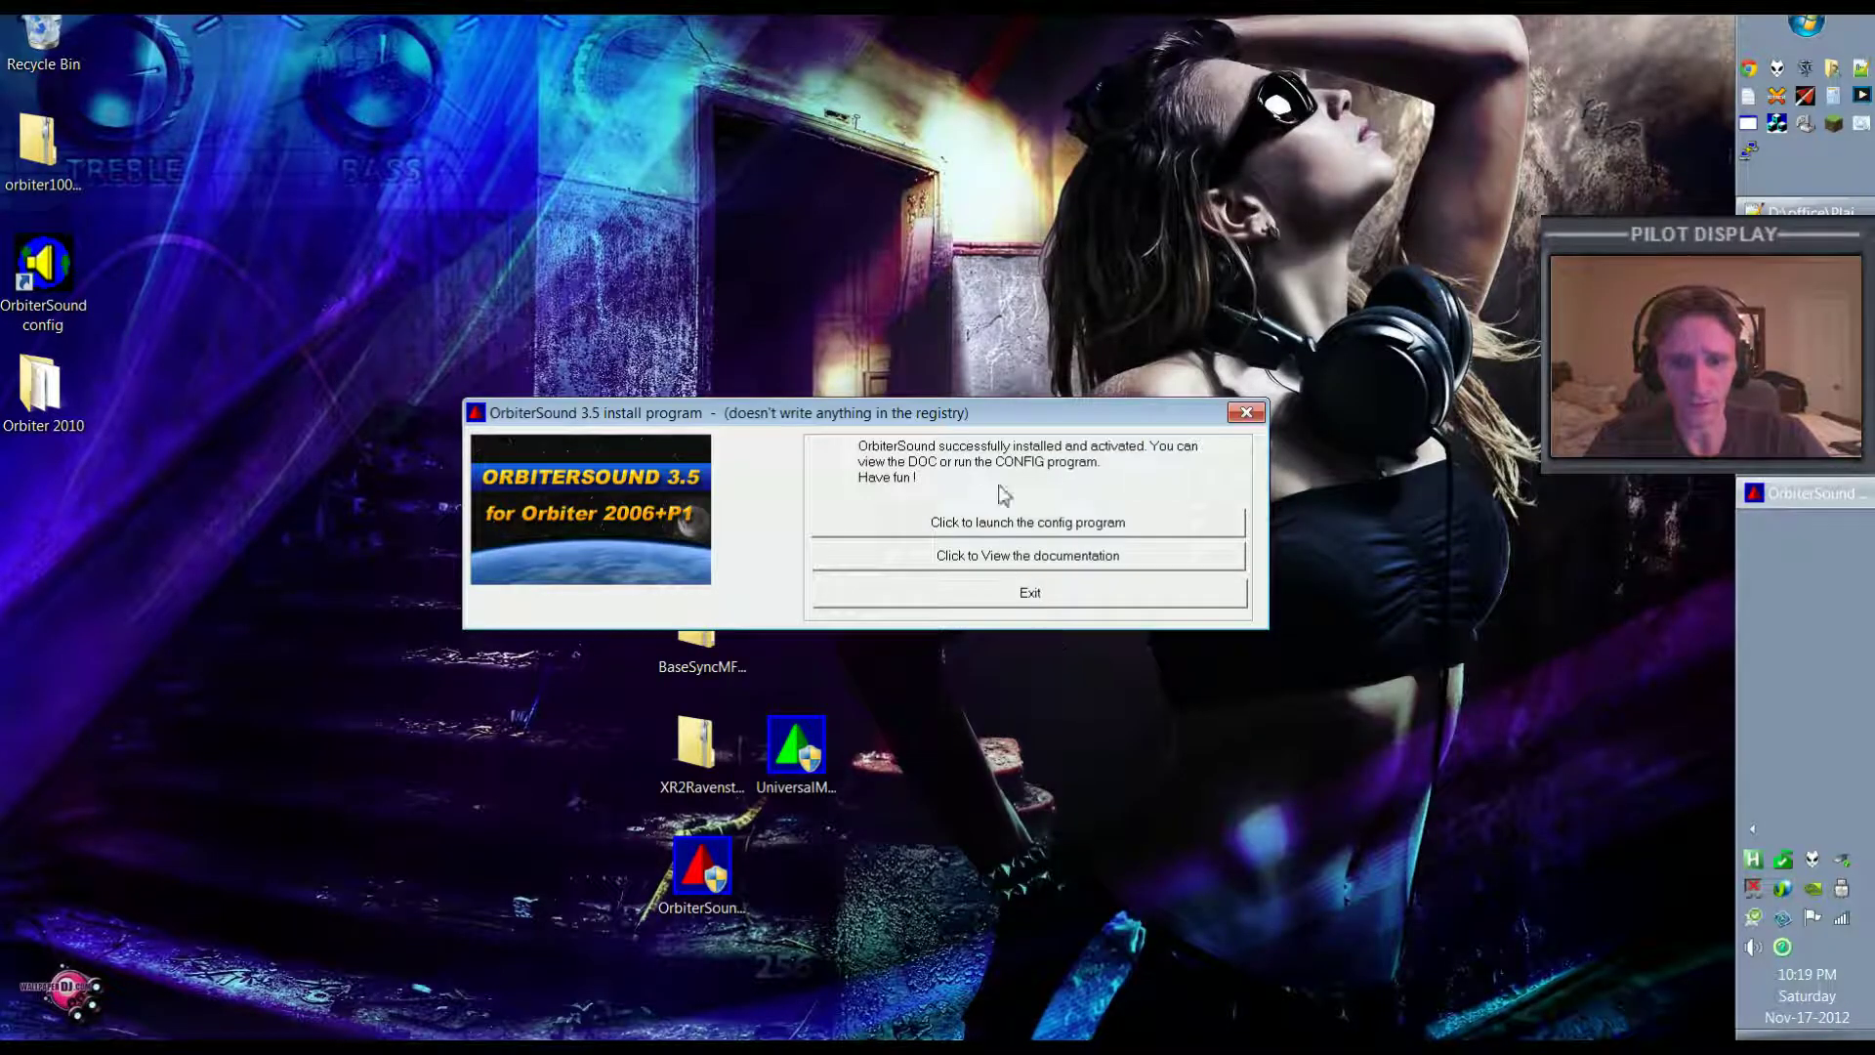
{"action": "left_click", "coordinate": [1035, 598]}
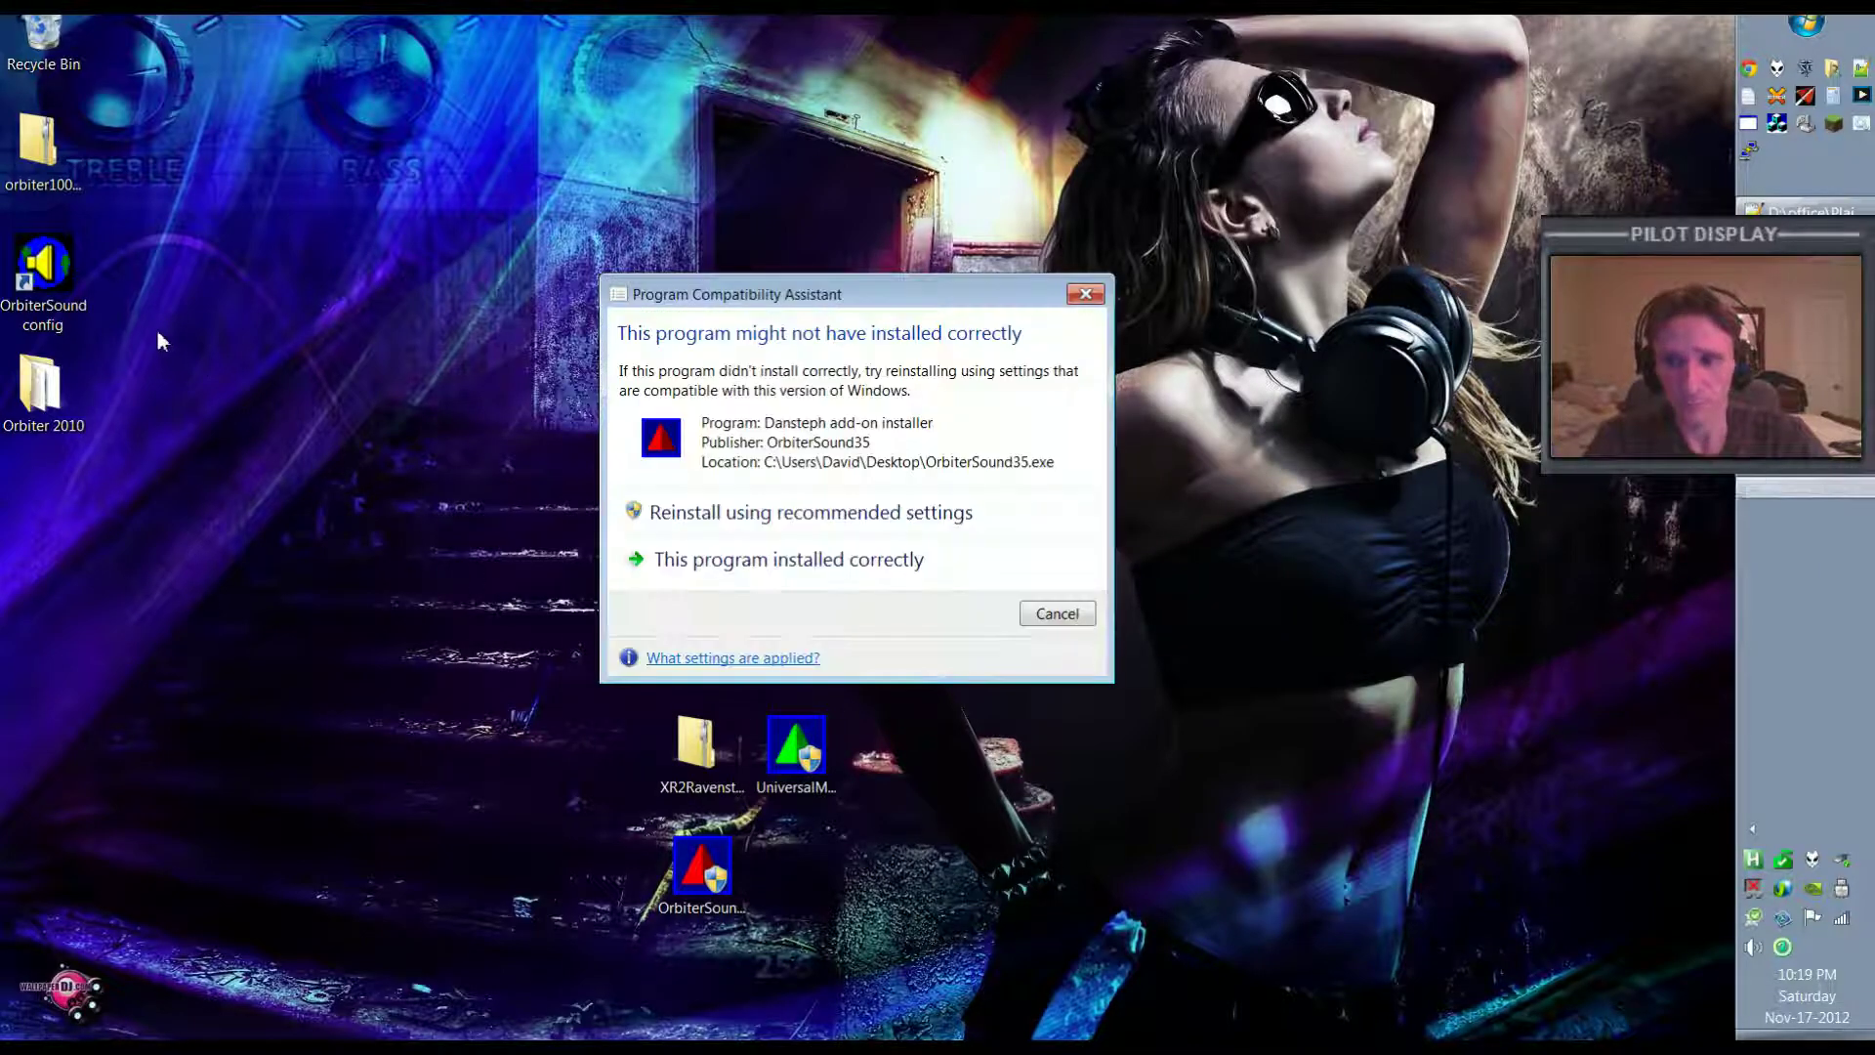
Dismiss the previous installer's prompt and launch the Universal Mmu 2.0 installer UniversalMmu_100114.exe.
{"action": "left_click", "coordinate": [828, 571]}
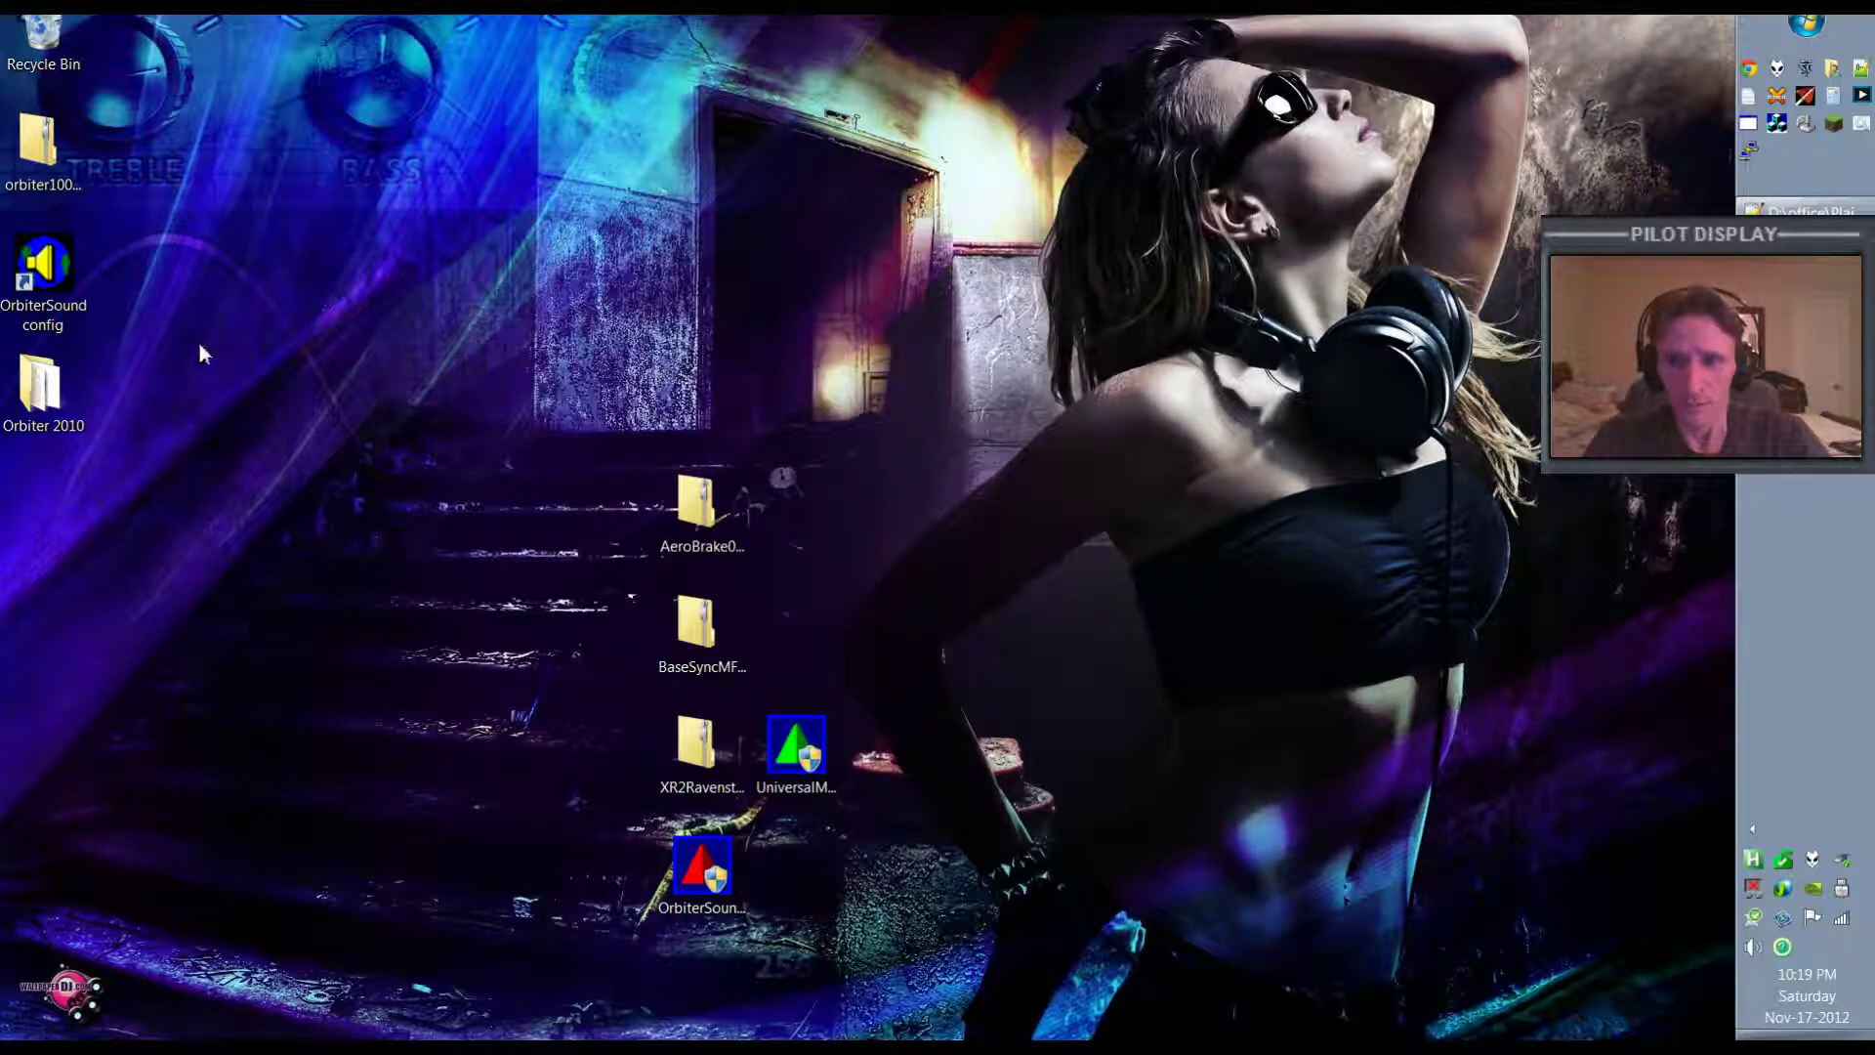
{"action": "left_click", "coordinate": [799, 763]}
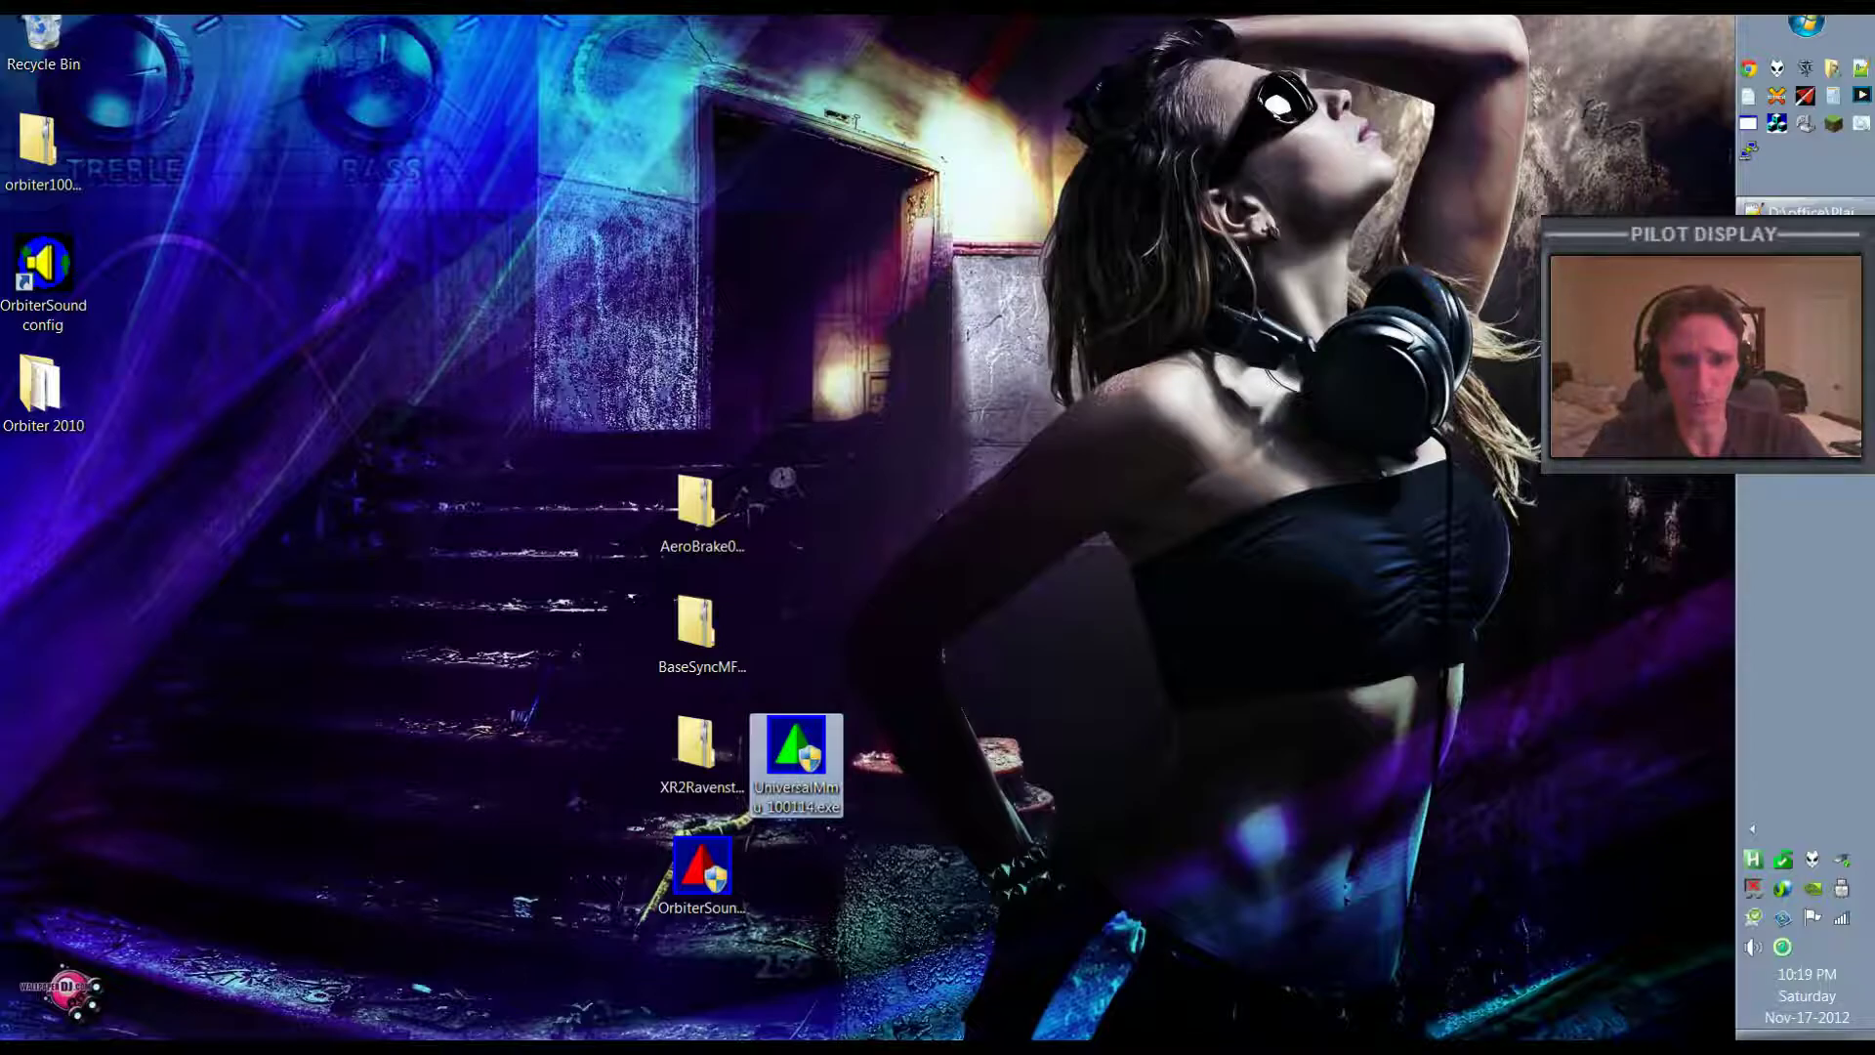
{"action": "double_click", "coordinate": [796, 748]}
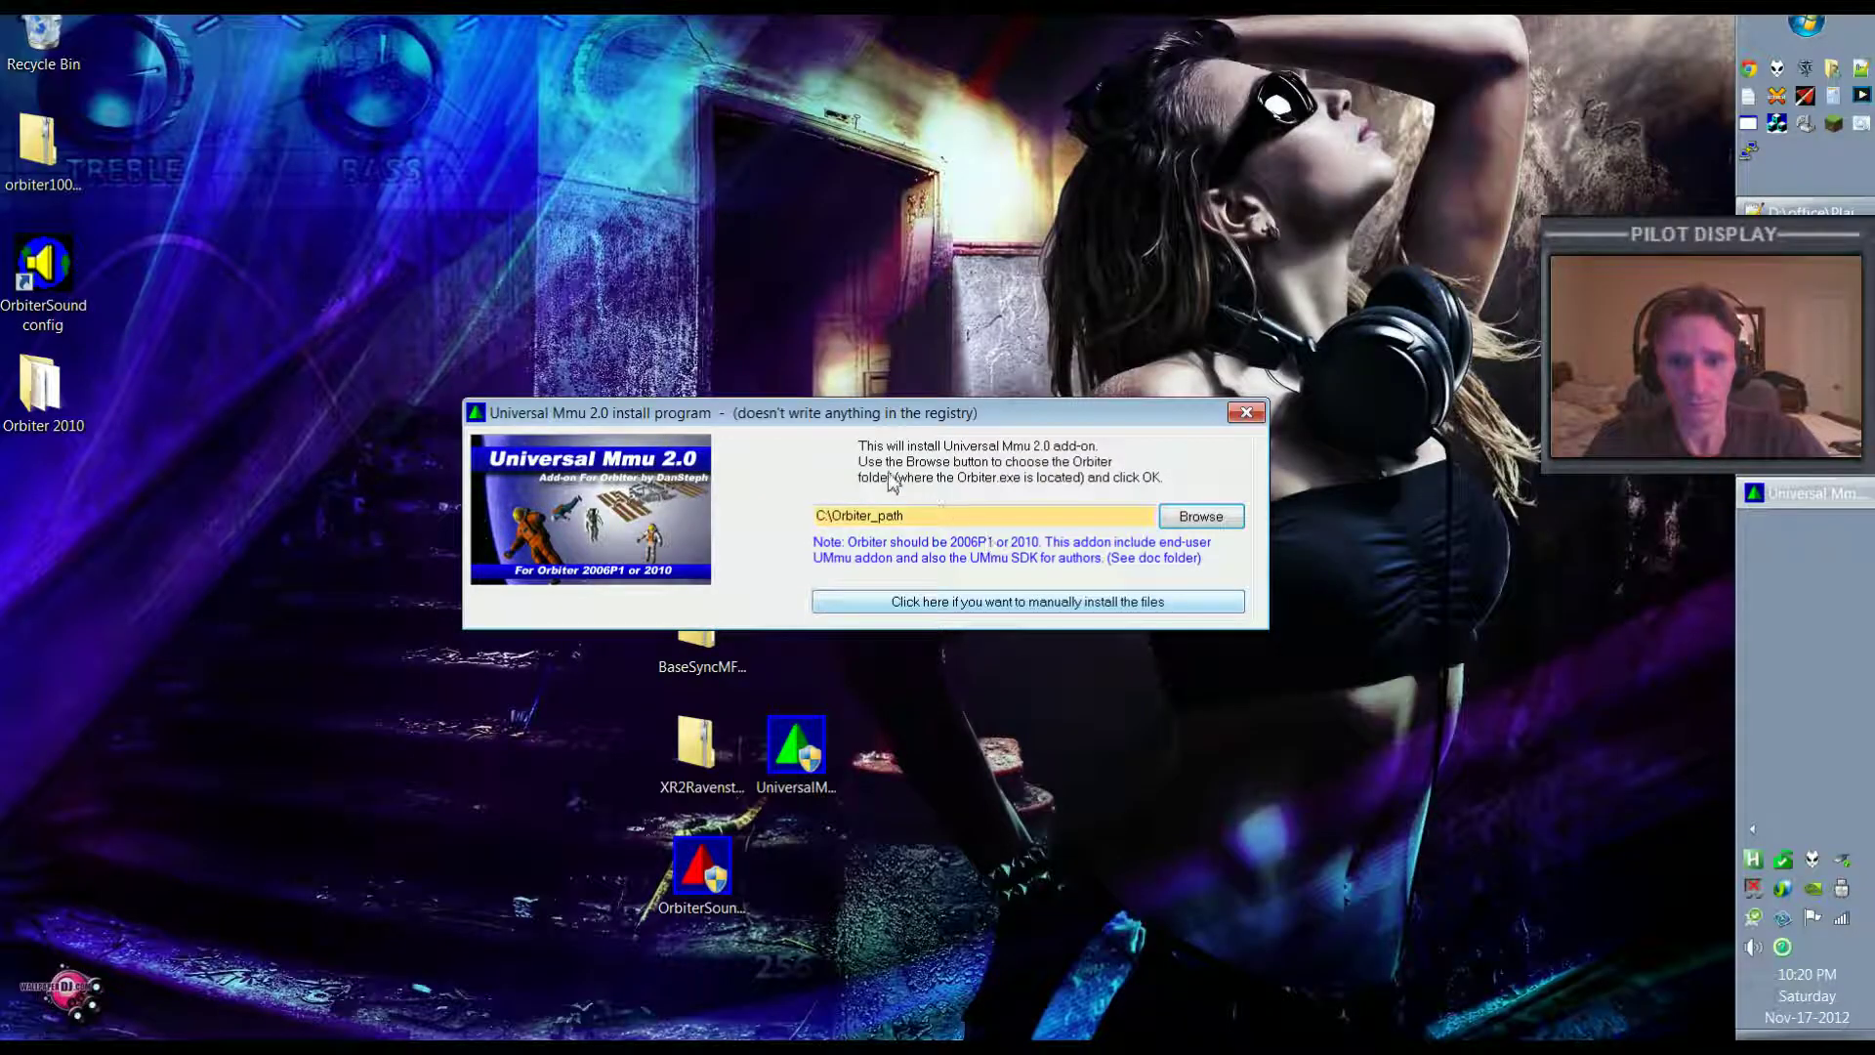
Install Universal Mmu 2.0 into the Desktop\Orbiter 2010 folder.
{"action": "left_click", "coordinate": [1224, 526]}
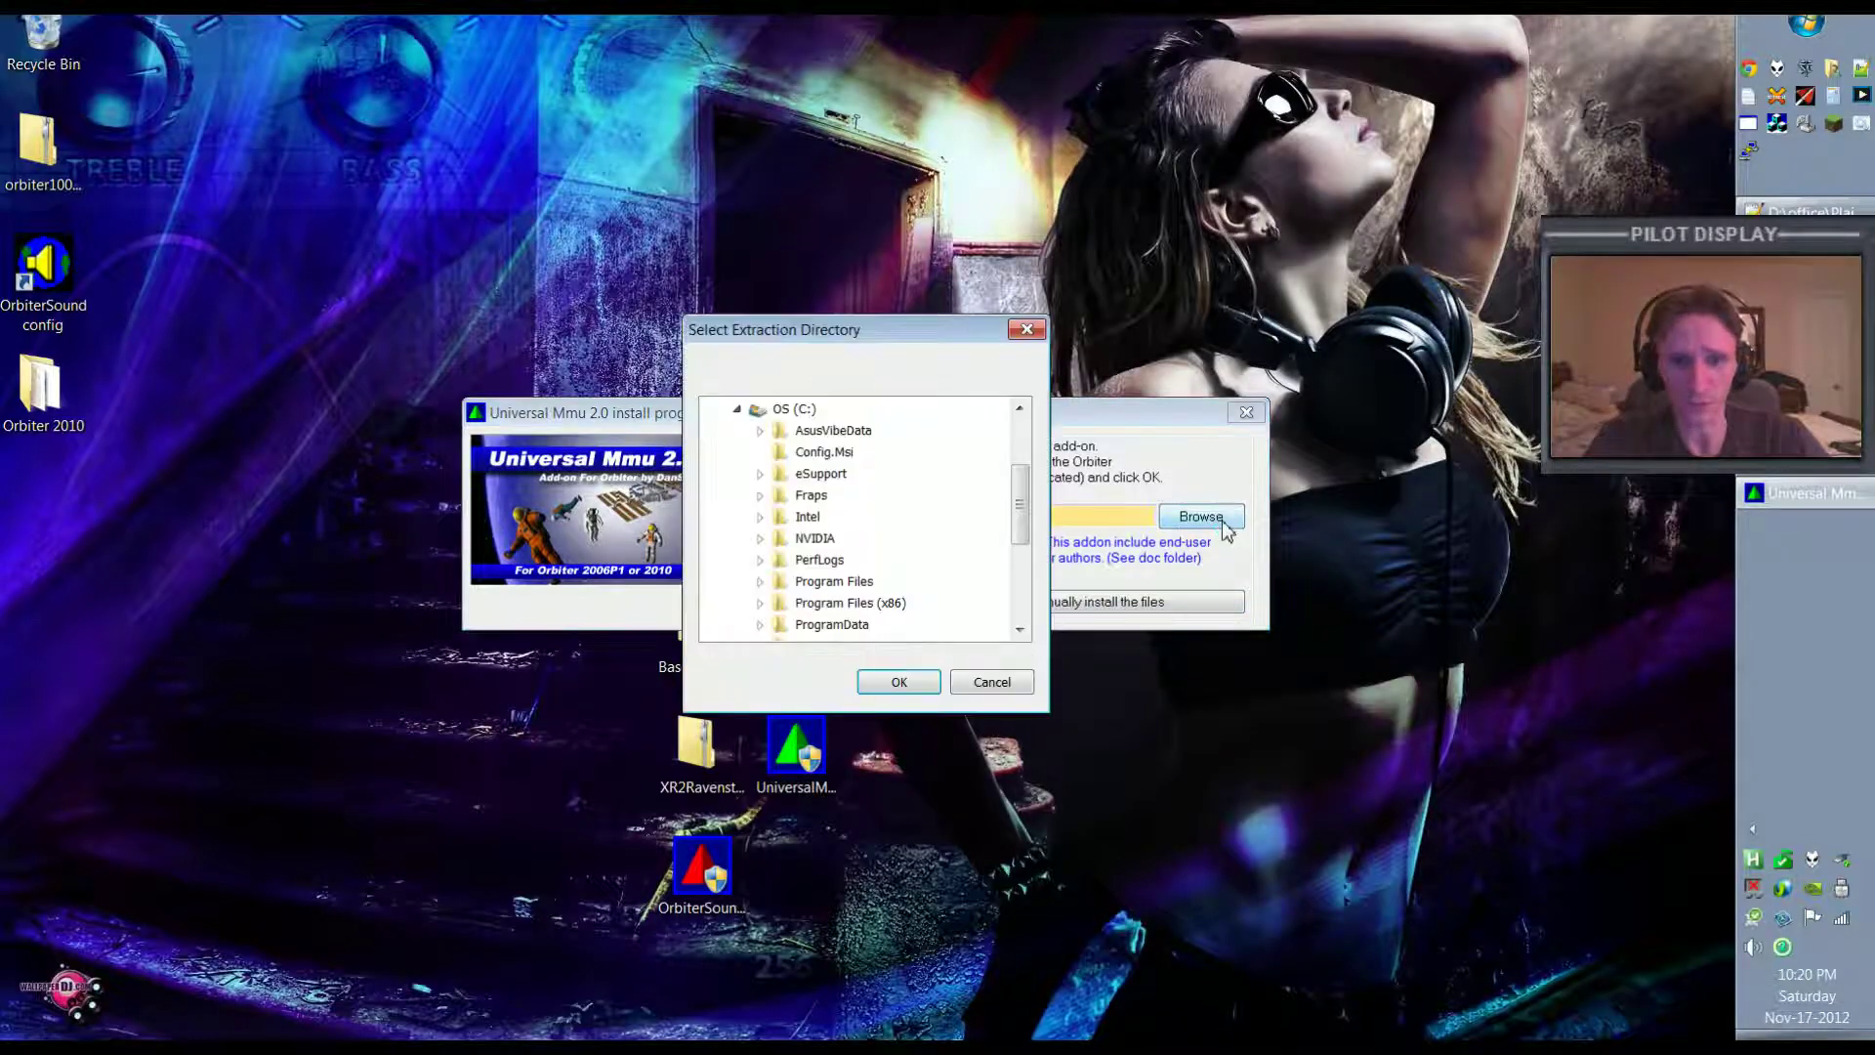
{"action": "scroll", "coordinate": [883, 527], "scroll_direction": "down", "scroll_amount": 4}
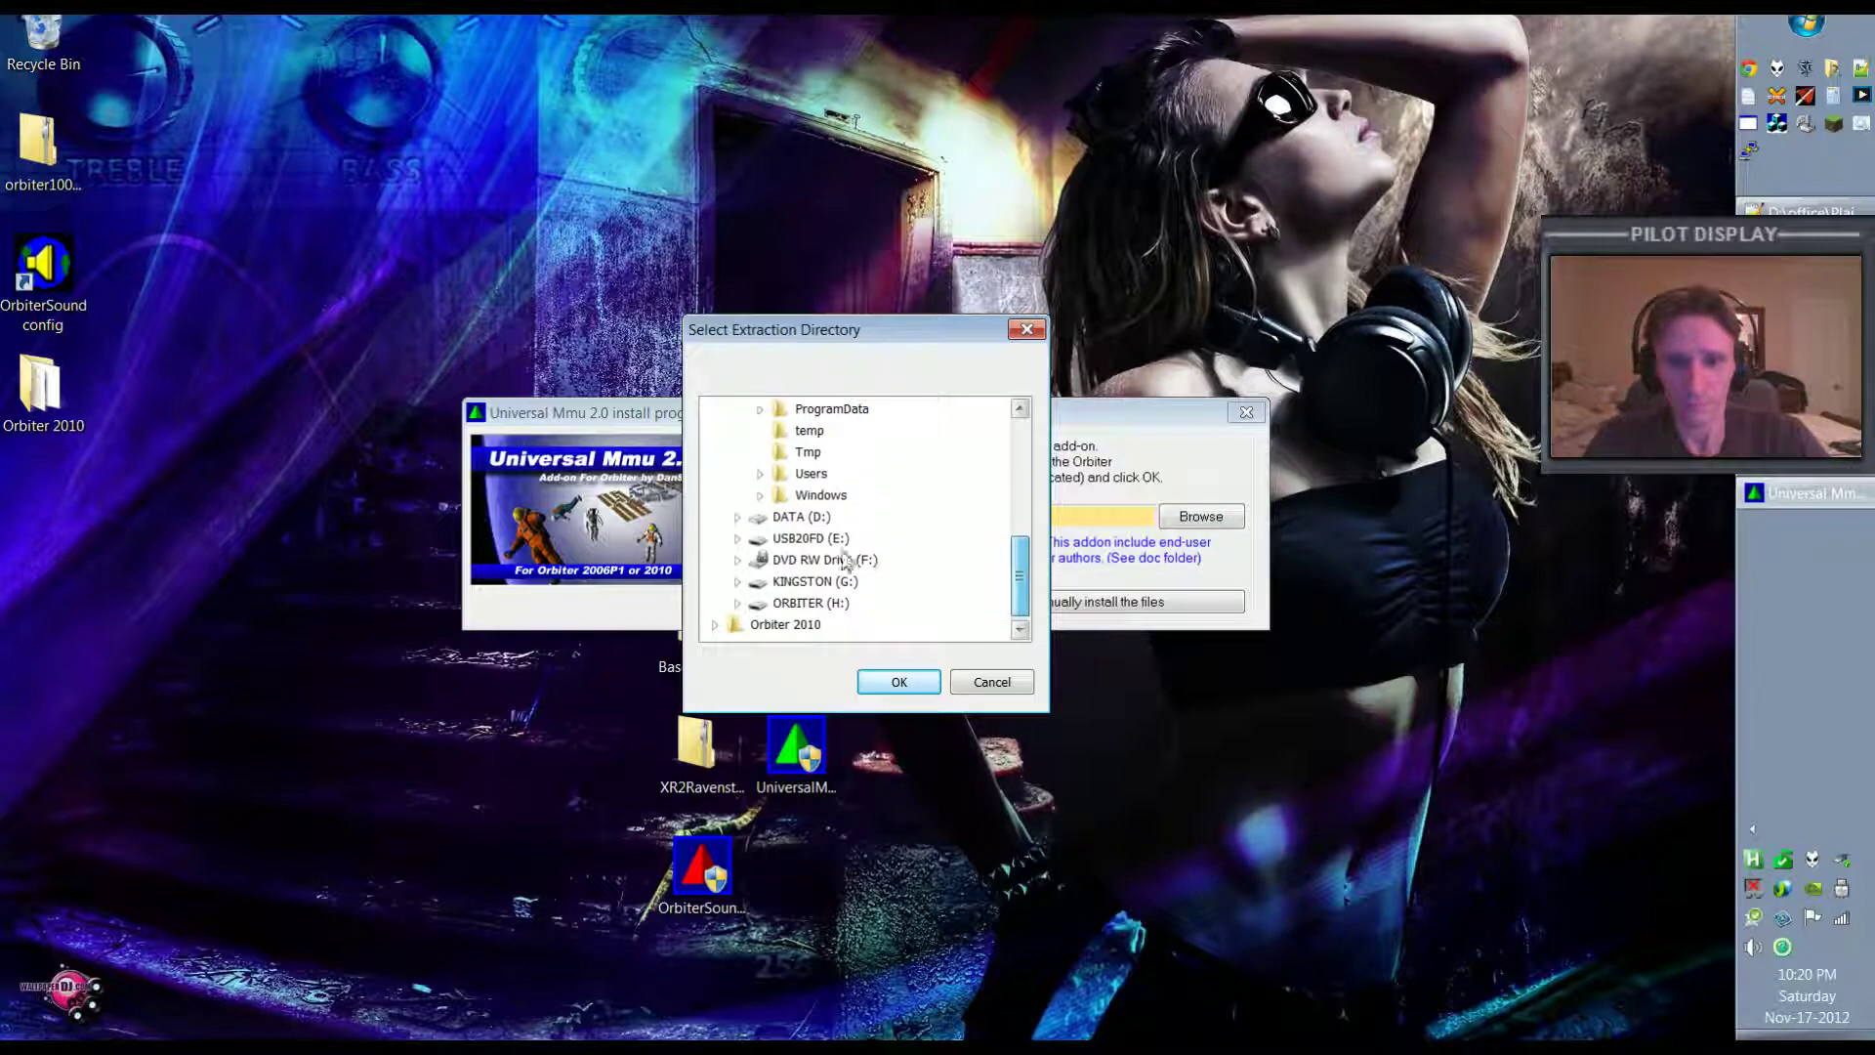
{"action": "left_click", "coordinate": [760, 474]}
{"action": "left_click", "coordinate": [783, 495]}
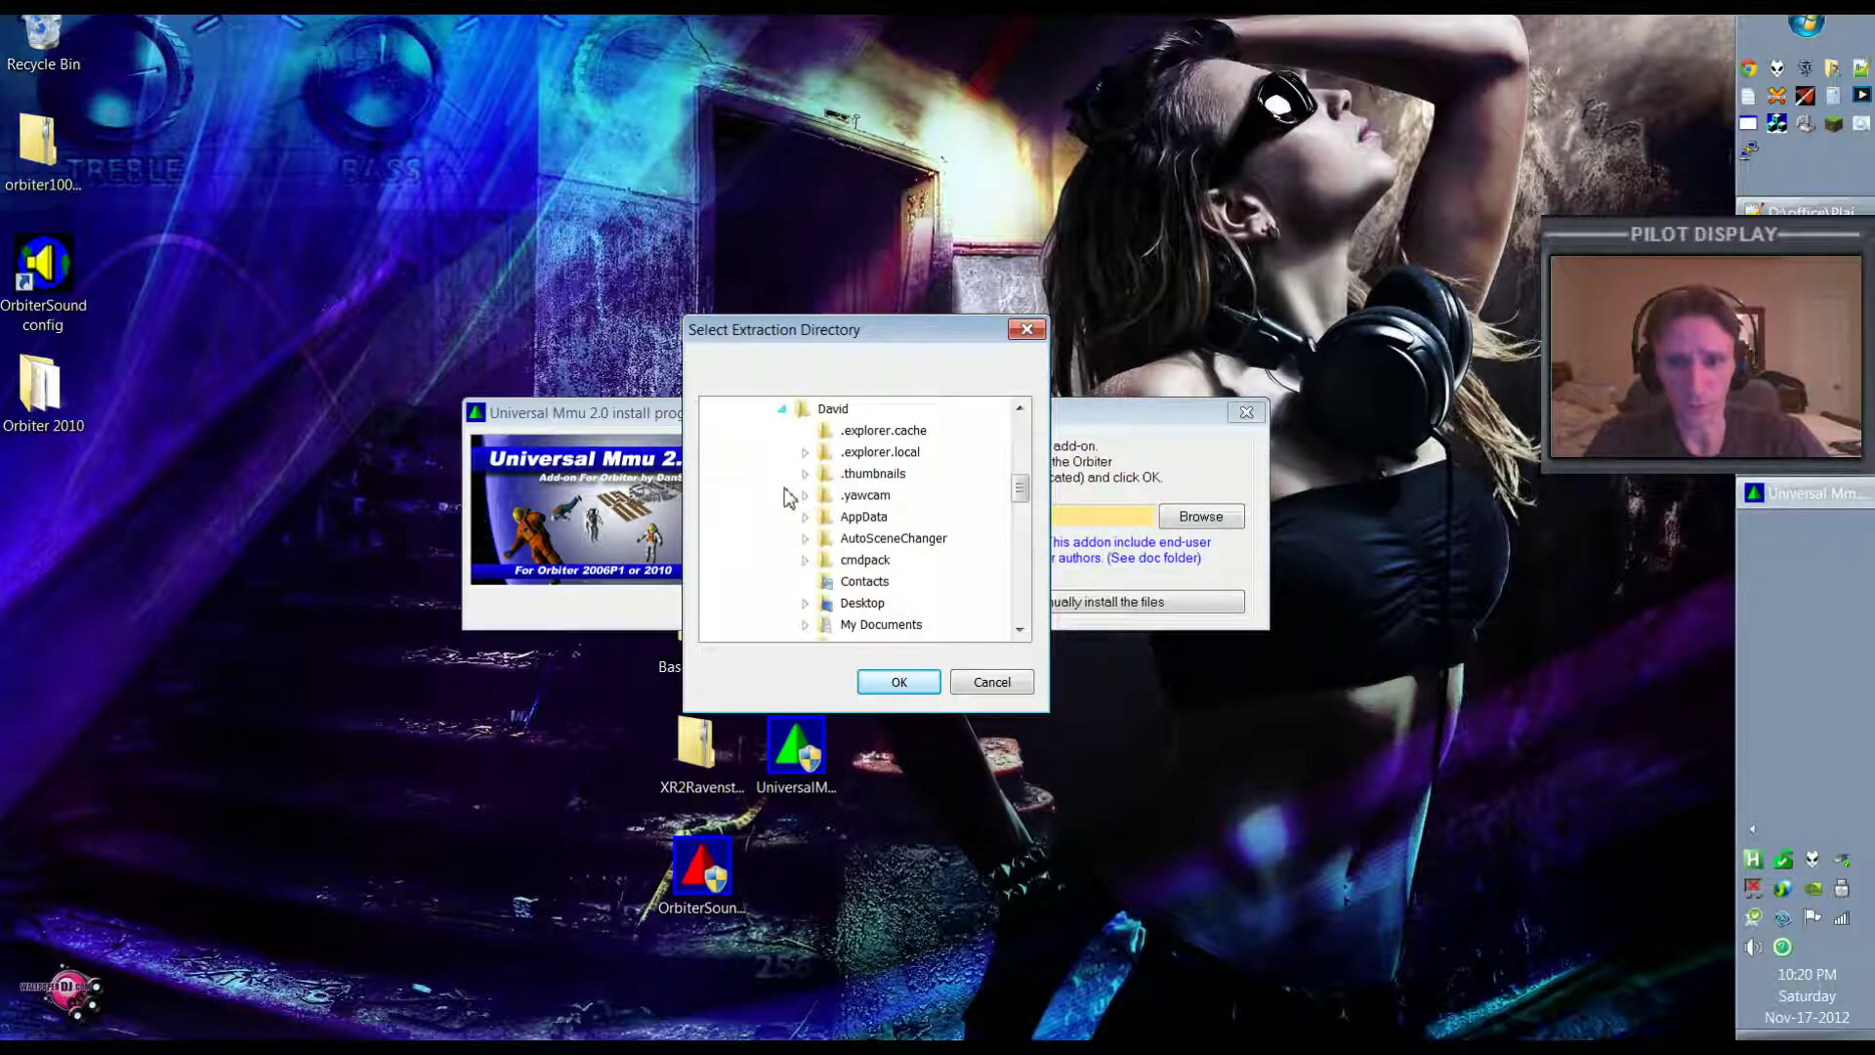
{"action": "left_click", "coordinate": [805, 603]}
{"action": "left_click", "coordinate": [907, 625]}
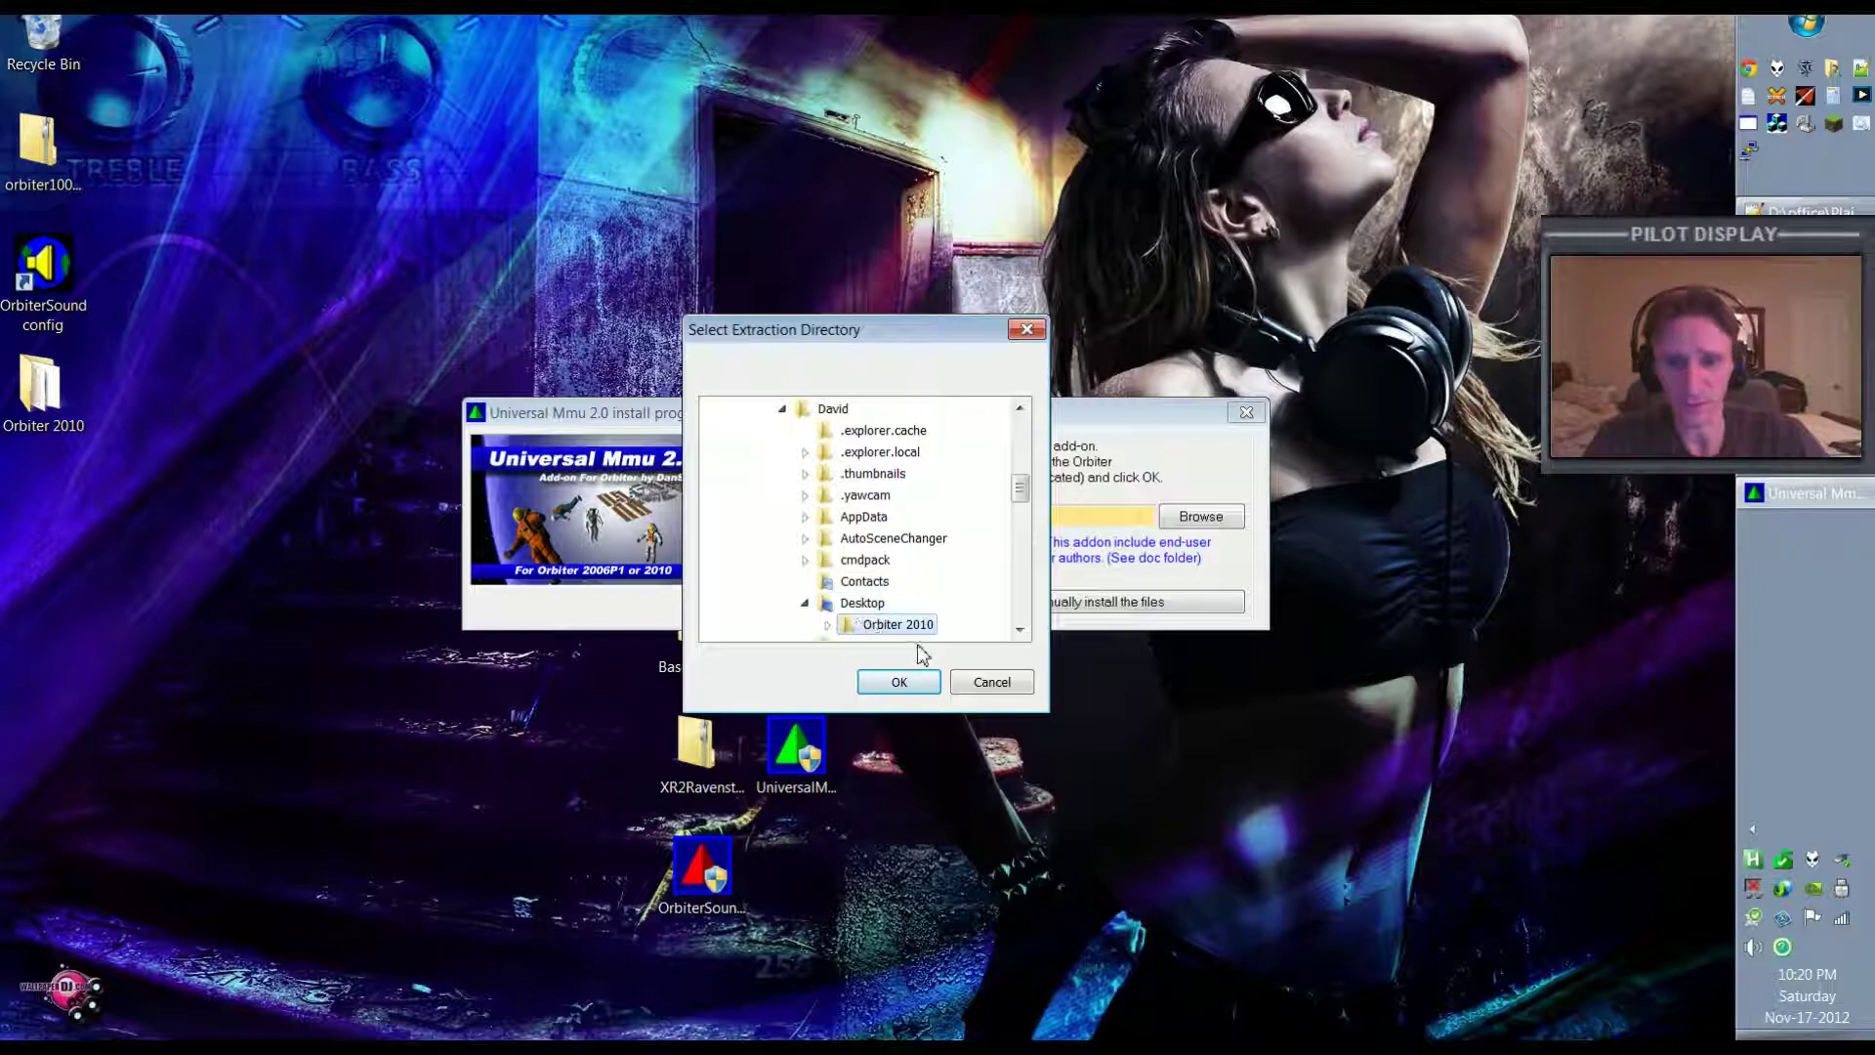
{"action": "left_click", "coordinate": [895, 682]}
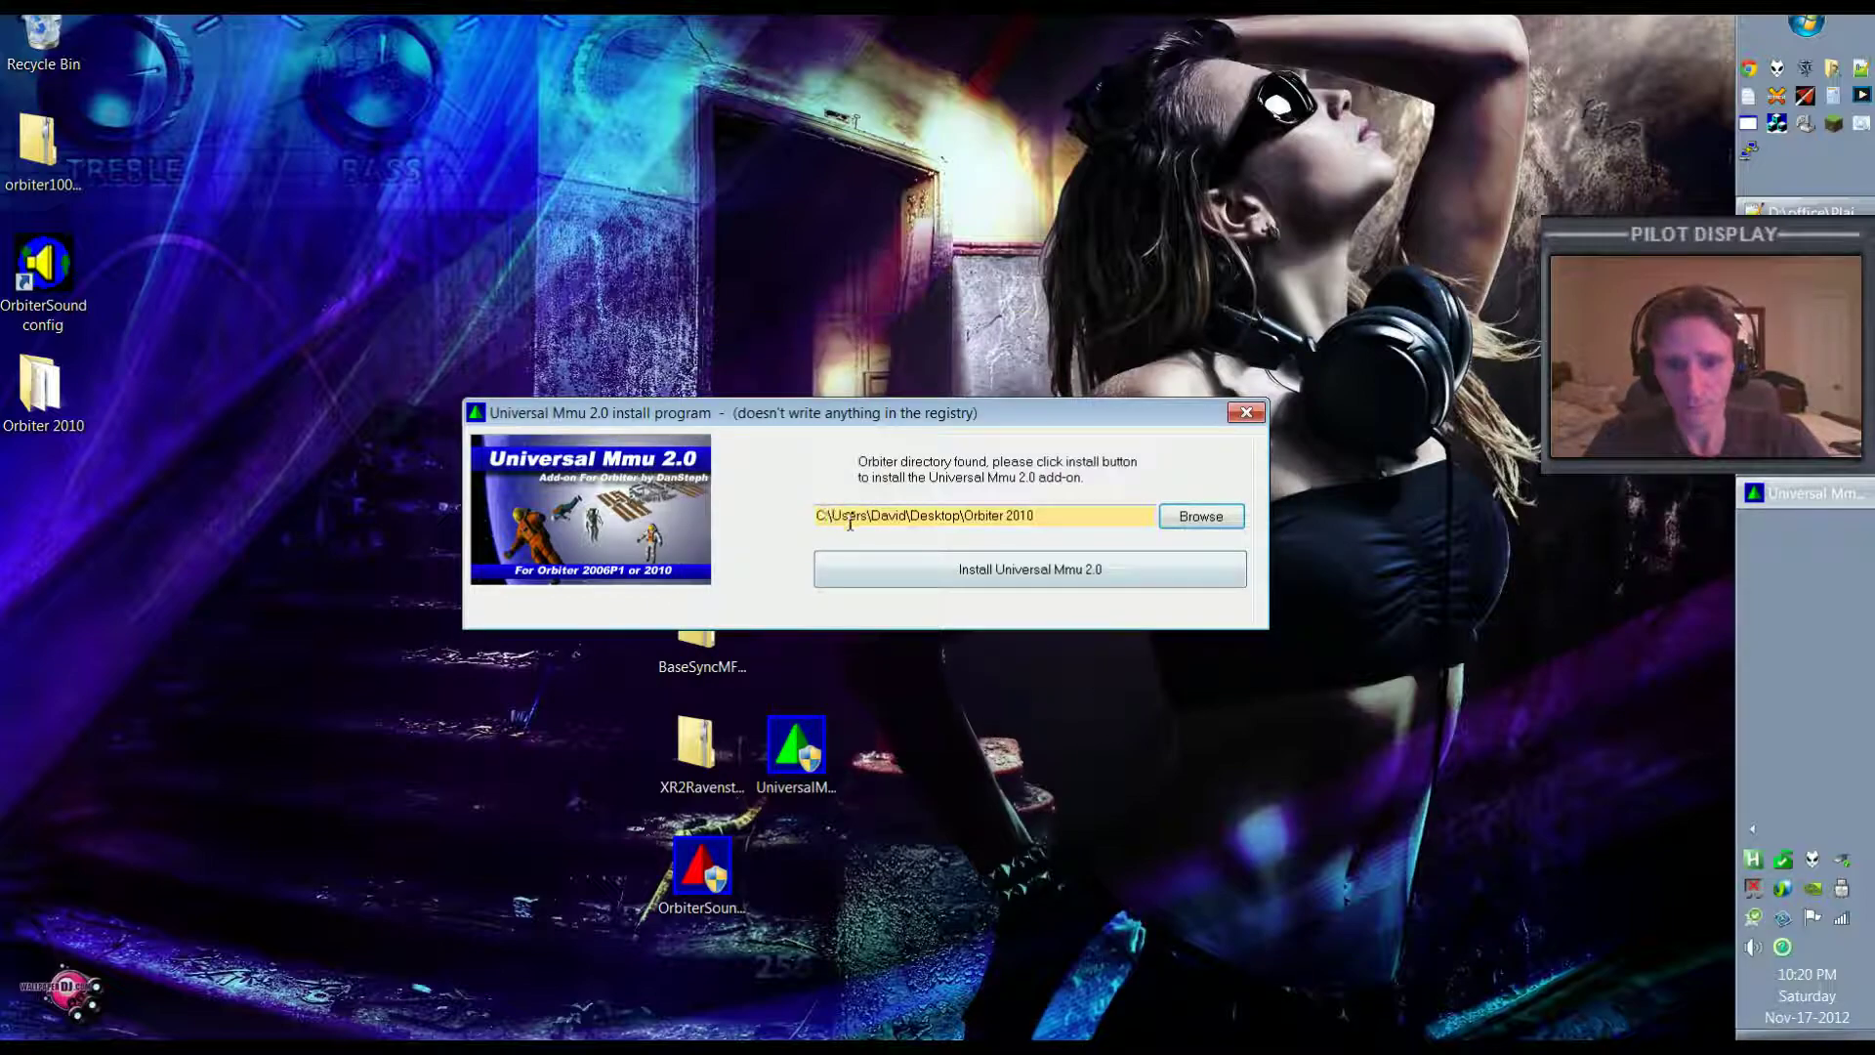
{"action": "left_click", "coordinate": [1108, 578]}
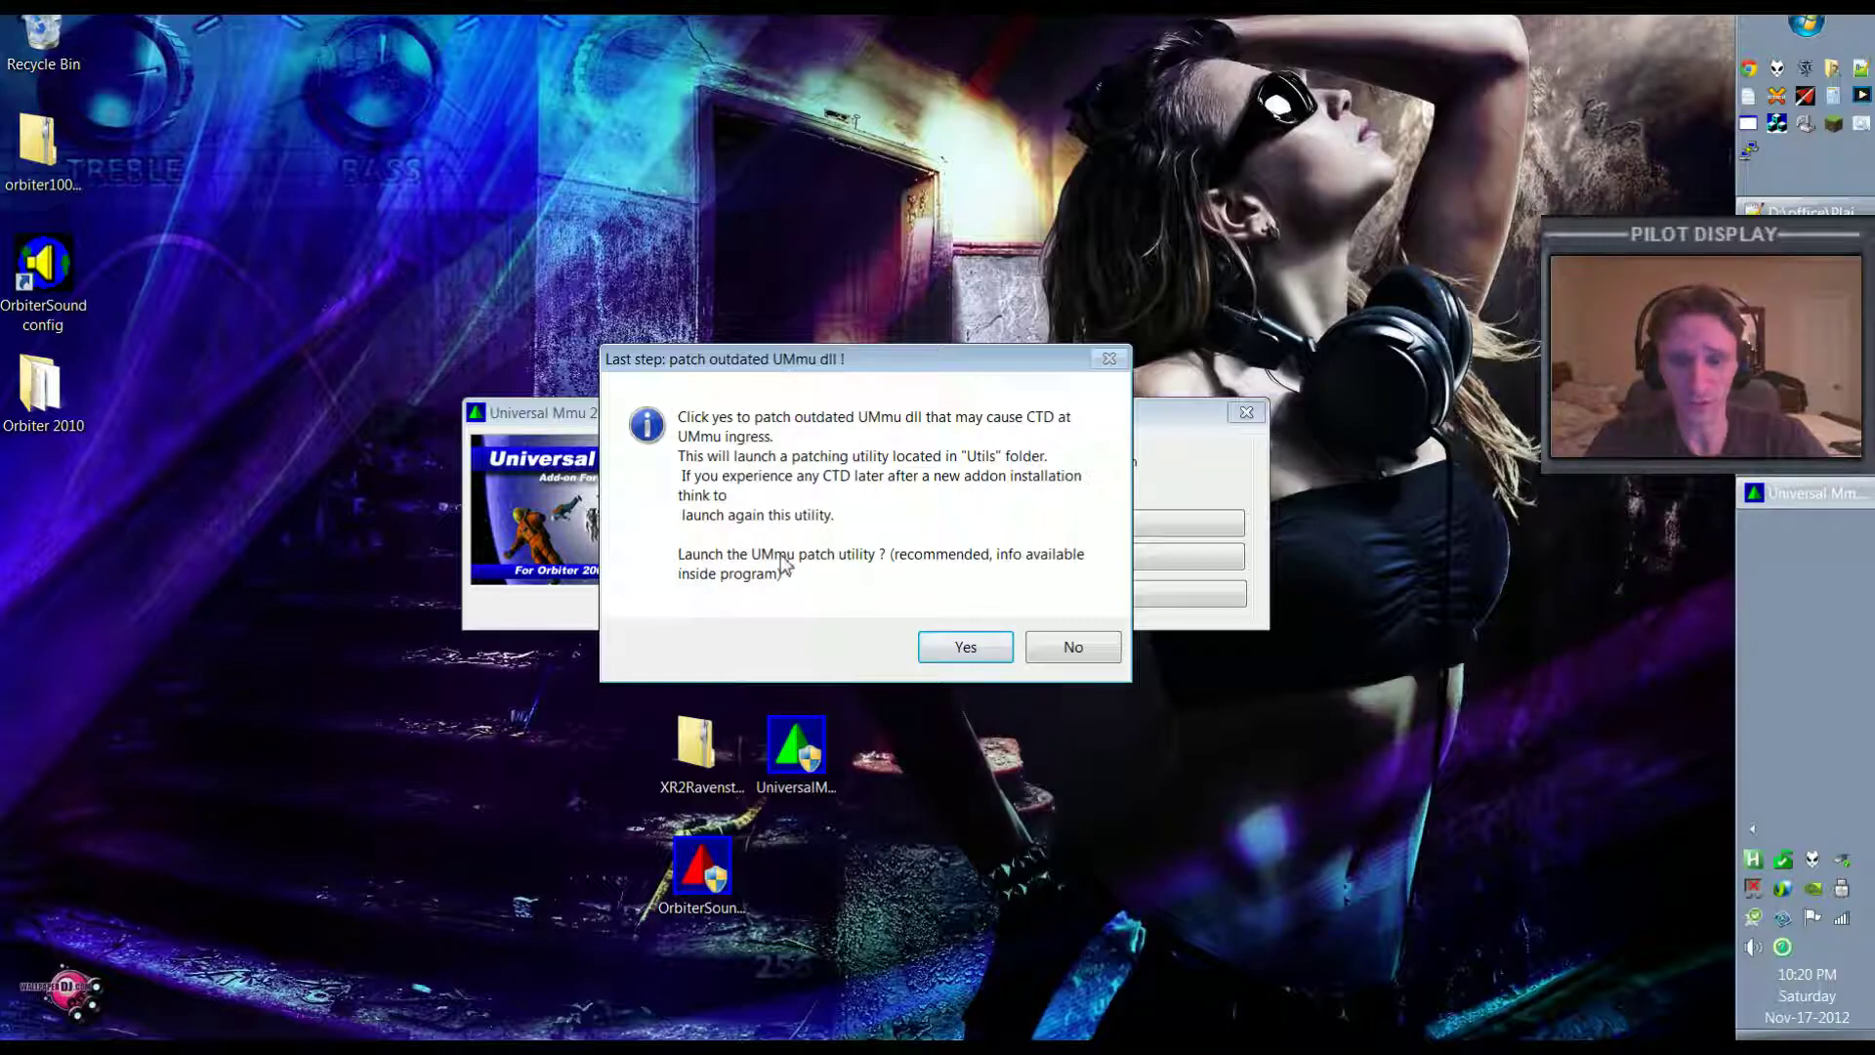
Close the UMmu patch utility without patching, exit the installer and confirm it installed correctly.
{"action": "left_click", "coordinate": [965, 647]}
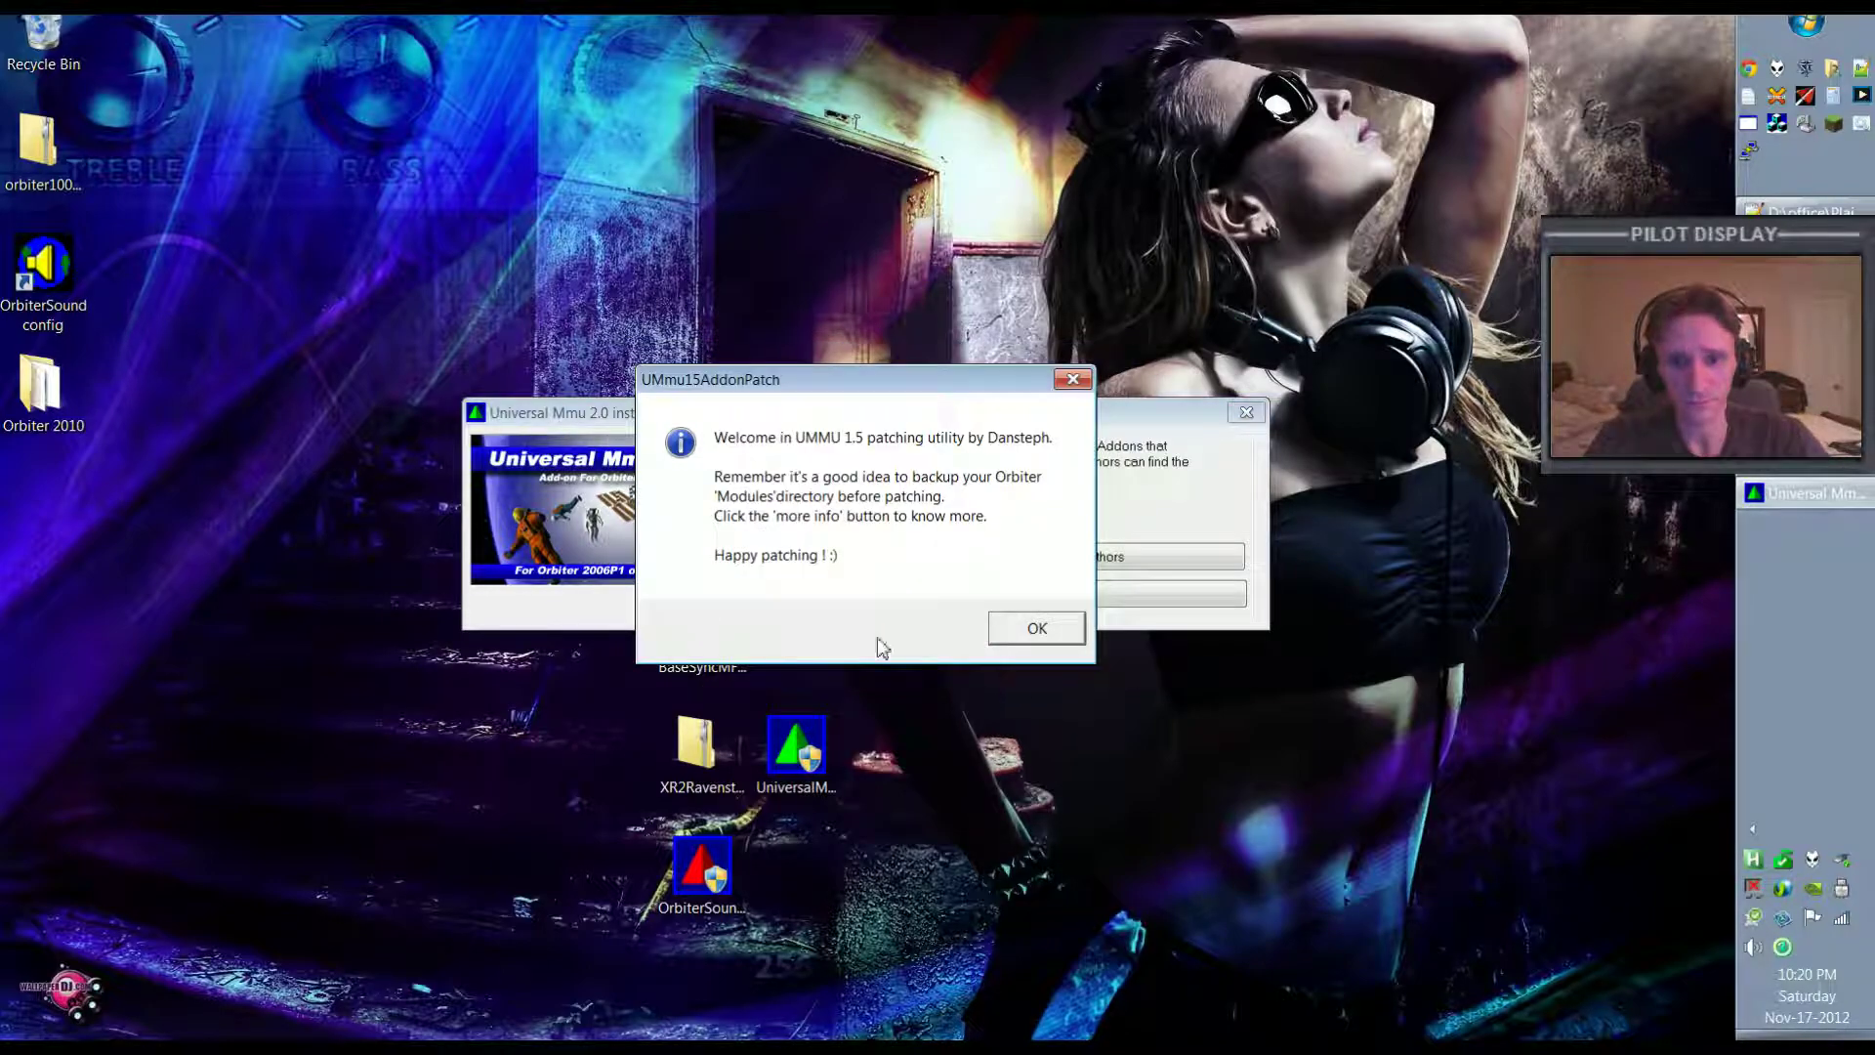
{"action": "left_click", "coordinate": [1037, 628]}
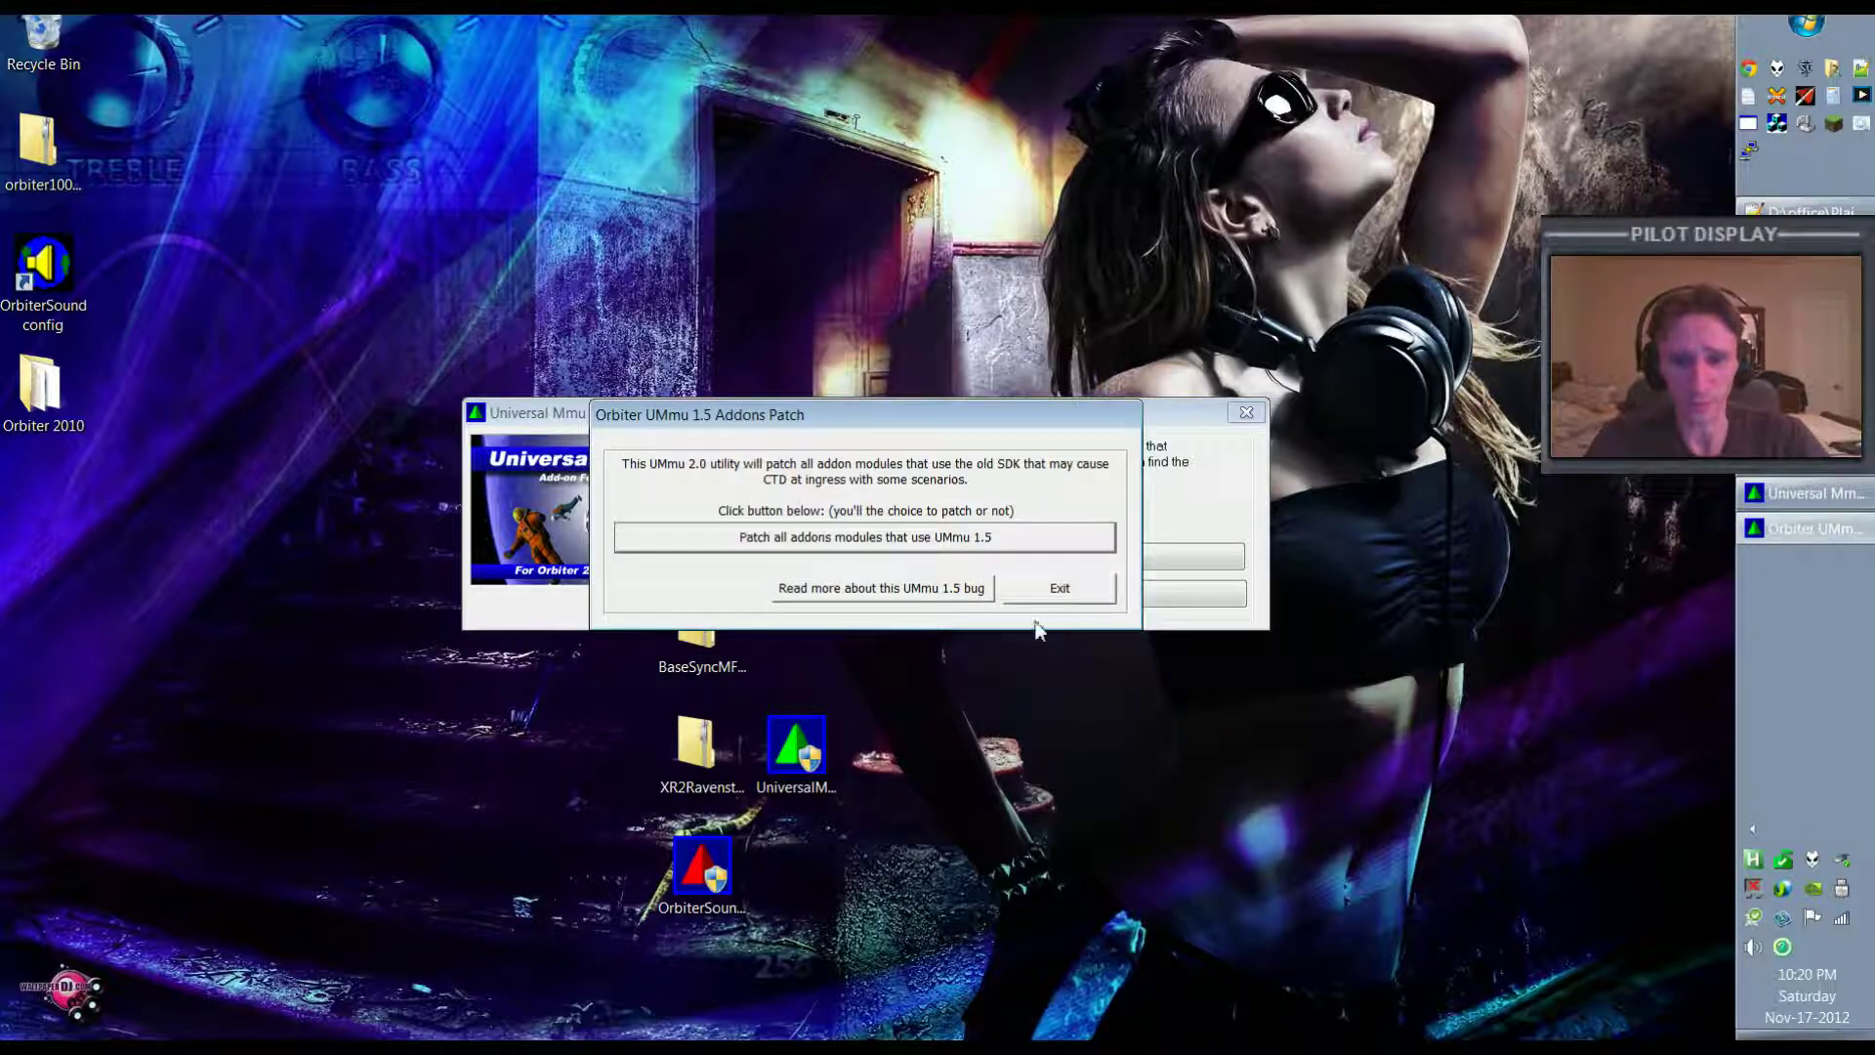
{"action": "left_click", "coordinate": [1089, 598]}
{"action": "left_click", "coordinate": [1094, 596]}
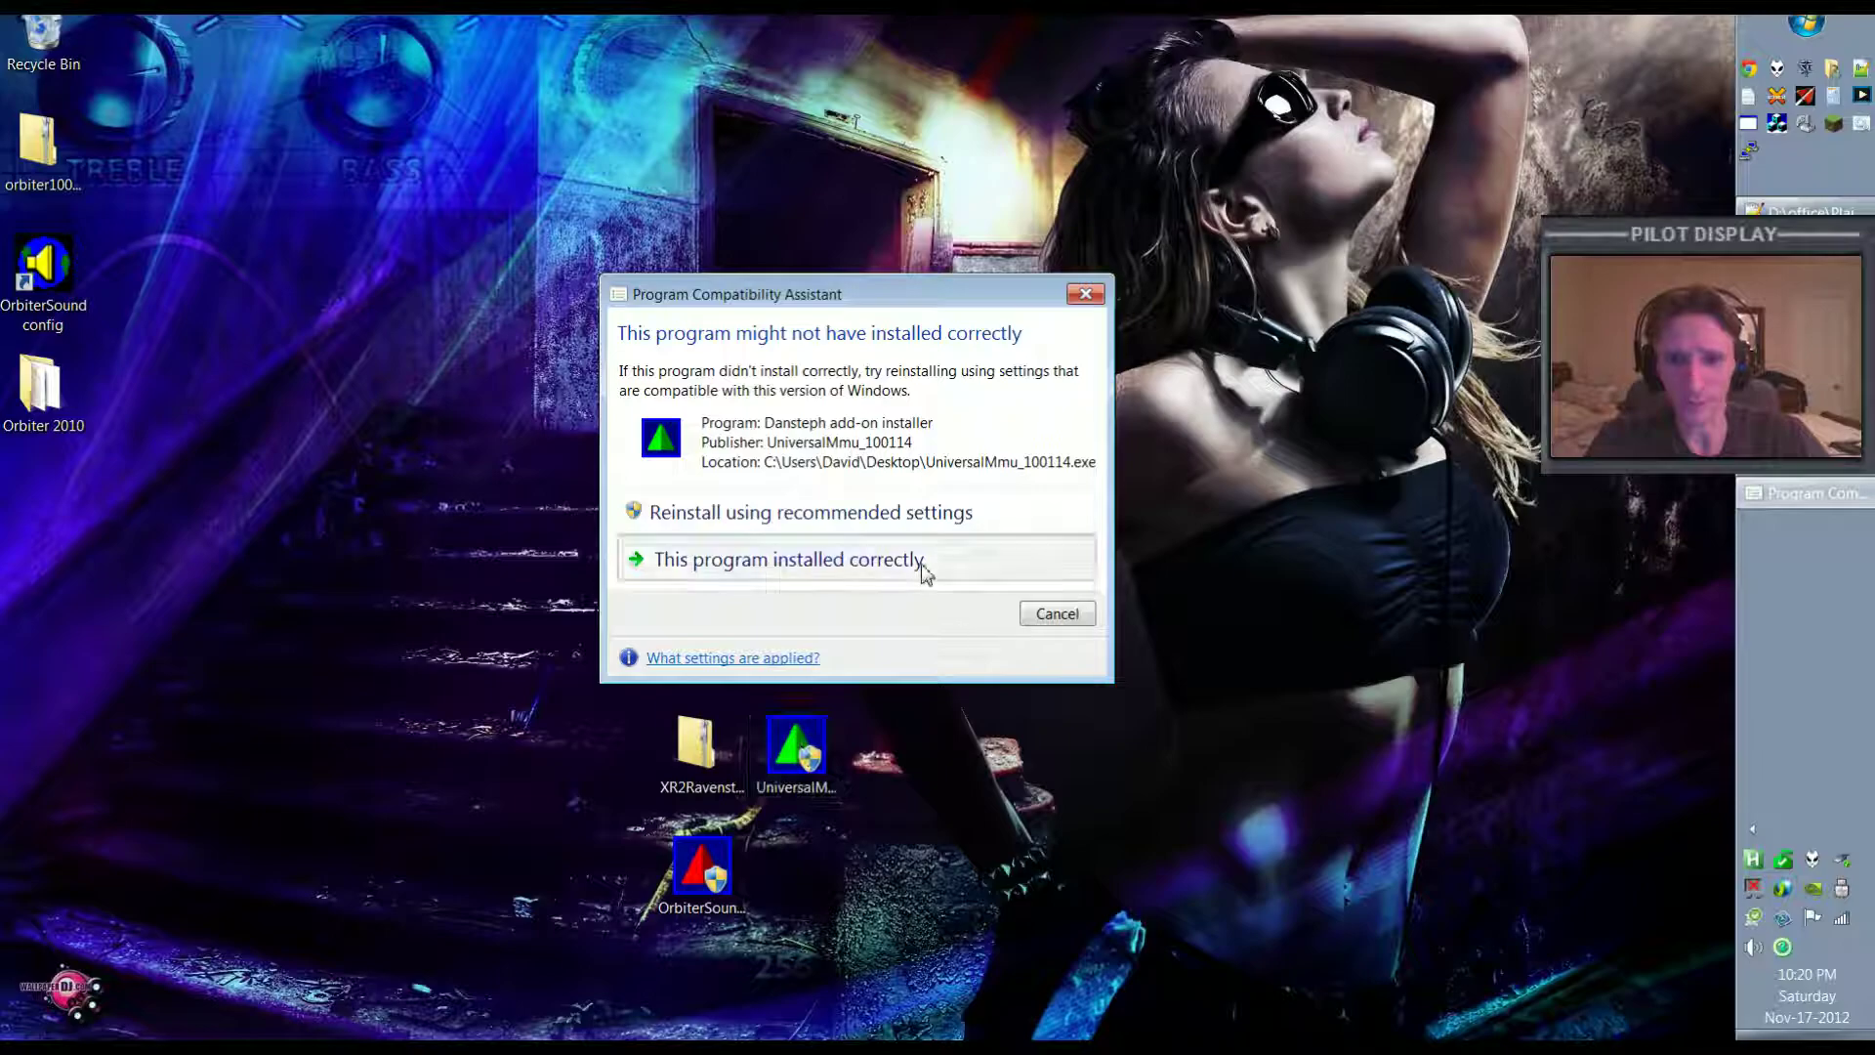
{"action": "left_click", "coordinate": [923, 563]}
{"action": "left_click", "coordinate": [730, 781]}
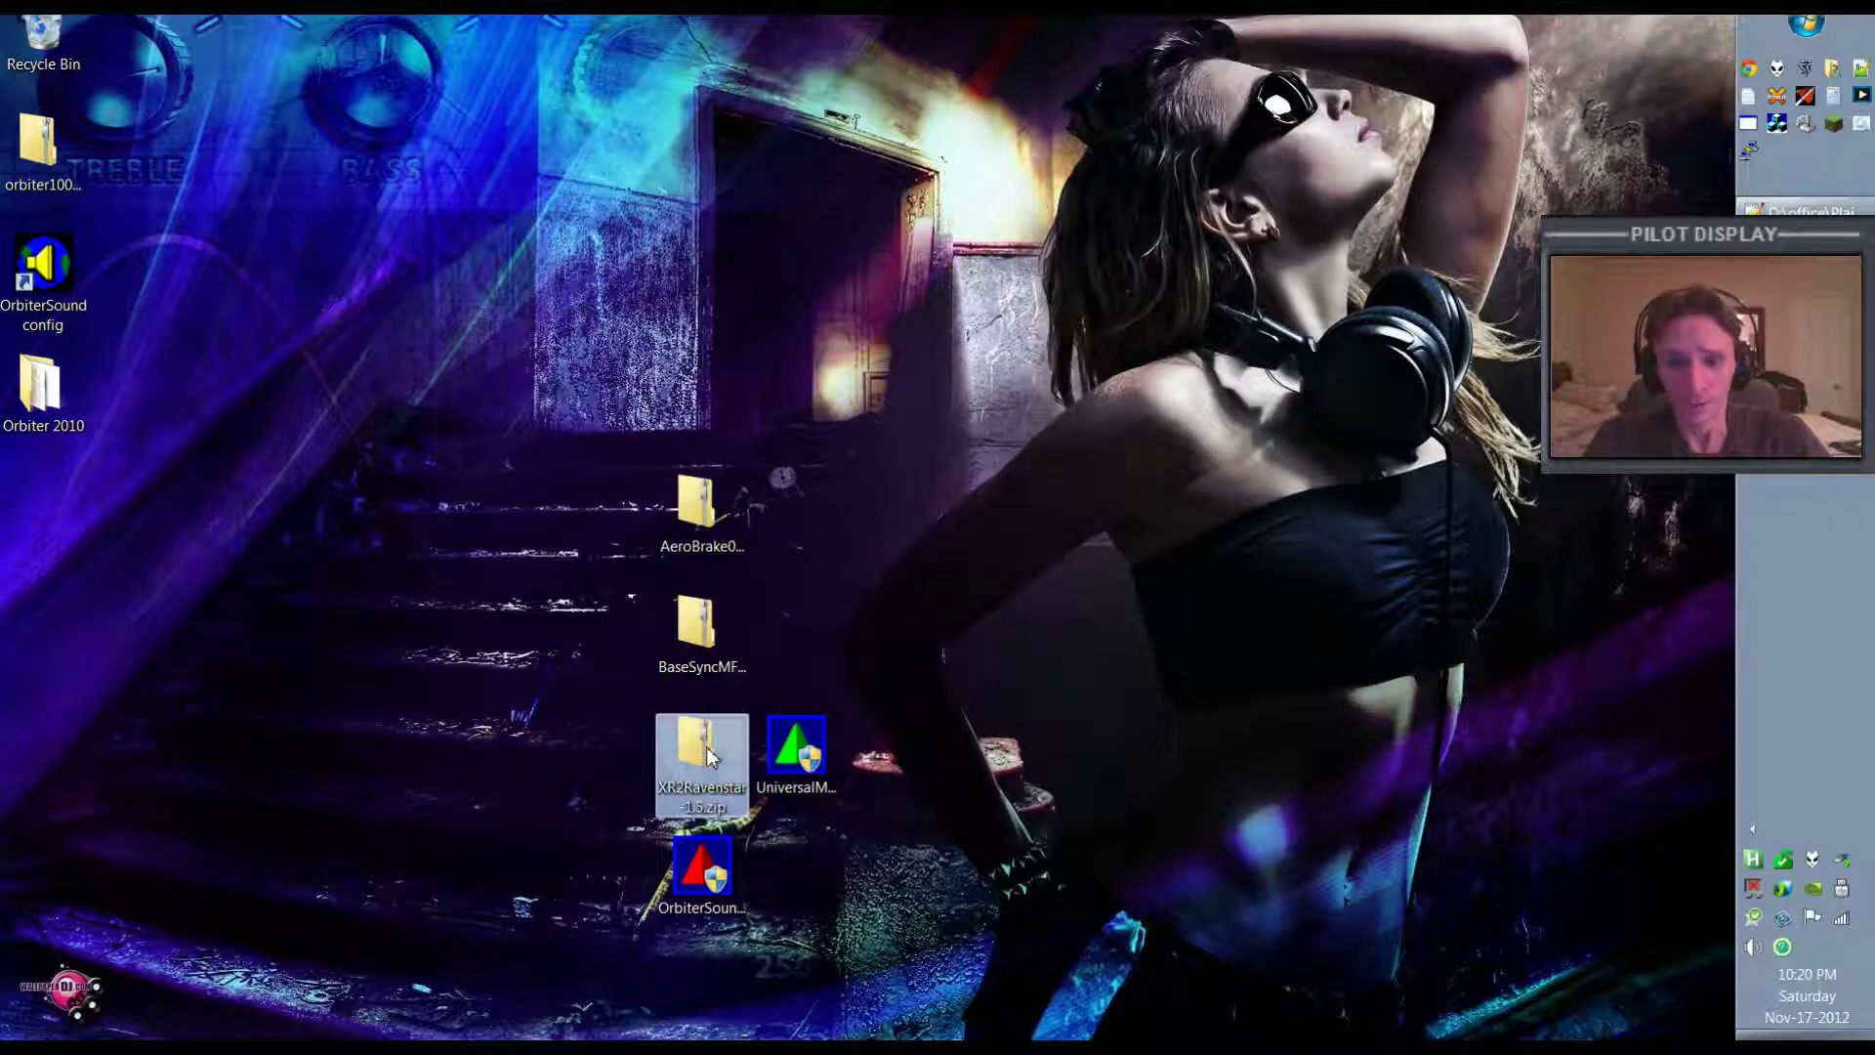
Open the XR2Ravenstar-1.5.zip archive in 7-Zip File Manager.
{"action": "right_click", "coordinate": [710, 755]}
{"action": "left_click", "coordinate": [520, 722]}
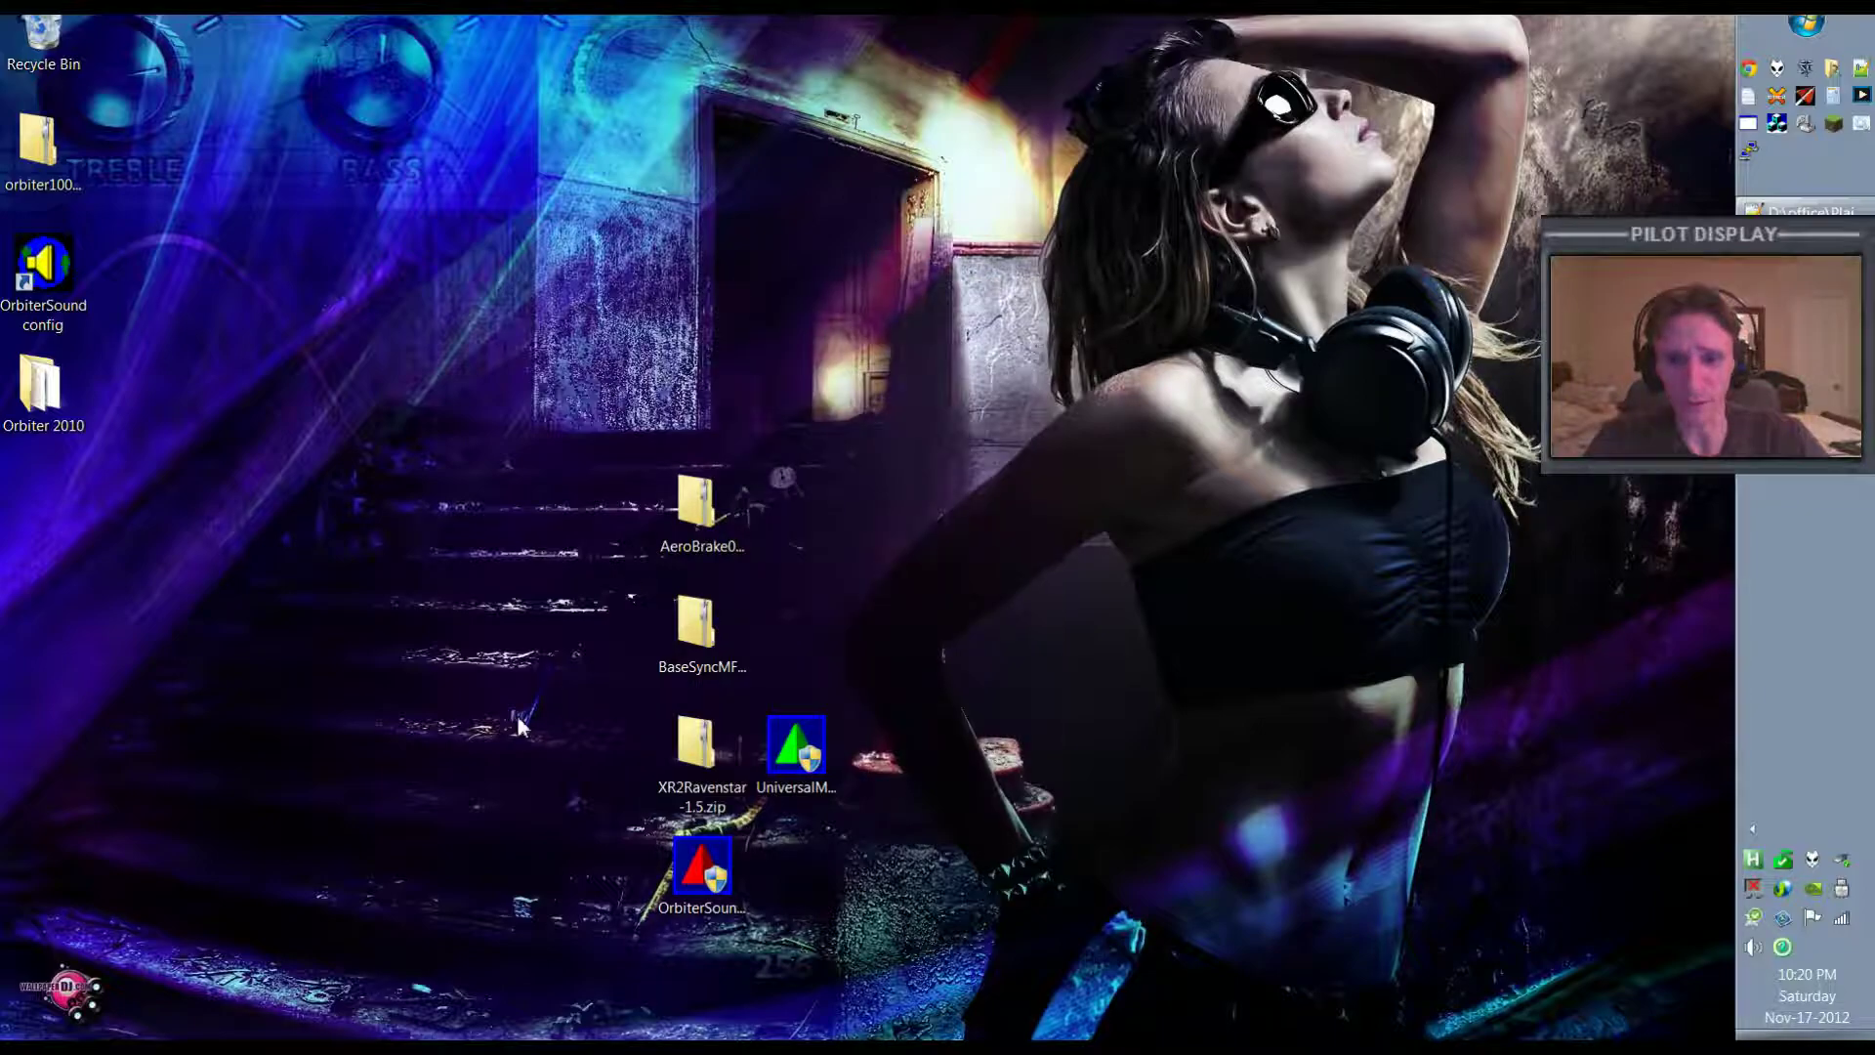
{"action": "left_click", "coordinate": [695, 757]}
{"action": "right_click", "coordinate": [693, 754]}
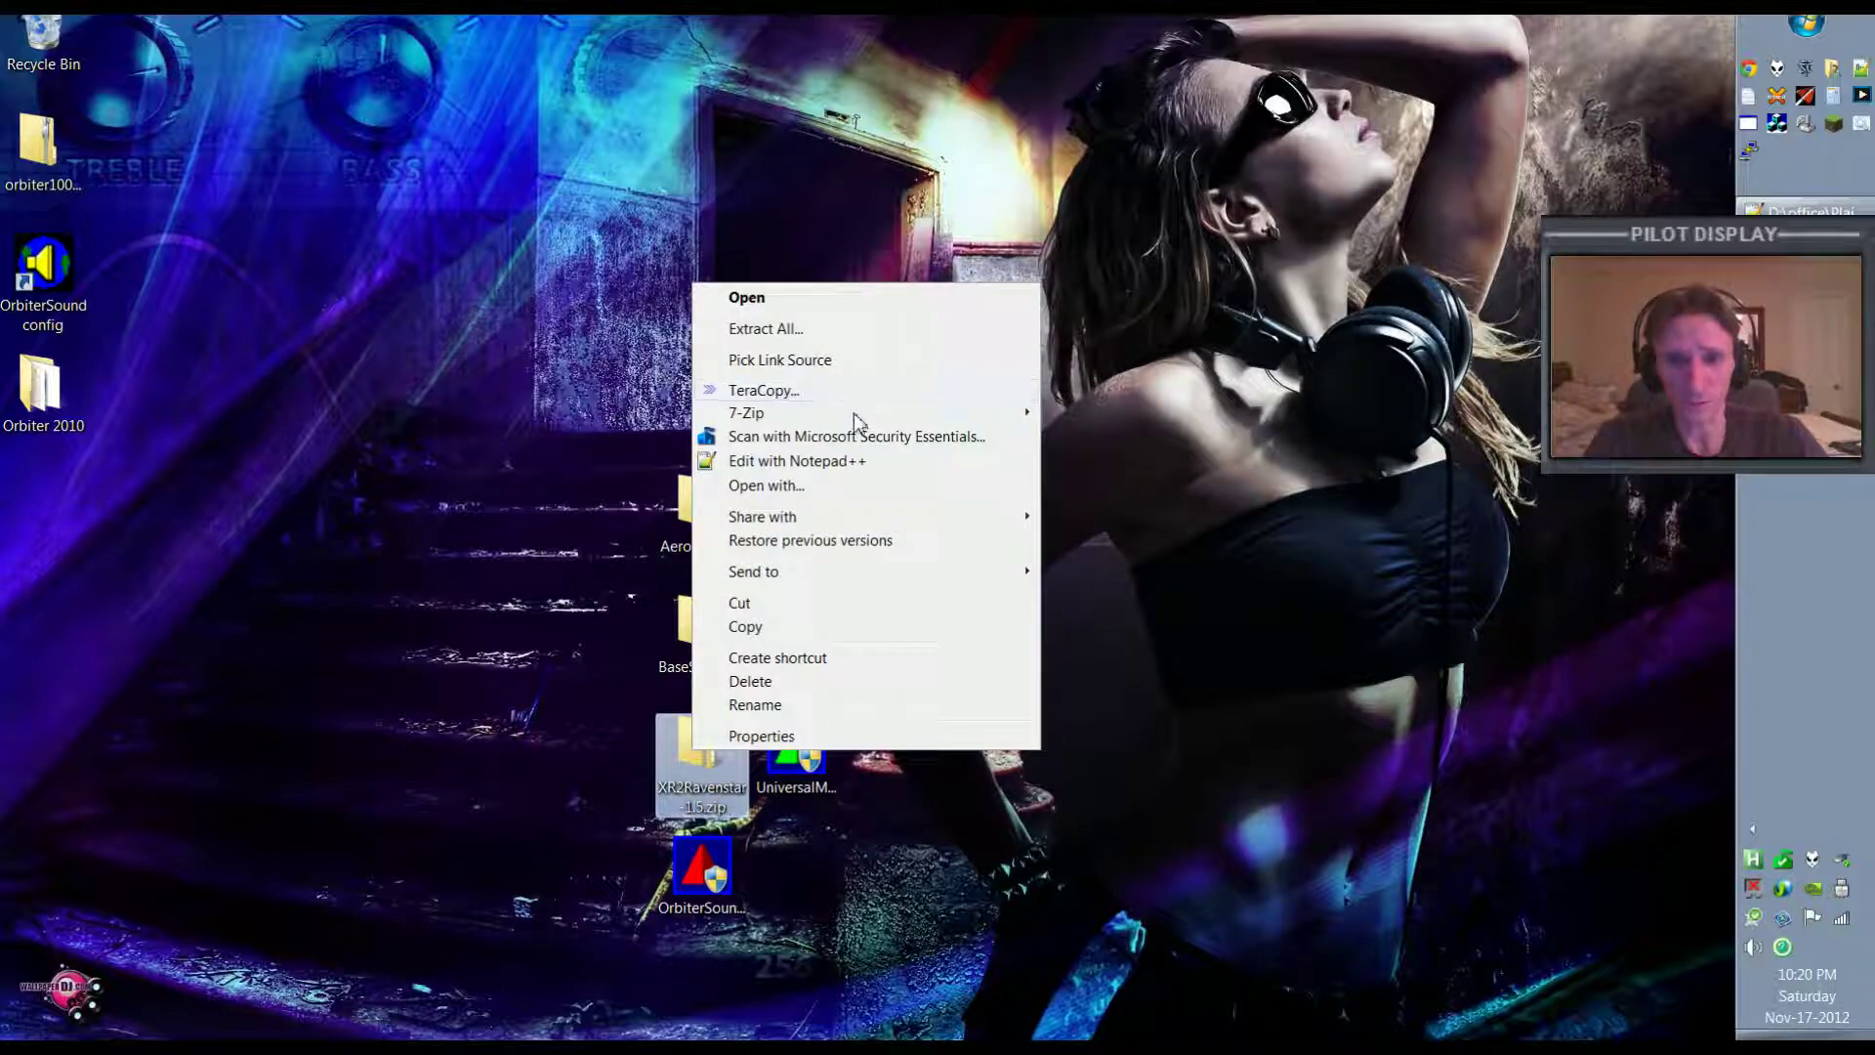
{"action": "mouse_move", "coordinate": [852, 415]}
{"action": "left_click", "coordinate": [1114, 413]}
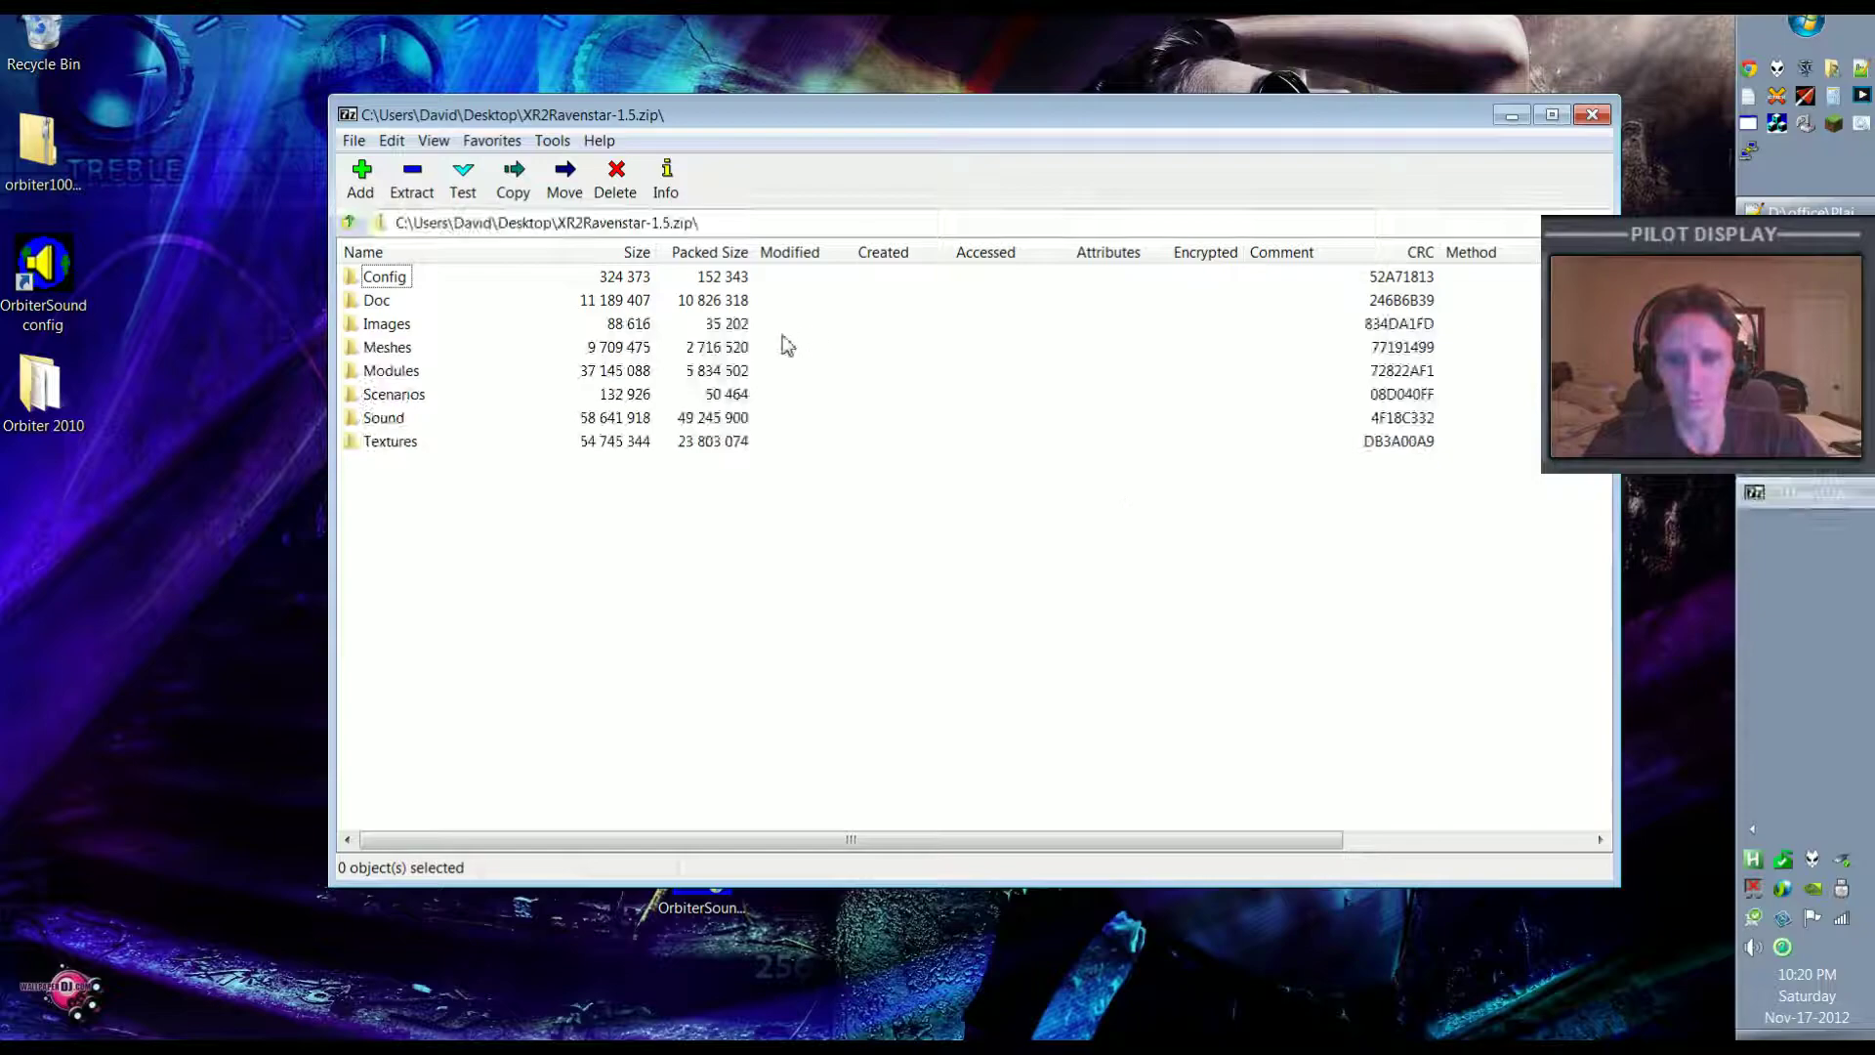
Copy all eight archive folders into Desktop\Orbiter 2010.
{"action": "left_click", "coordinate": [392, 276]}
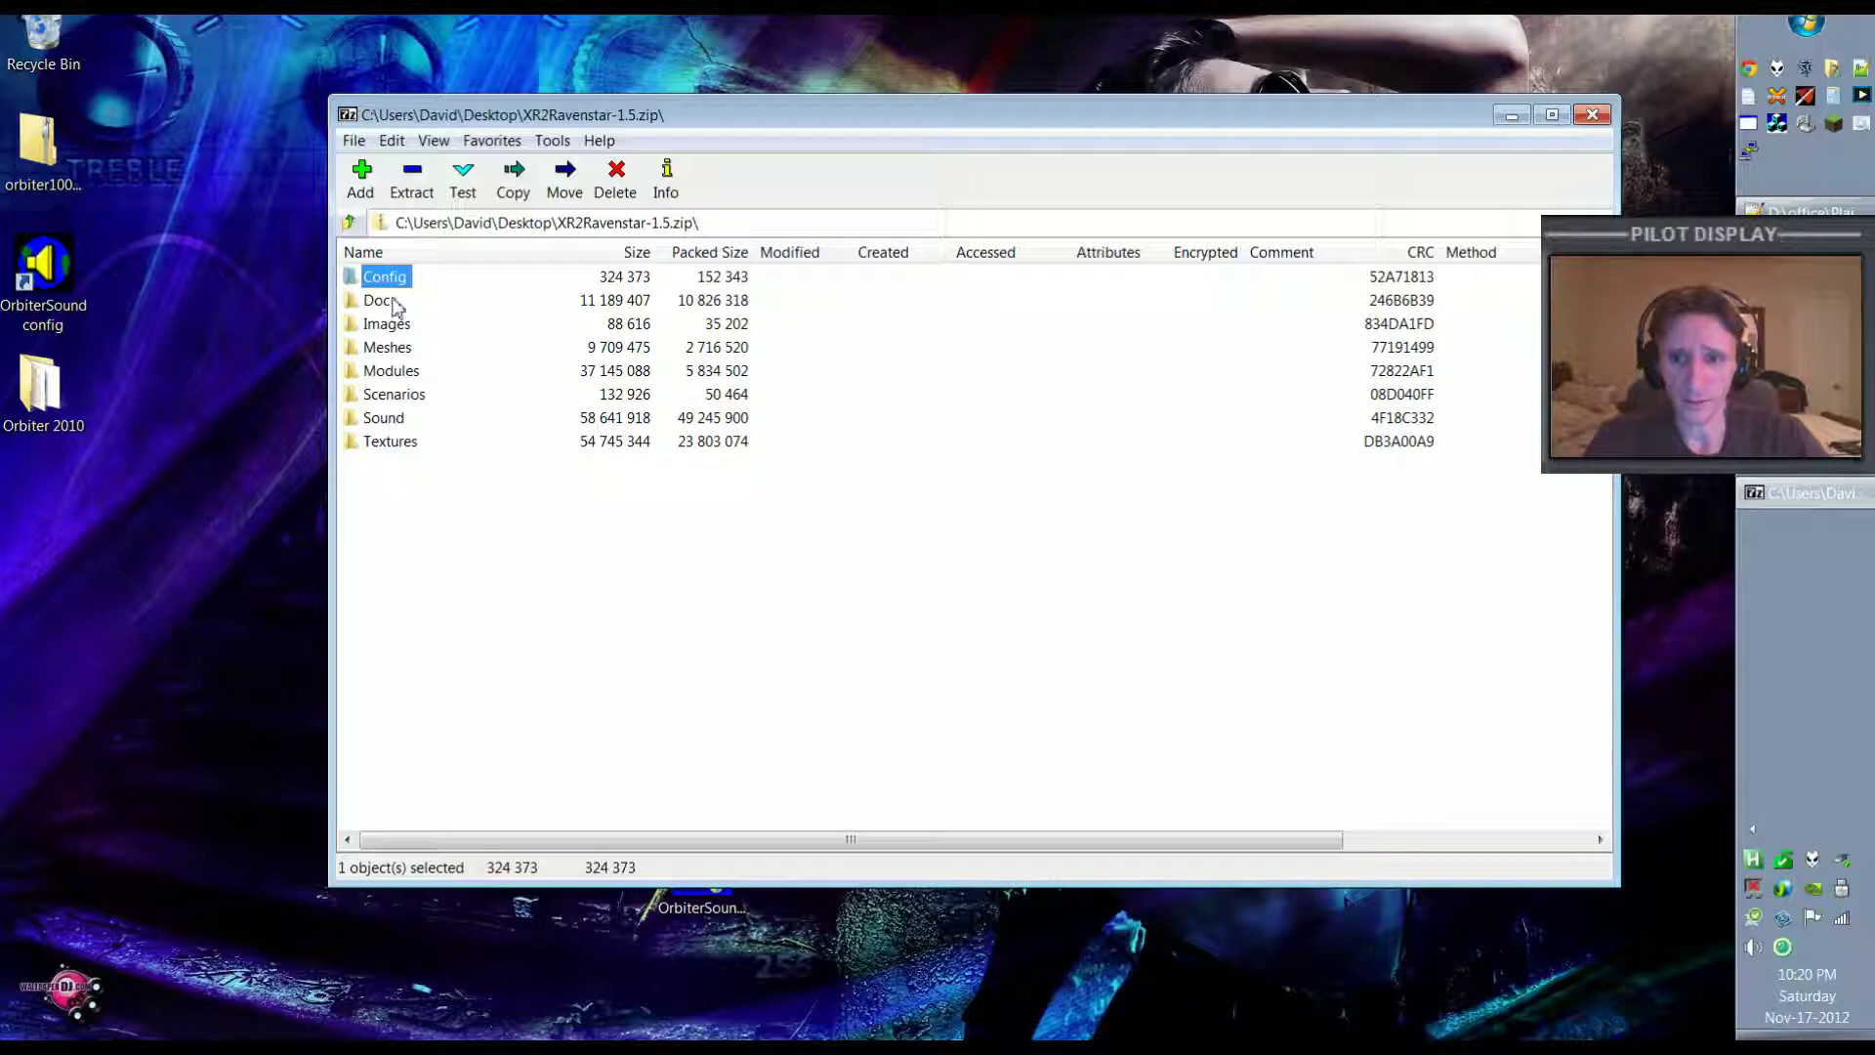
{"action": "left_click", "coordinate": [386, 445], "text": "shift"}
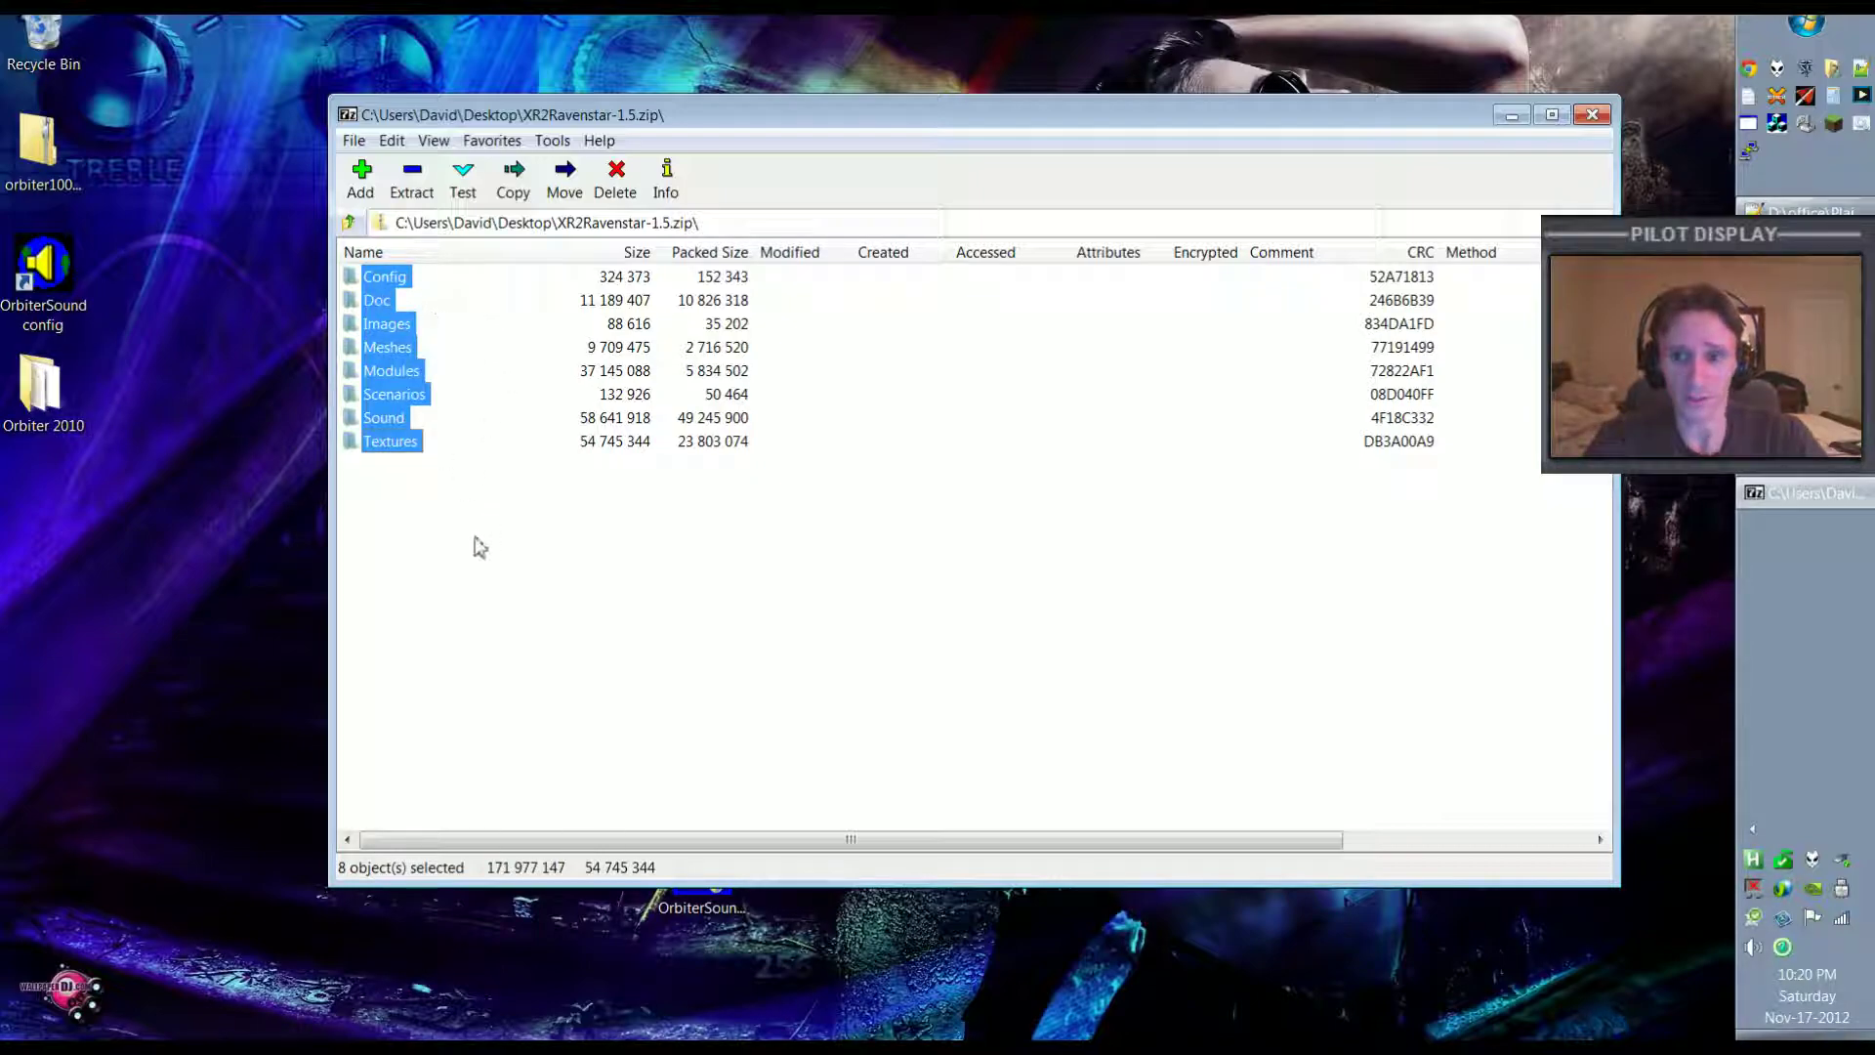
{"action": "left_click_drag", "start_coordinate": [464, 518], "coordinate": [384, 273]}
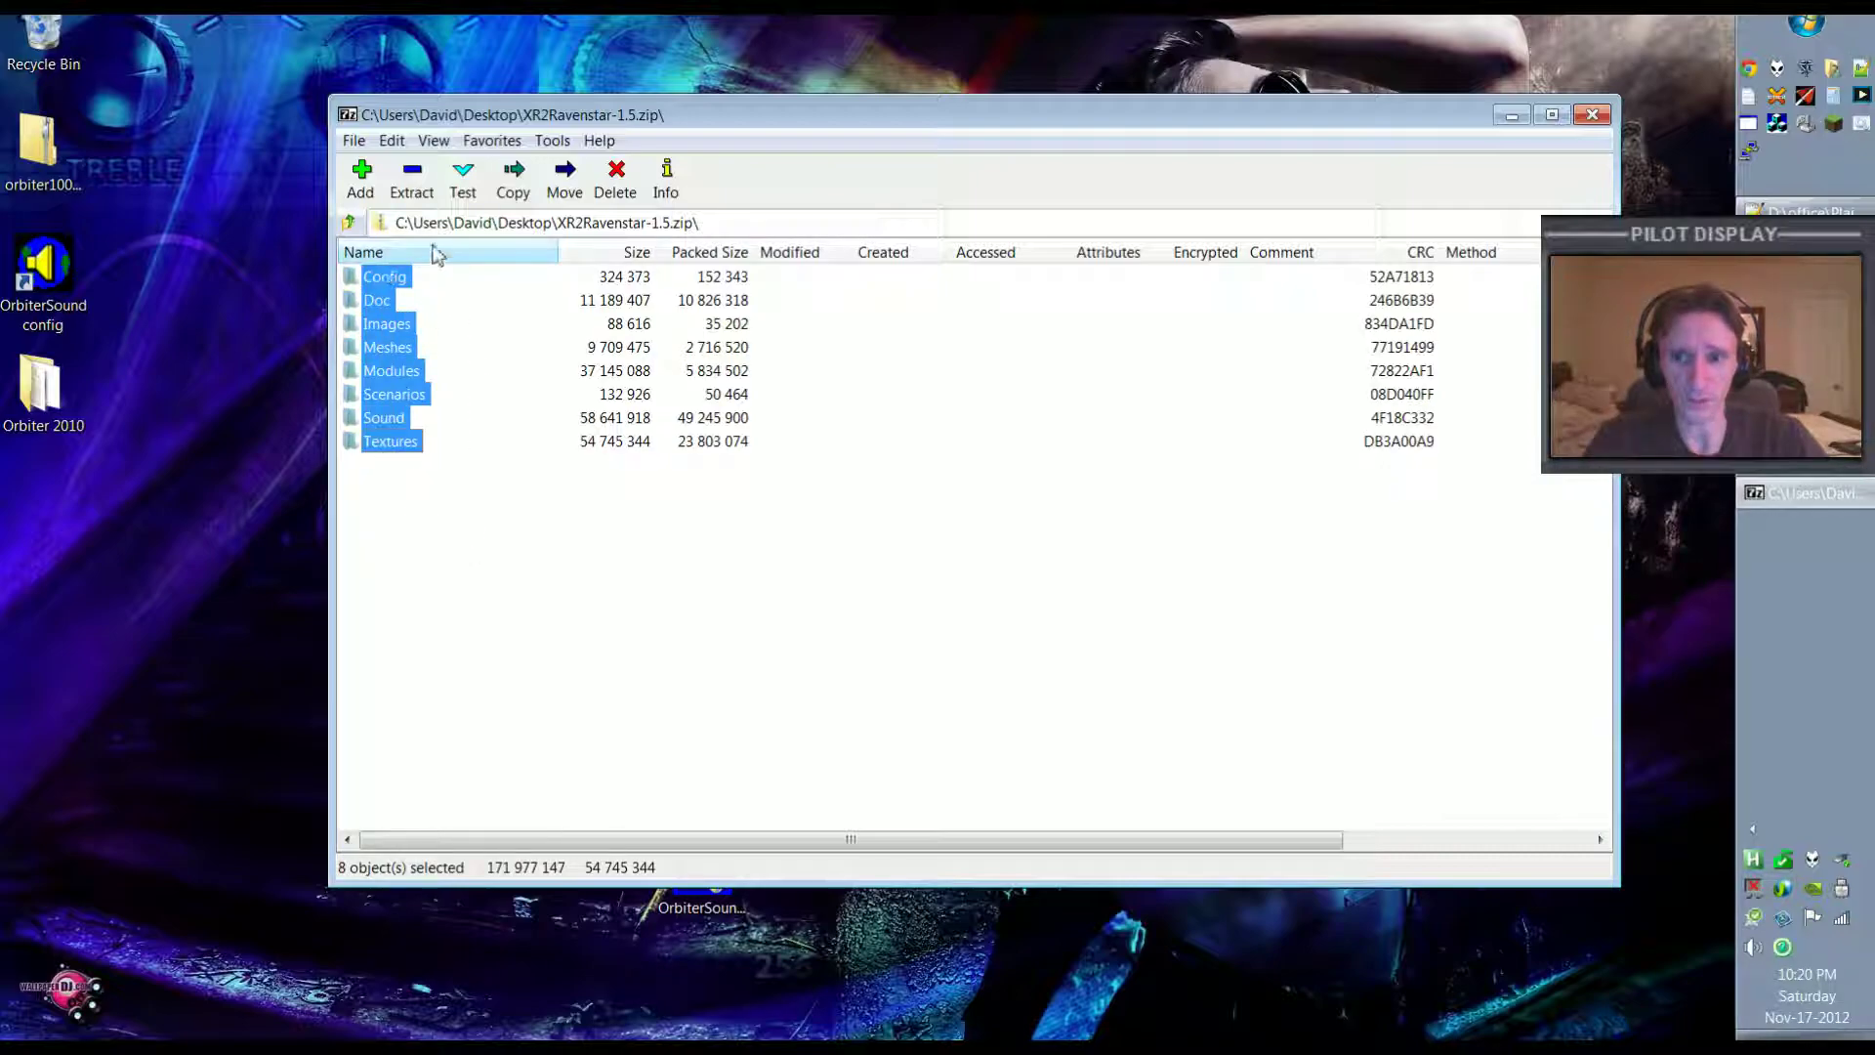
{"action": "left_click", "coordinate": [420, 186]}
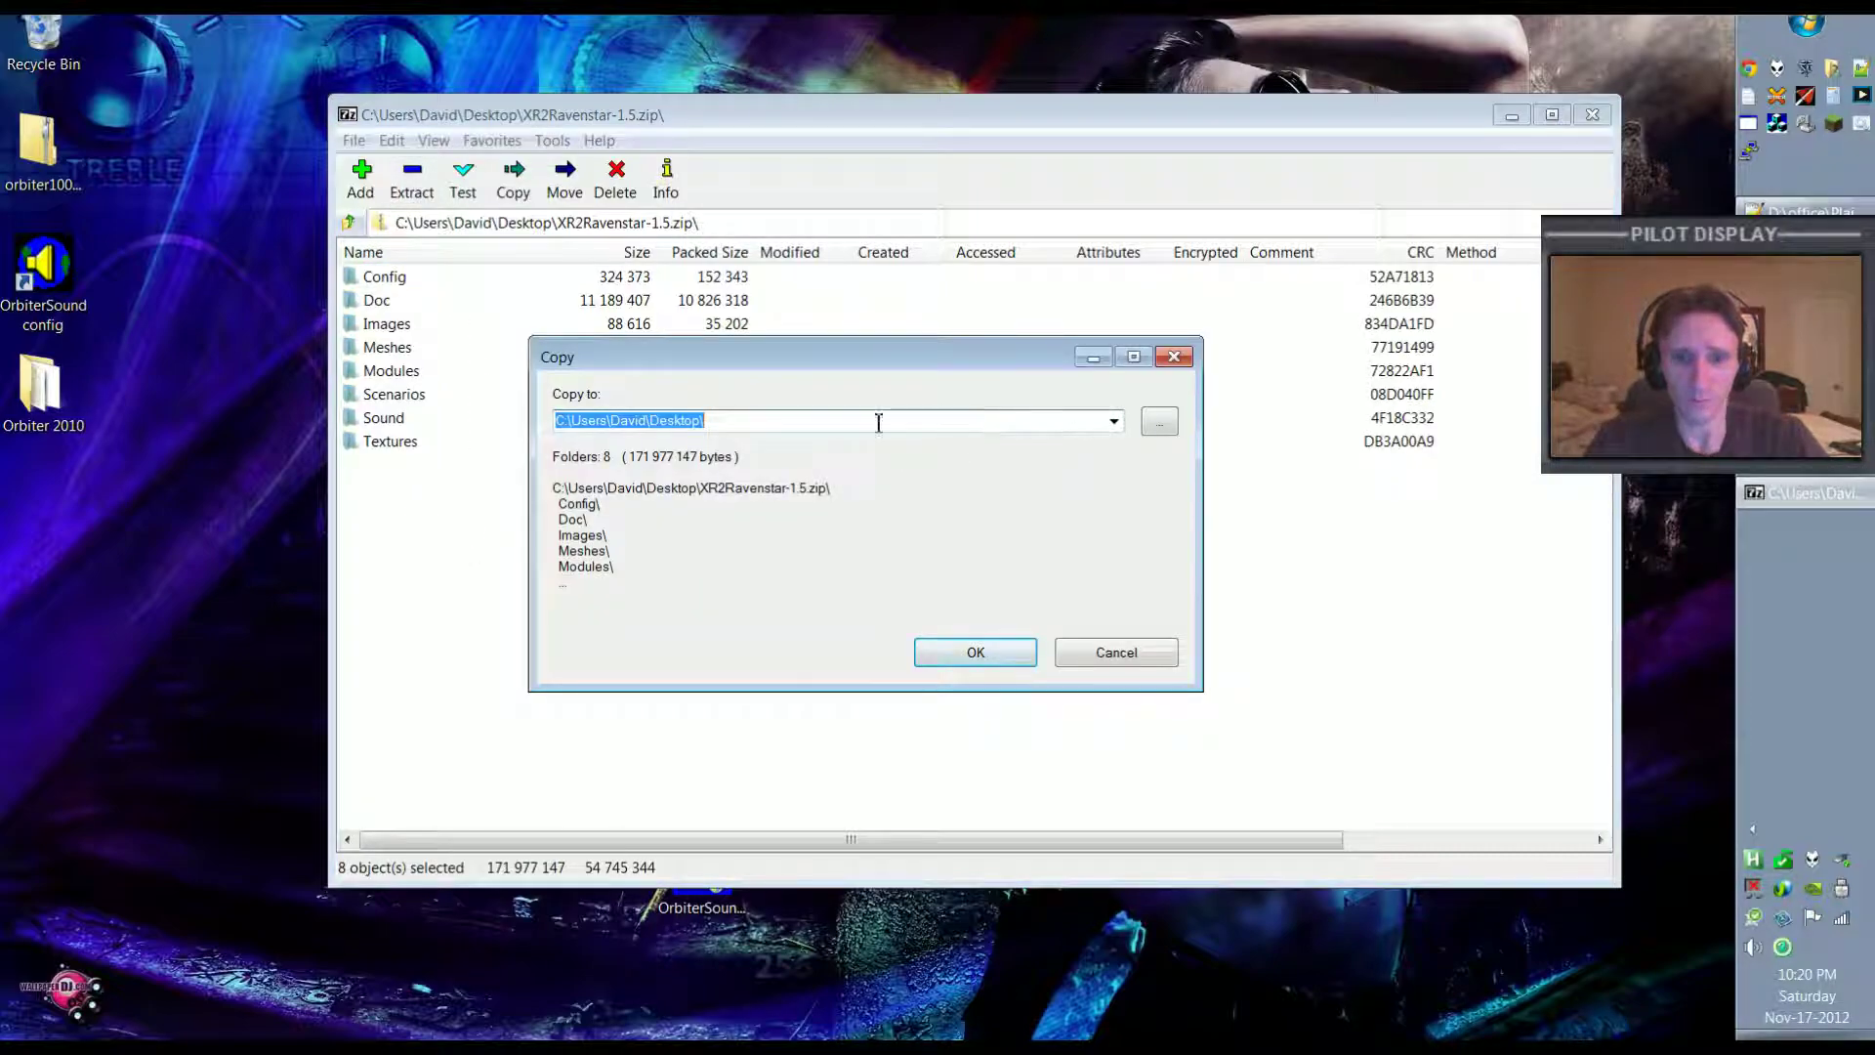
{"action": "left_click", "coordinate": [1159, 420]}
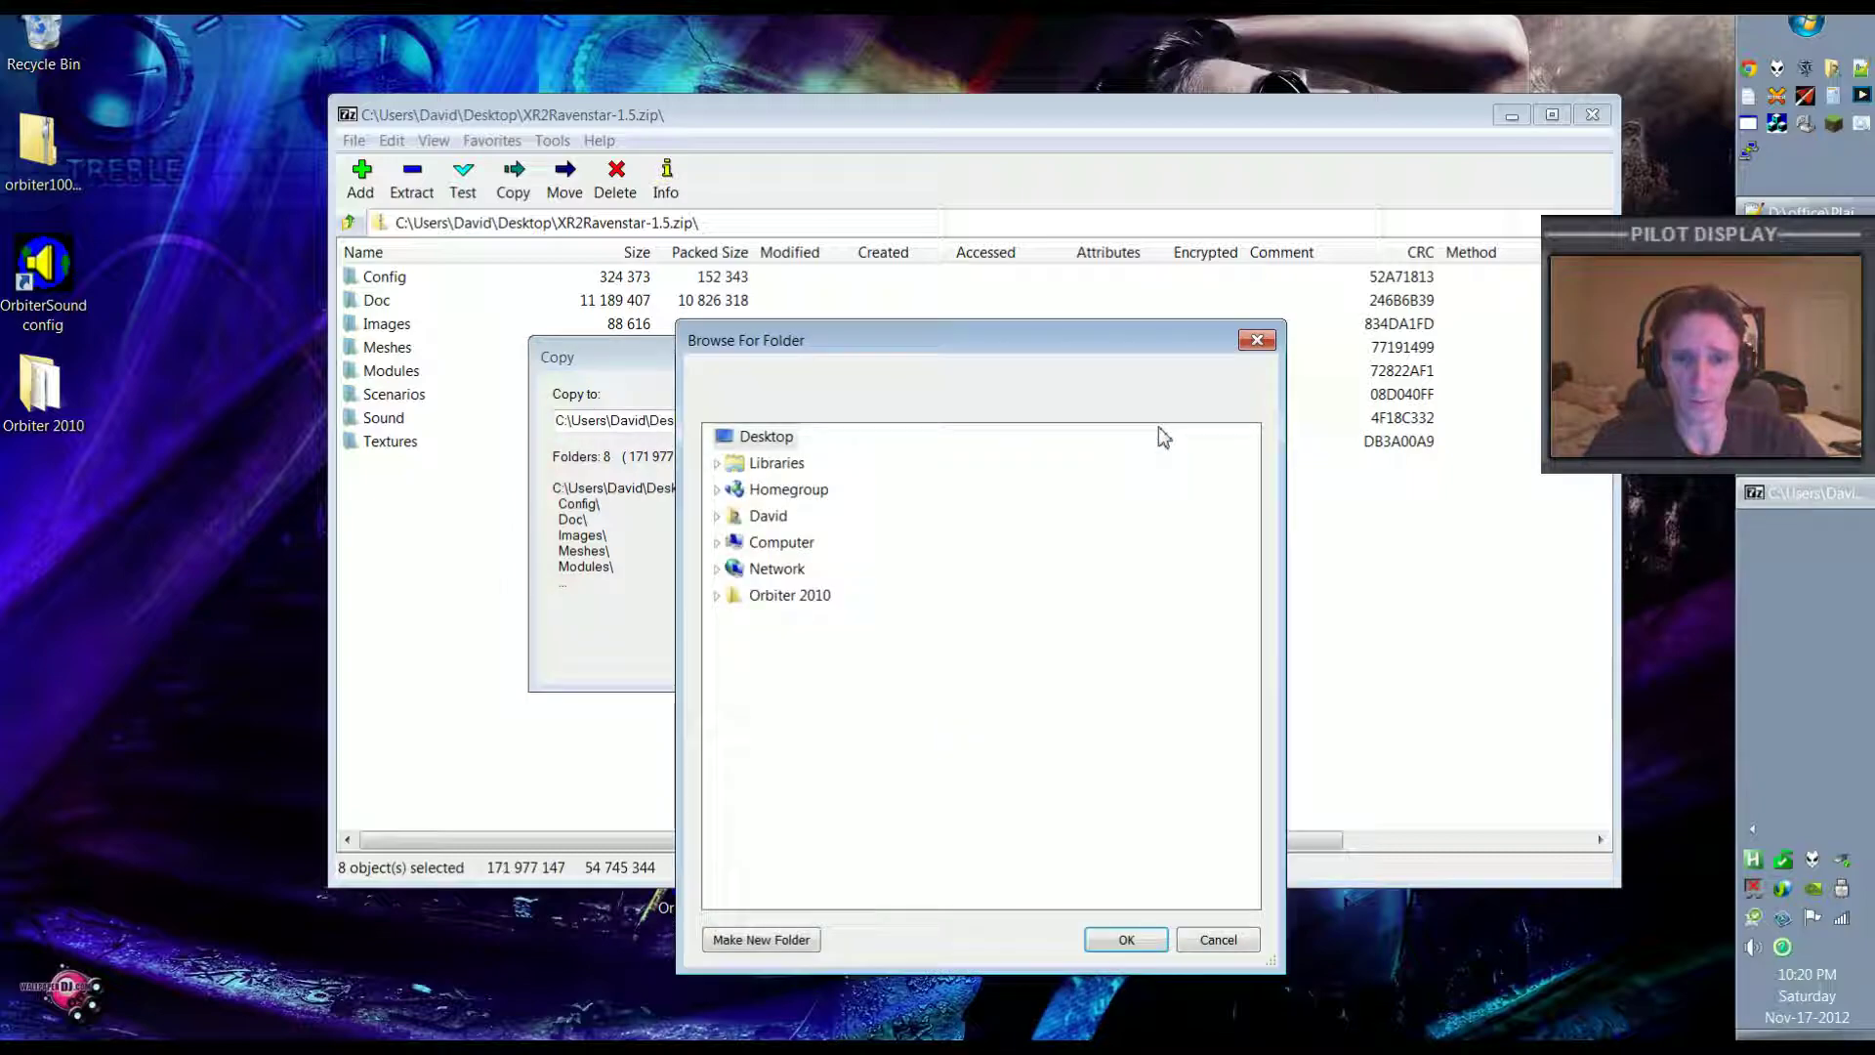
{"action": "left_click", "coordinate": [771, 597]}
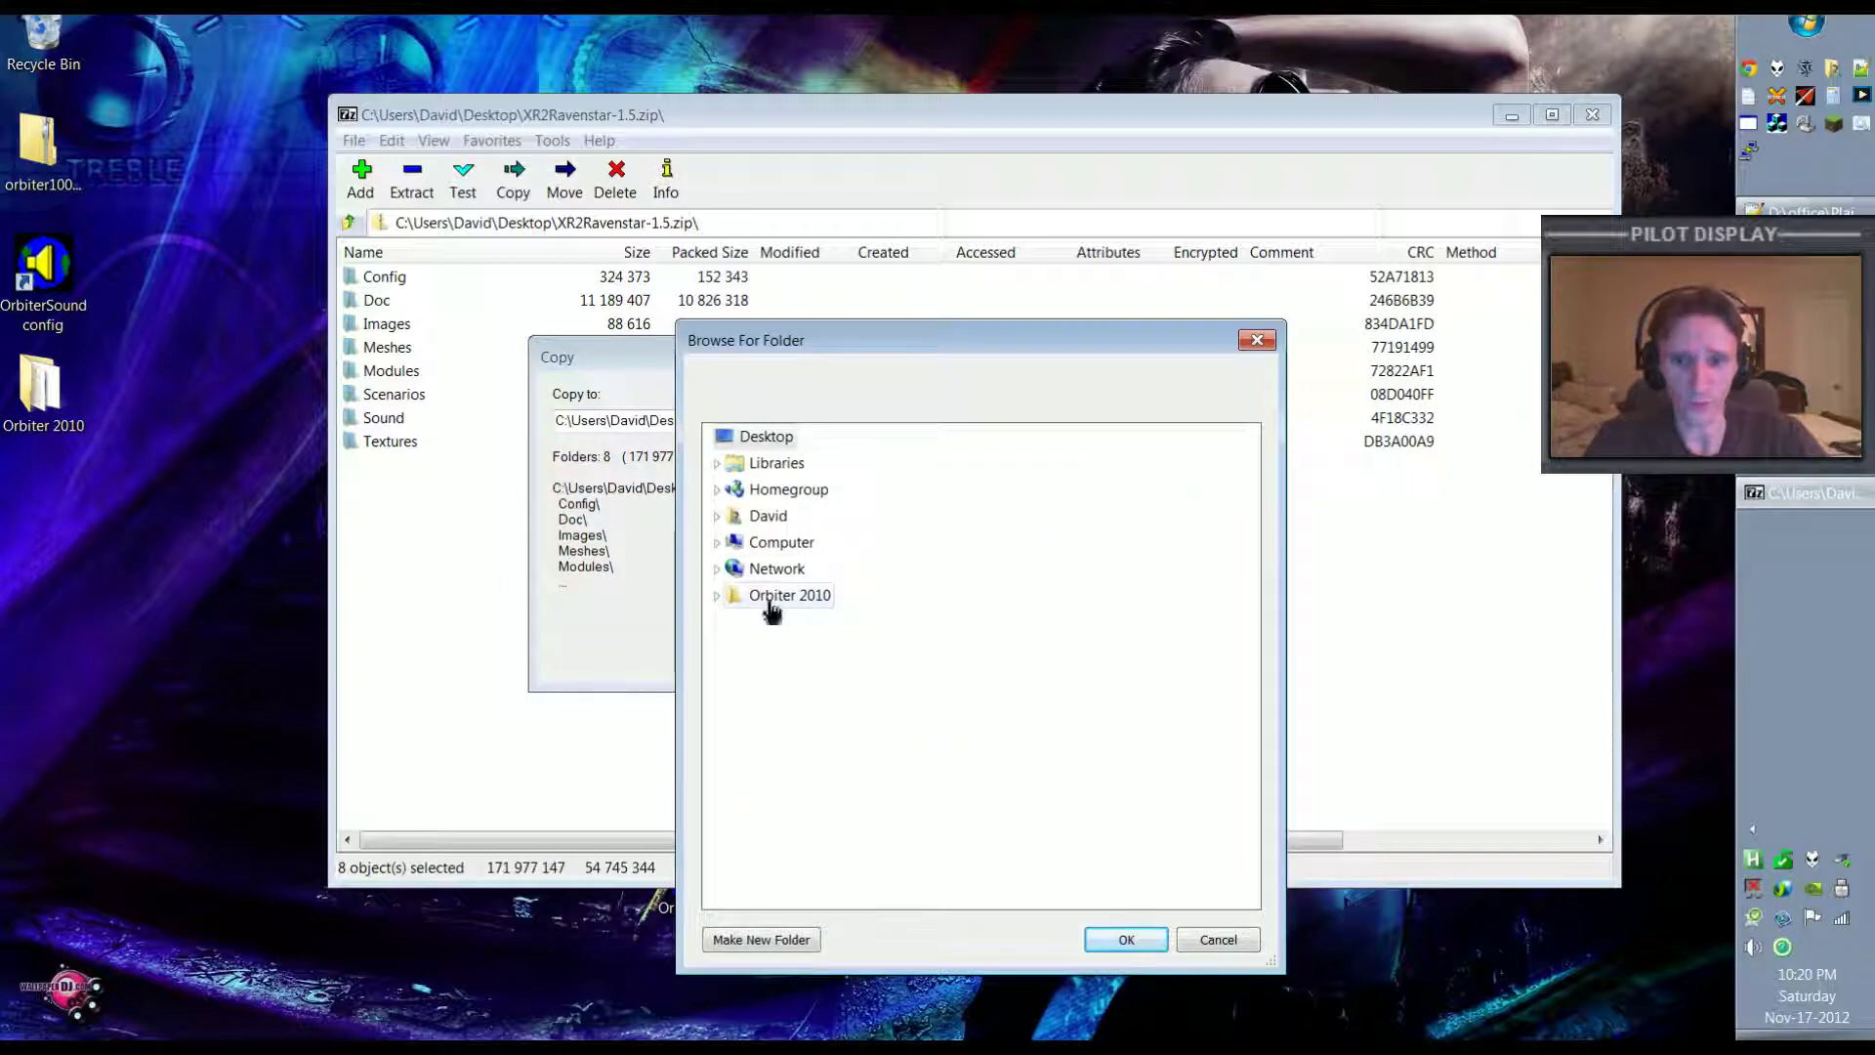
{"action": "left_click", "coordinate": [1126, 940]}
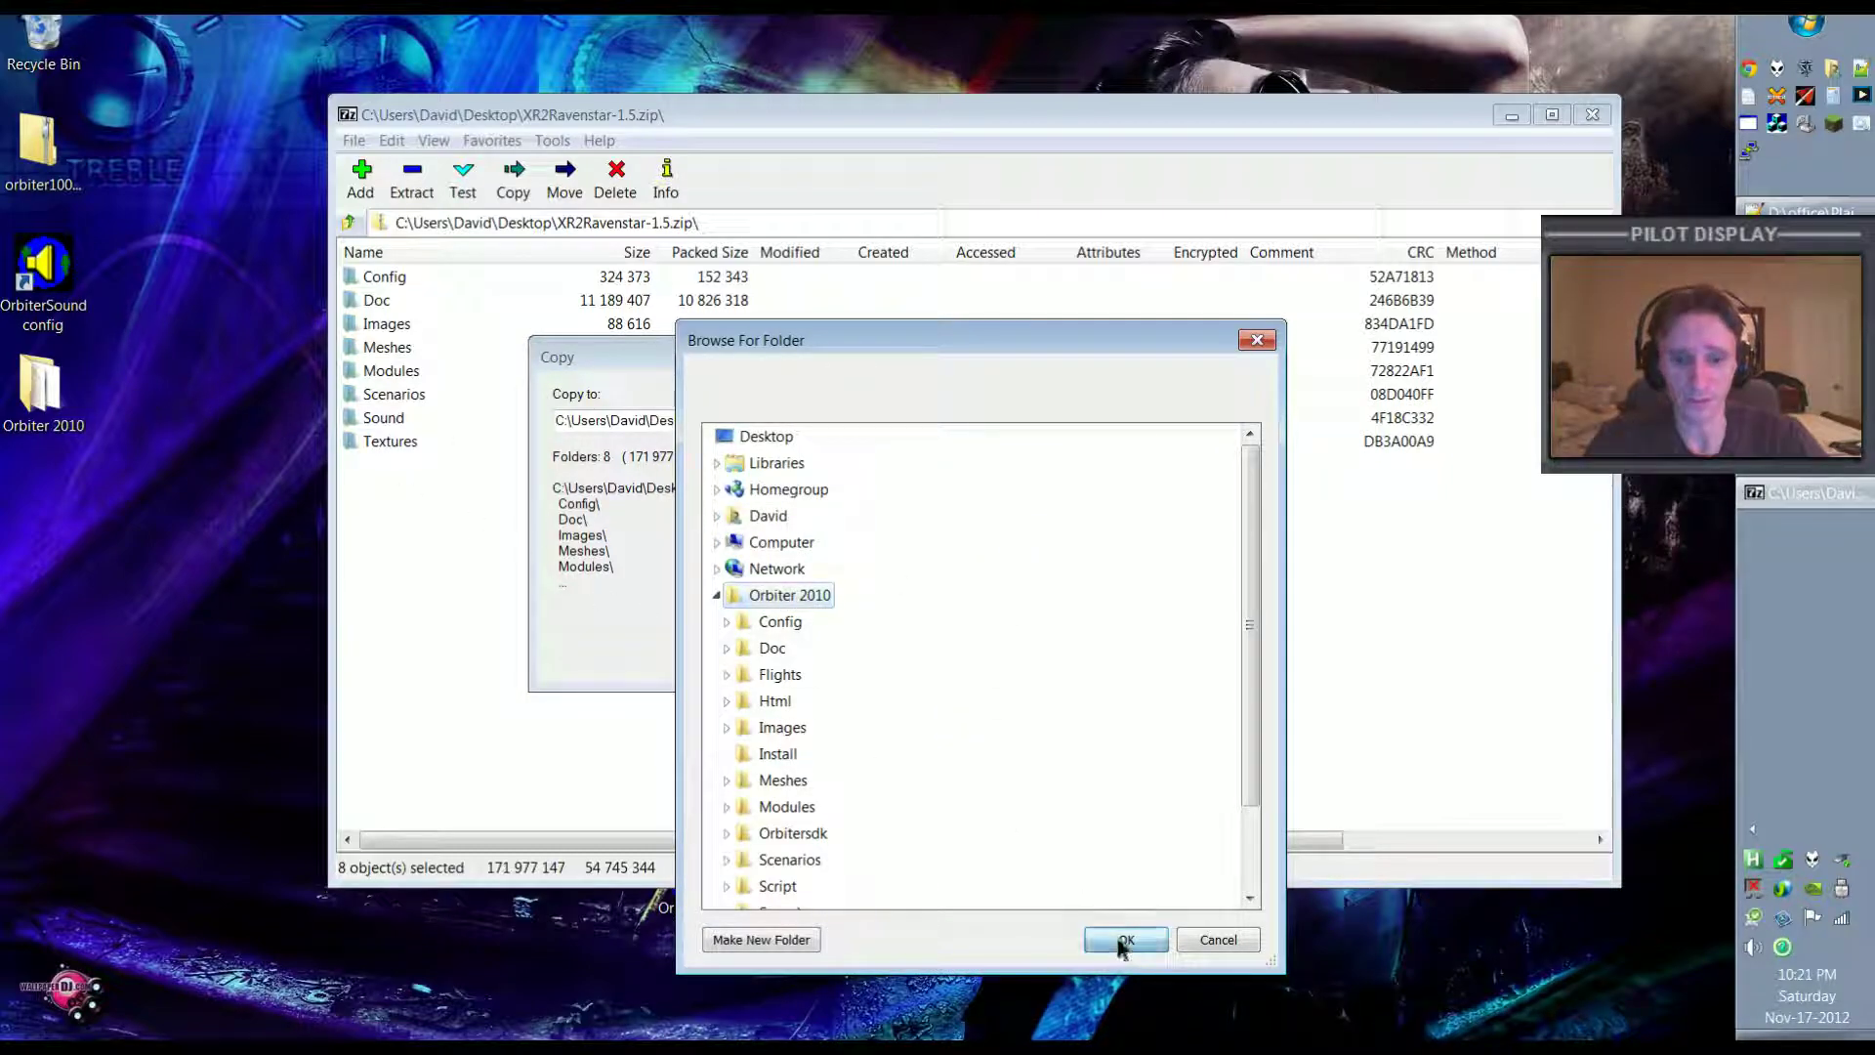
{"action": "left_click", "coordinate": [976, 652]}
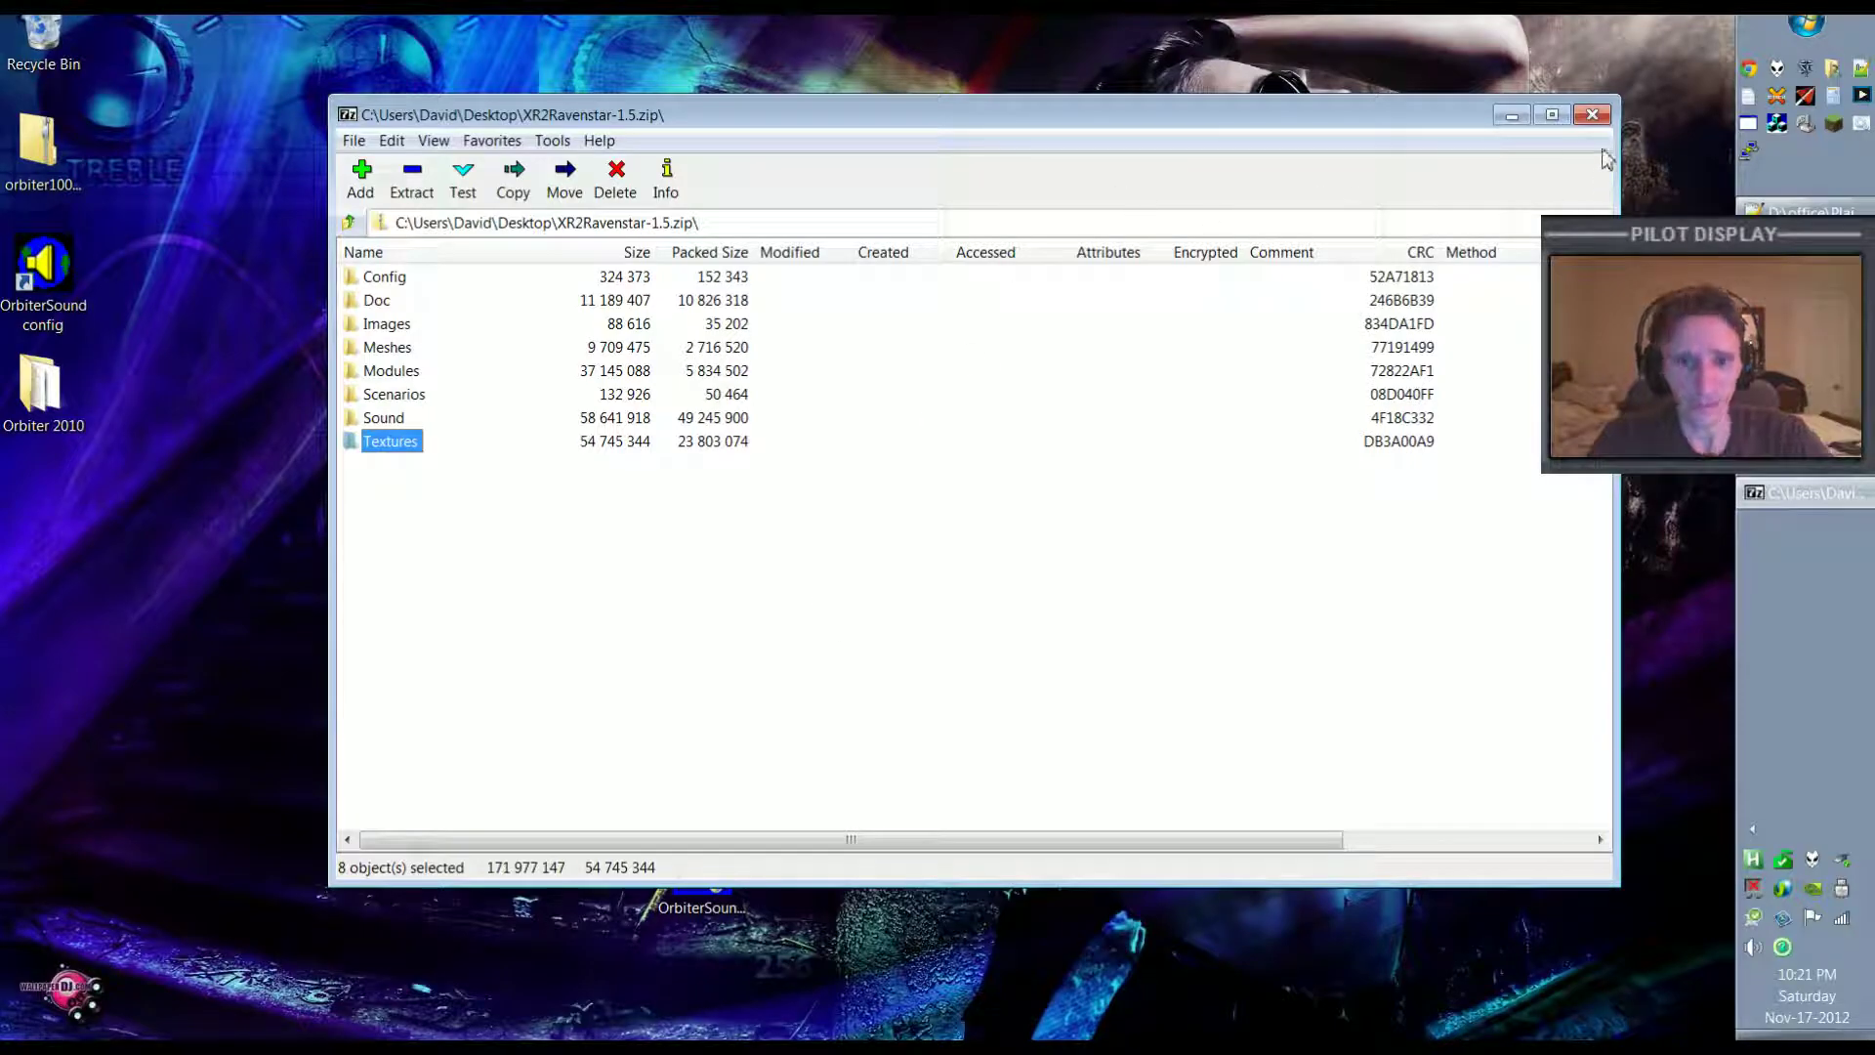
Close 7-Zip, start orbiter.exe from the Orbiter 2010 folder and review enabled Modules.
{"action": "left_click", "coordinate": [1591, 114]}
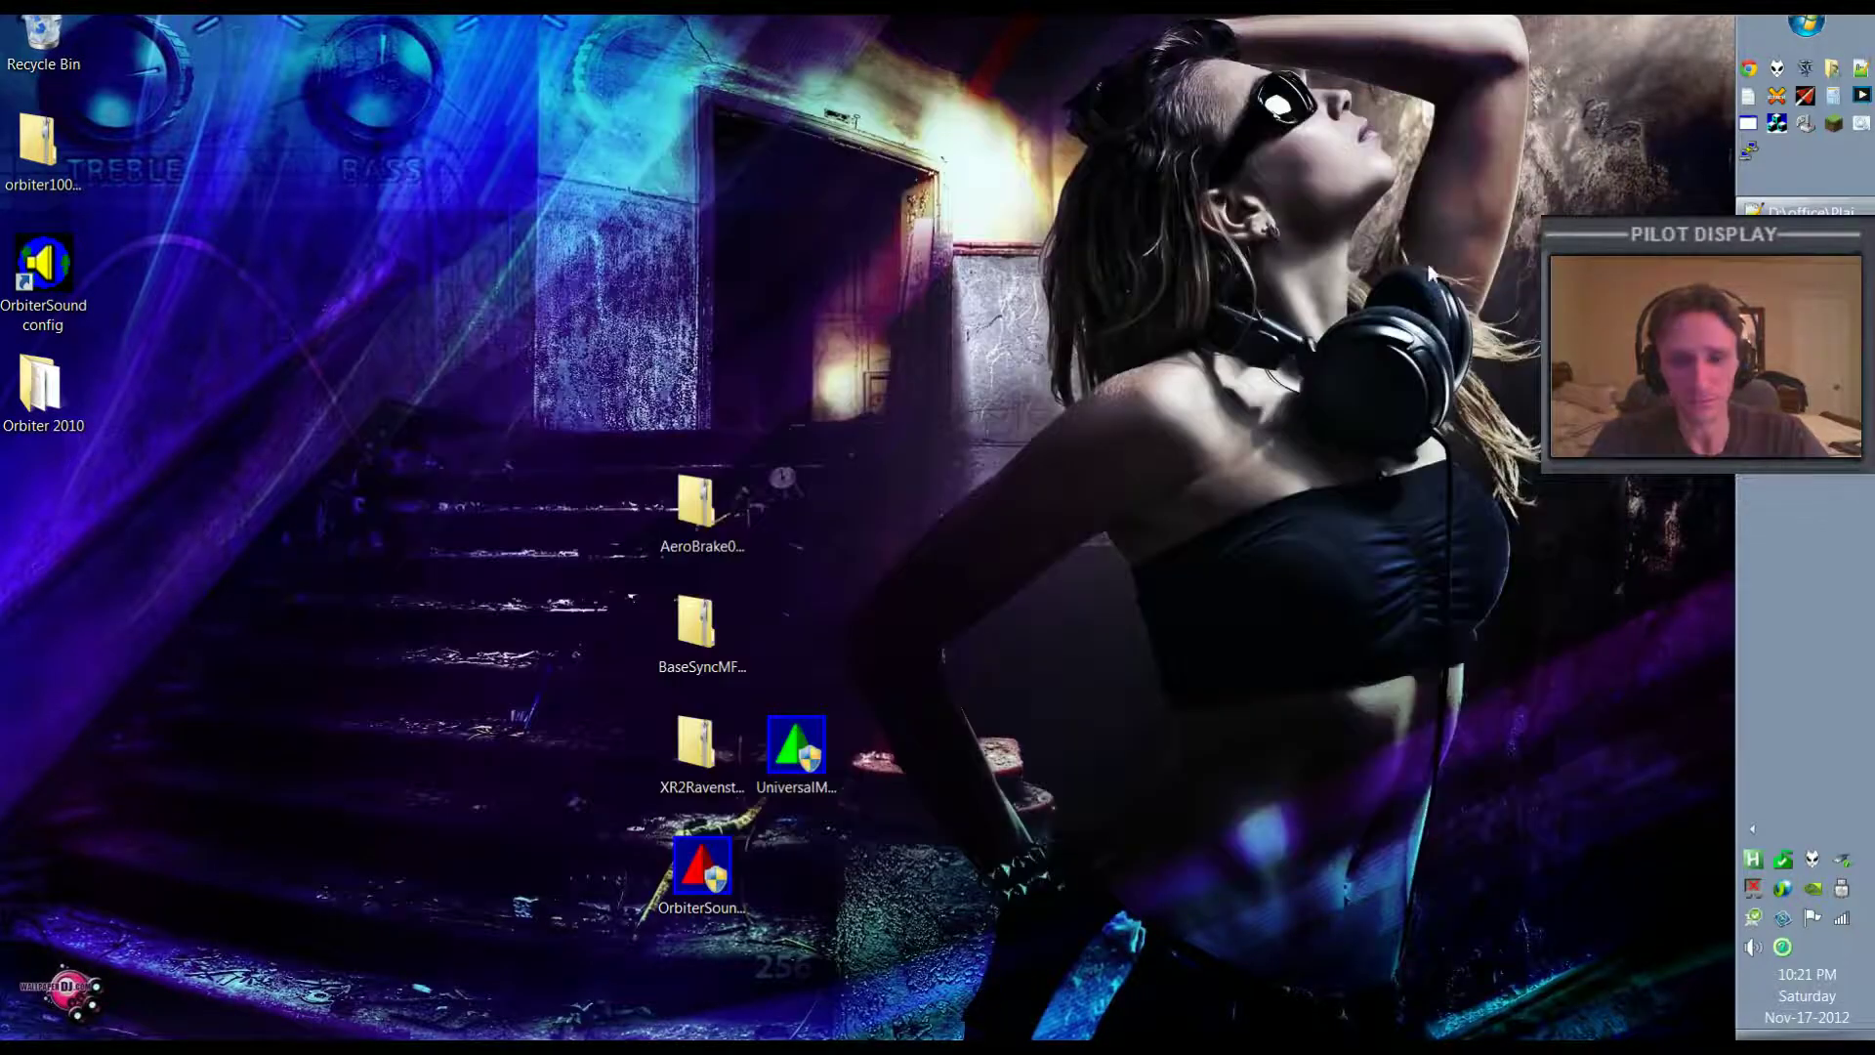
{"action": "double_click", "coordinate": [39, 385]}
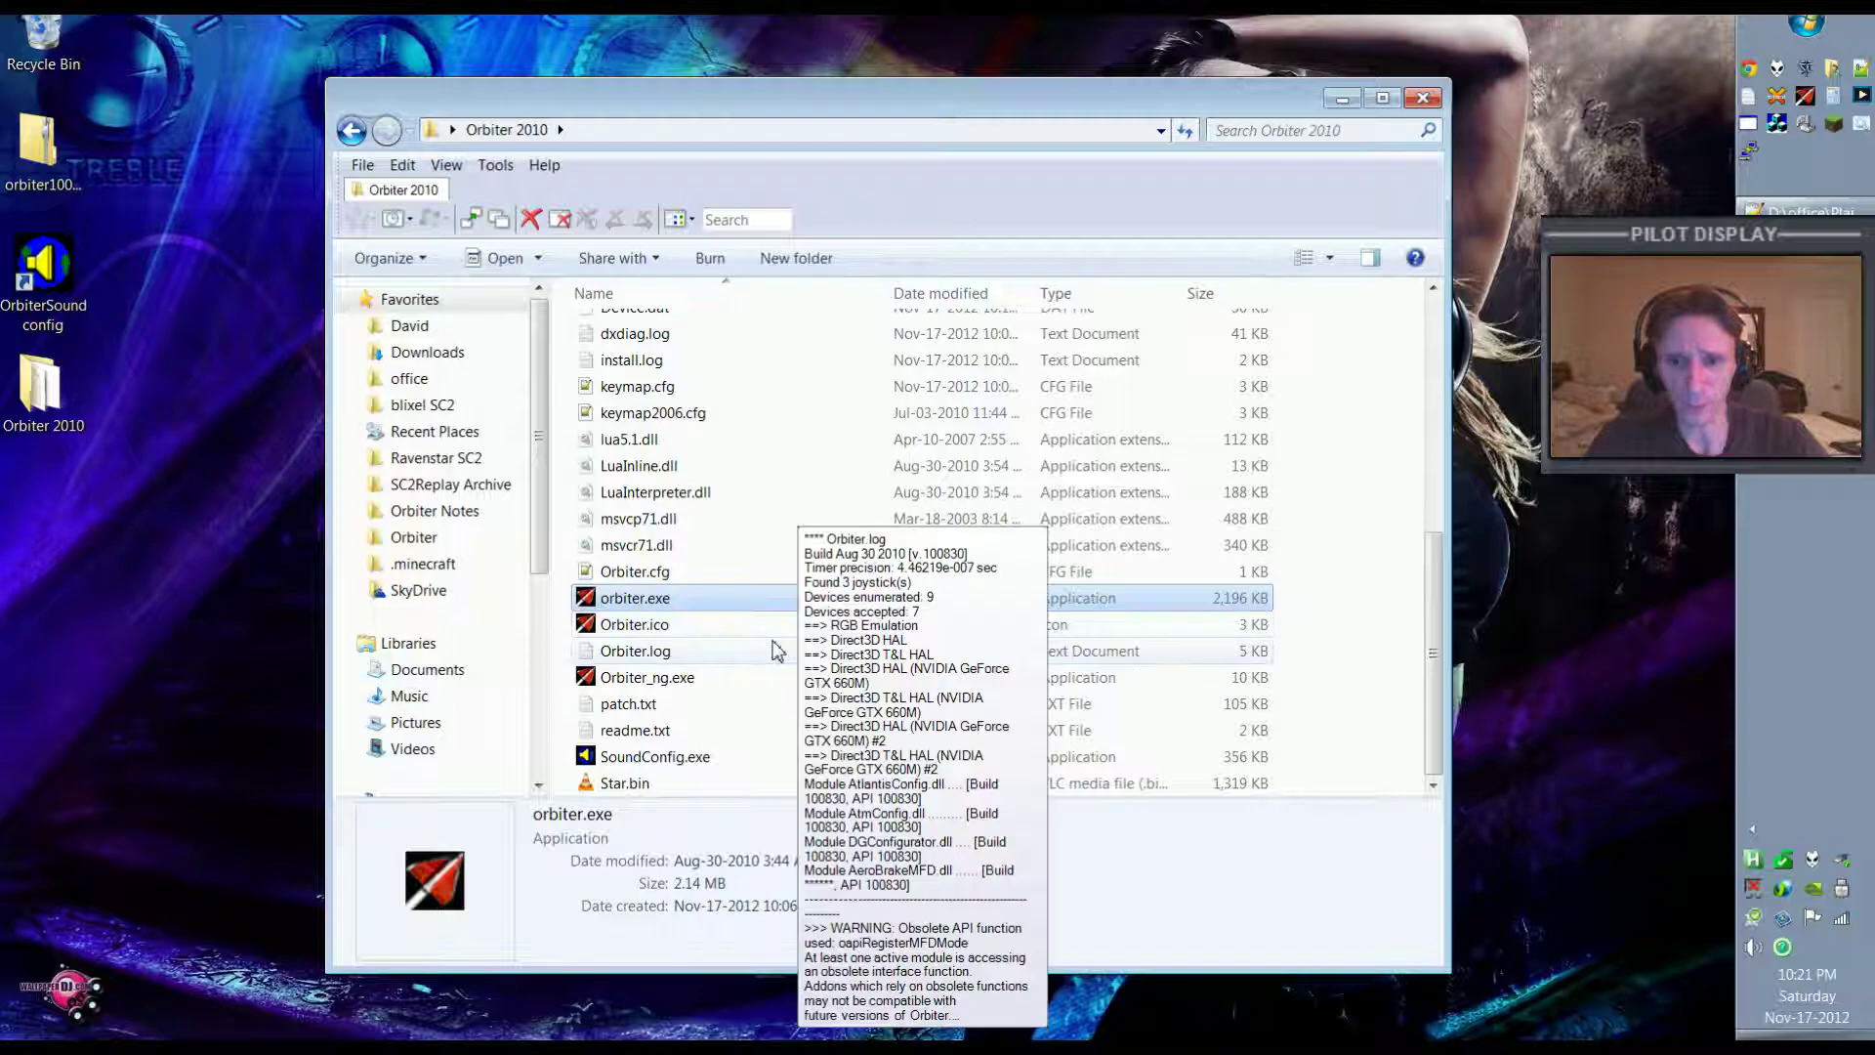
{"action": "double_click", "coordinate": [594, 599]}
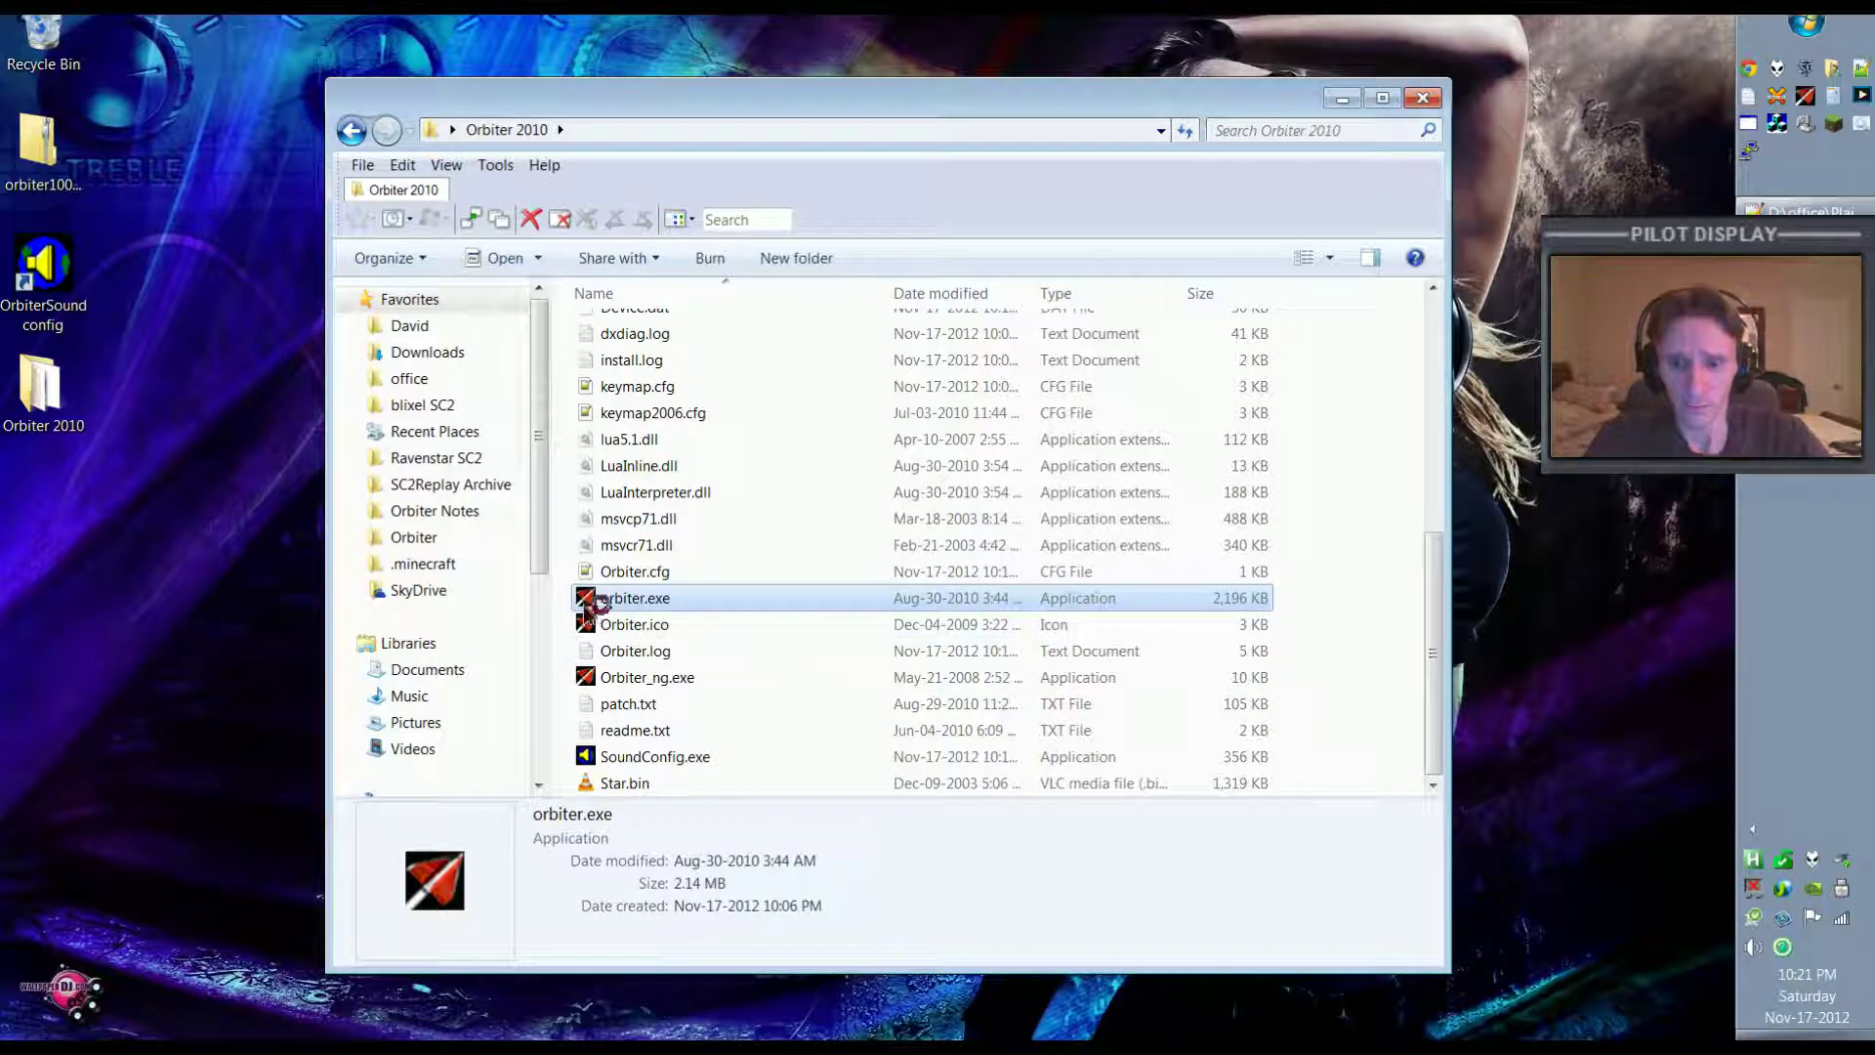
{"action": "left_click", "coordinate": [111, 208]}
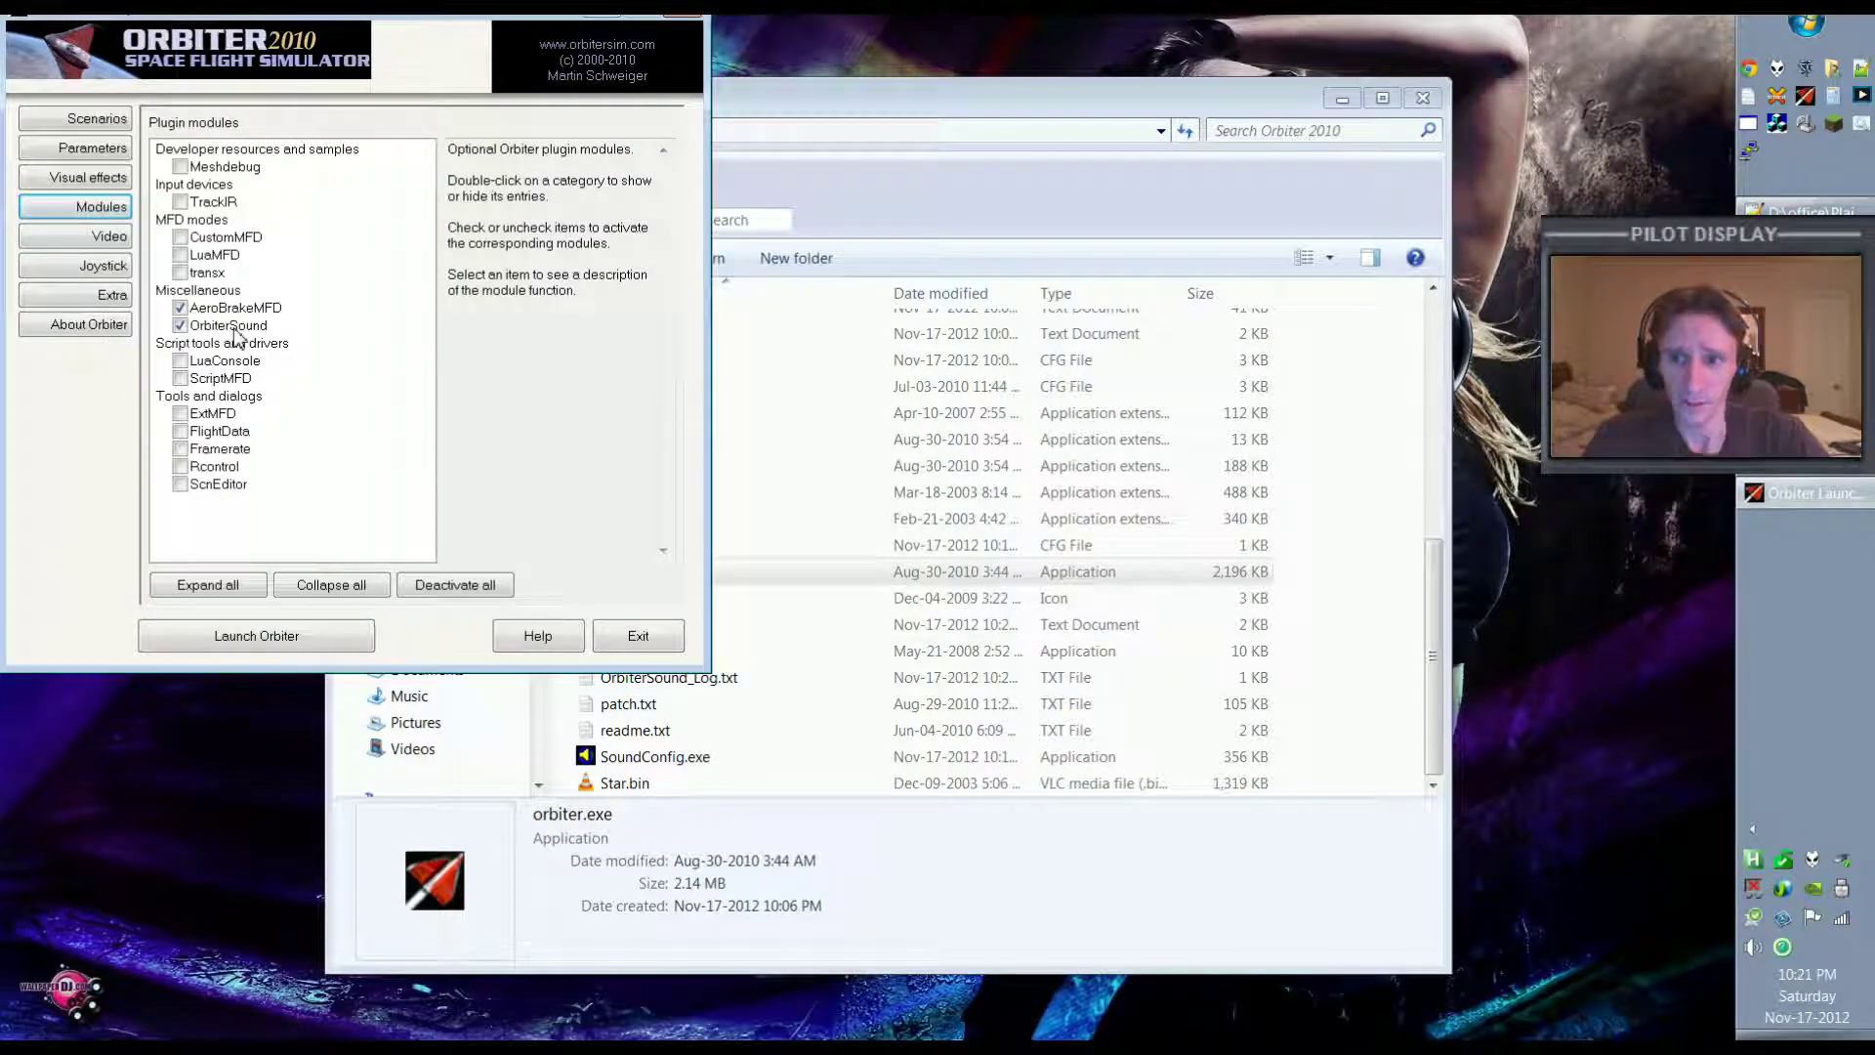
Launch the XR2 Ravenstar scenario '1 - Ready for Takeoff to ISS'.
{"action": "left_click", "coordinate": [95, 121]}
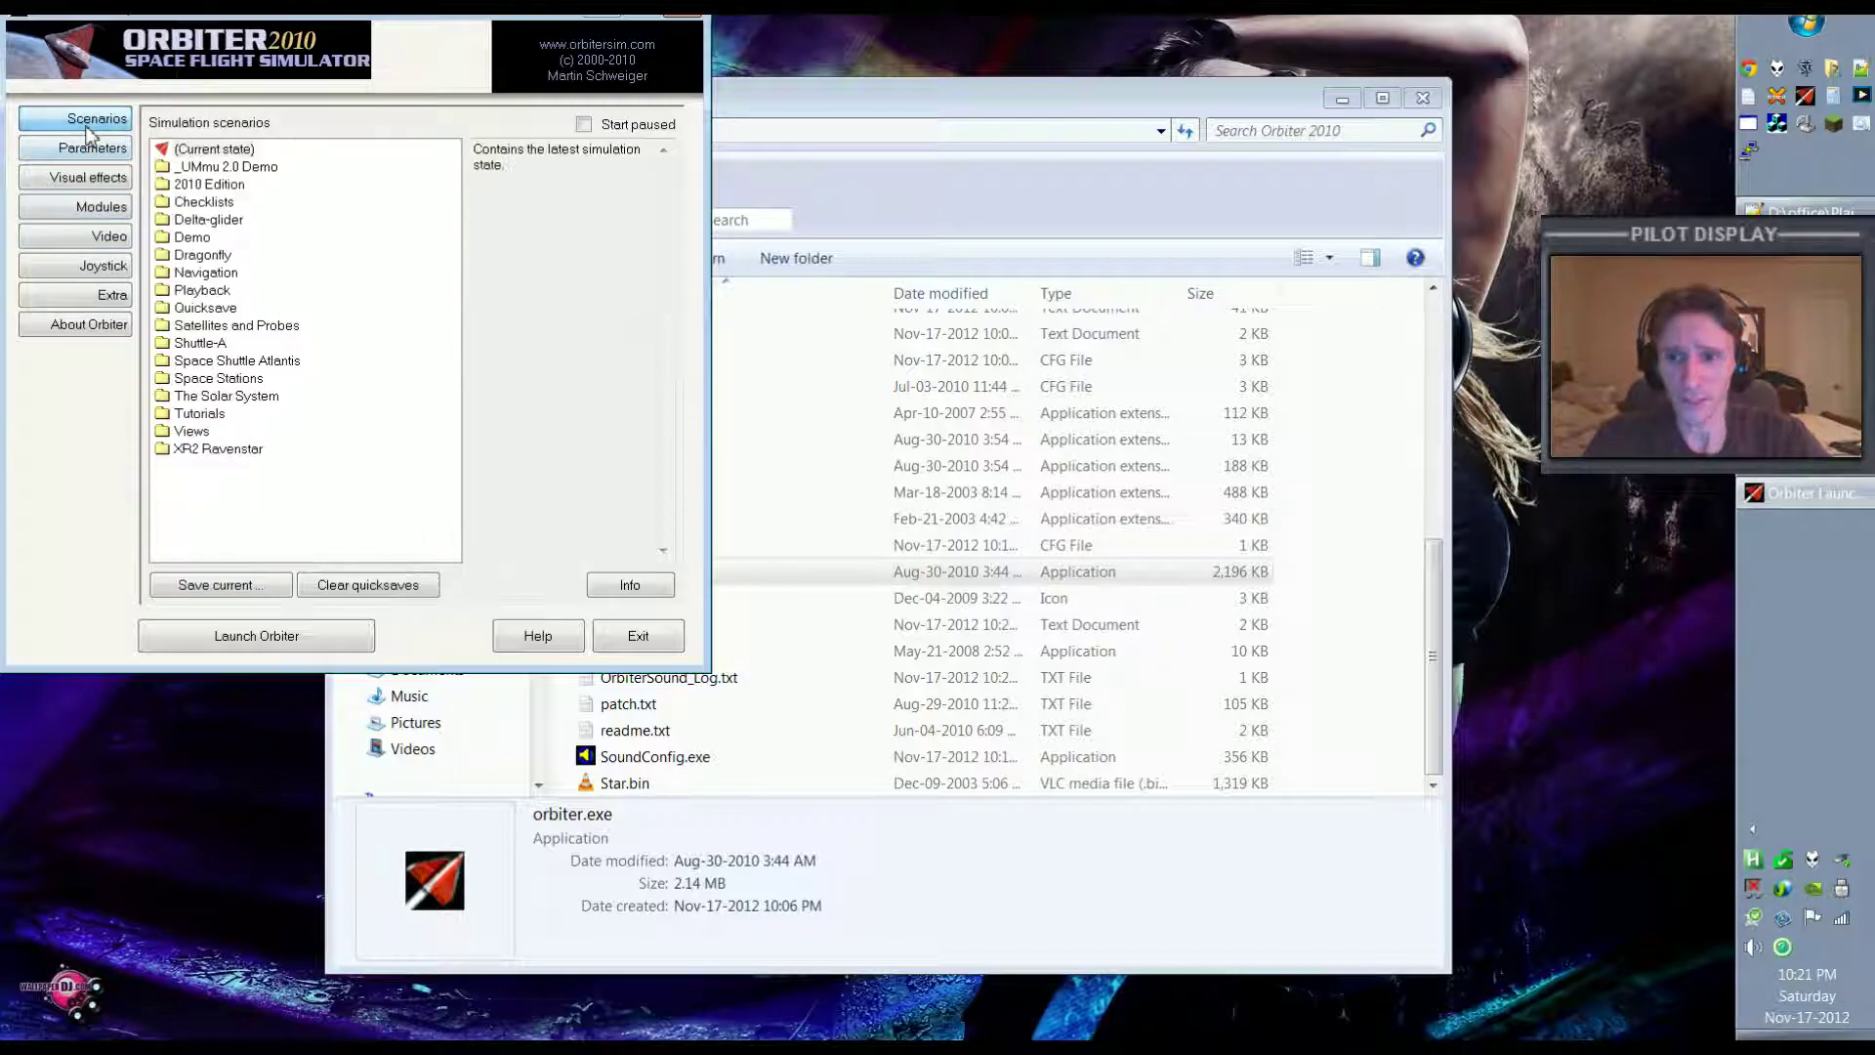
{"action": "double_click", "coordinate": [165, 451]}
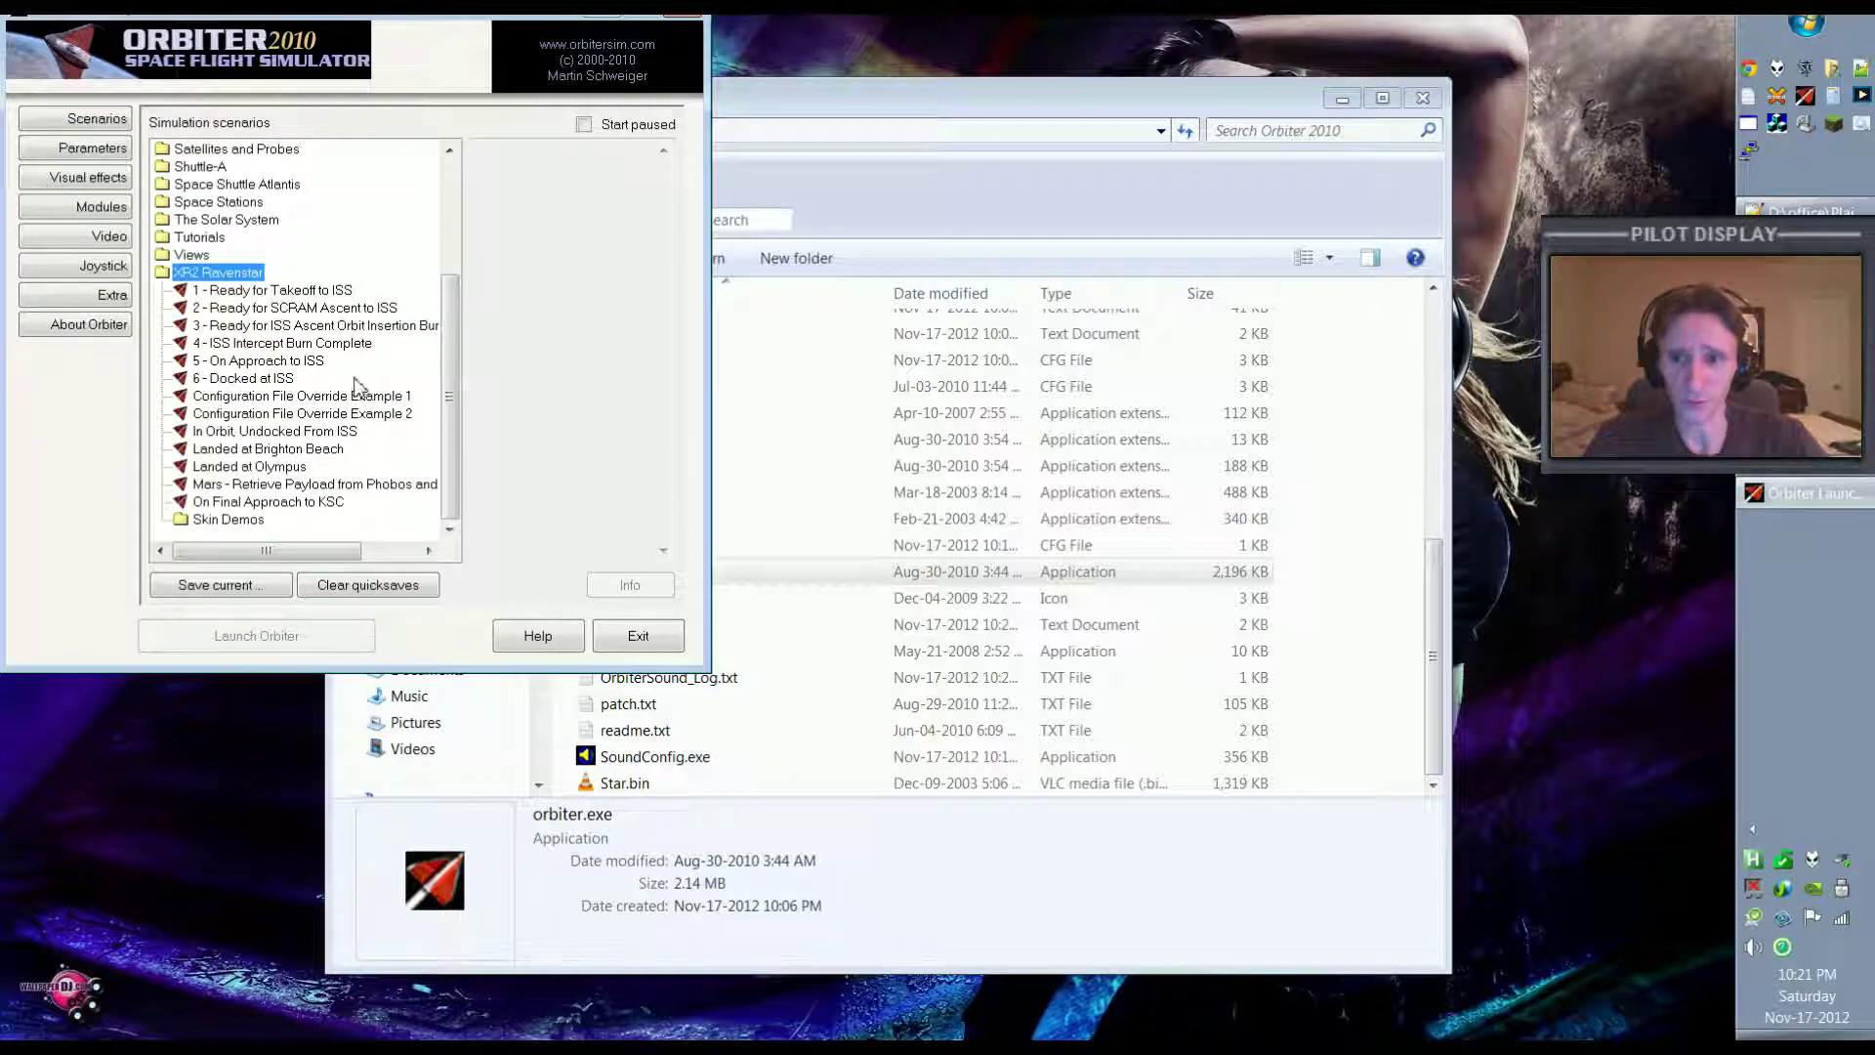
{"action": "left_click", "coordinate": [313, 290]}
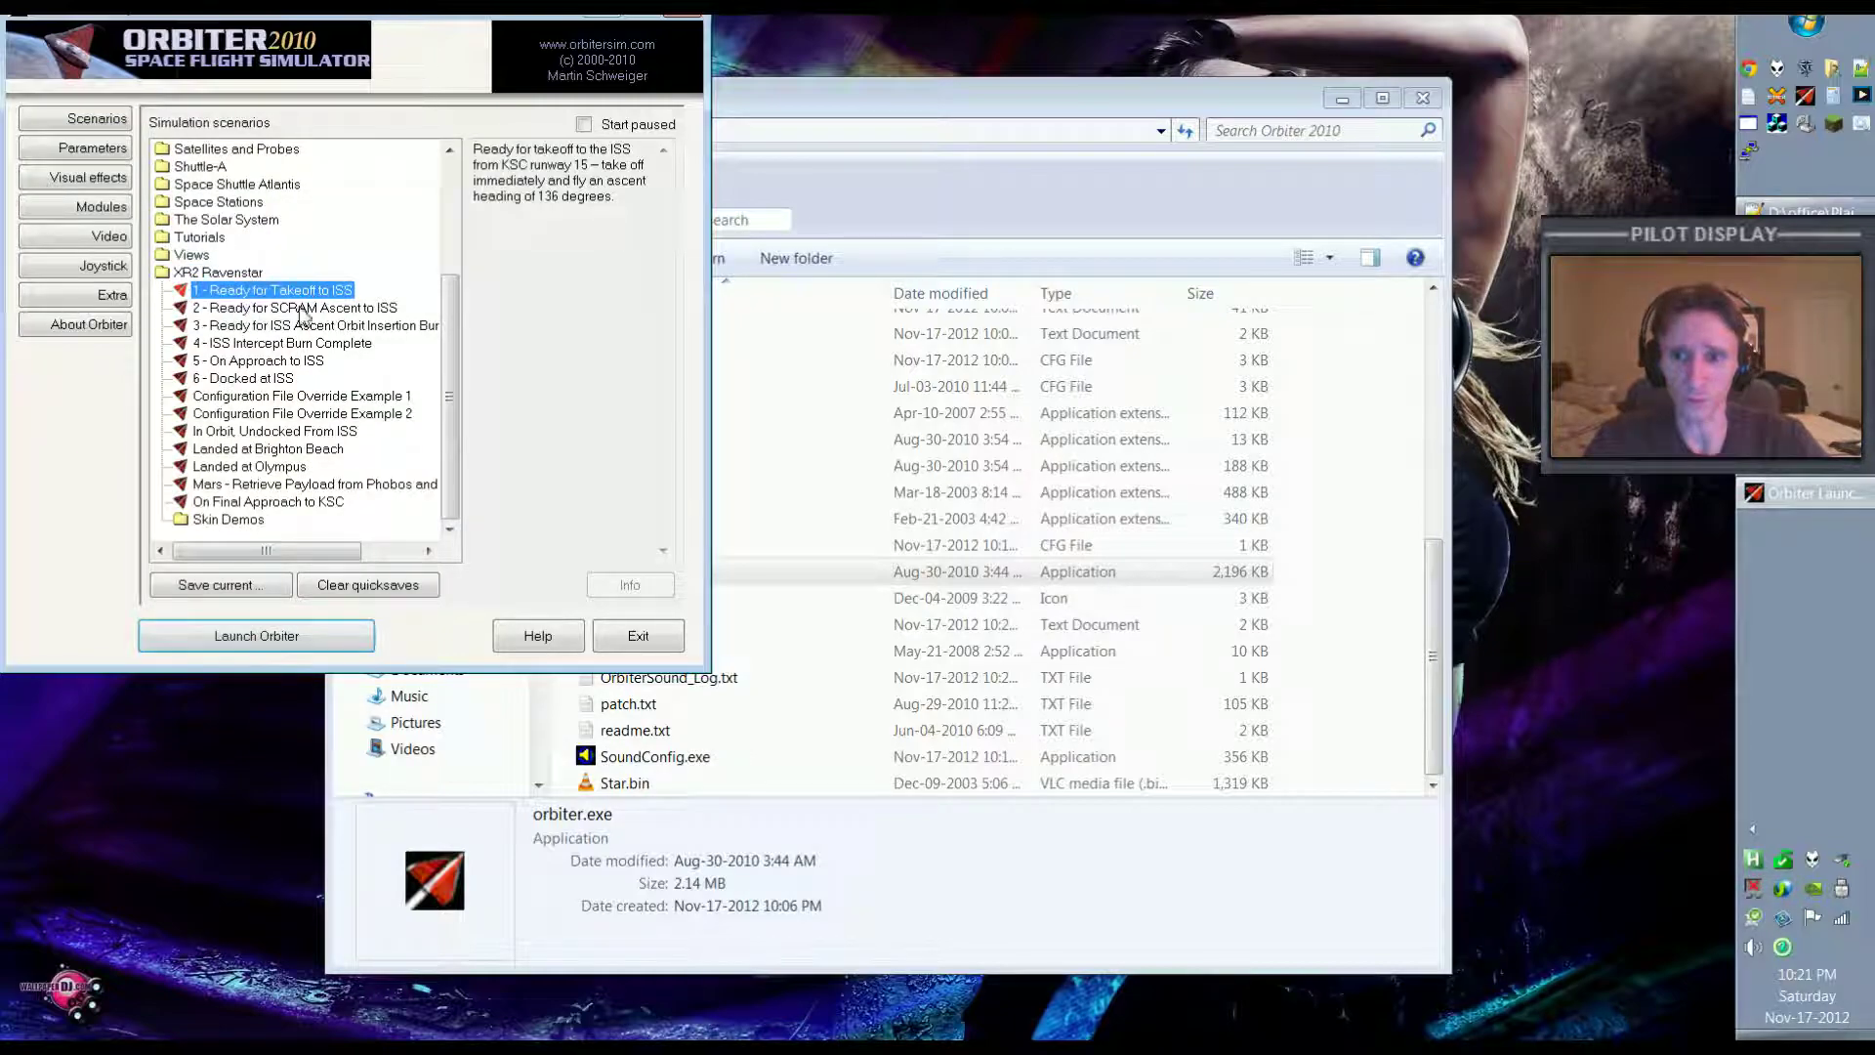
{"action": "left_click", "coordinate": [307, 636]}
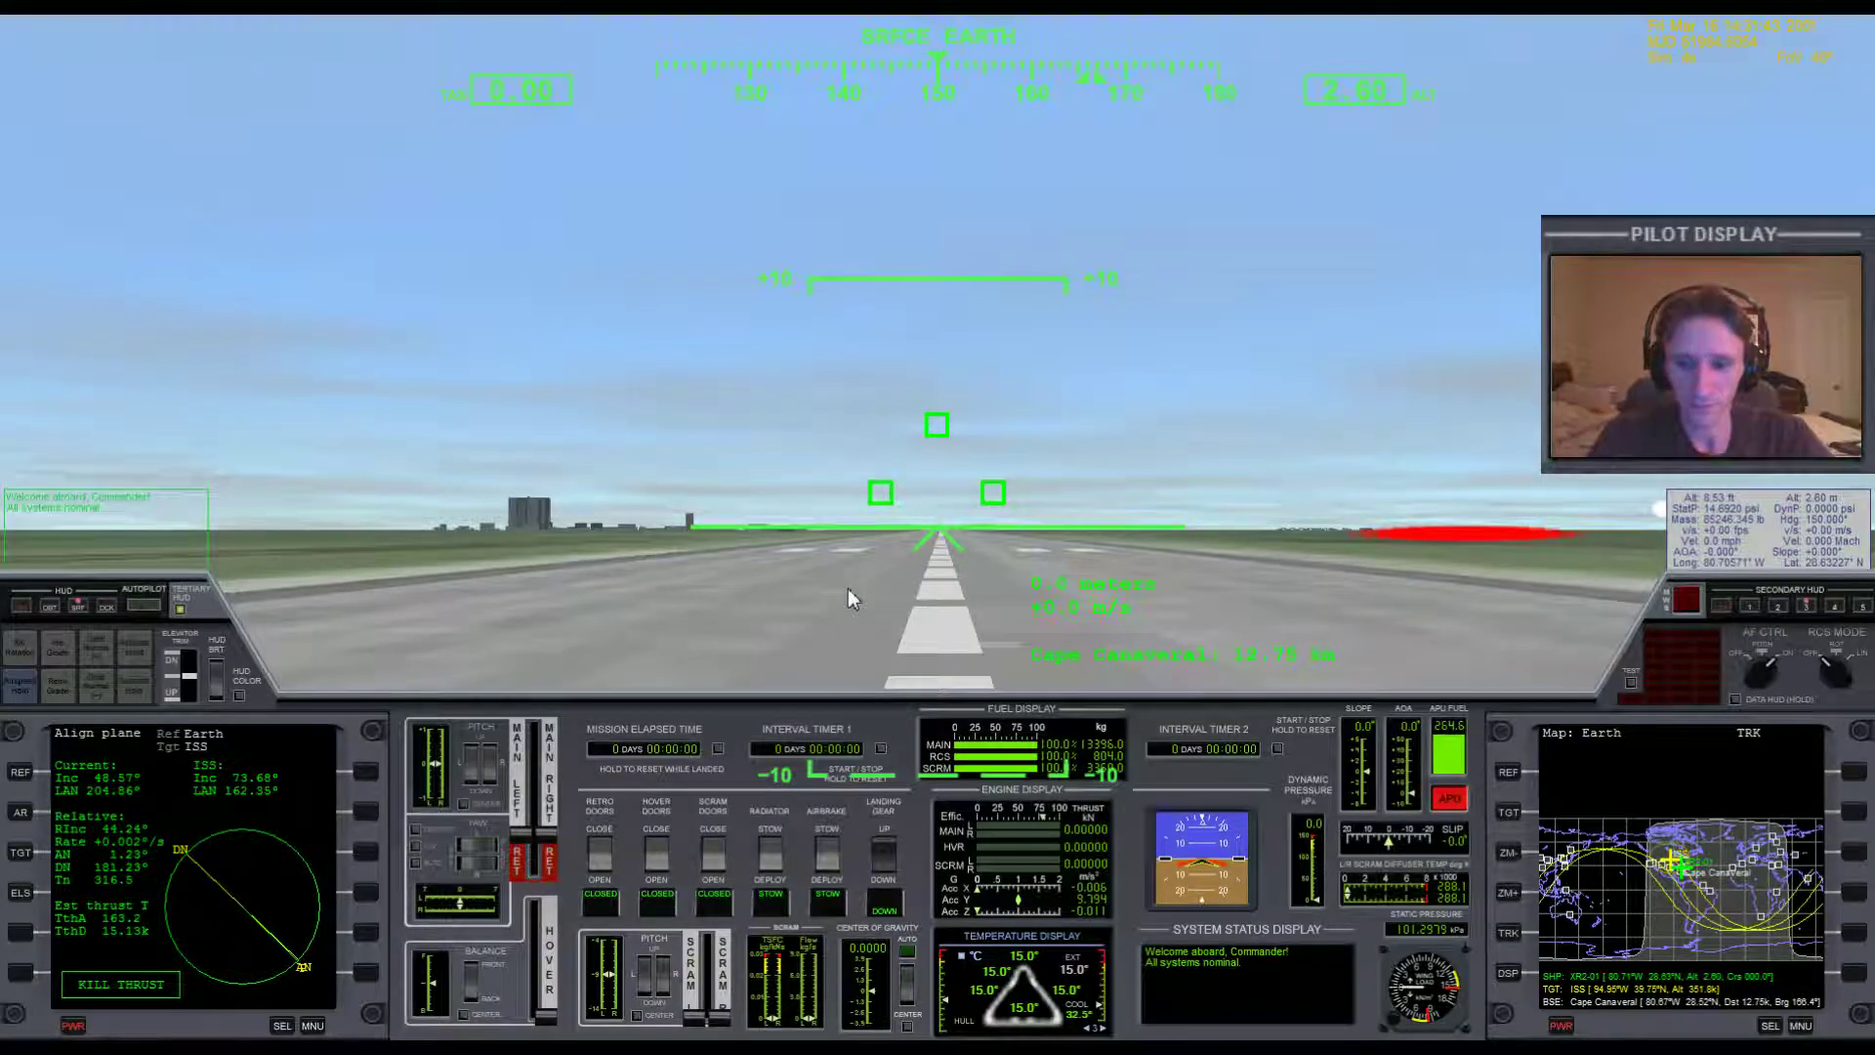
Switch to the F1 external view and orbit the camera around the XR2 on the runway.
{"action": "key", "text": "F1"}
{"action": "scroll", "coordinate": [1186, 664], "scroll_direction": "down", "scroll_amount": 3}
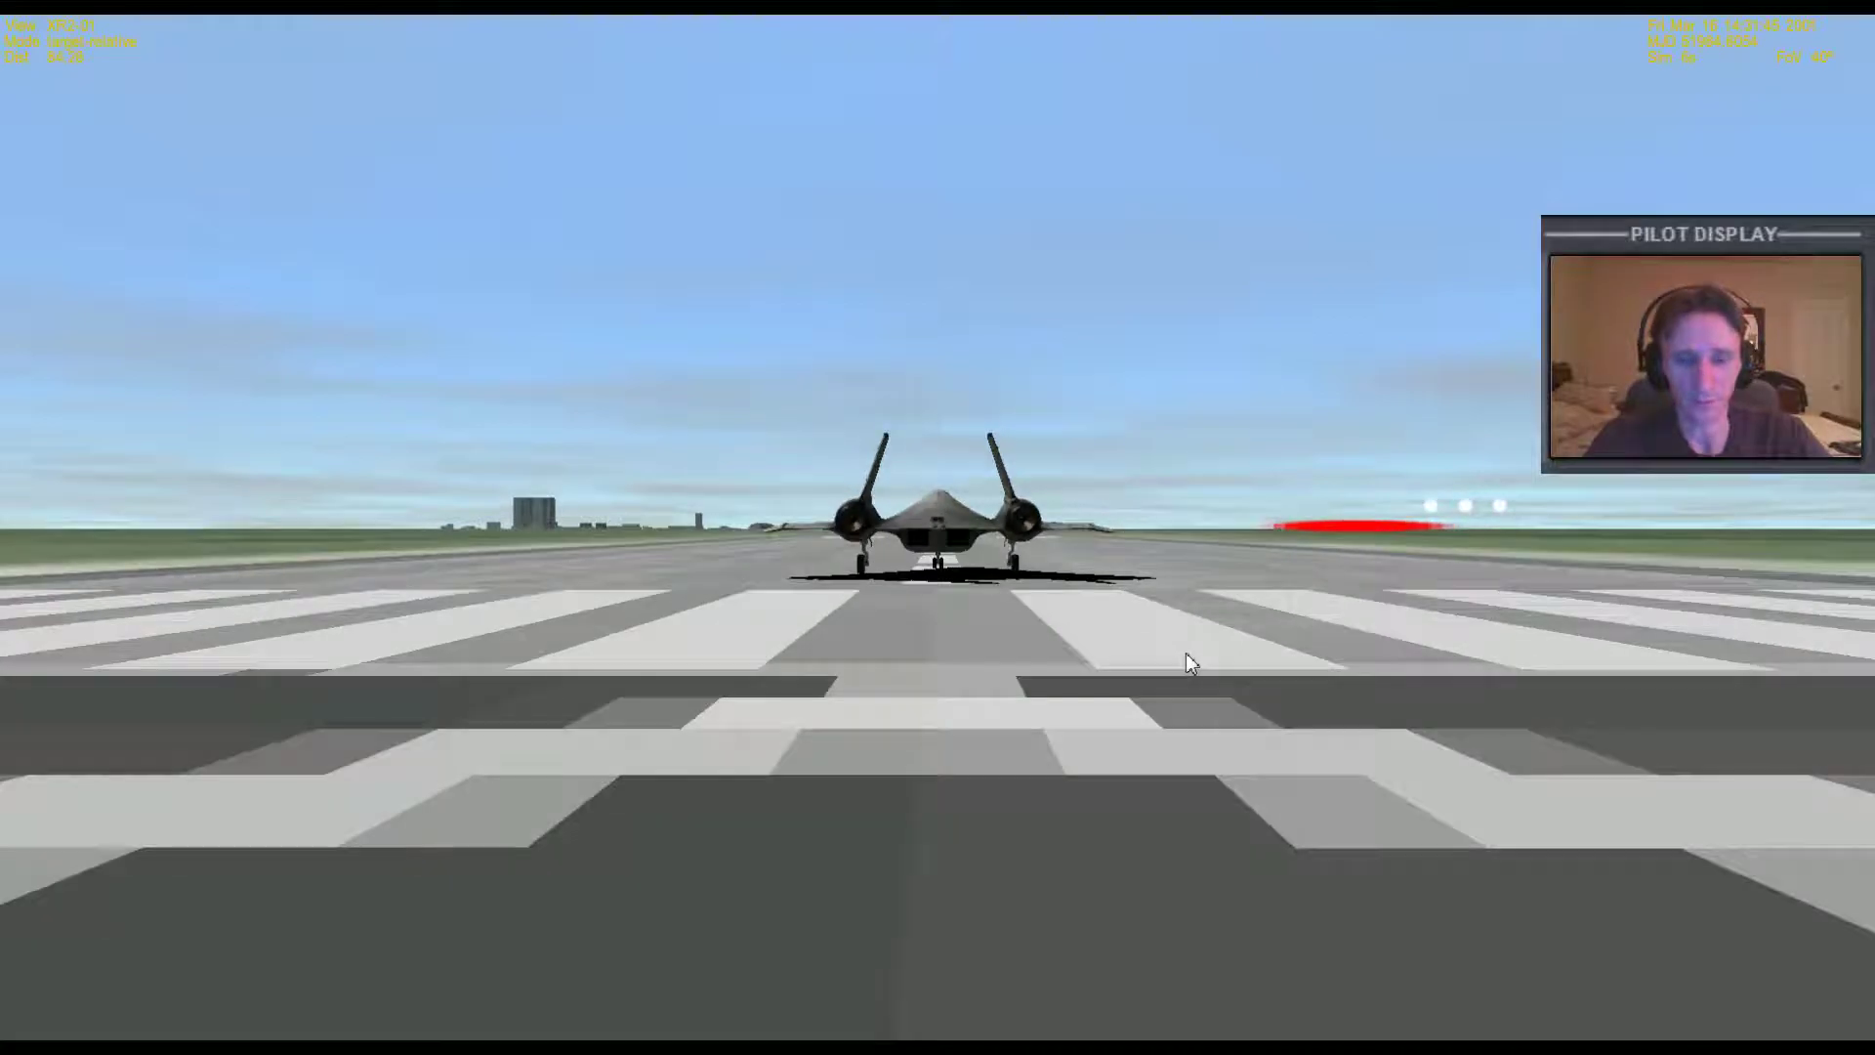
{"action": "left_click_drag", "start_coordinate": [1266, 600], "coordinate": [1094, 581]}
{"action": "key", "text": "ctrl+Left"}
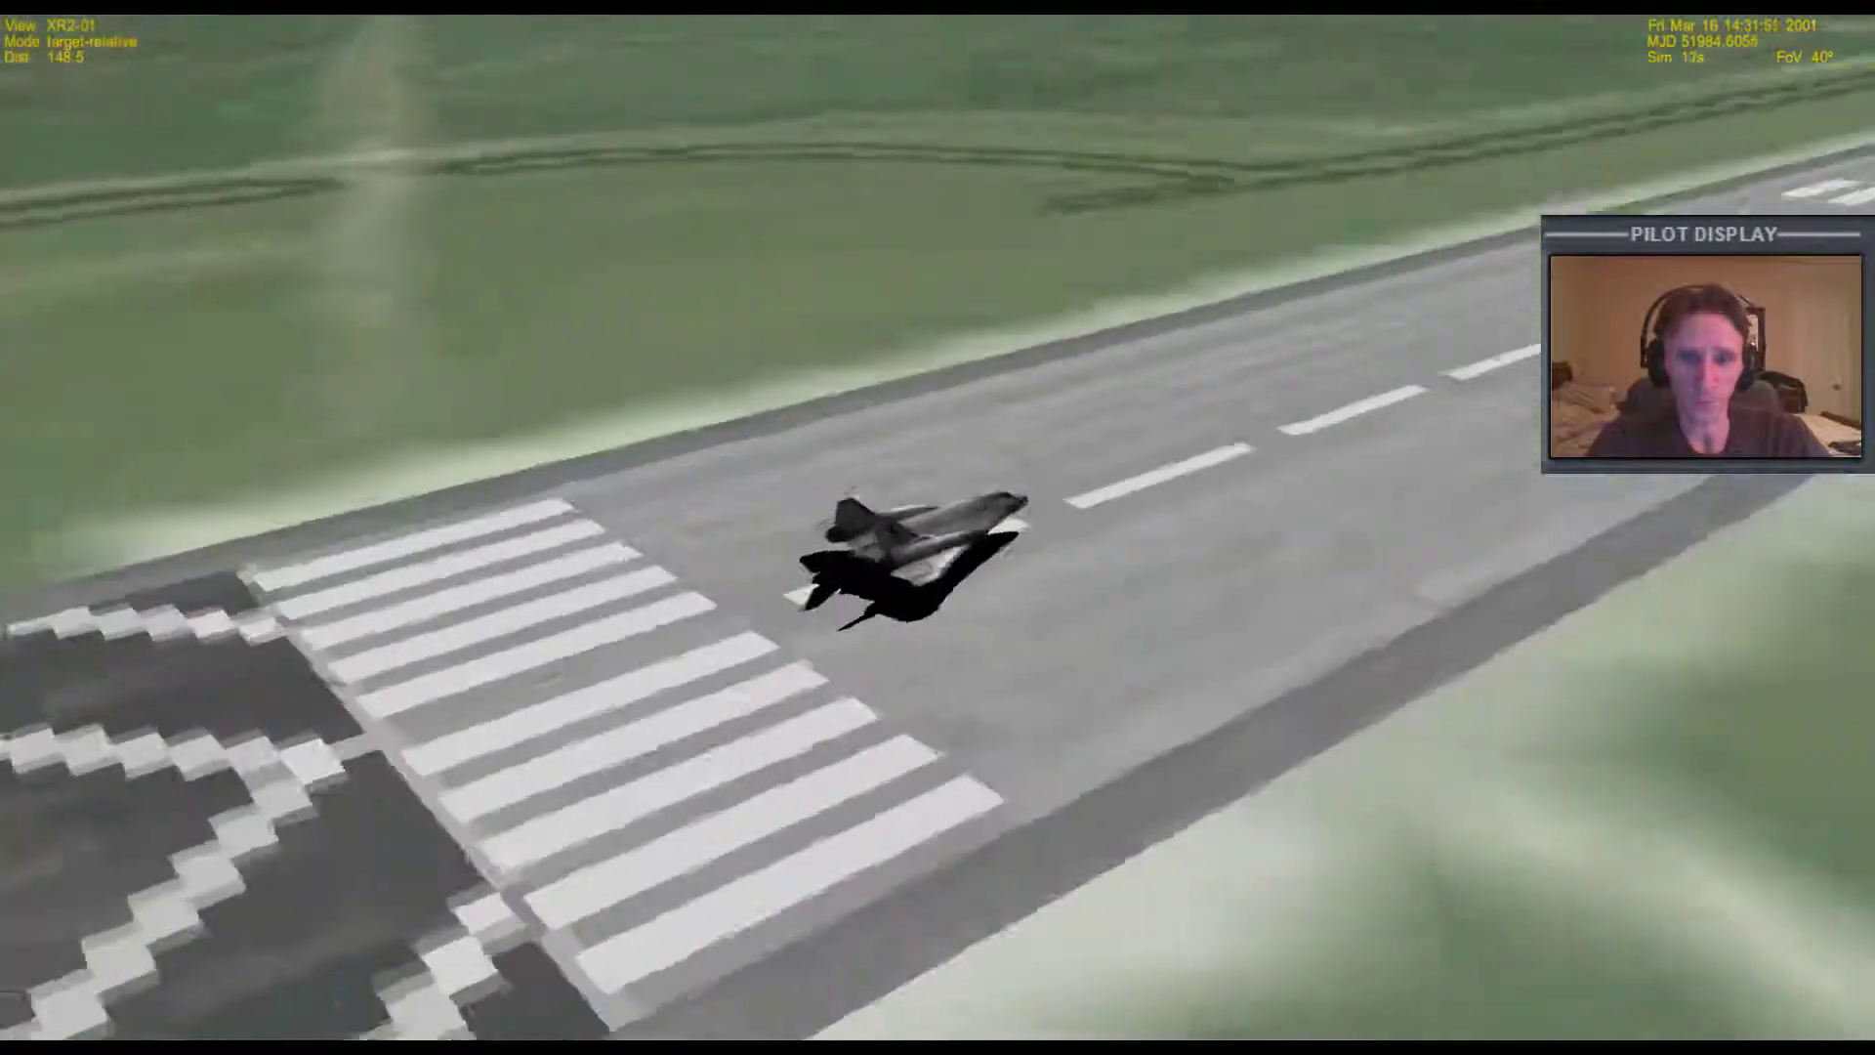
Exit the simulation, close the Orbiter launcher and put away the Orbiter 2010 folder.
{"action": "key", "text": "F4"}
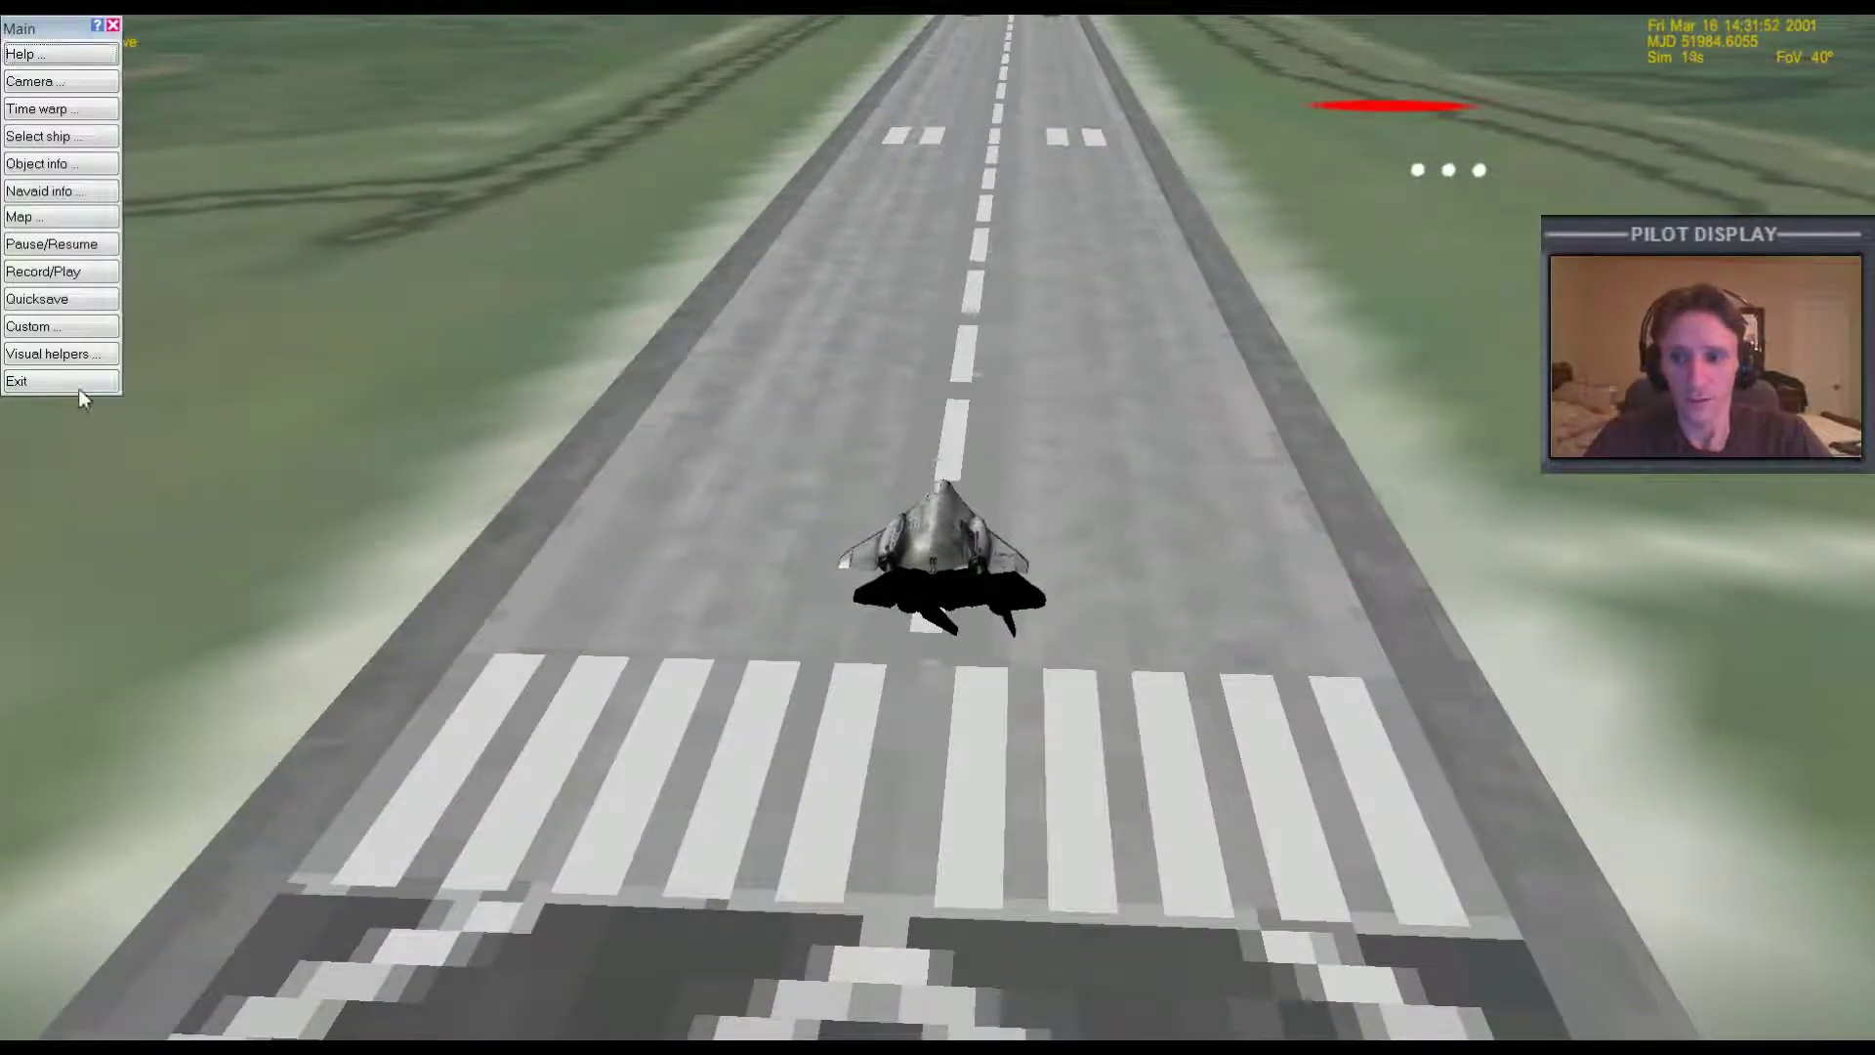
{"action": "left_click", "coordinate": [20, 383]}
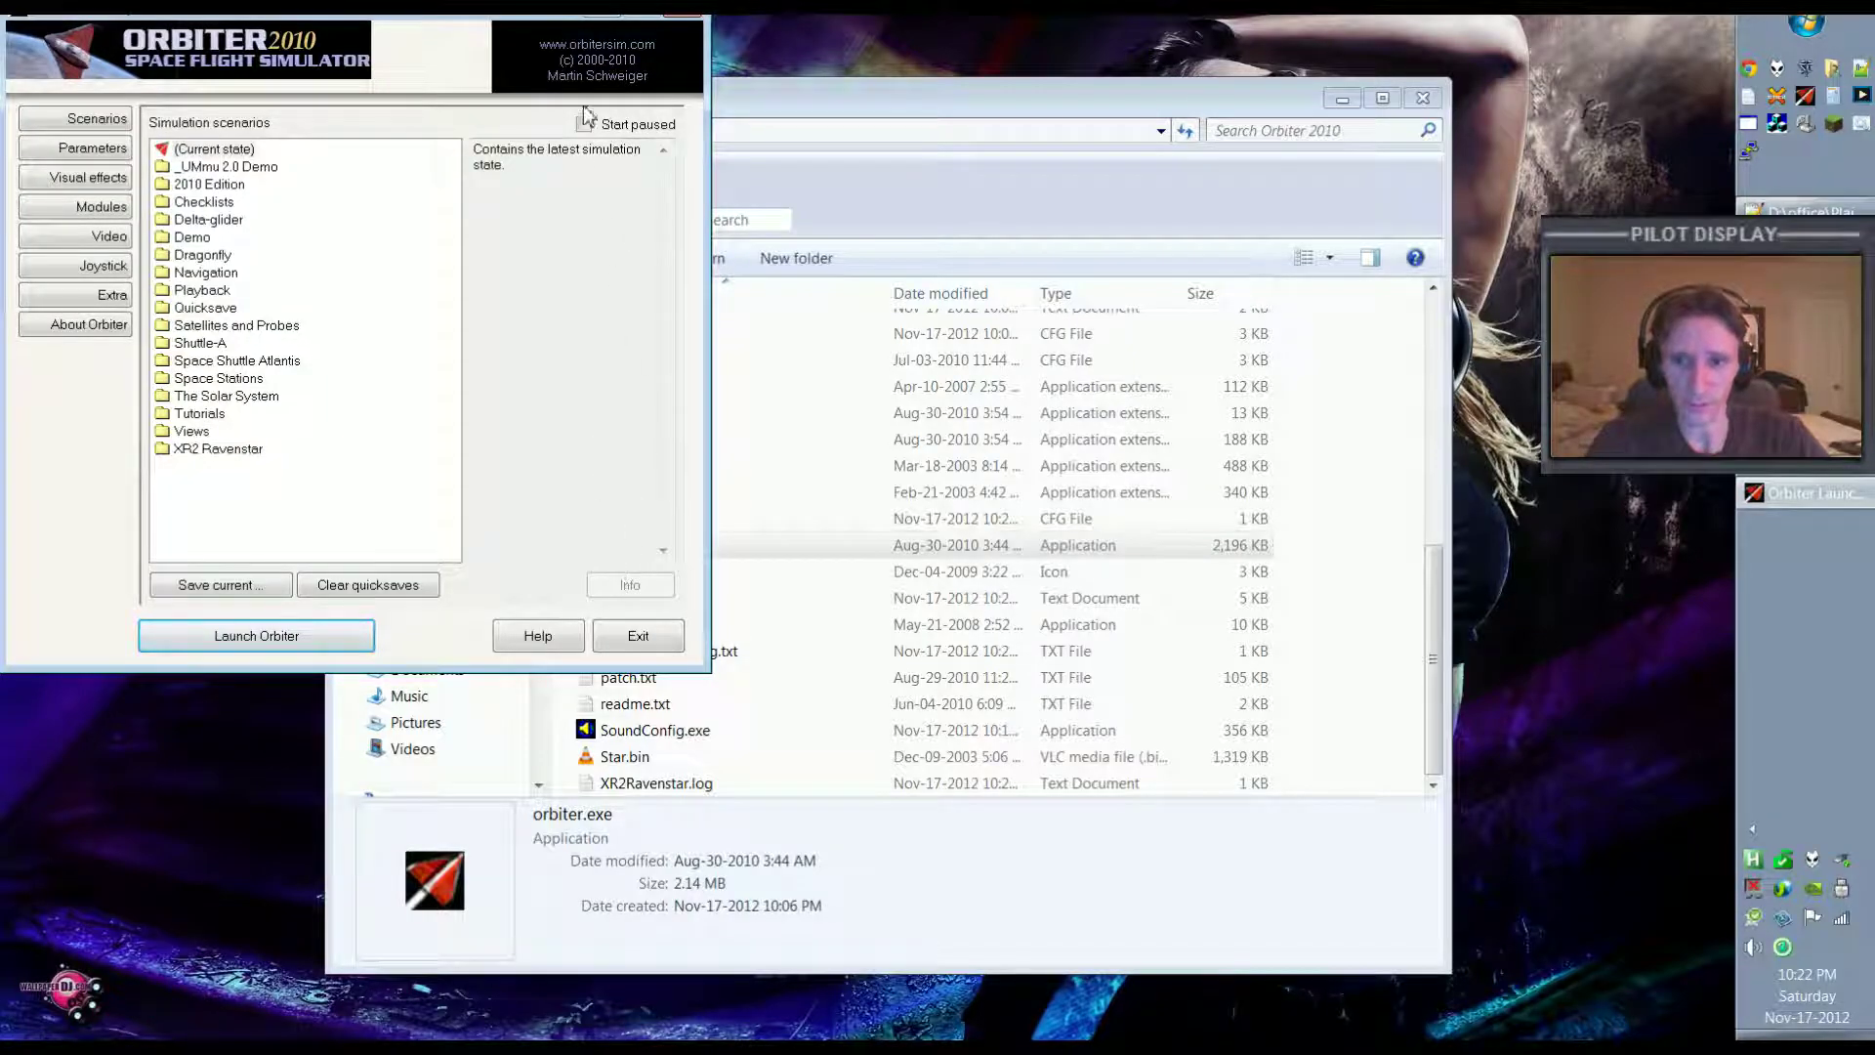
{"action": "left_click", "coordinate": [641, 640]}
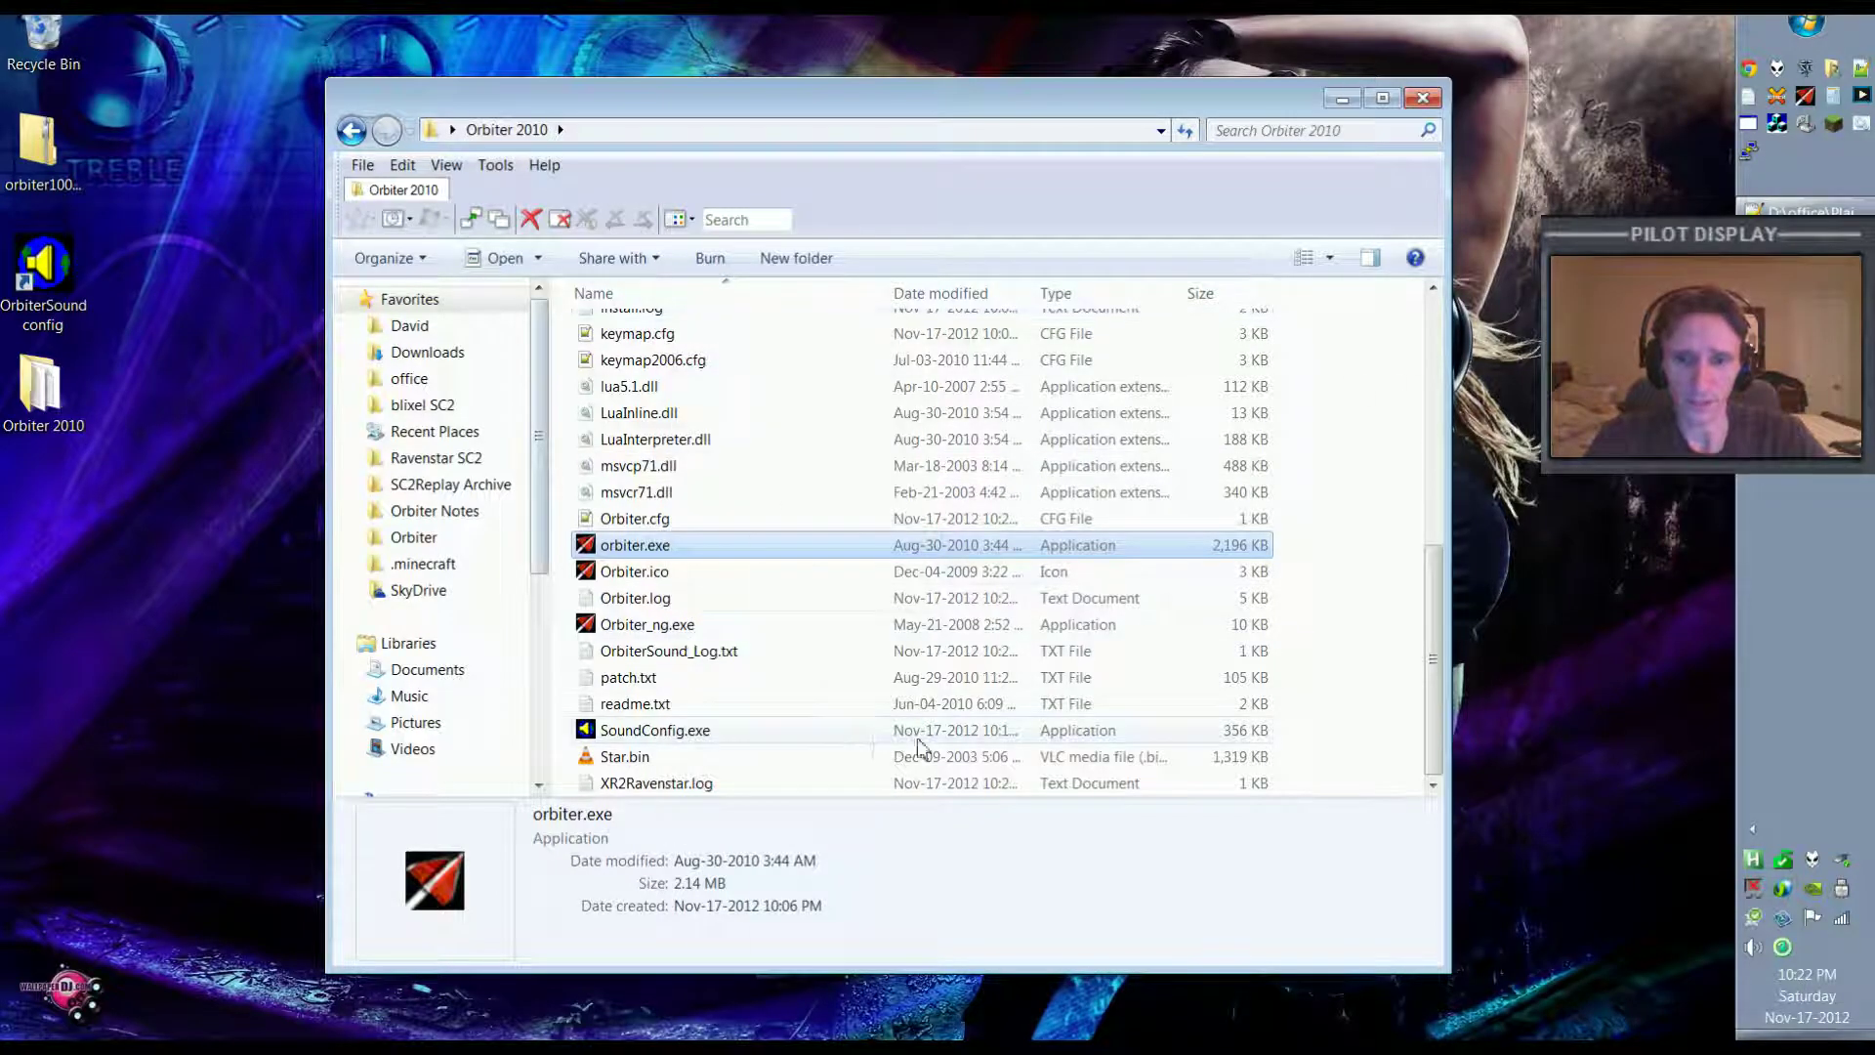
{"action": "left_click", "coordinate": [1341, 100]}
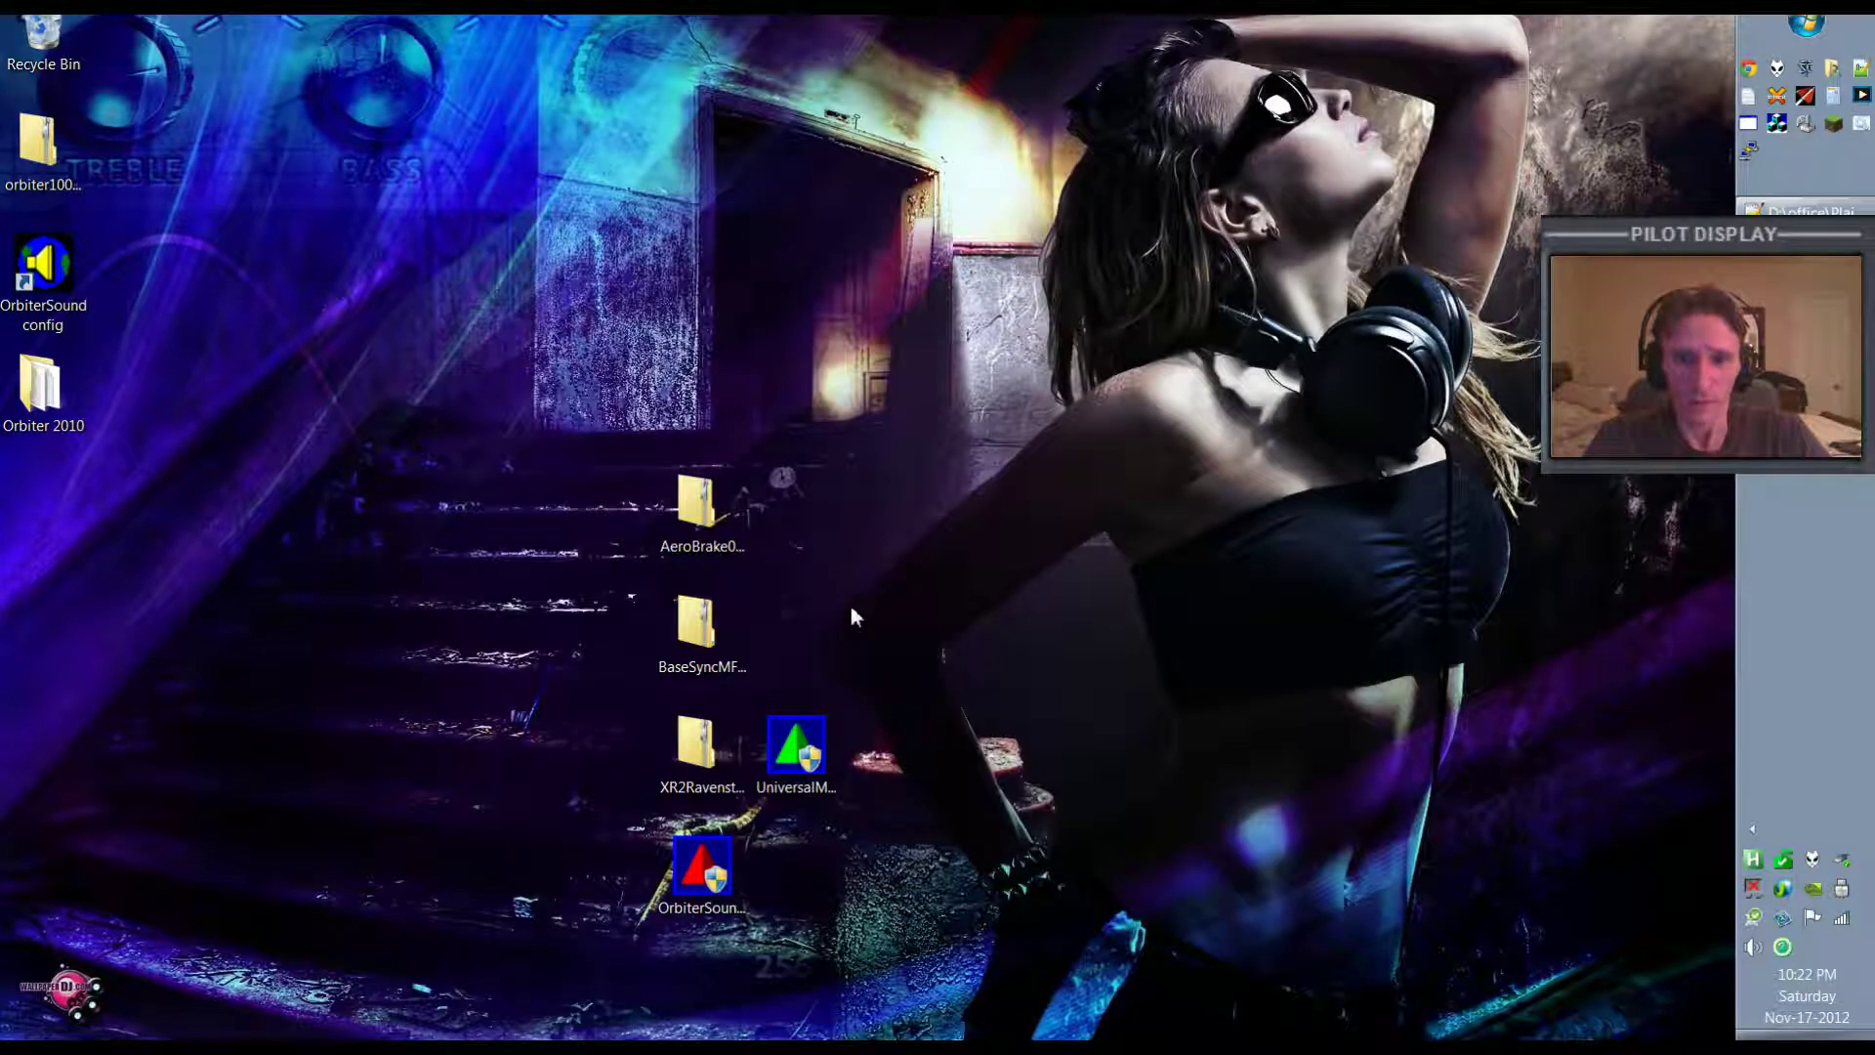
{"action": "double_click", "coordinate": [718, 630]}
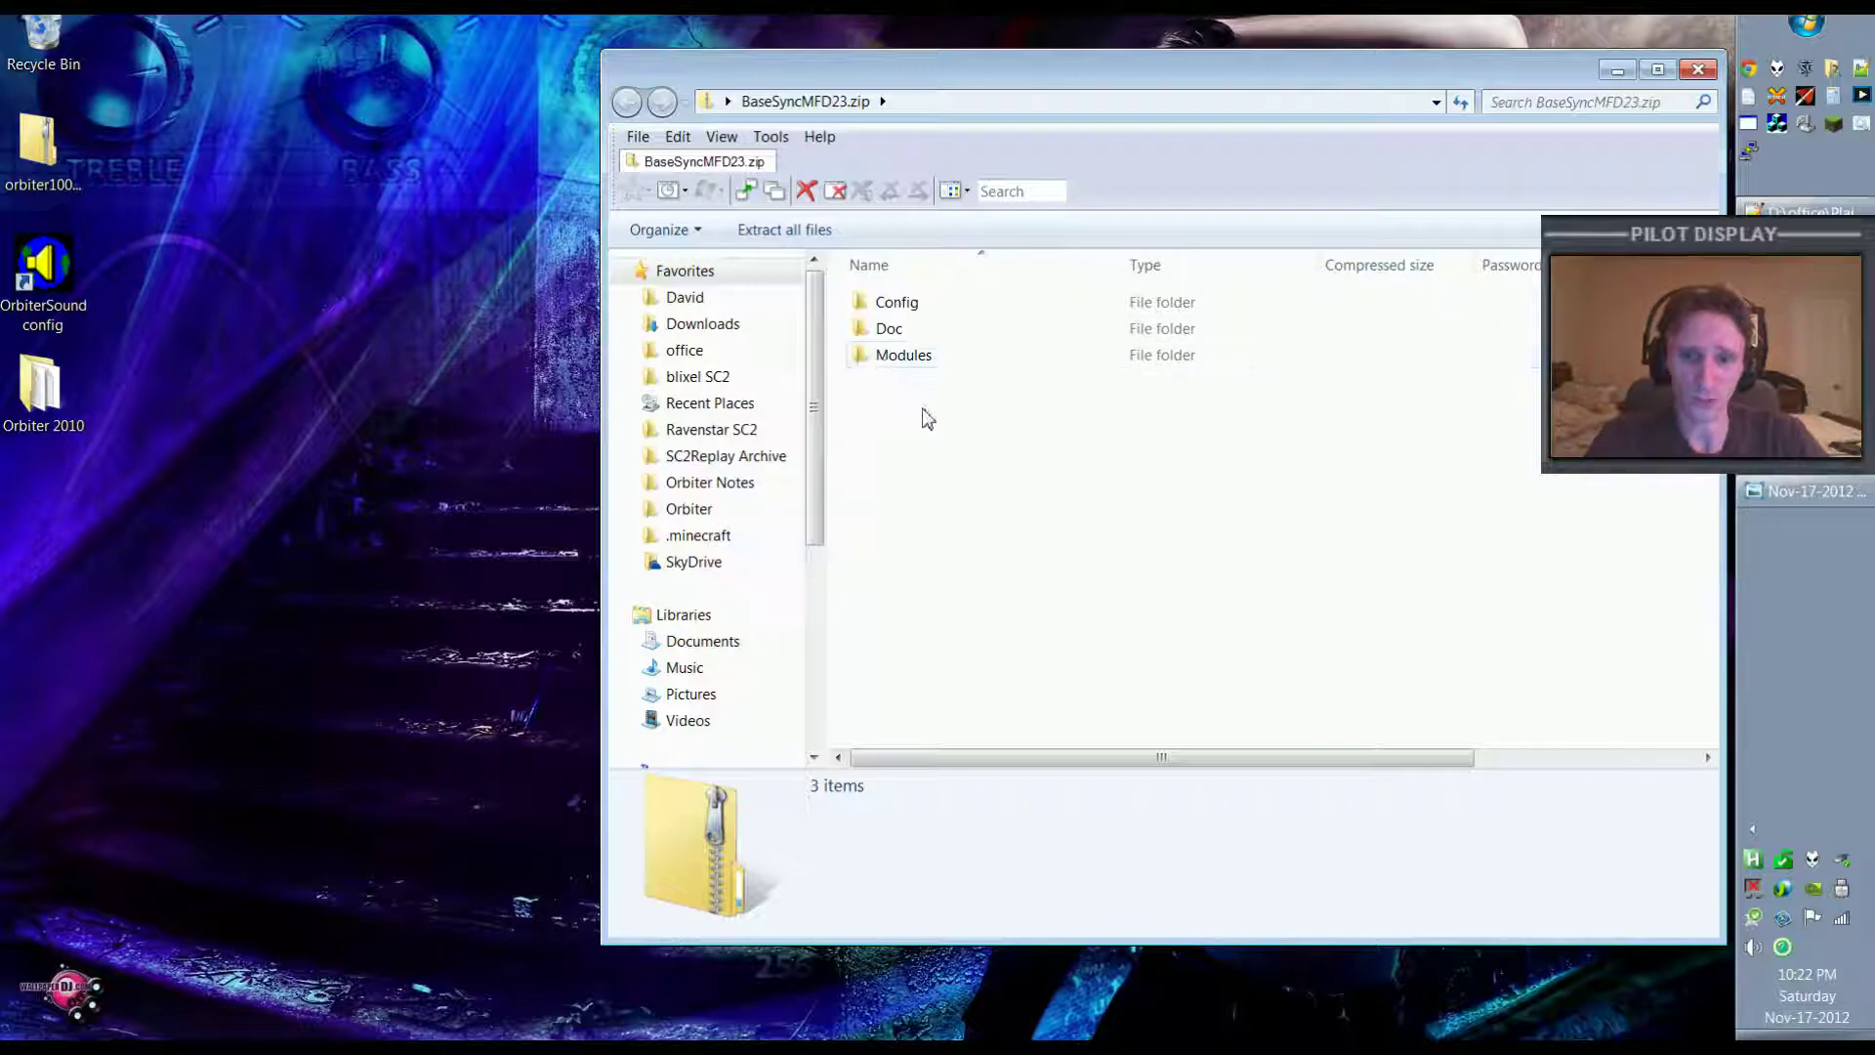
{"action": "left_click", "coordinate": [867, 307]}
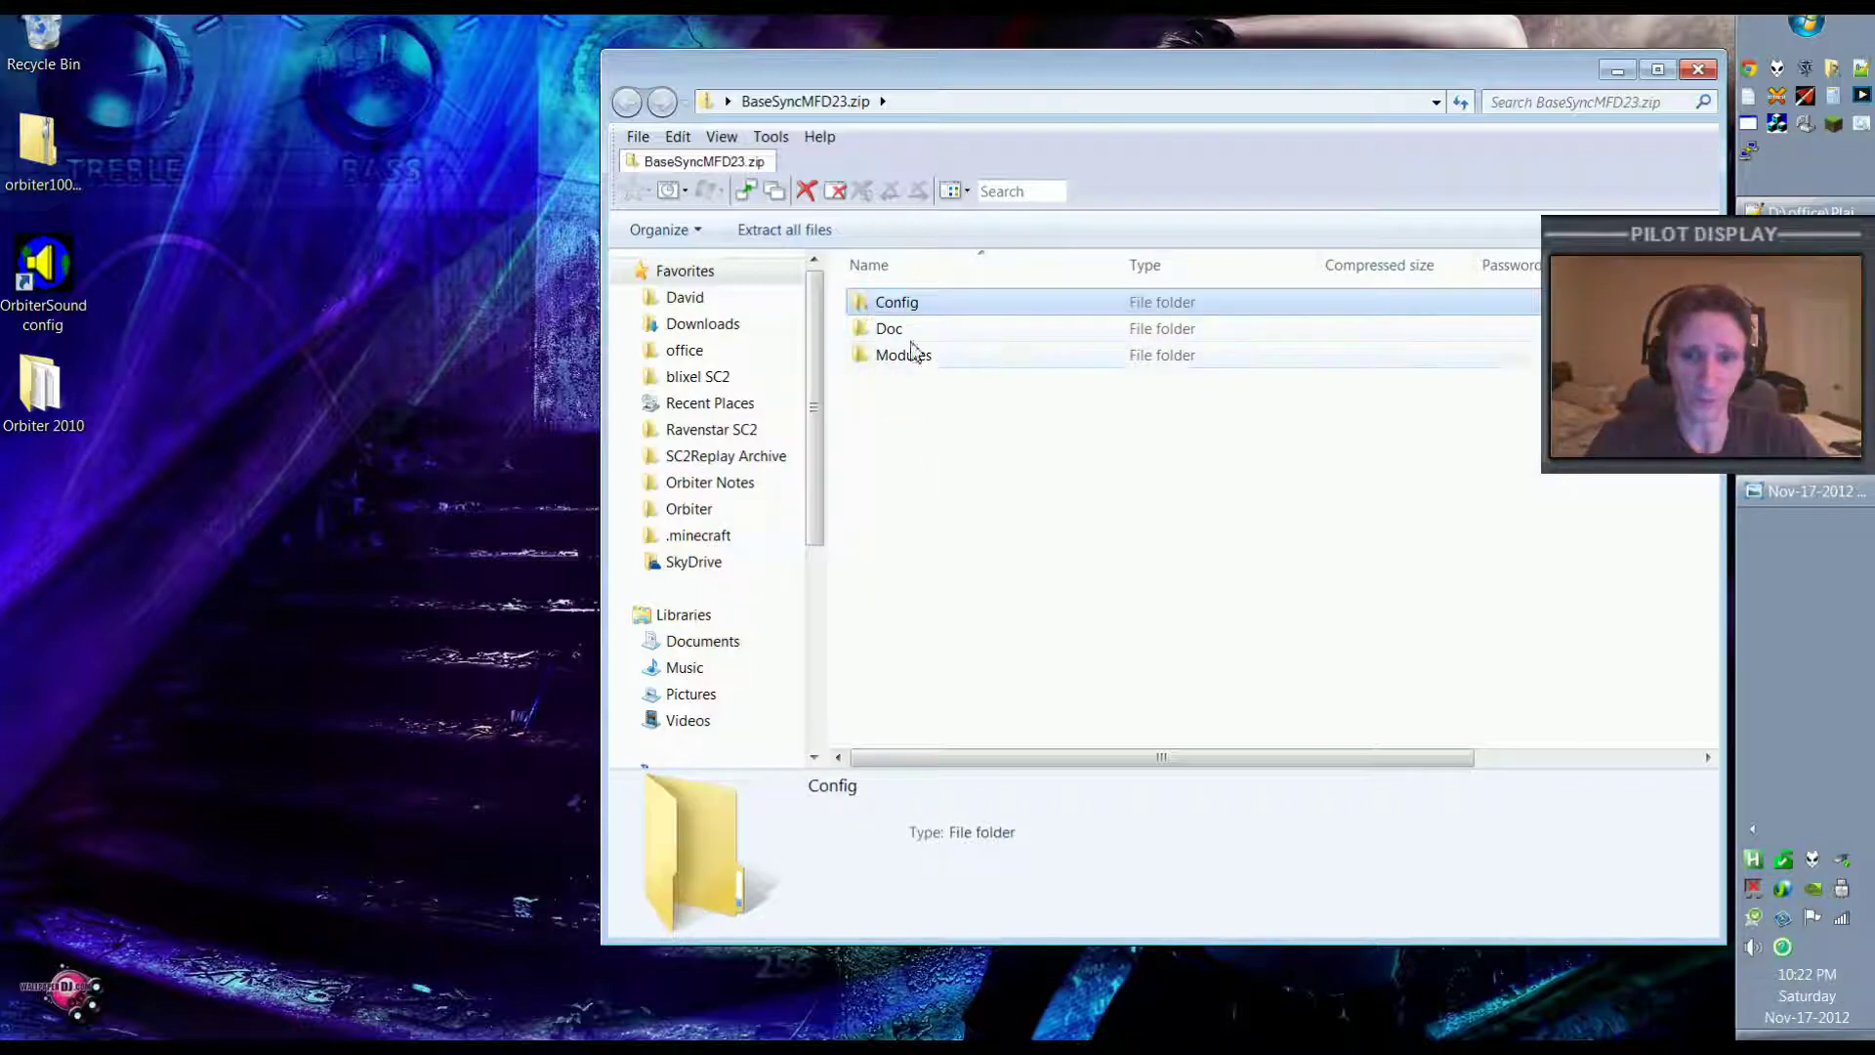
{"action": "left_click", "coordinate": [872, 332]}
{"action": "left_click", "coordinate": [858, 362]}
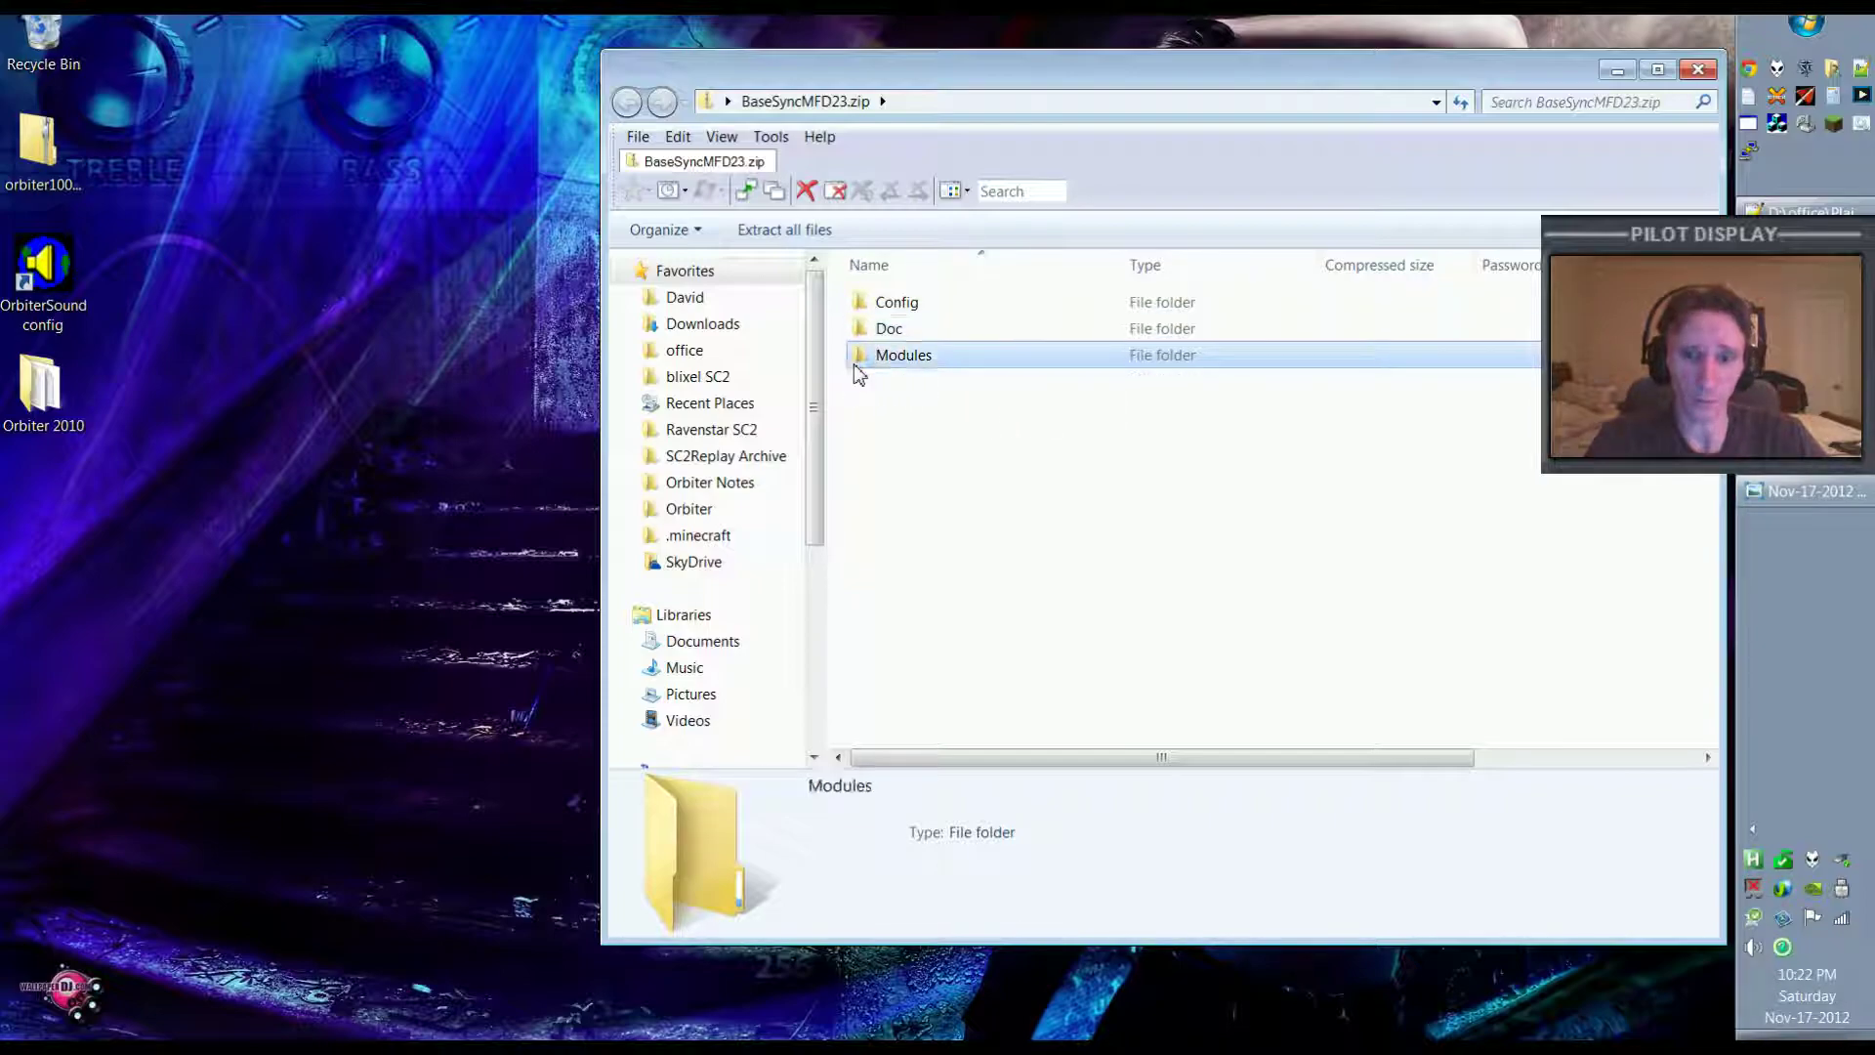
{"action": "left_click", "coordinate": [1011, 472]}
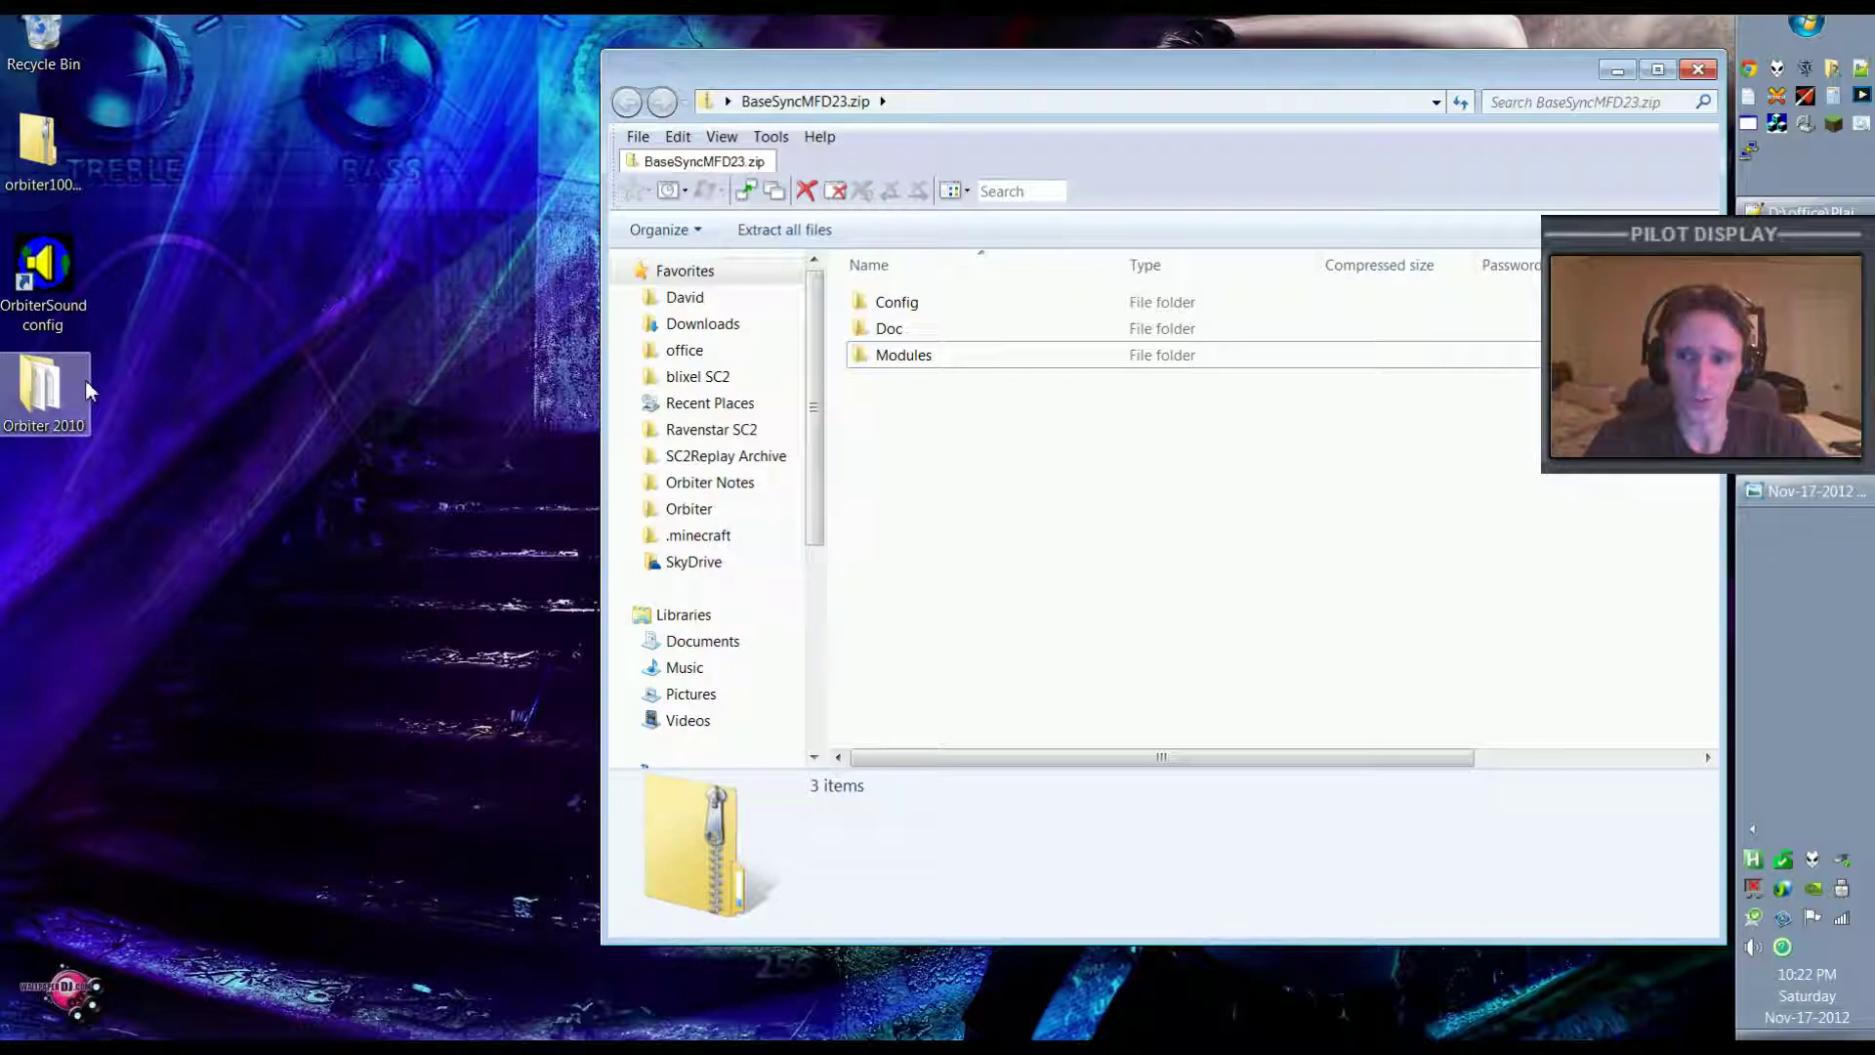
{"action": "double_click", "coordinate": [862, 308]}
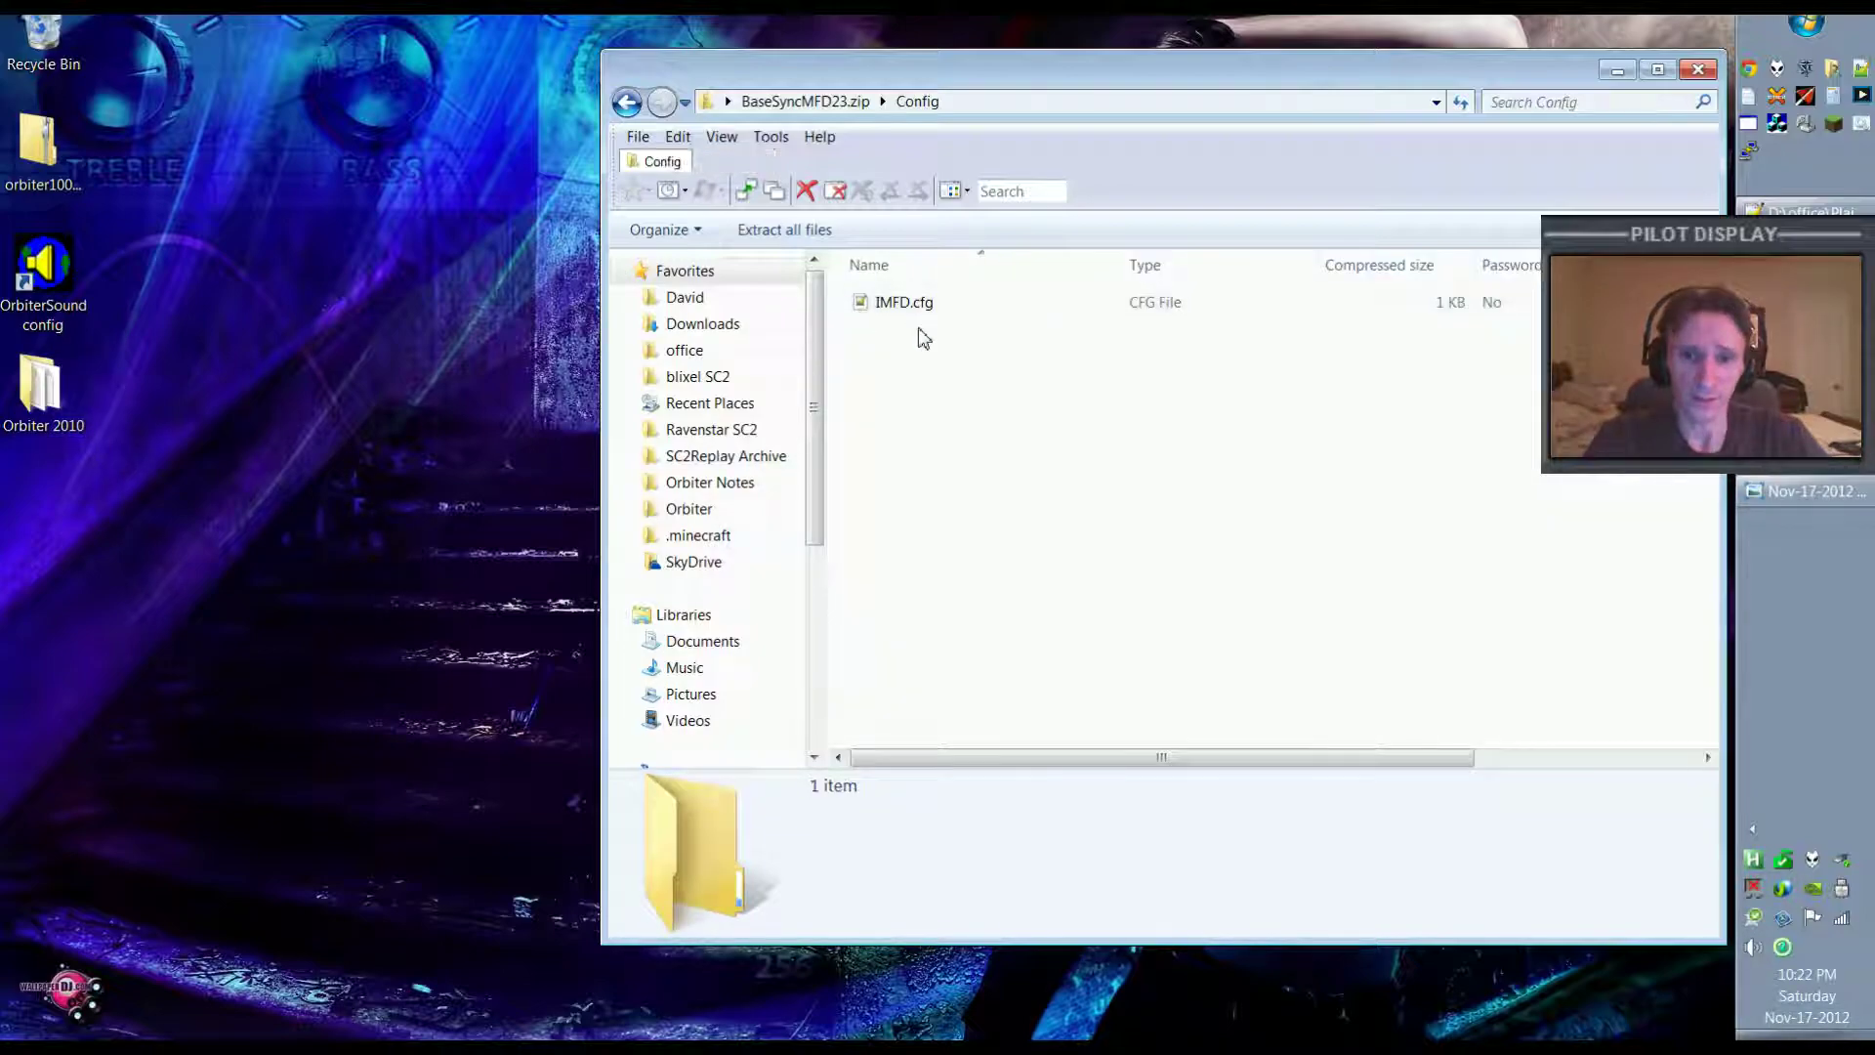
{"action": "key", "text": "BackSpace"}
{"action": "double_click", "coordinate": [897, 332]}
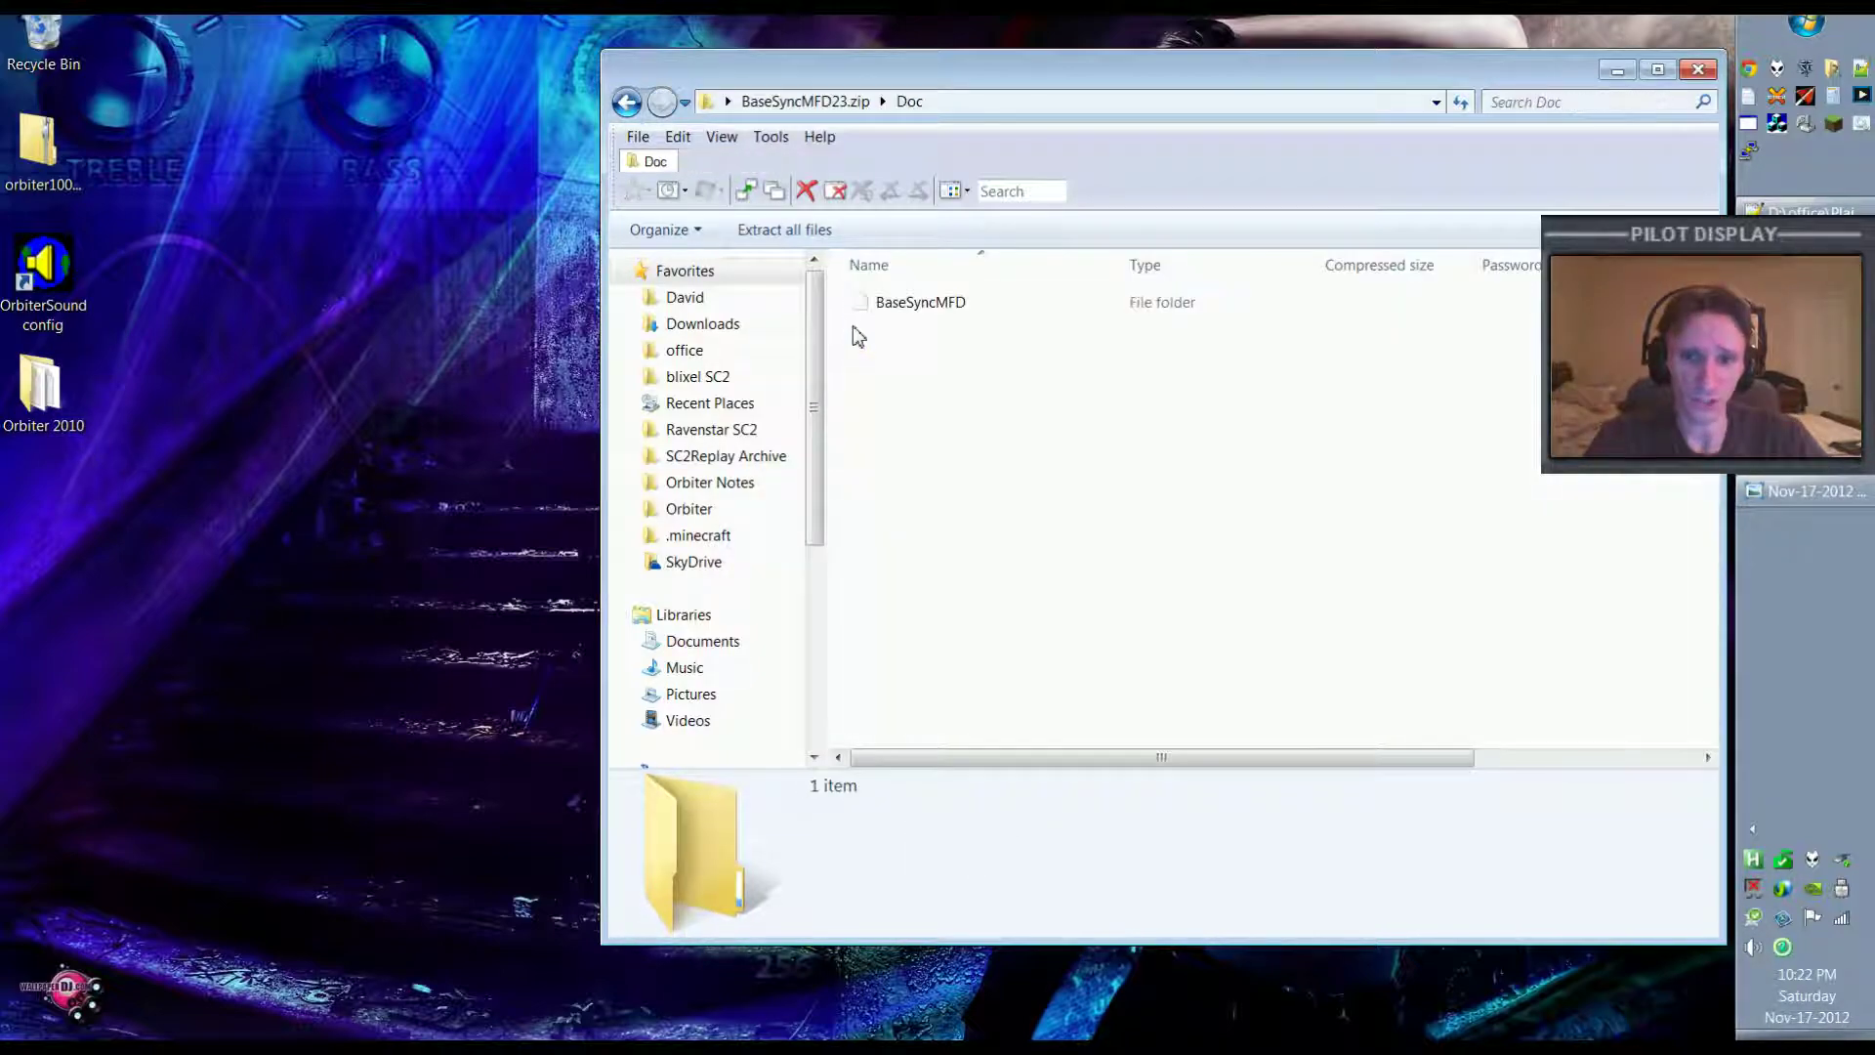
{"action": "key", "text": "BackSpace"}
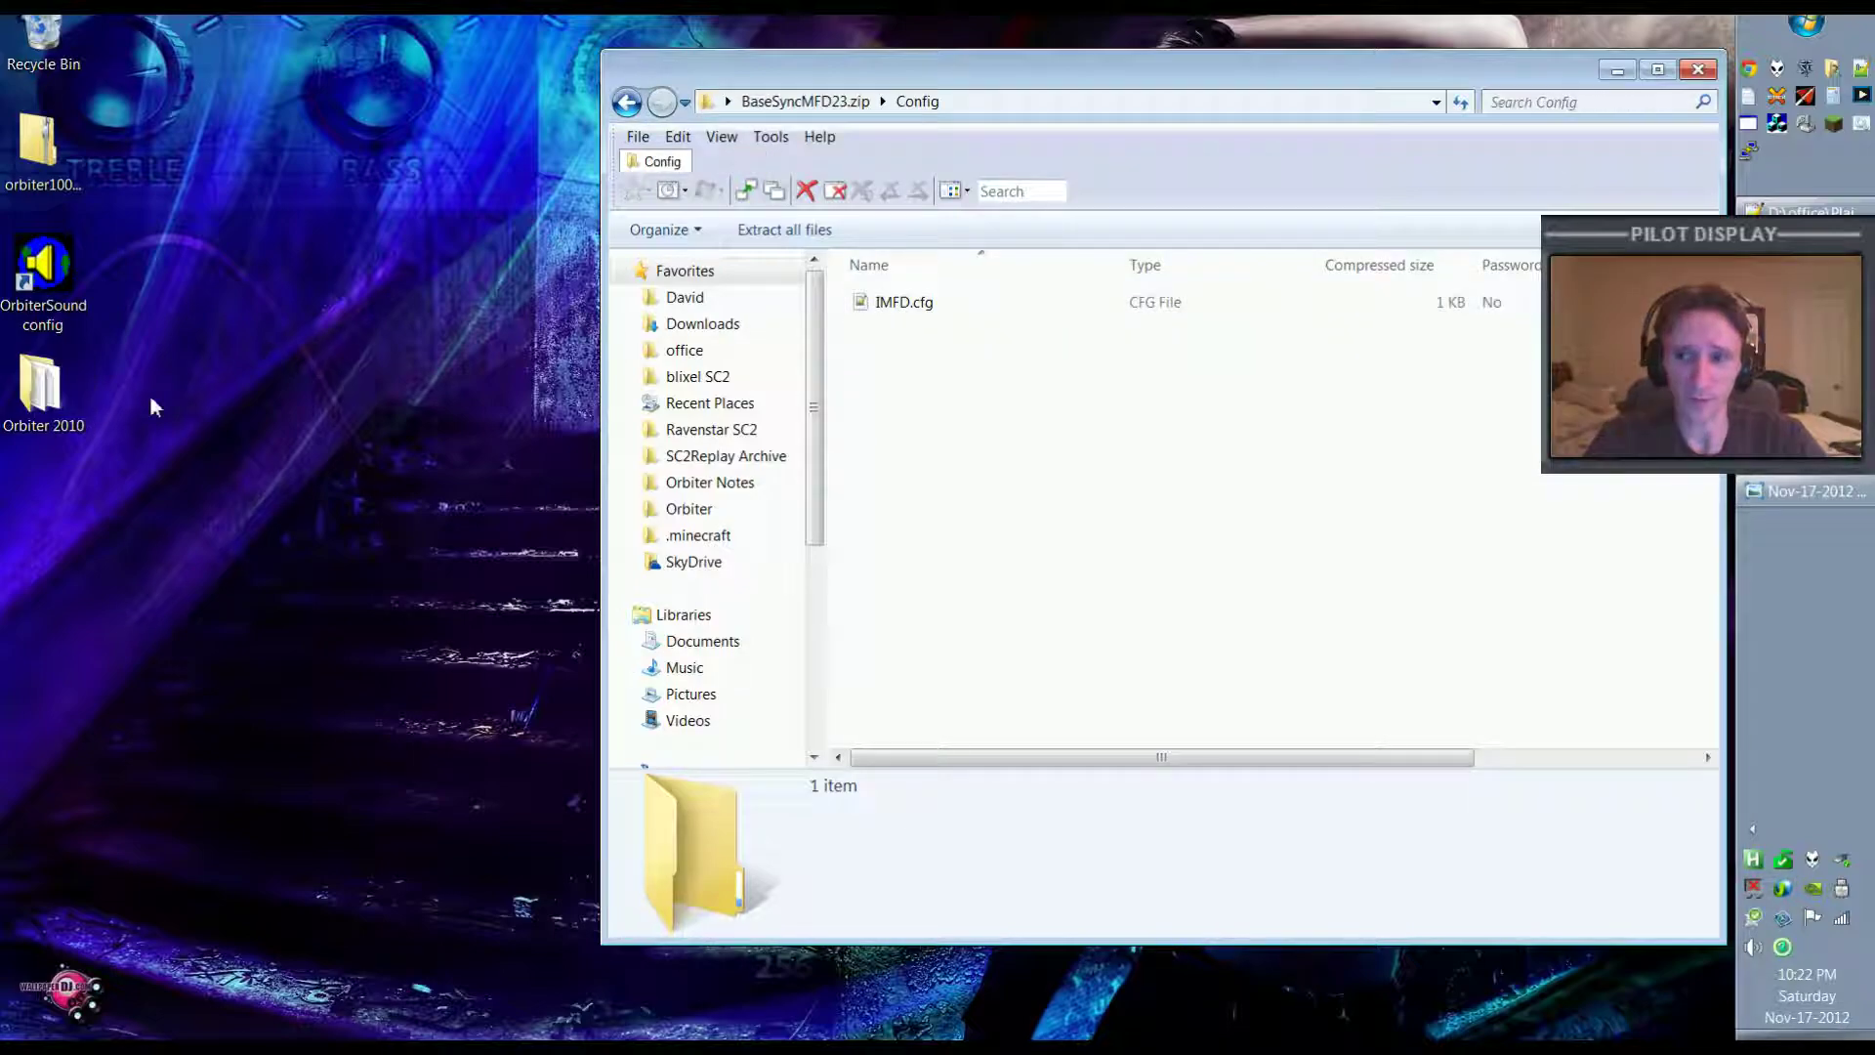
{"action": "key", "text": "BackSpace"}
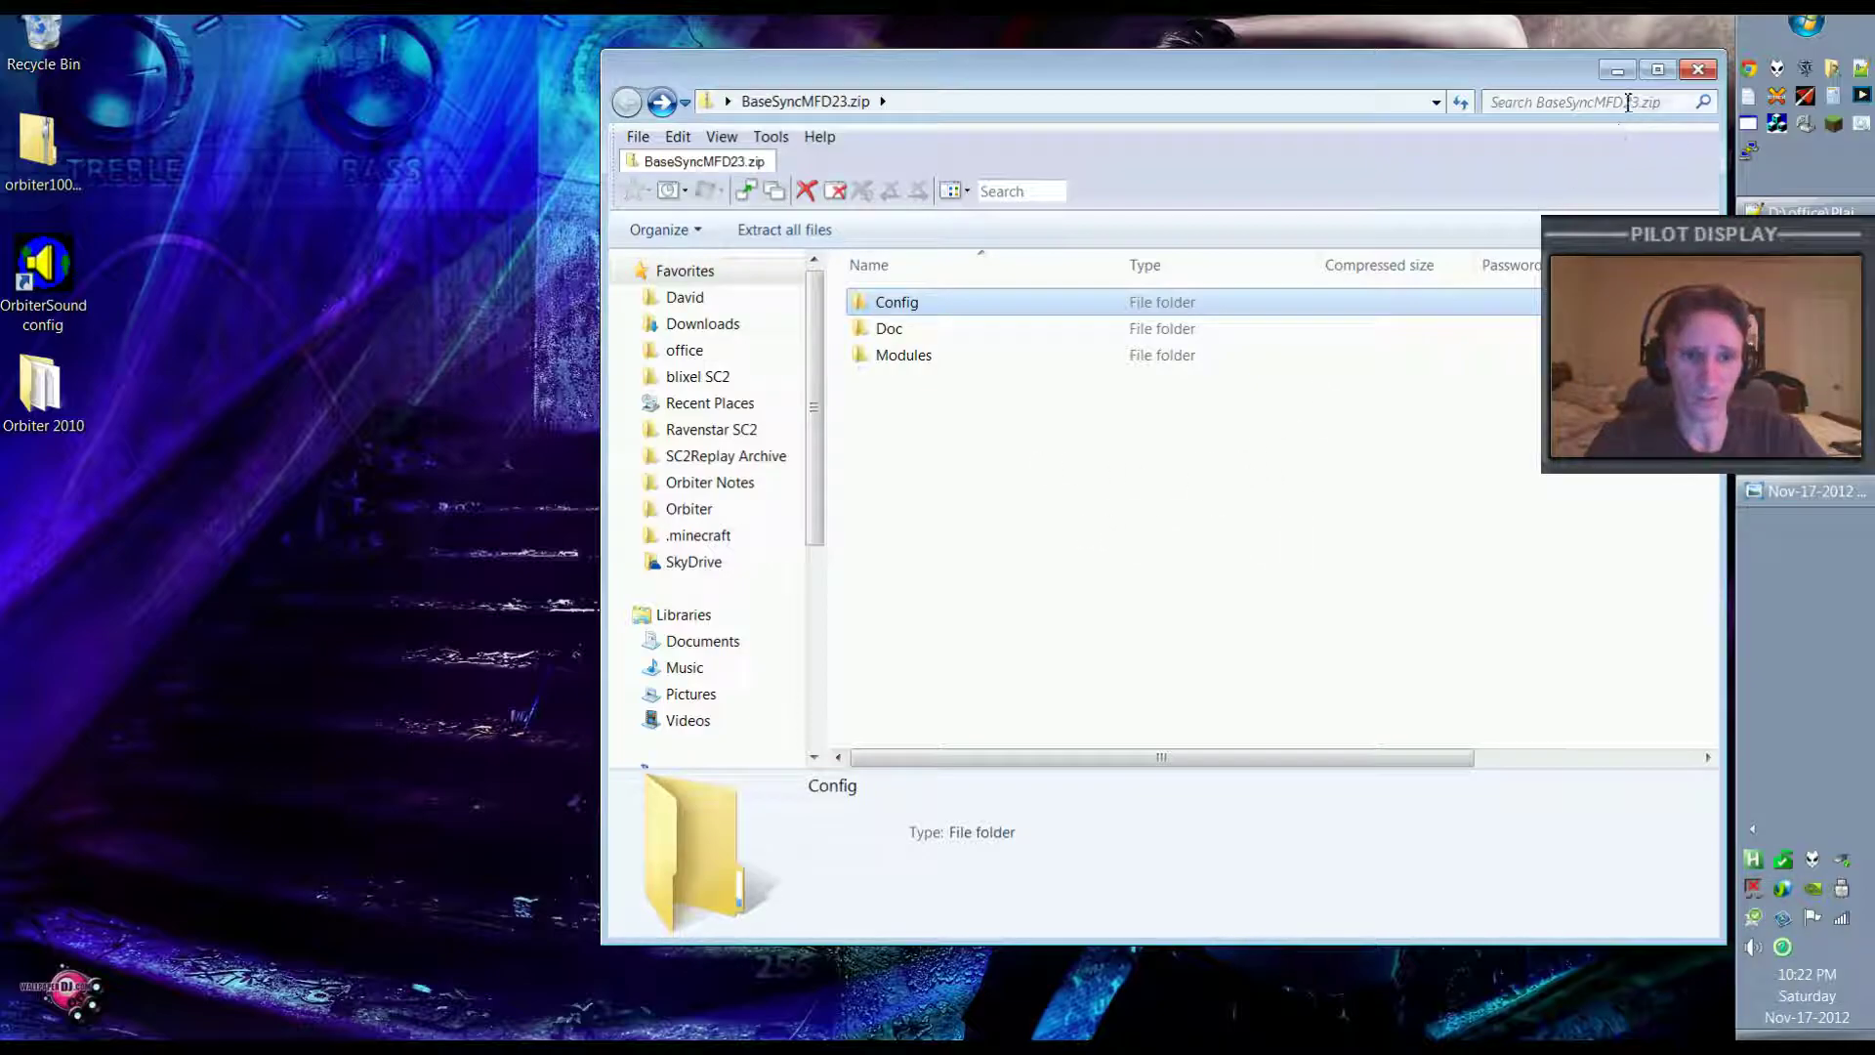
{"action": "left_click", "coordinate": [1617, 70]}
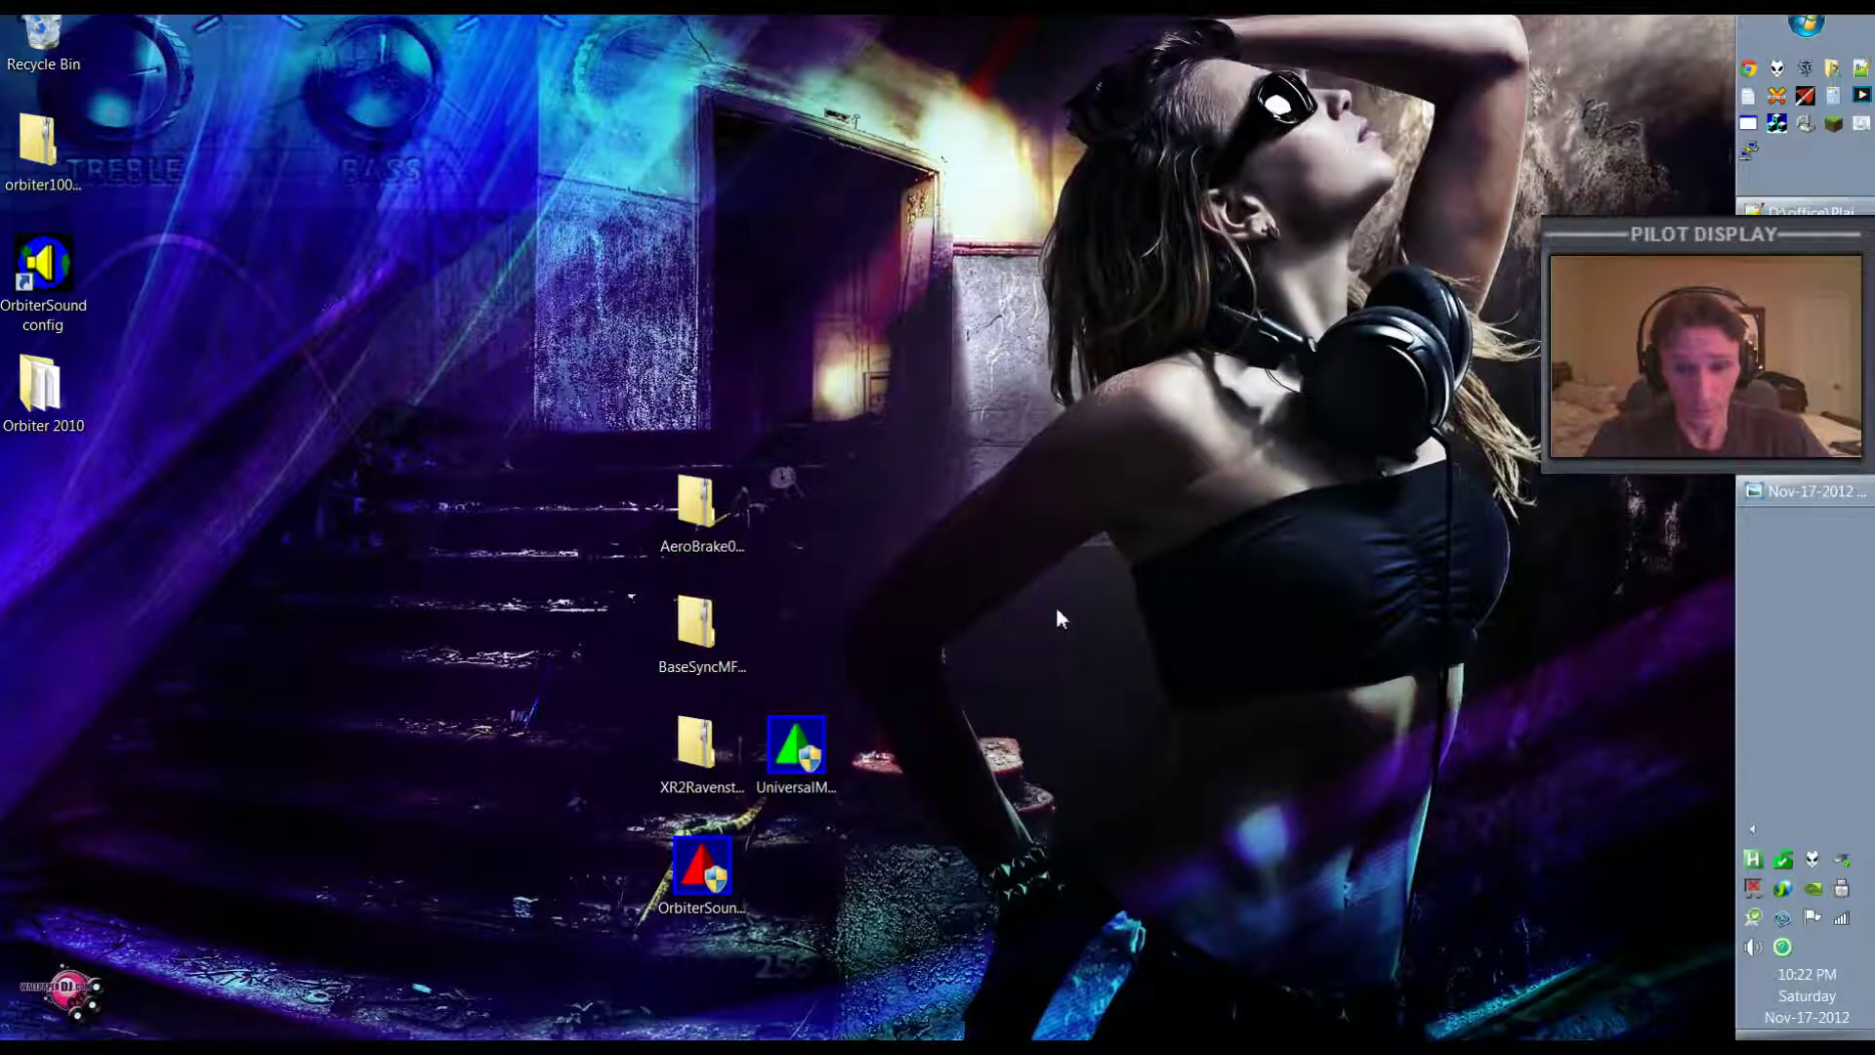